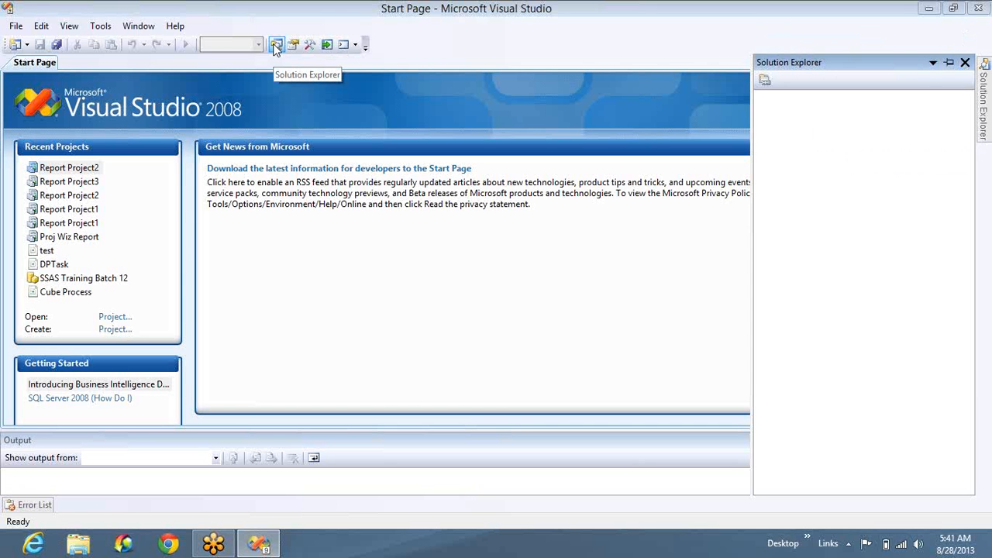
# - Remove the unavailable Report Project3 from the recent projects and open the first Report Project2 entry
pyautogui.click(69, 182)
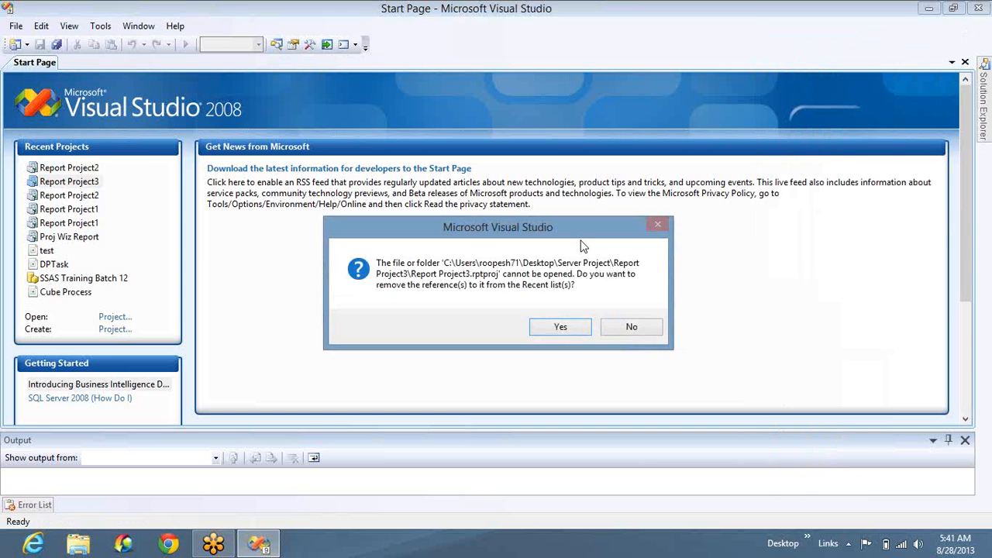
pyautogui.click(577, 327)
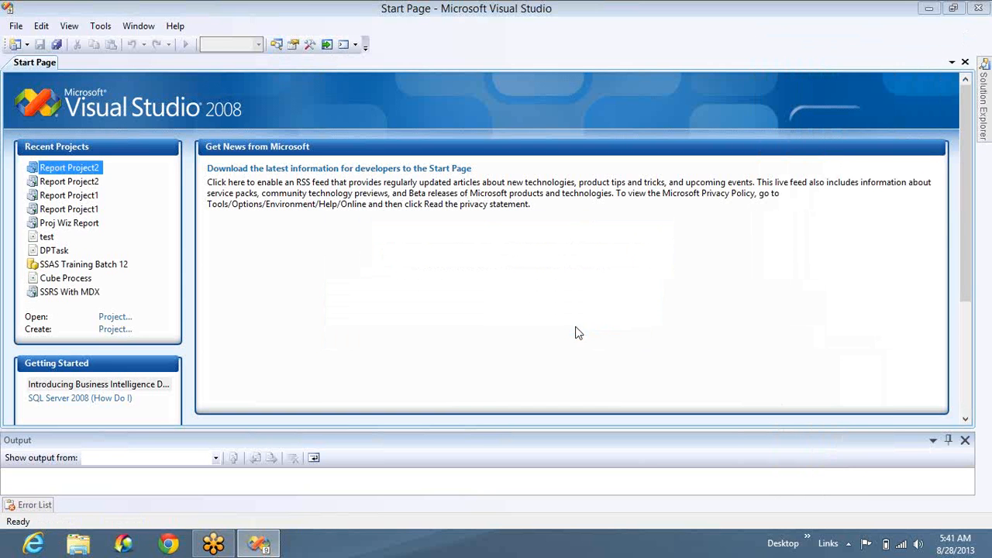
pyautogui.click(64, 172)
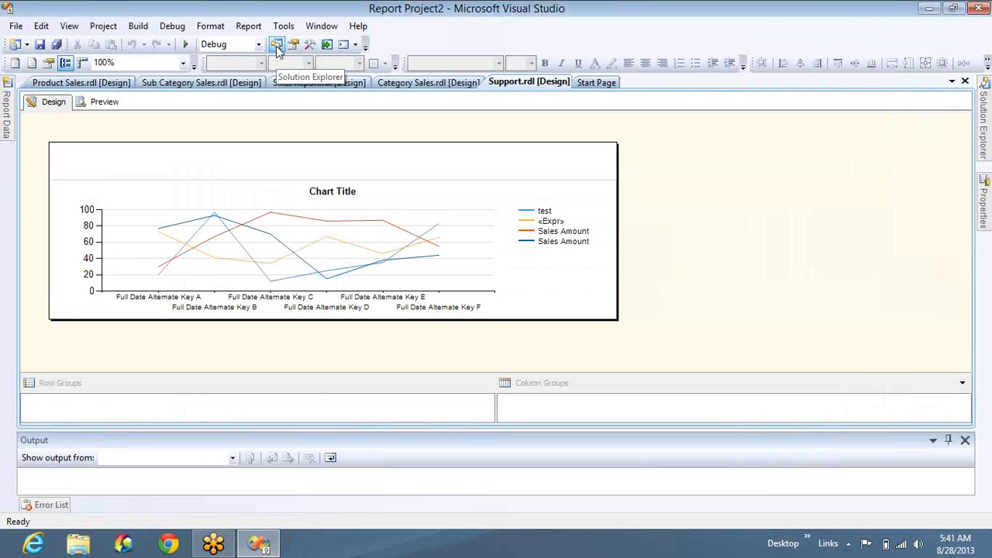
# - Permanently delete all reports in the project's Reports folder, from Category Sales.rdl through Support.rdl, and close the Start Page
pyautogui.click(278, 48)
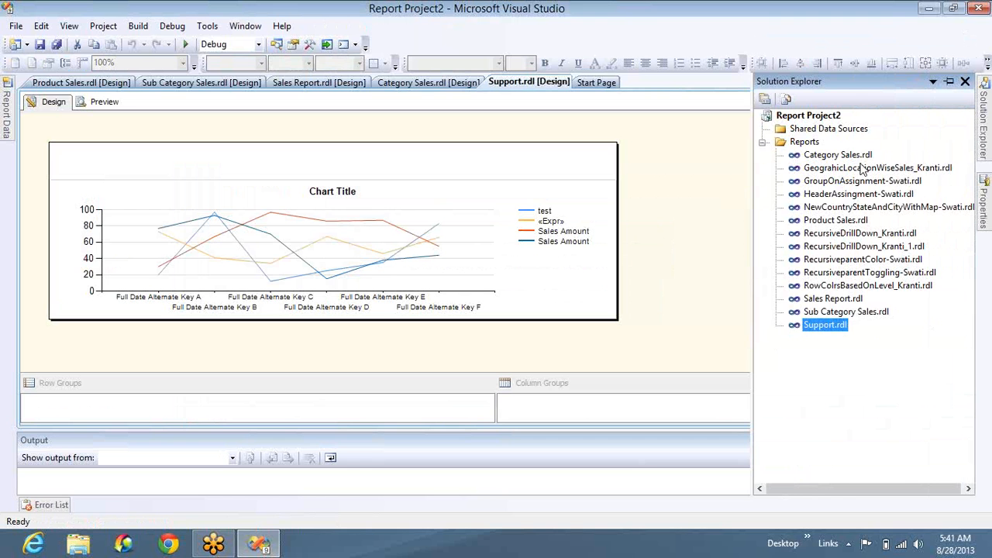
pyautogui.click(847, 157)
pyautogui.hotkey('shift', 'Down')
pyautogui.hotkey('shift', 'Down')
pyautogui.hotkey('shift', 'Down')
pyautogui.hotkey('shift', 'Down')
pyautogui.hotkey('shift', 'Down')
pyautogui.hotkey('shift', 'Down')
pyautogui.hotkey('shift', 'Down')
pyautogui.hotkey('shift', 'Down')
pyautogui.hotkey('shift', 'Down')
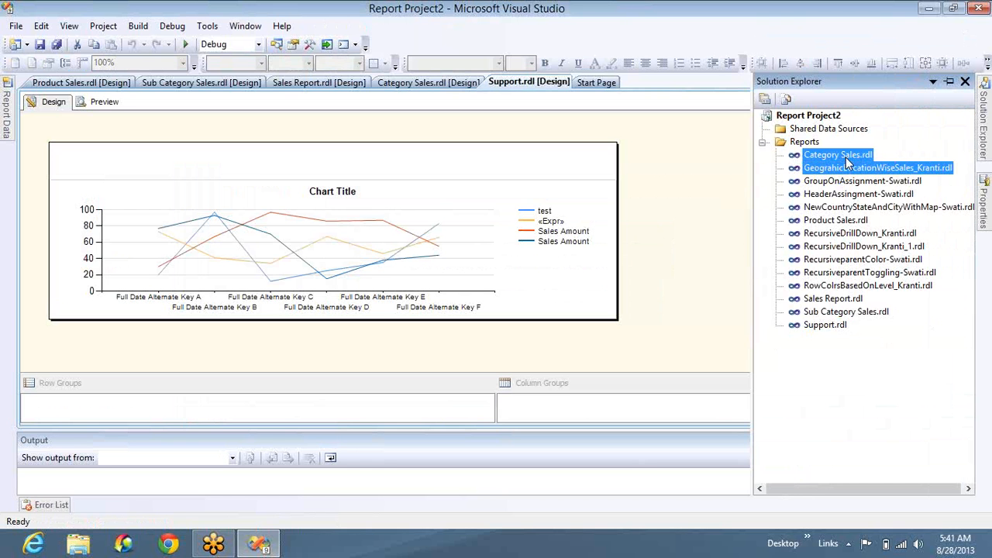
pyautogui.hotkey('shift', 'Down')
pyautogui.hotkey('shift', 'Down')
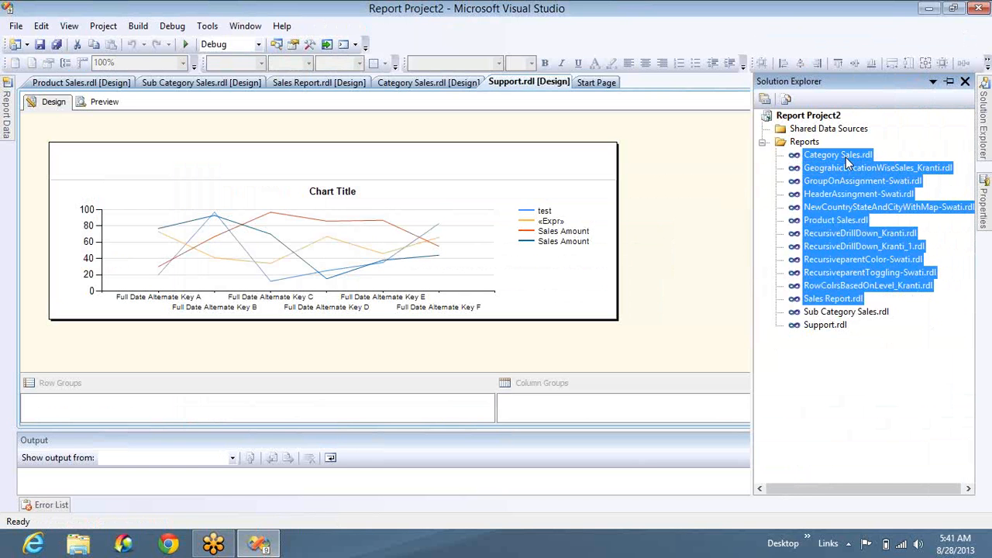
pyautogui.hotkey('shift', 'Down')
pyautogui.hotkey('shift', 'Down')
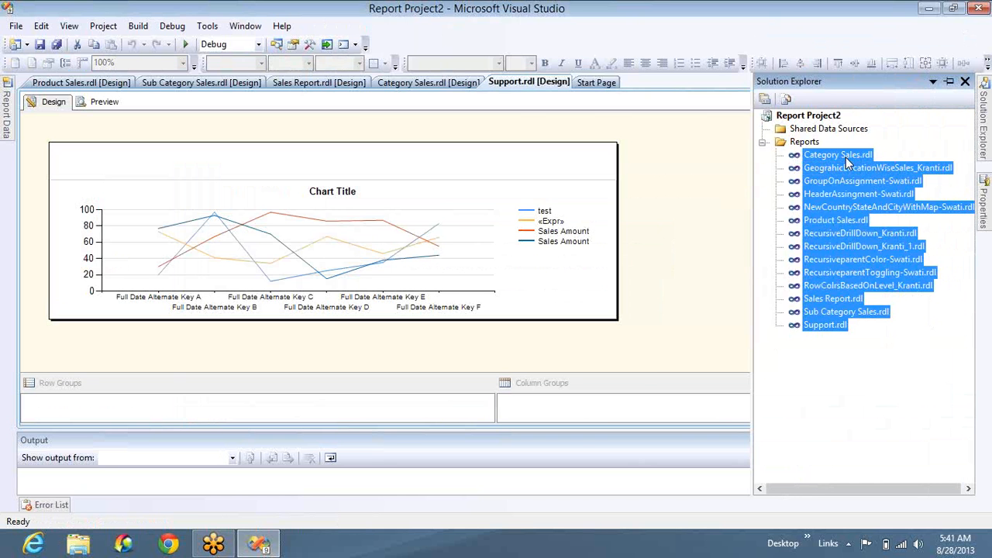
pyautogui.press('Delete')
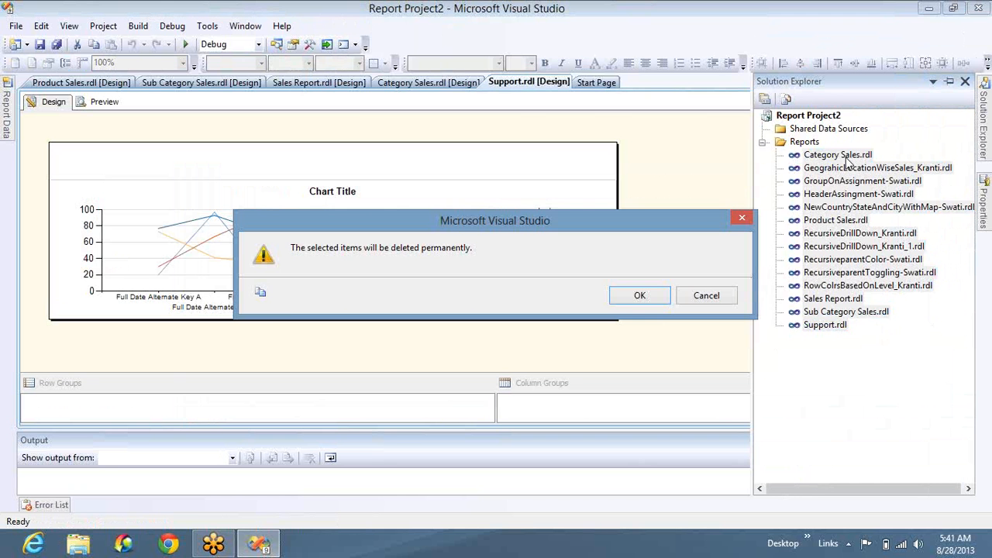
pyautogui.click(634, 298)
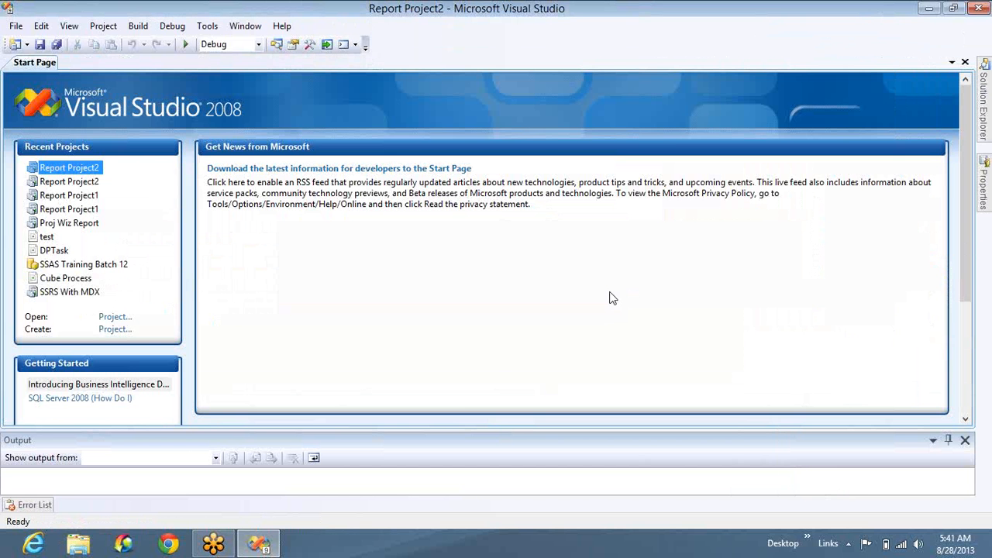
pyautogui.click(965, 63)
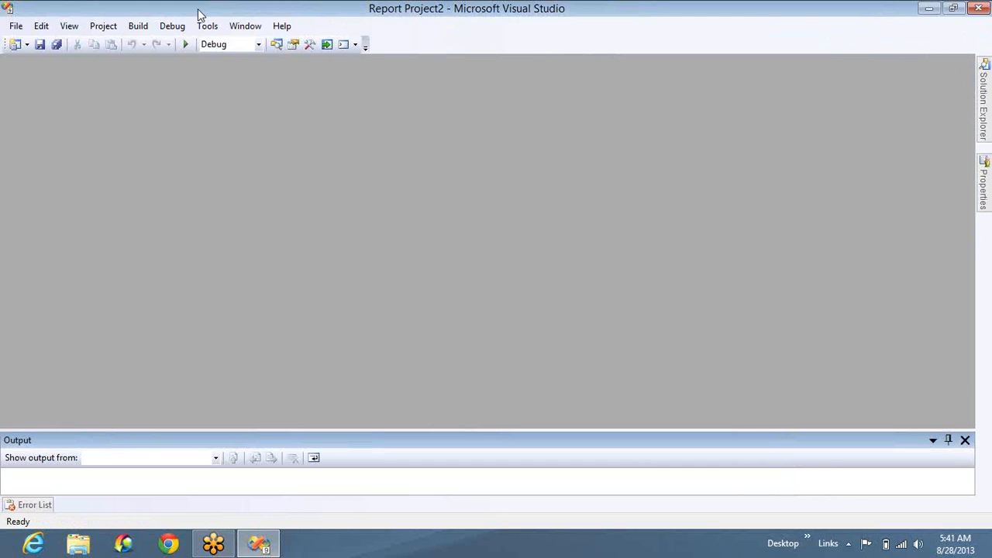
# - Add a new empty report named My First Chart.rdl to the Reports folder and dismiss the SQL Server notification
pyautogui.click(273, 45)
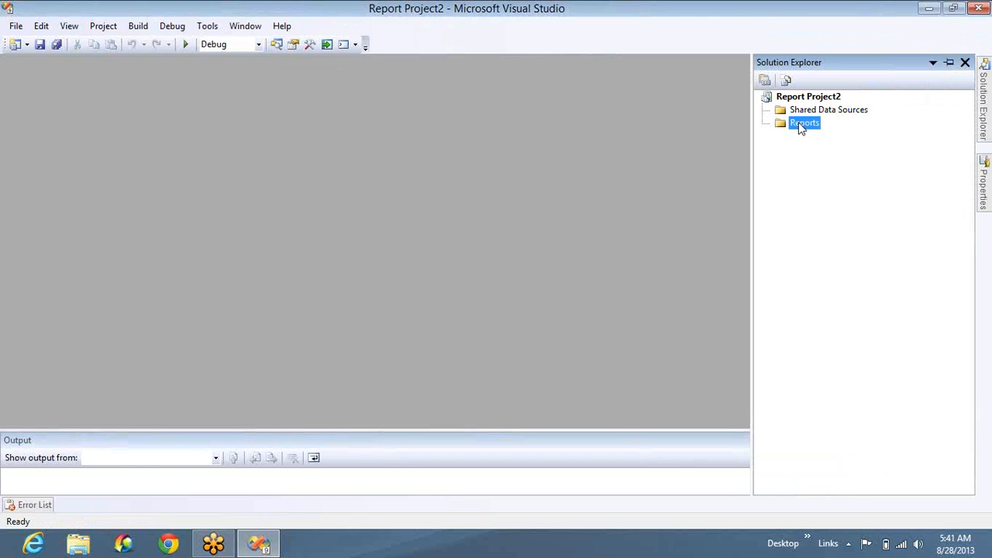
pyautogui.rightClick(801, 126)
pyautogui.moveTo(852, 150)
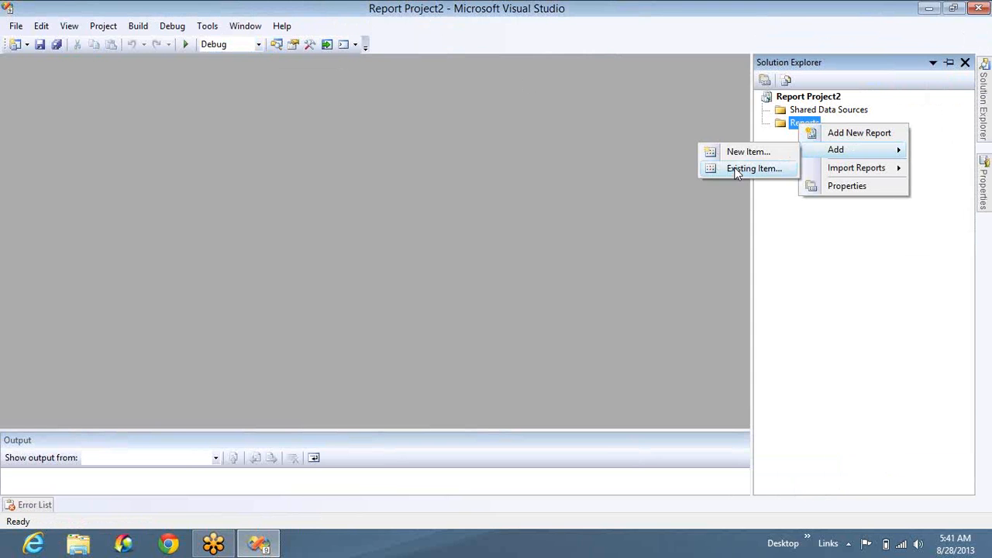
pyautogui.click(735, 156)
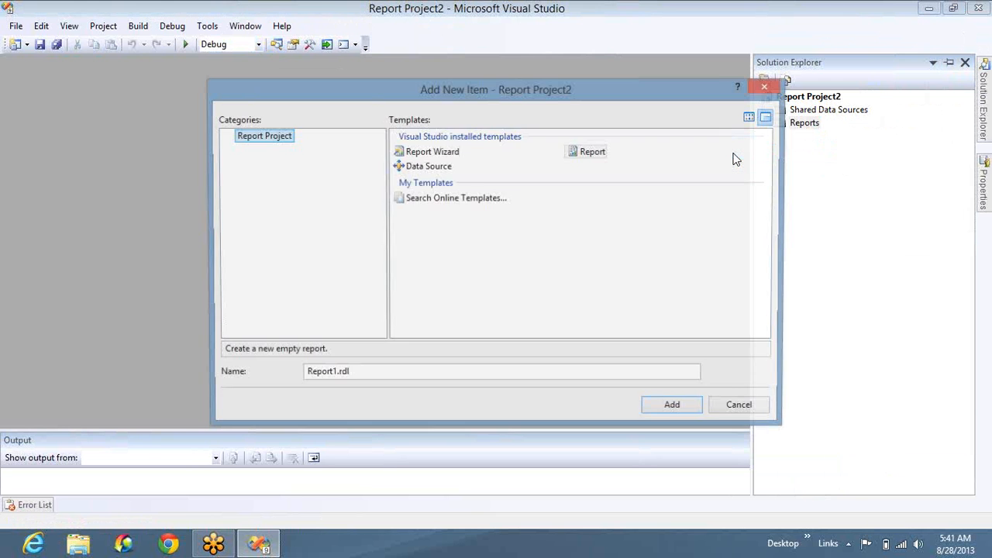
pyautogui.click(334, 374)
pyautogui.doubleClick(334, 374)
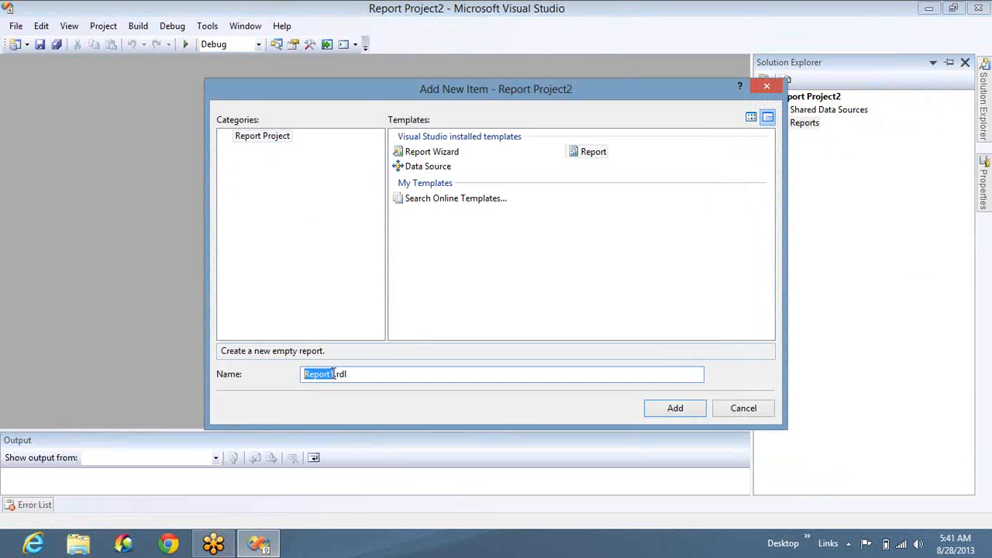
pyautogui.write('My First Chart')
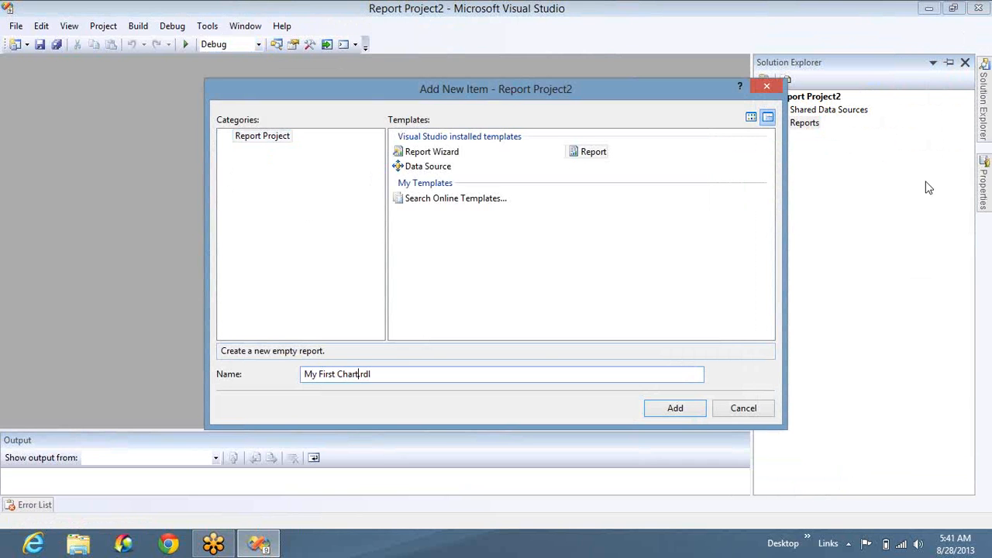
pyautogui.click(675, 409)
pyautogui.moveTo(985, 35)
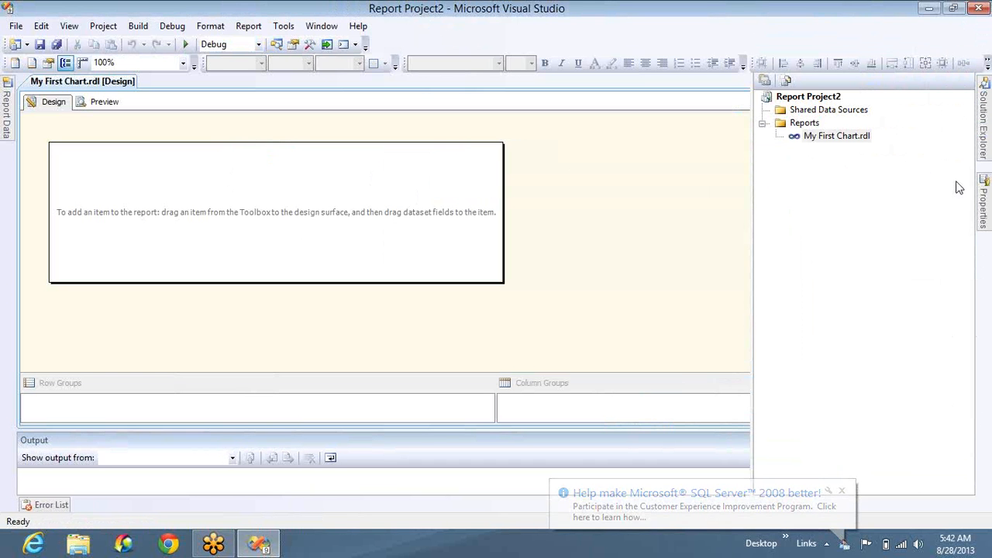
pyautogui.click(842, 491)
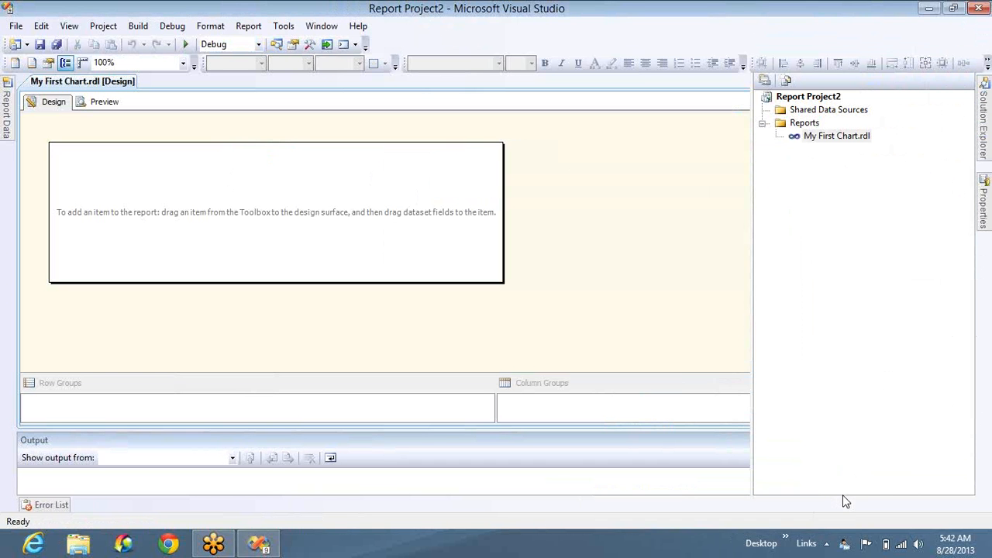
# - Add a report data source that uses a shared reference, and start a new shared data source named ADV_DATA
pyautogui.click(6, 133)
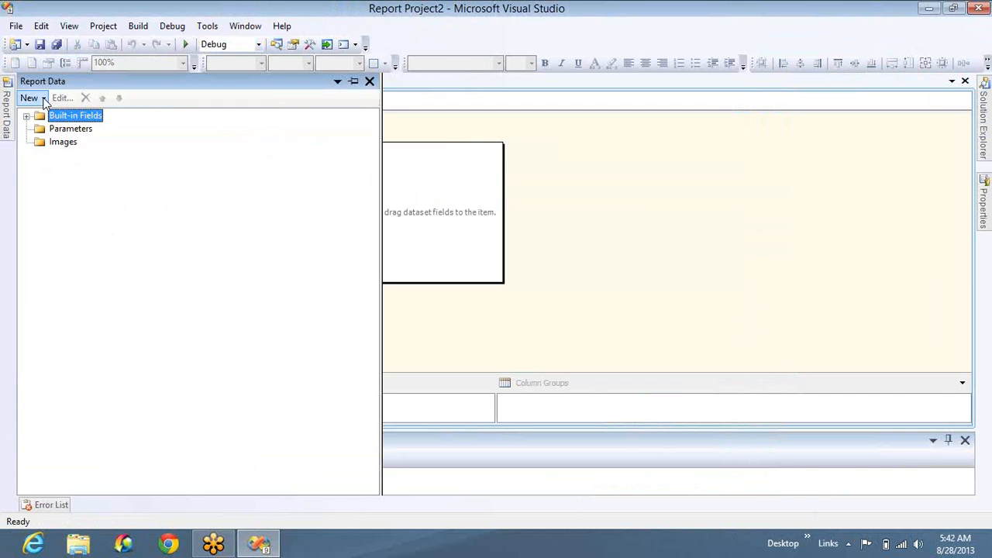
pyautogui.click(45, 100)
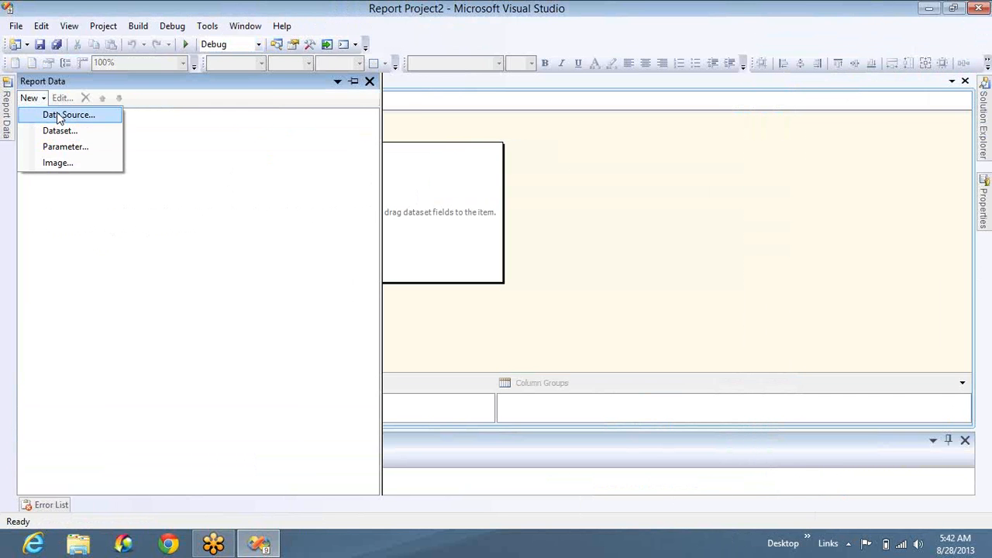
pyautogui.click(60, 116)
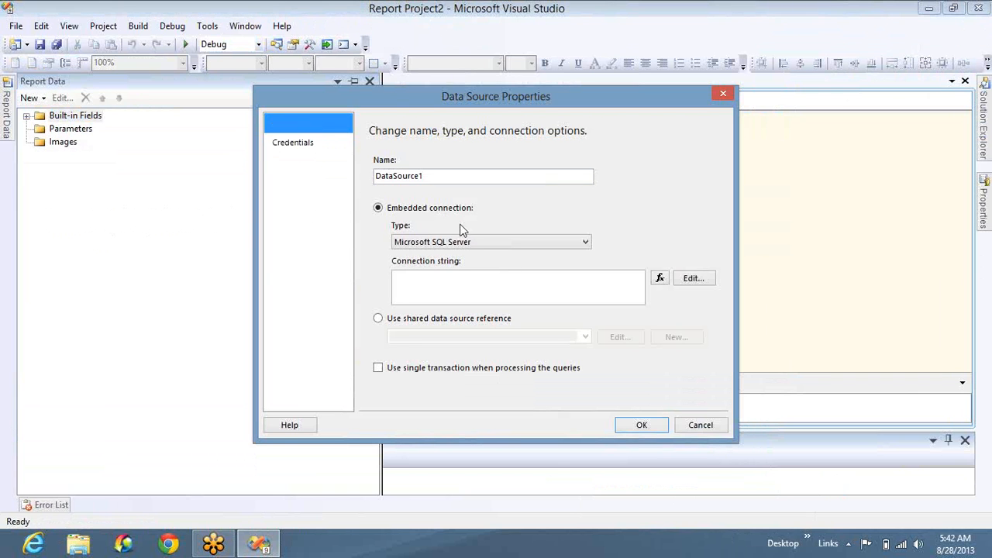
pyautogui.click(432, 320)
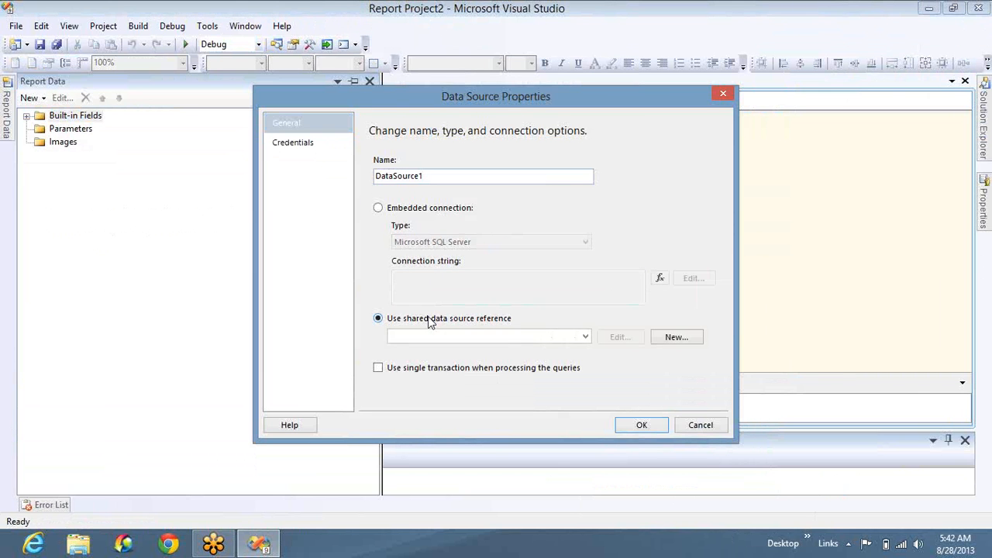
pyautogui.click(670, 339)
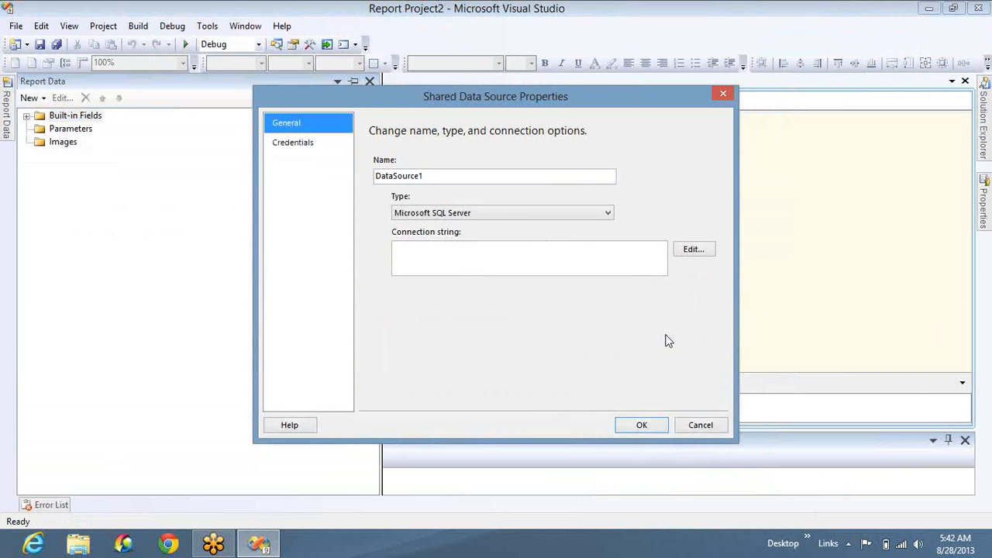
pyautogui.click(449, 176)
pyautogui.doubleClick(449, 176)
pyautogui.write('ADV_')
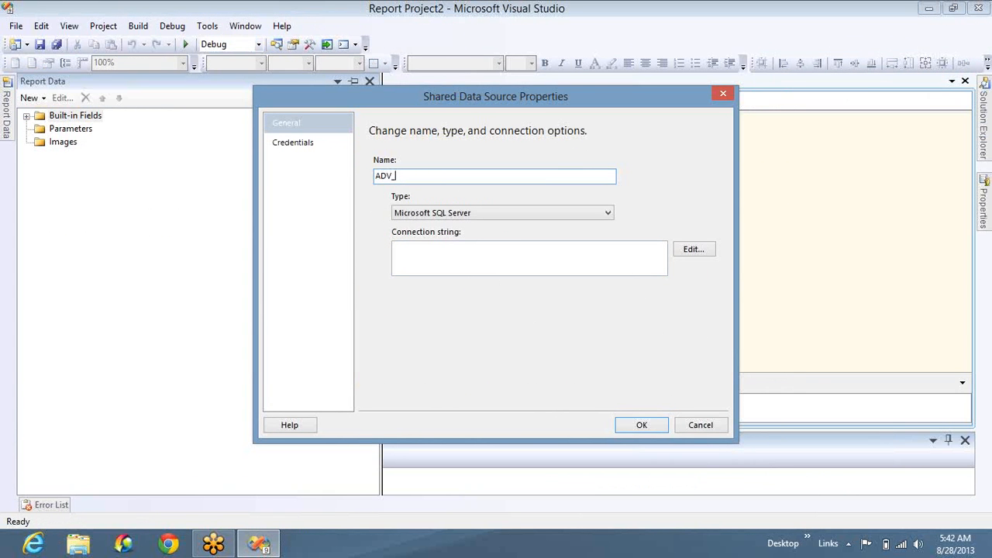
pyautogui.write('DATA')
# - Connect the shared data source to the AdventureWorksDW database on server "." and save it
pyautogui.click(693, 250)
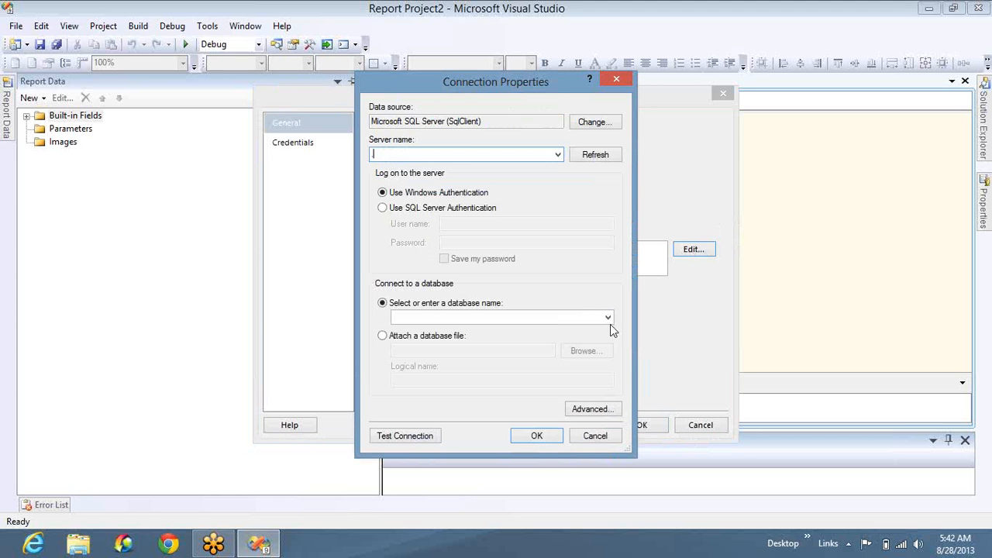
pyautogui.click(608, 321)
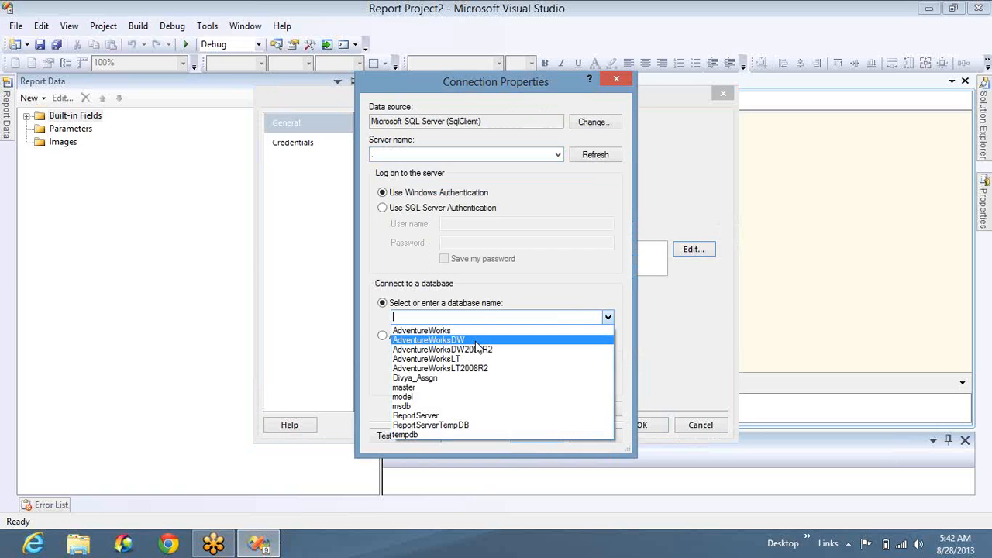
pyautogui.click(477, 344)
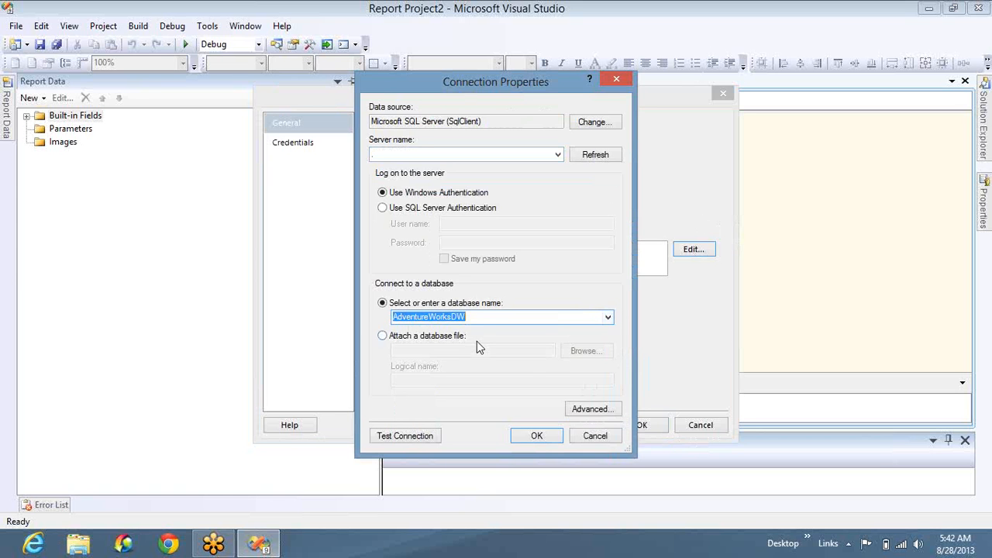
pyautogui.click(542, 436)
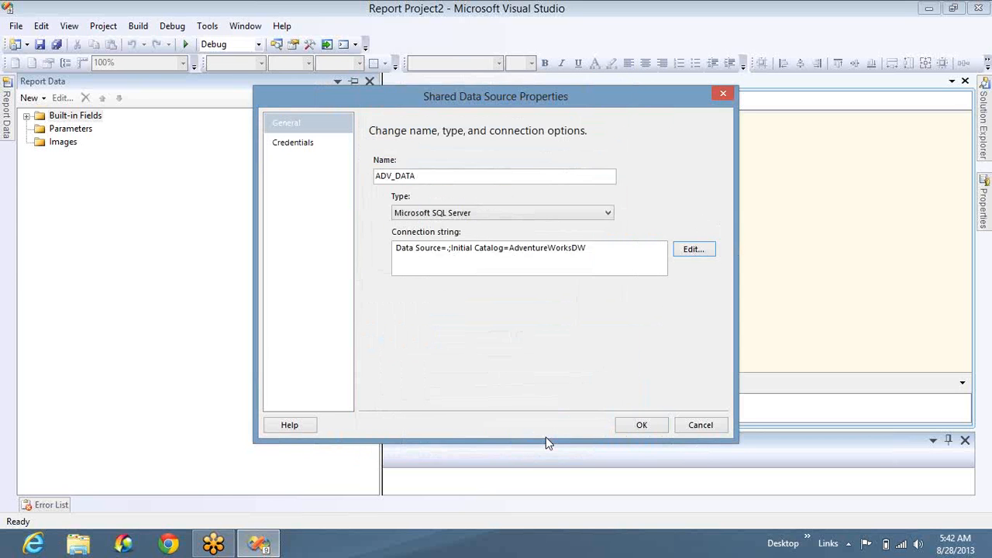
pyautogui.click(642, 426)
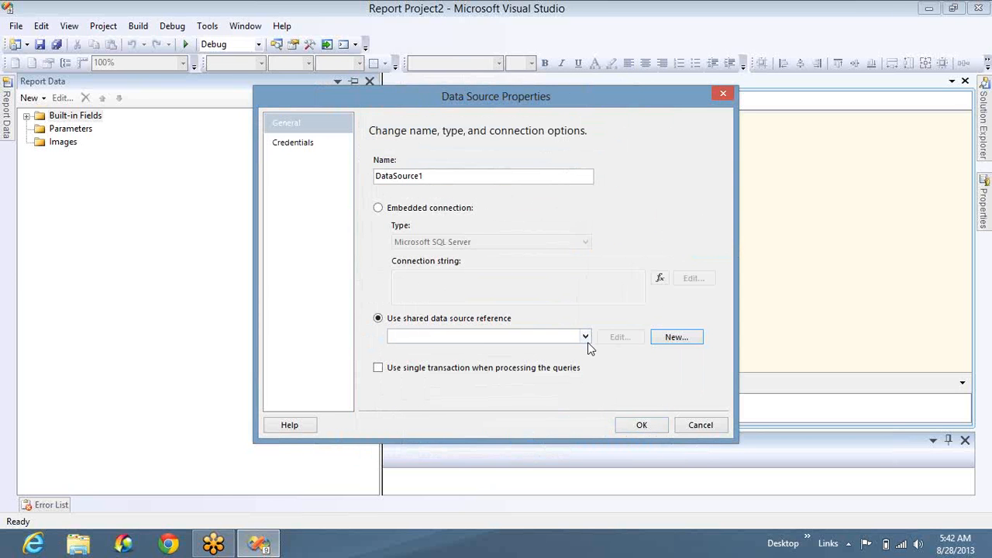
# - Choose ADV_DATA as the report data source's shared reference and save the data source
pyautogui.click(586, 336)
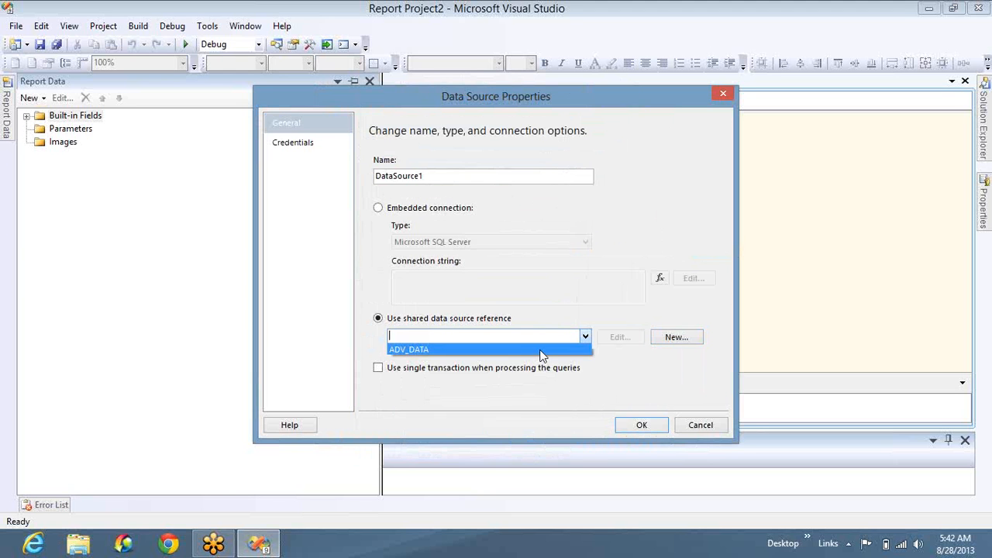
pyautogui.click(541, 350)
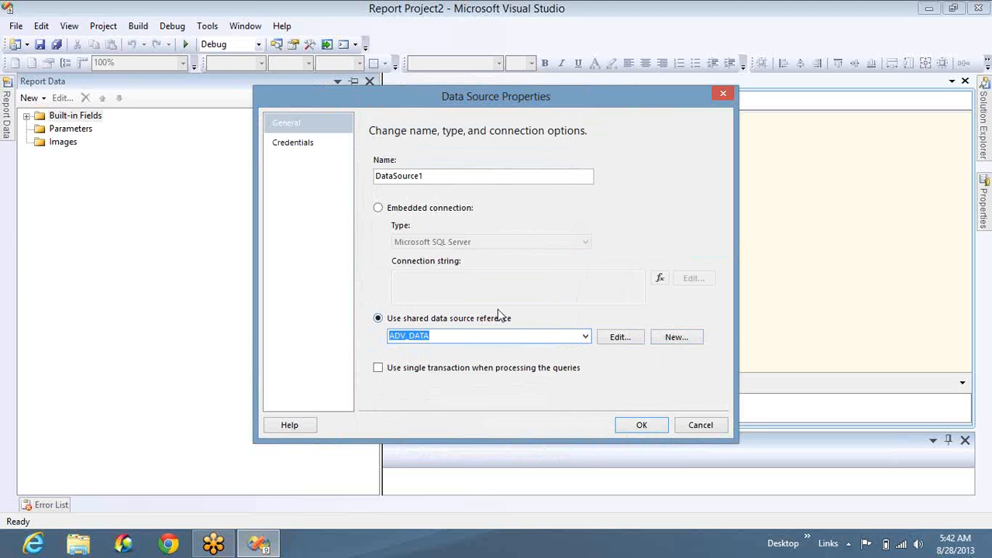
pyautogui.click(781, 41)
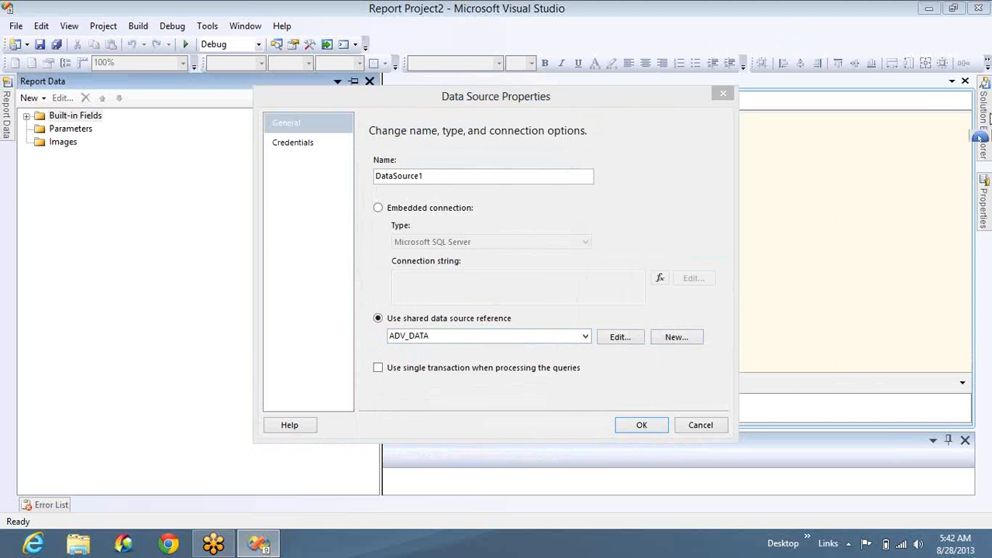
pyautogui.click(637, 426)
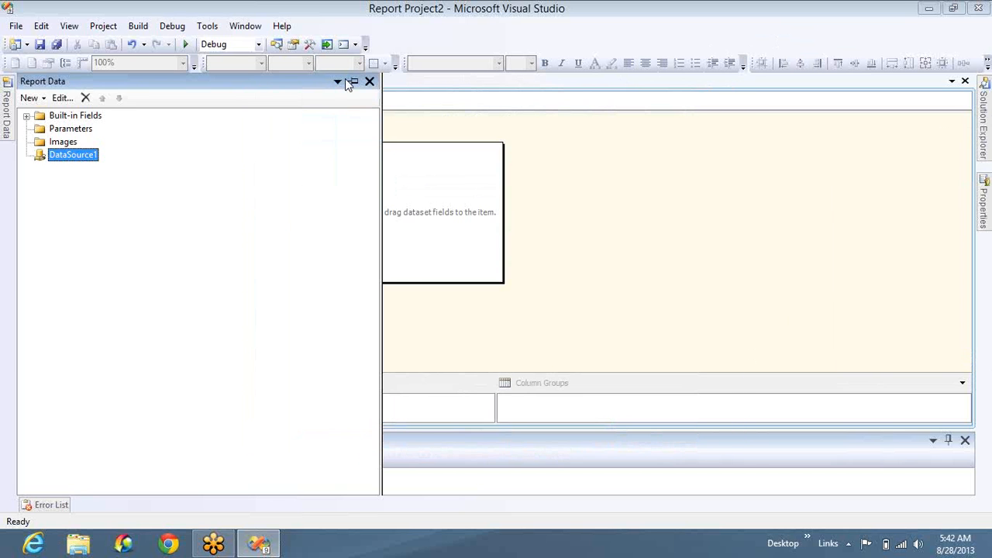
# - Check the new shared data source among the project files and keep the report data list docked open beside the design surface
pyautogui.click(277, 45)
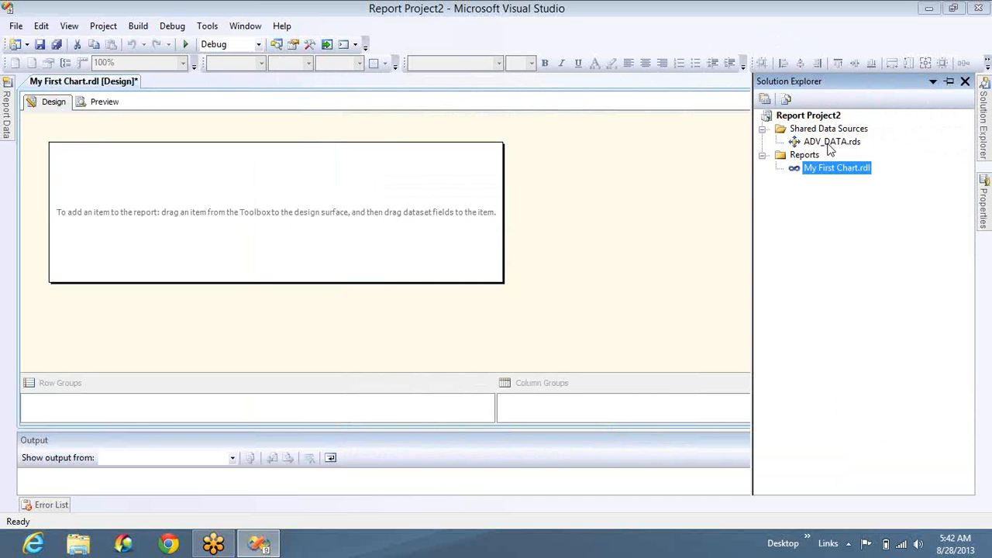
pyautogui.click(8, 115)
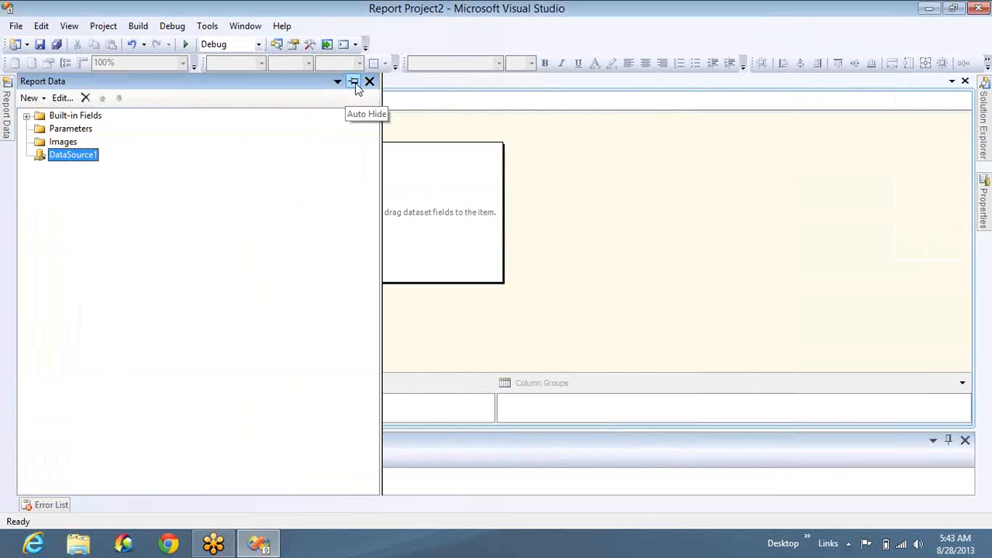
pyautogui.click(354, 82)
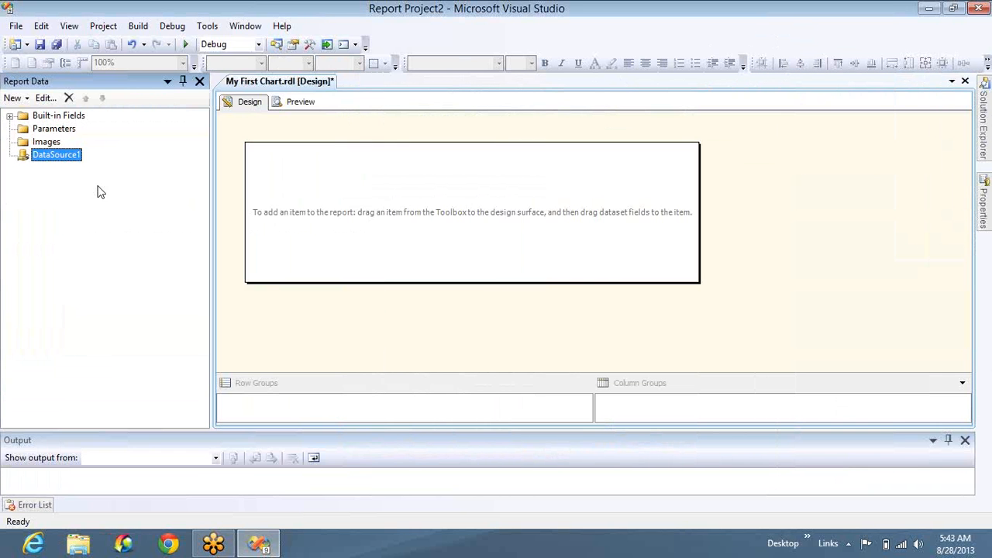
# - Rename the report's data source DataSource1 as ADV_Data and save its properties
pyautogui.doubleClick(56, 156)
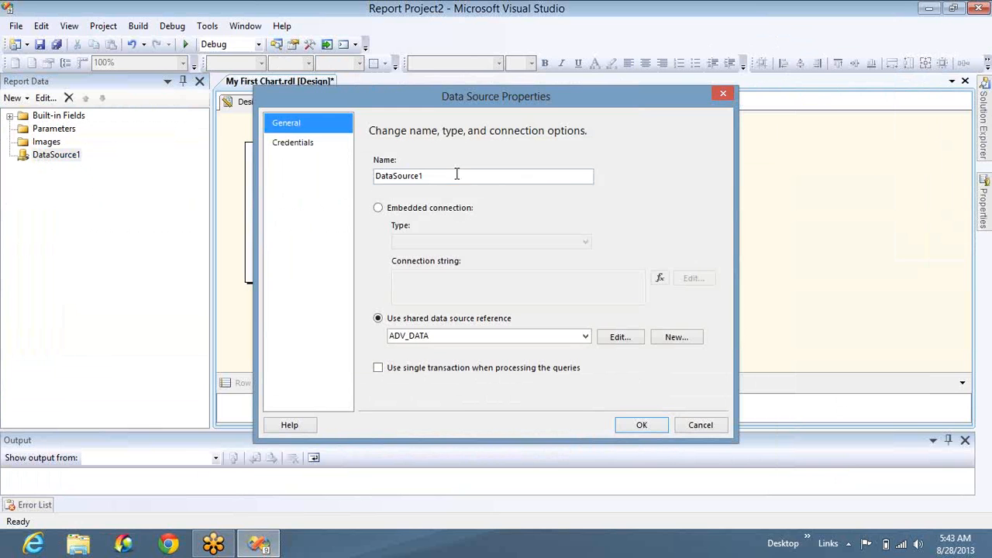
pyautogui.click(457, 176)
pyautogui.doubleClick(458, 176)
pyautogui.write('AD')
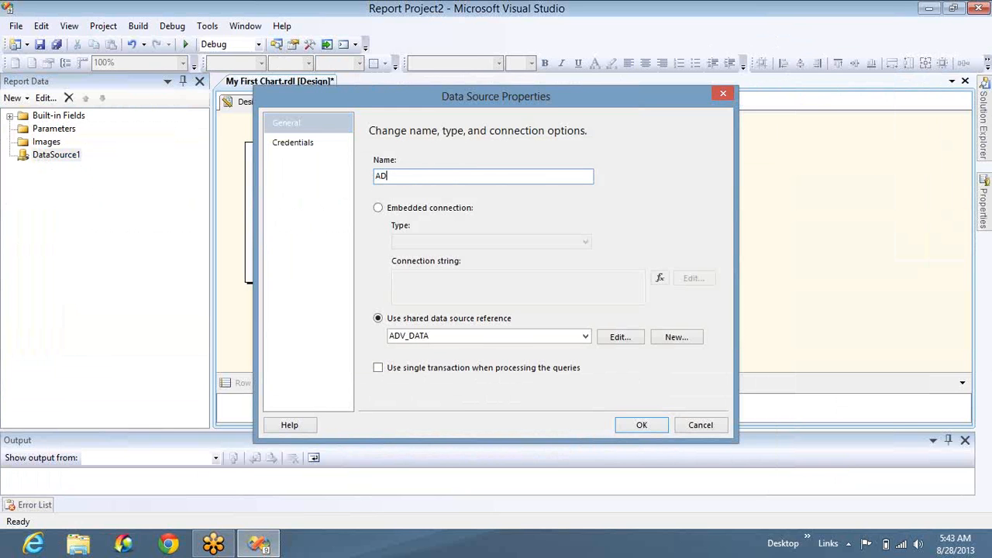
pyautogui.write('V_Data')
pyautogui.press('BackSpace')
pyautogui.press('BackSpace')
pyautogui.press('BackSpace')
pyautogui.write('ata')
pyautogui.click(643, 425)
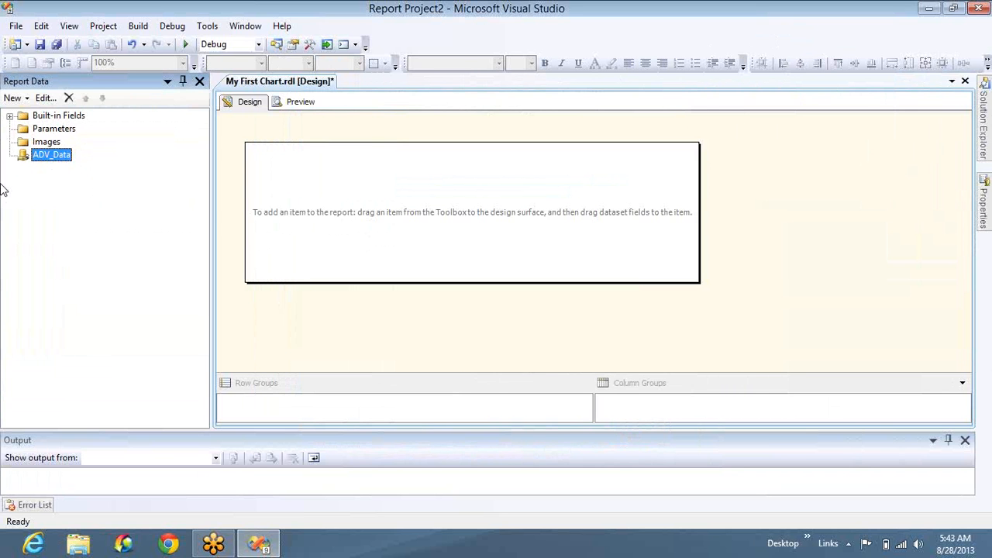
# - Add a dataset to the ADV_Data data source and name it ADV_DS
pyautogui.rightClick(44, 158)
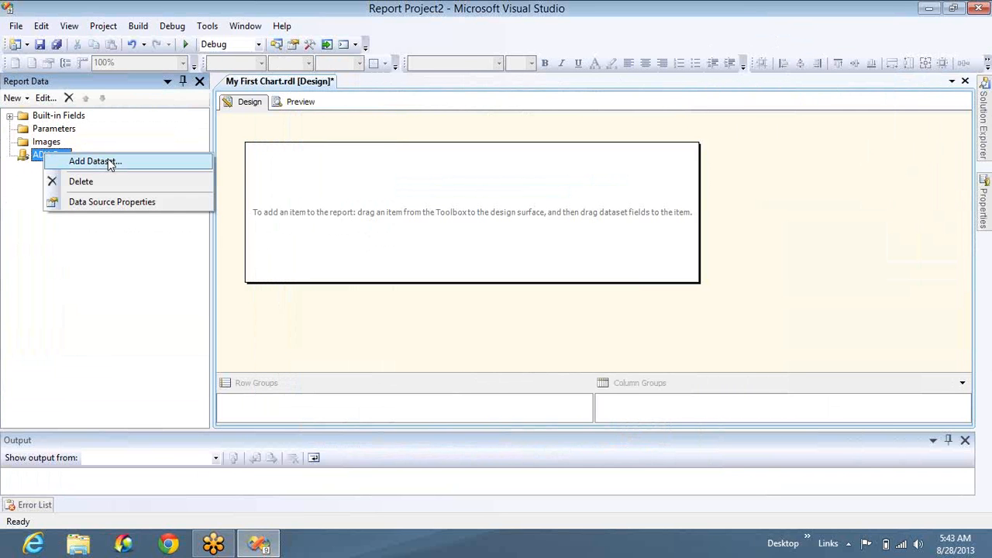
pyautogui.click(93, 161)
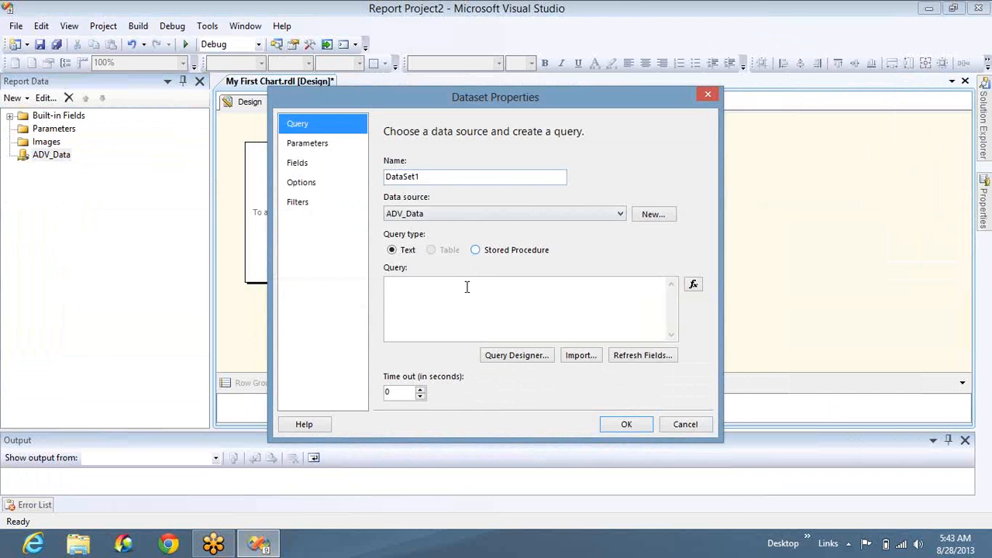
pyautogui.click(443, 175)
pyautogui.doubleClick(443, 176)
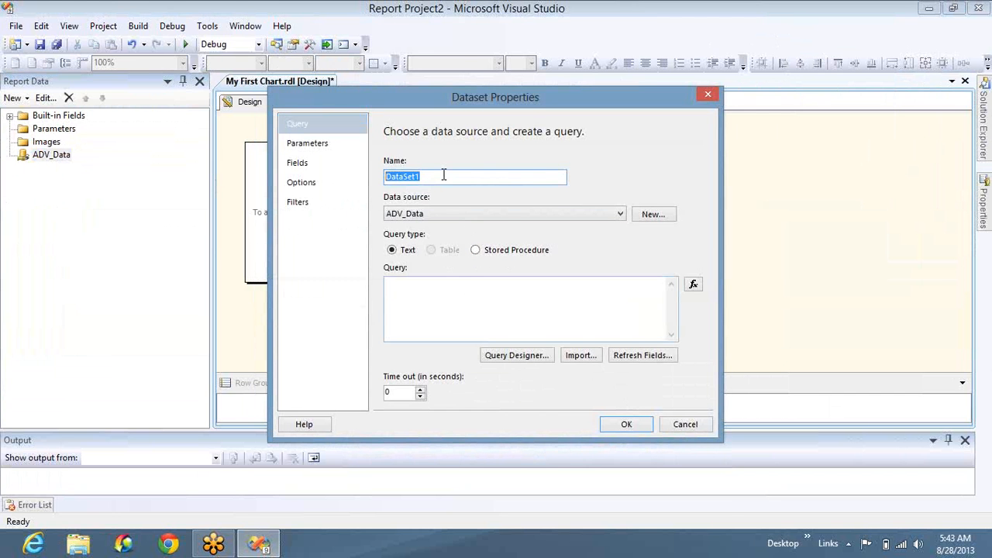
pyautogui.write('ADV_DS')
# - Open the query designer for the dataset and change it from text editing to the graphical design view
pyautogui.click(518, 356)
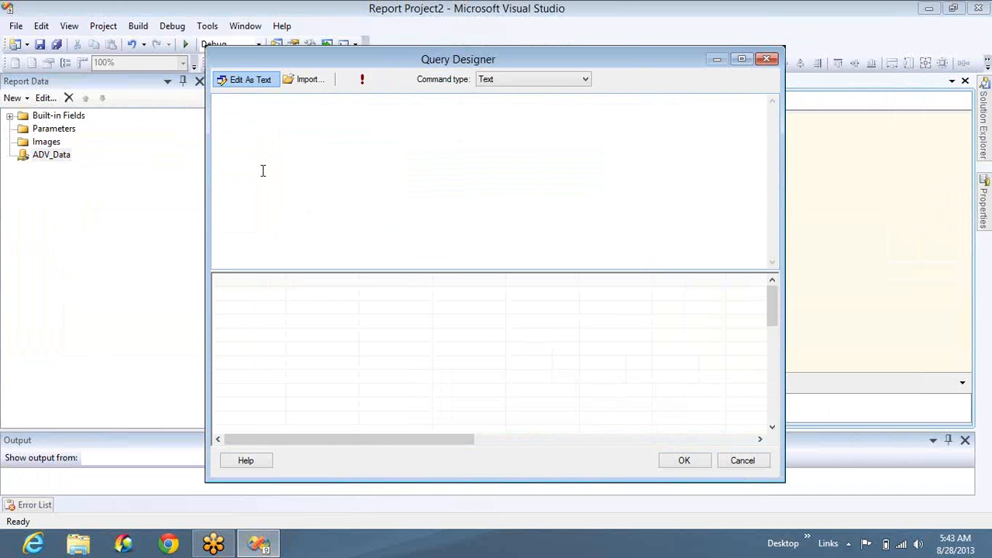
pyautogui.click(290, 162)
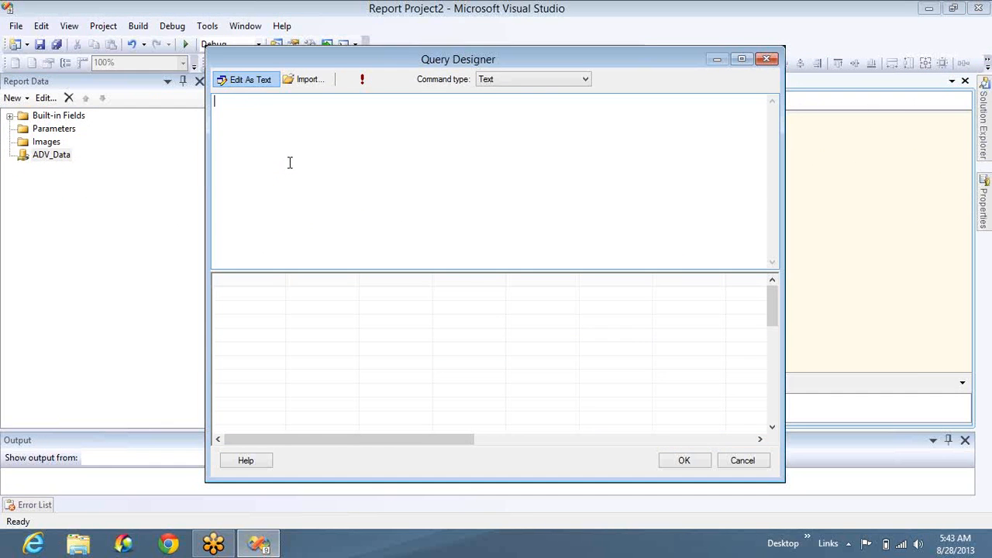
pyautogui.click(256, 79)
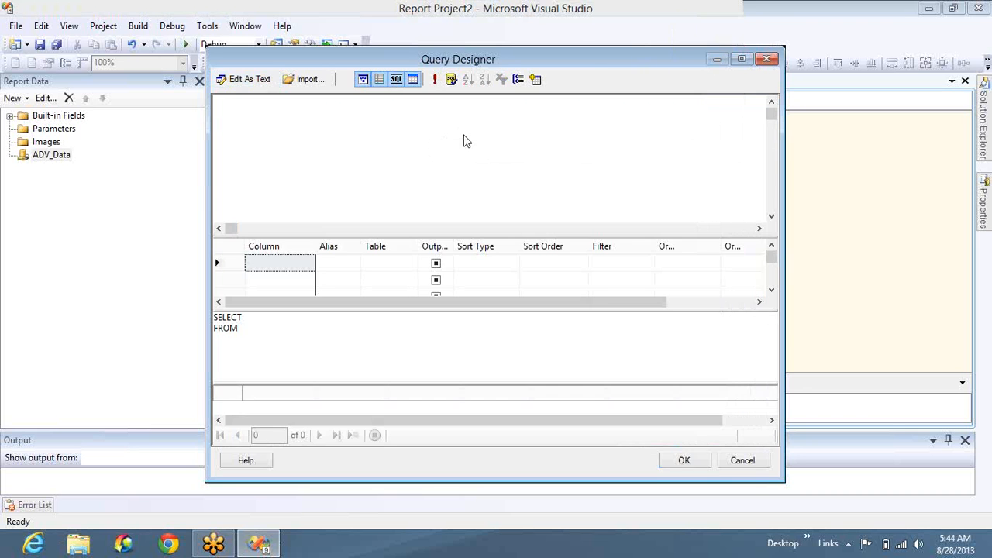
# - Add the DimProduct, DimProductCategory and DimProductSubcategory tables to the query
pyautogui.rightClick(457, 140)
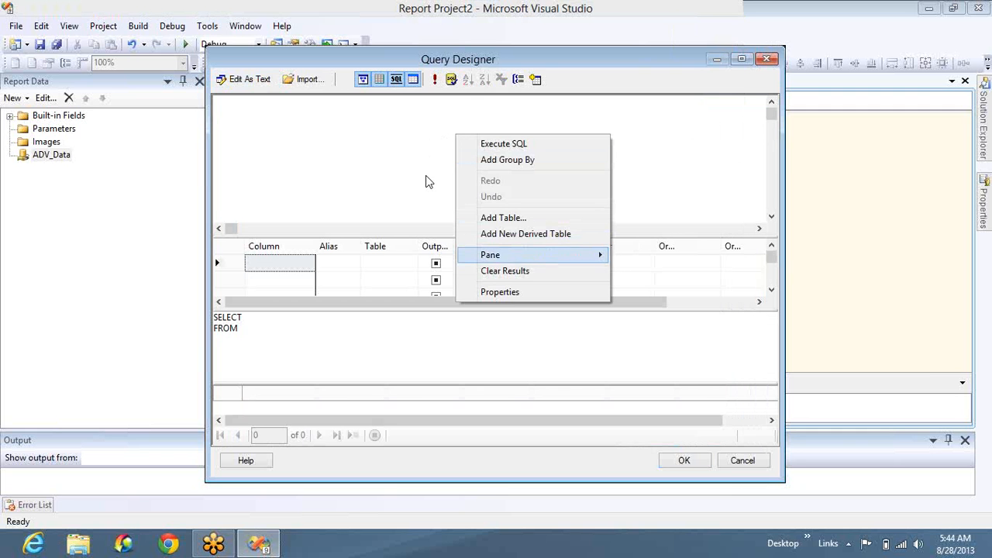
pyautogui.click(536, 80)
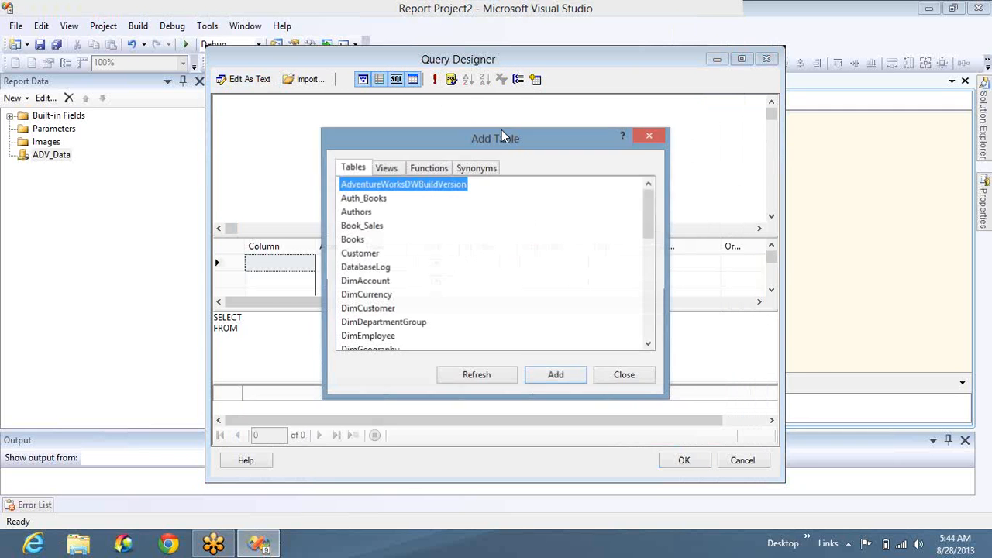
pyautogui.click(356, 257)
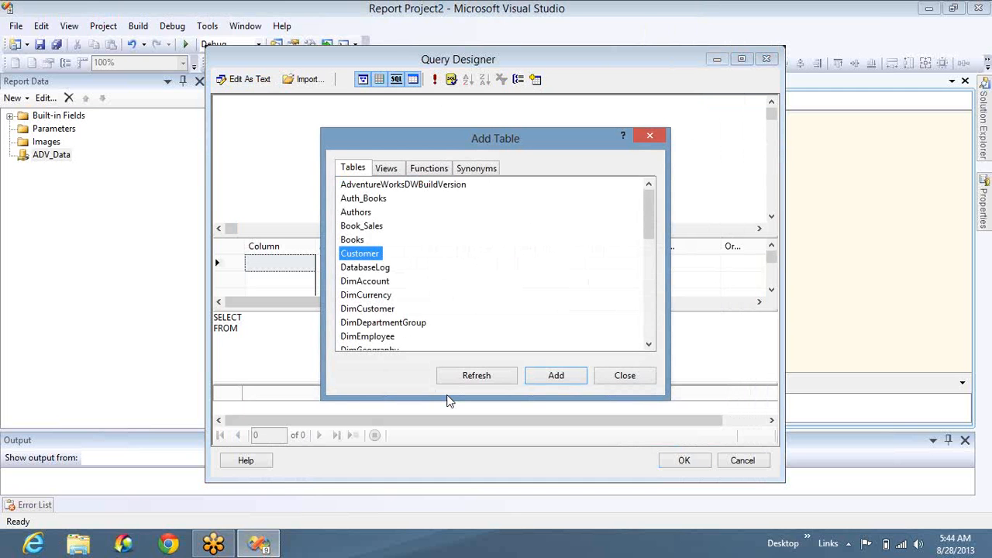
pyautogui.press('Down')
pyautogui.press('Down')
pyautogui.press('Down')
pyautogui.press('Down')
pyautogui.press('Down')
pyautogui.press('Down')
pyautogui.press('Down')
pyautogui.press('Down')
pyautogui.press('Down')
pyautogui.press('Down')
pyautogui.press('Down')
pyautogui.press('Down')
pyautogui.press('Down')
pyautogui.press('Down')
pyautogui.press('Down')
pyautogui.press('Down')
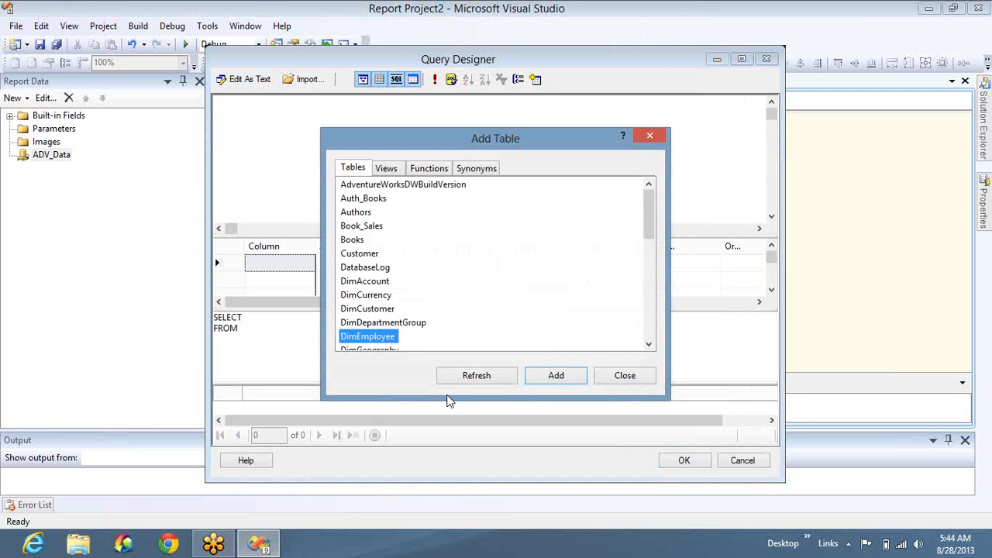
pyautogui.press('Up')
pyautogui.press('Up')
pyautogui.press('Up')
pyautogui.press('Up')
pyautogui.press('Up')
pyautogui.press('Up')
pyautogui.press('Up')
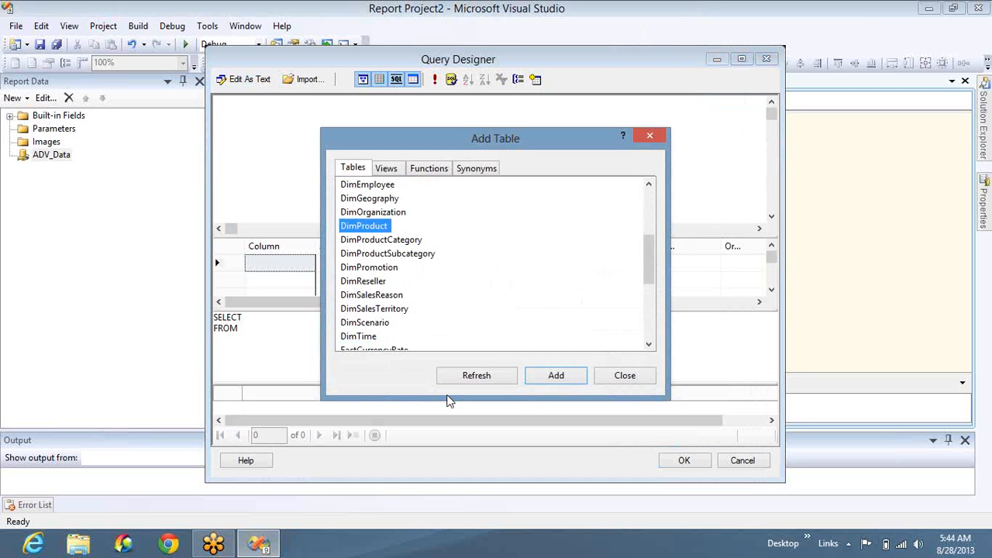
pyautogui.hotkey('shift', 'Down')
pyautogui.hotkey('shift', 'Down')
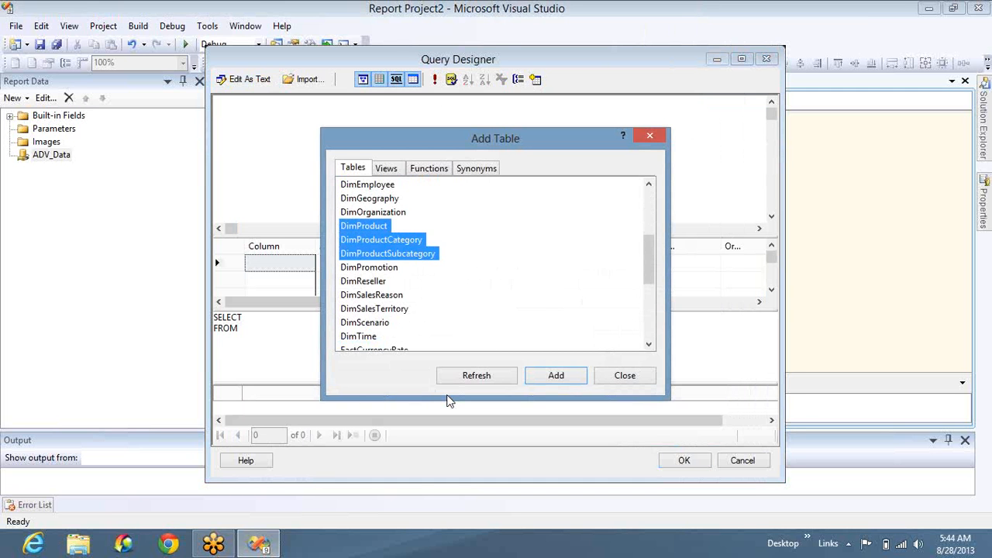
pyautogui.click(579, 377)
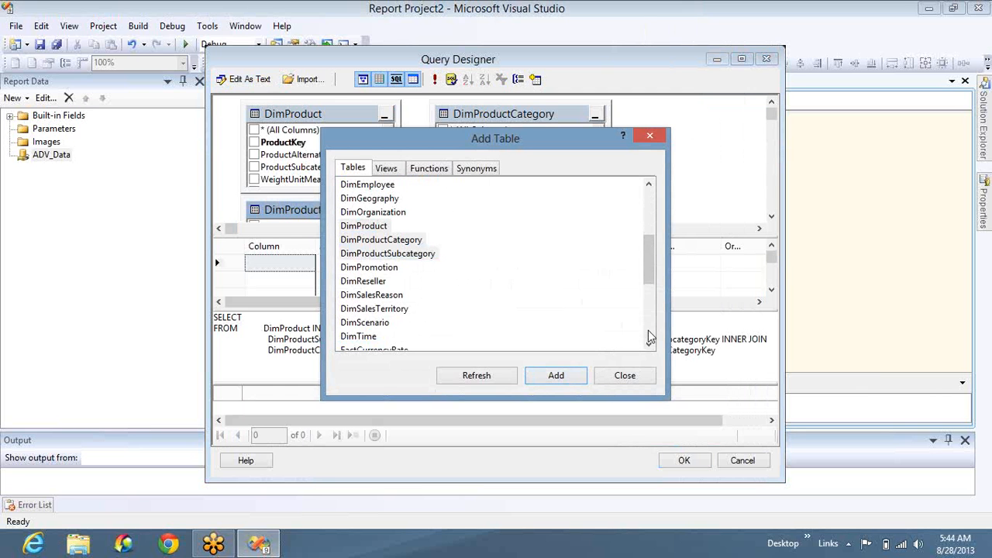
# - Add the FactInternetSales table to the query, finish adding tables and examine the generated join clauses
pyautogui.click(649, 337)
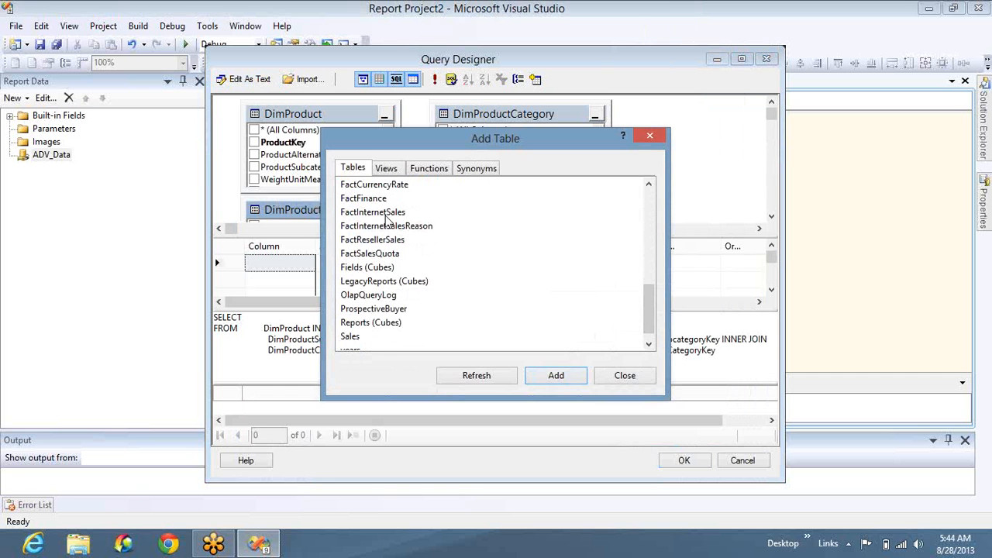
pyautogui.click(373, 213)
pyautogui.click(555, 376)
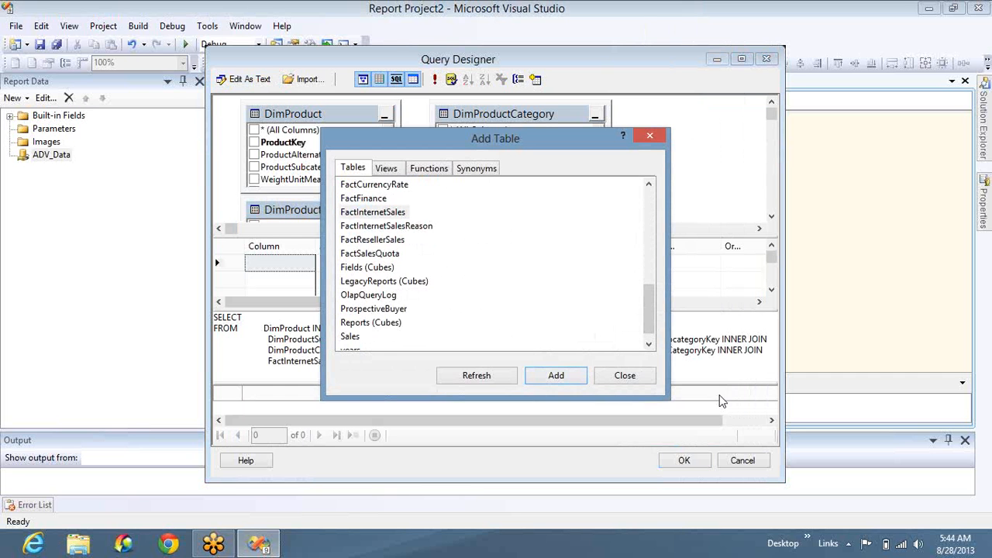
pyautogui.click(635, 378)
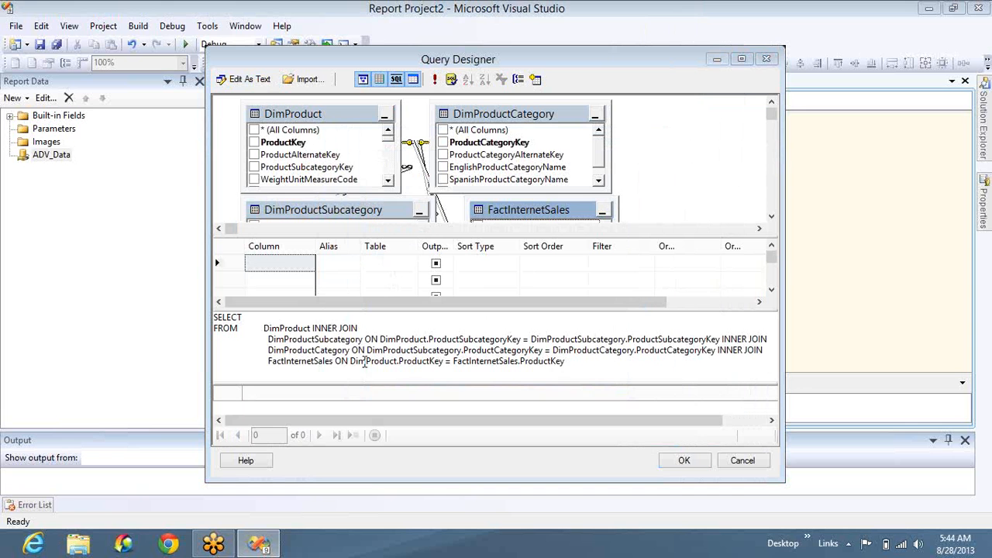
pyautogui.moveTo(267, 340); pyautogui.dragTo(411, 351)
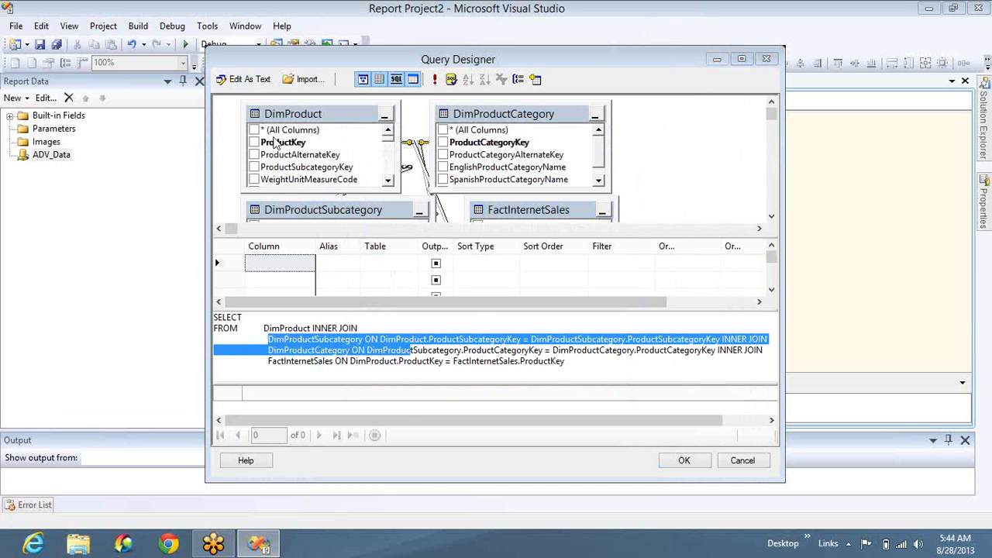
# - Include EnglishProductName and Color from DimProduct and EnglishProductCategoryName from DimProductCategory in the query output
pyautogui.click(388, 182)
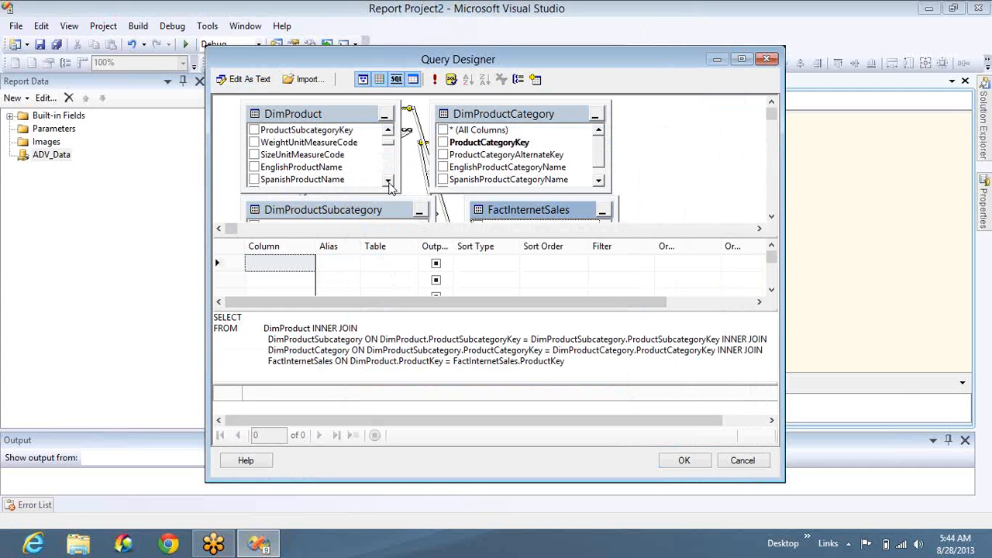
pyautogui.click(253, 168)
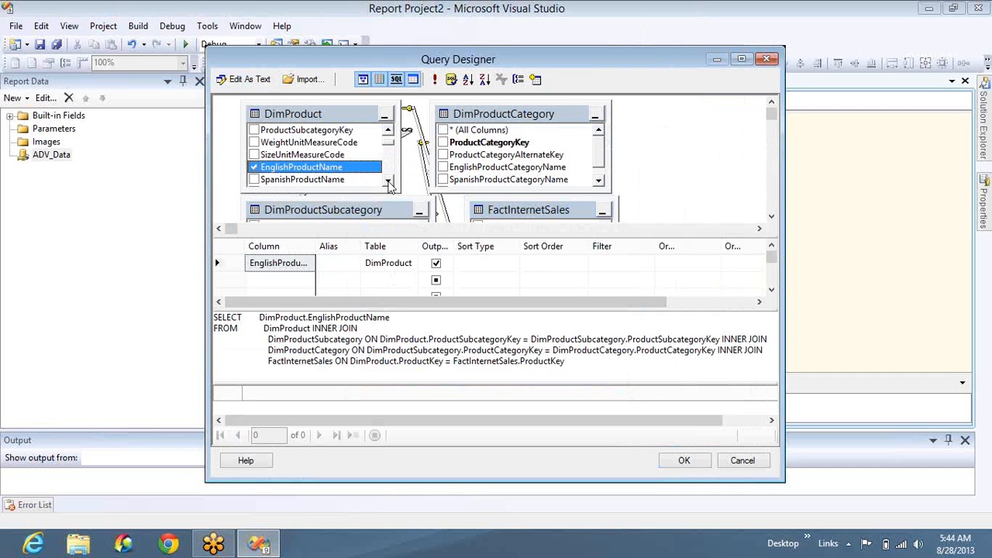
pyautogui.click(388, 182)
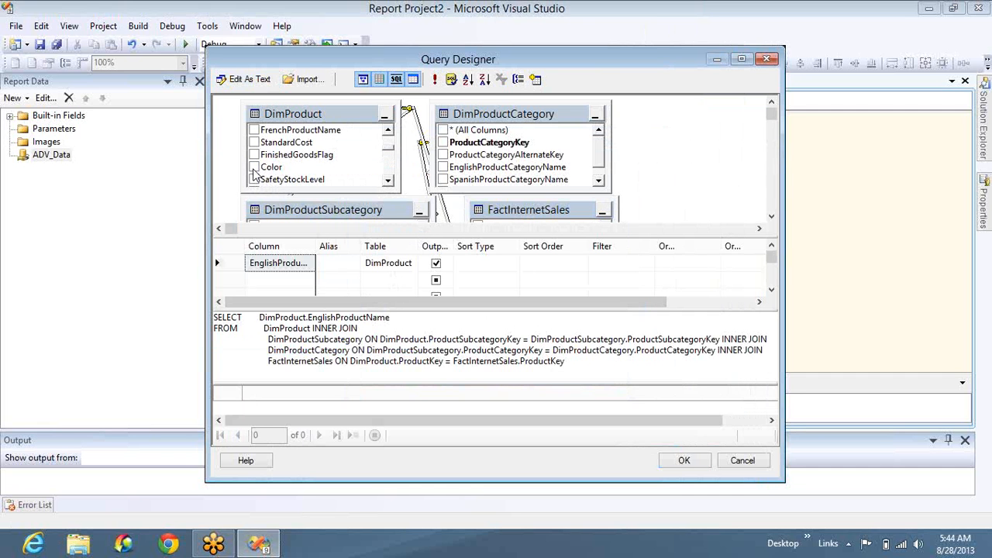
pyautogui.click(253, 167)
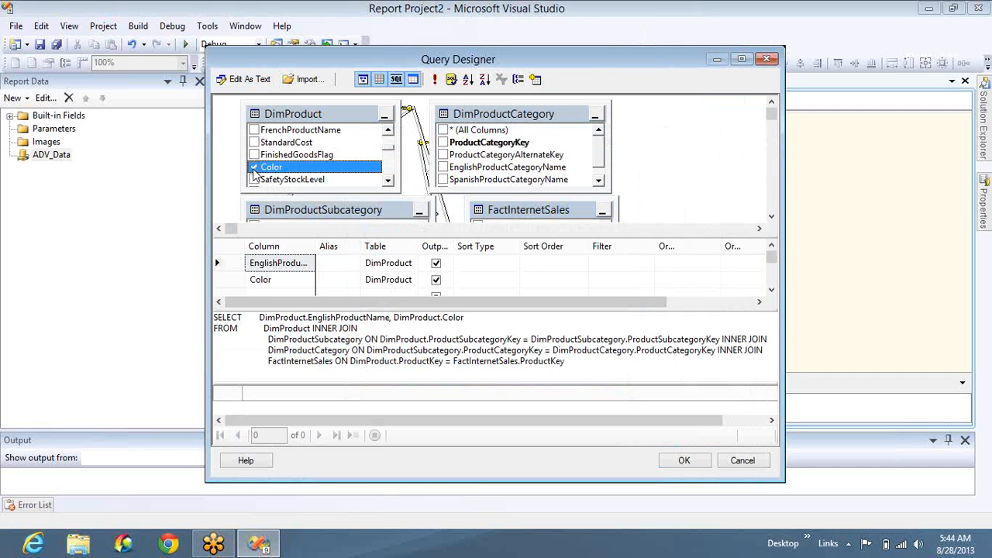
pyautogui.click(598, 183)
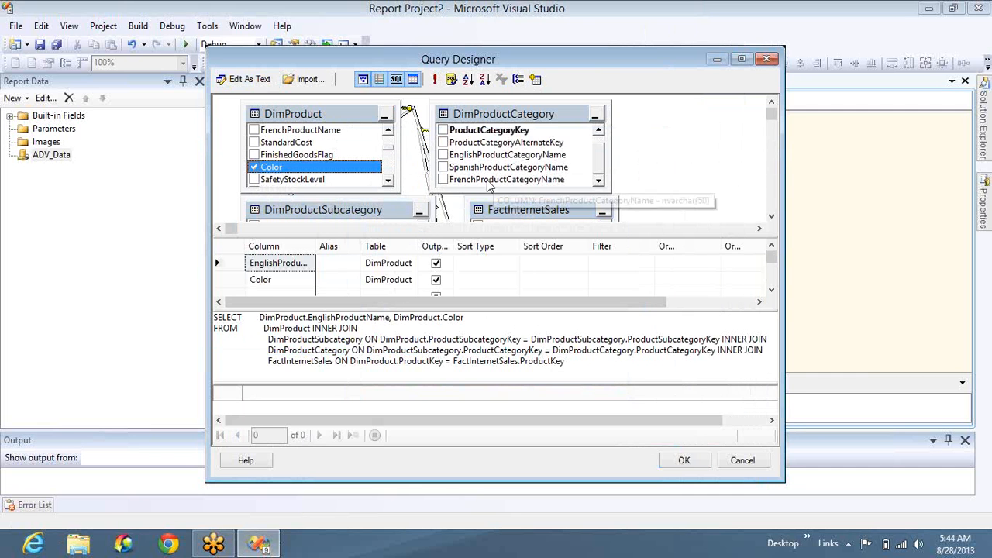
pyautogui.click(442, 155)
# - Hide the query designer's criteria grid and results pane to enlarge the table diagram
pyautogui.click(771, 217)
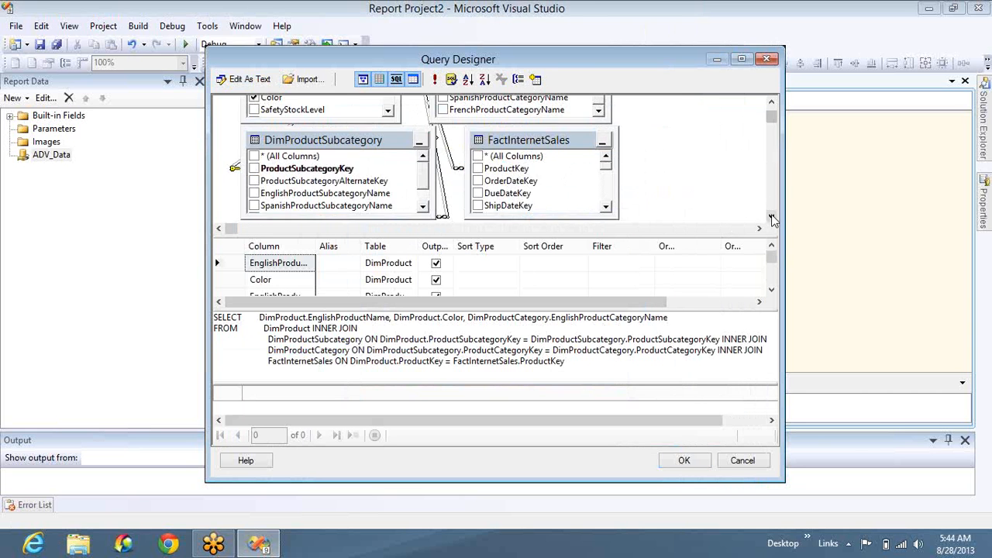
pyautogui.click(771, 216)
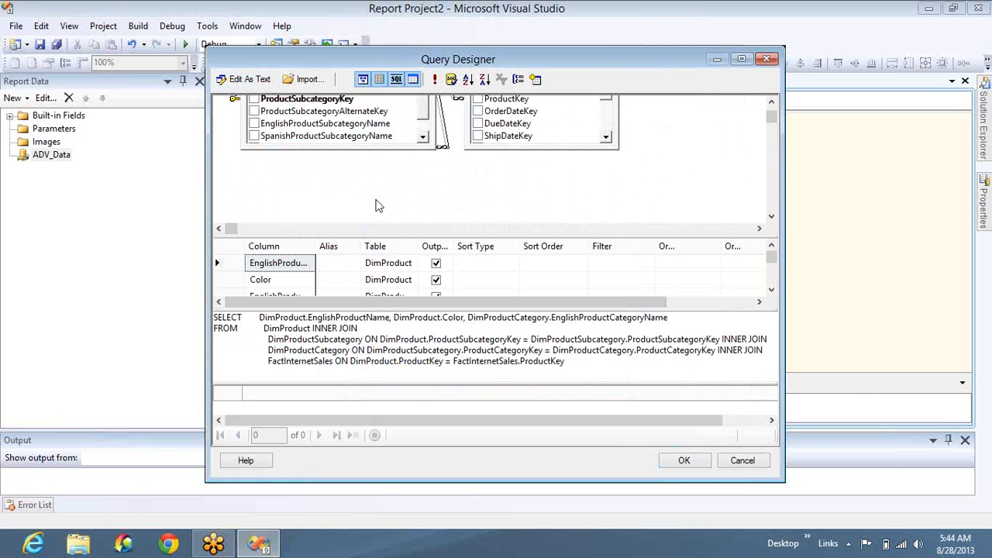
pyautogui.click(379, 81)
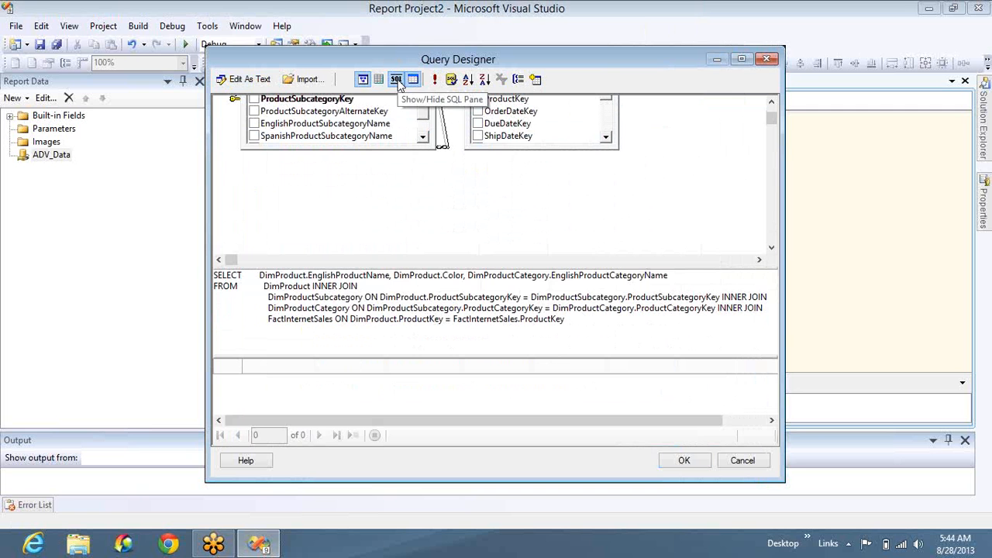
pyautogui.click(414, 80)
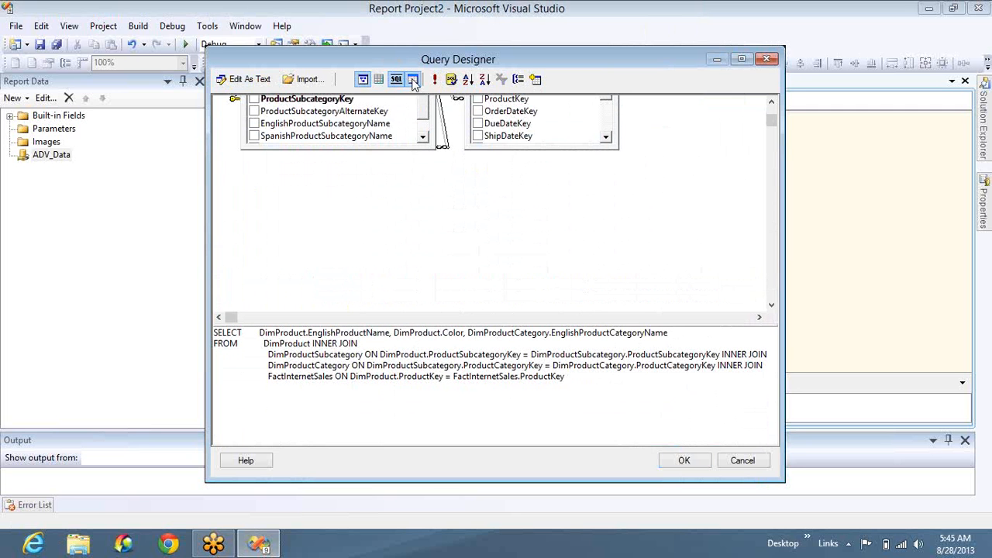
# - Include EnglishProductSubcategoryName from DimProductSubcategory and SalesAmount from FactInternetSales in the query output
pyautogui.click(772, 104)
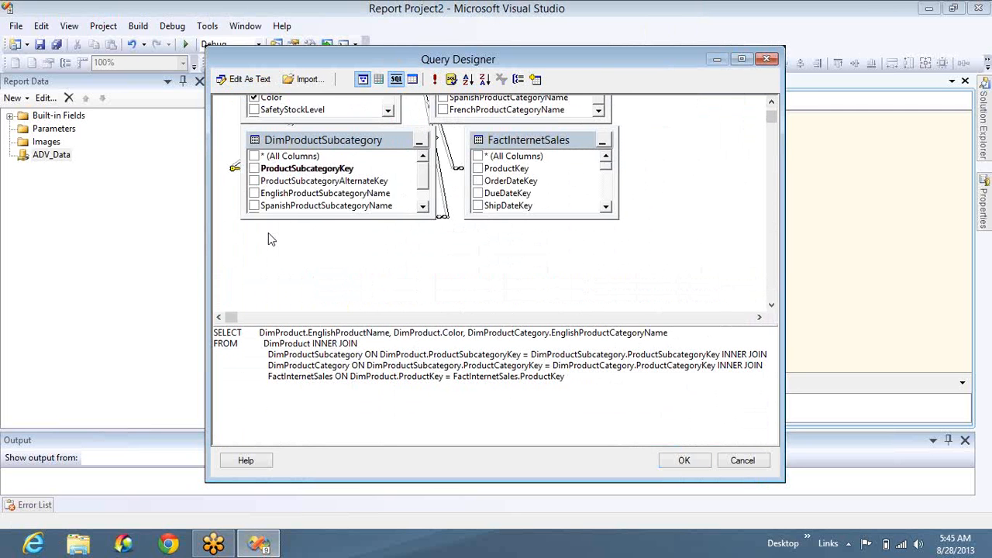
pyautogui.click(253, 193)
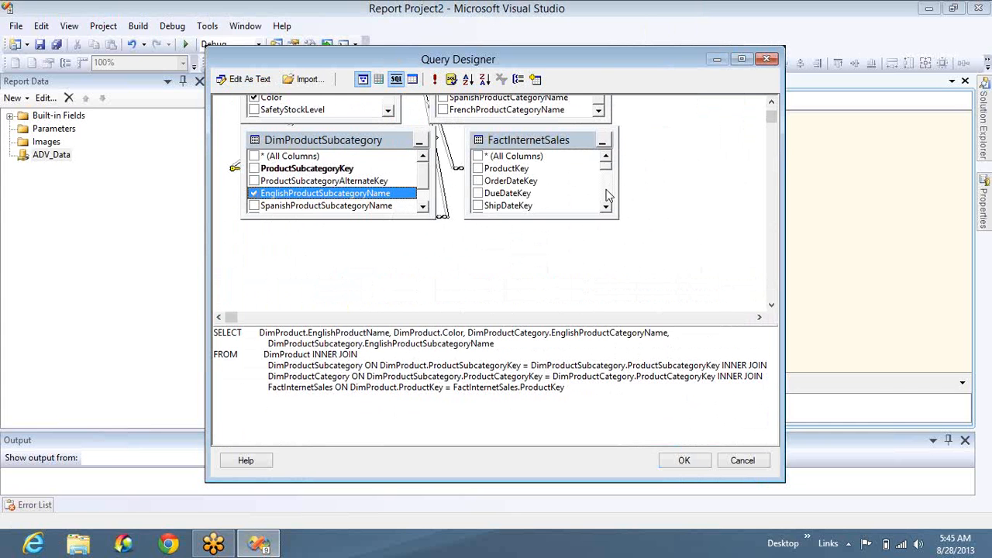
pyautogui.click(607, 197)
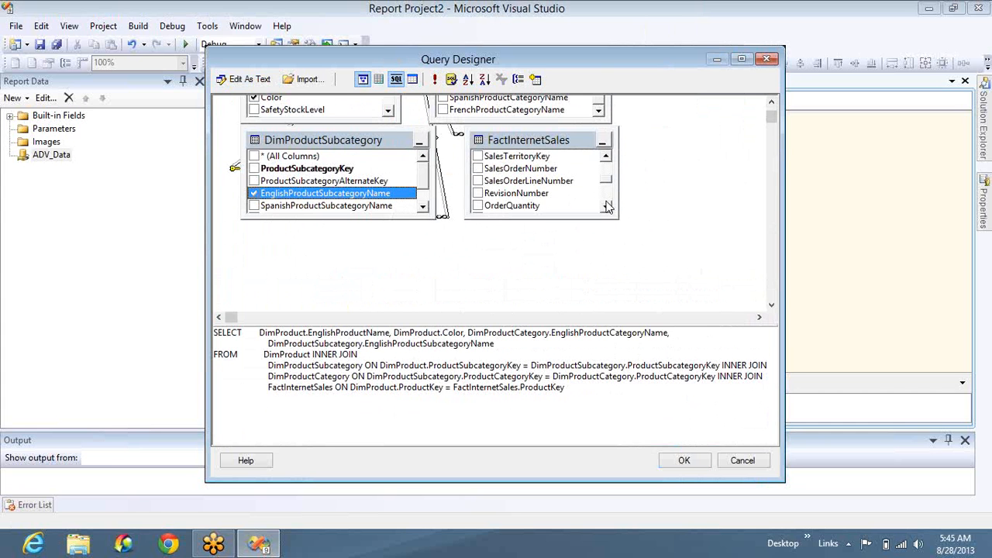
pyautogui.scroll(-2, 607, 205)
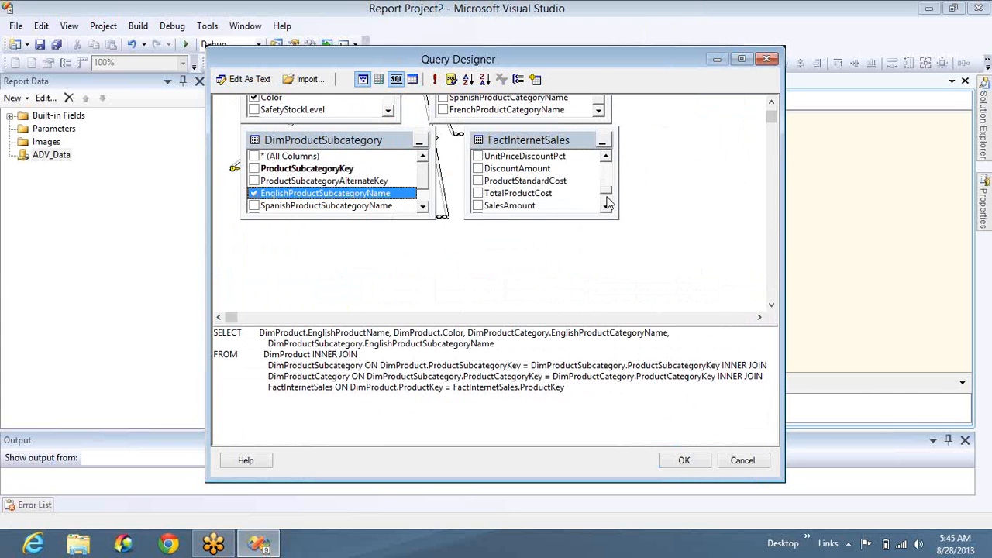
pyautogui.click(479, 206)
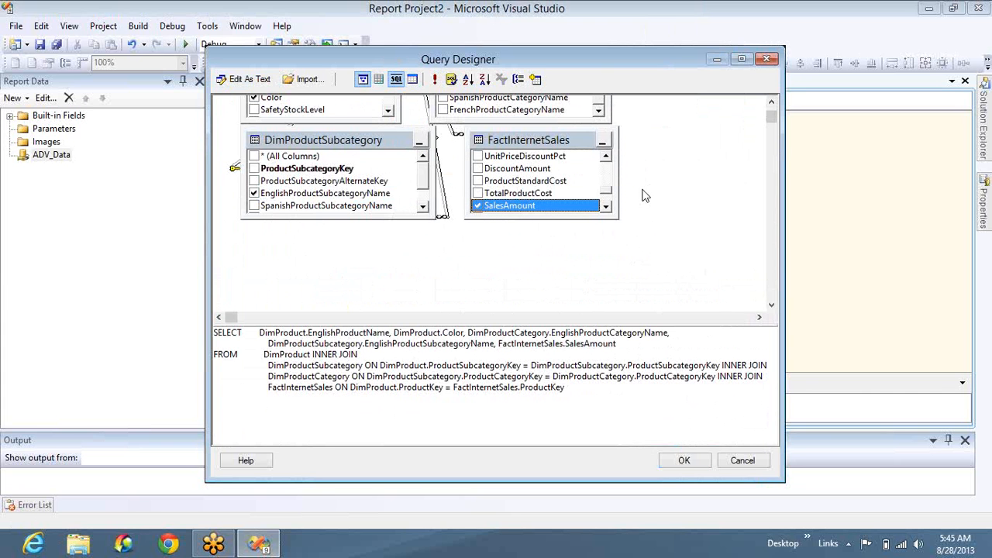
pyautogui.scroll(-2, 605, 205)
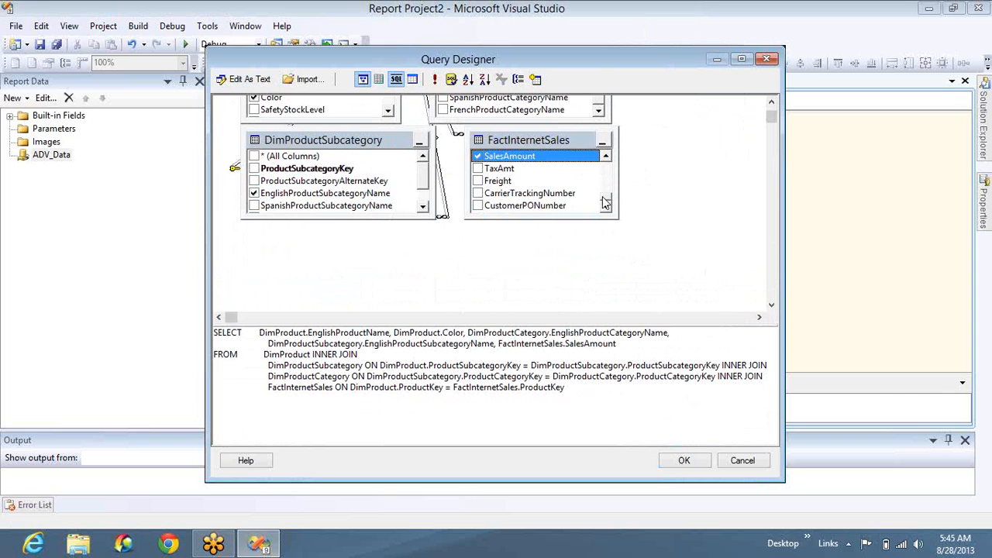
# - Include TaxAmt from FactInternetSales in the query output, then accept the query and the ADV_DS dataset
pyautogui.click(479, 168)
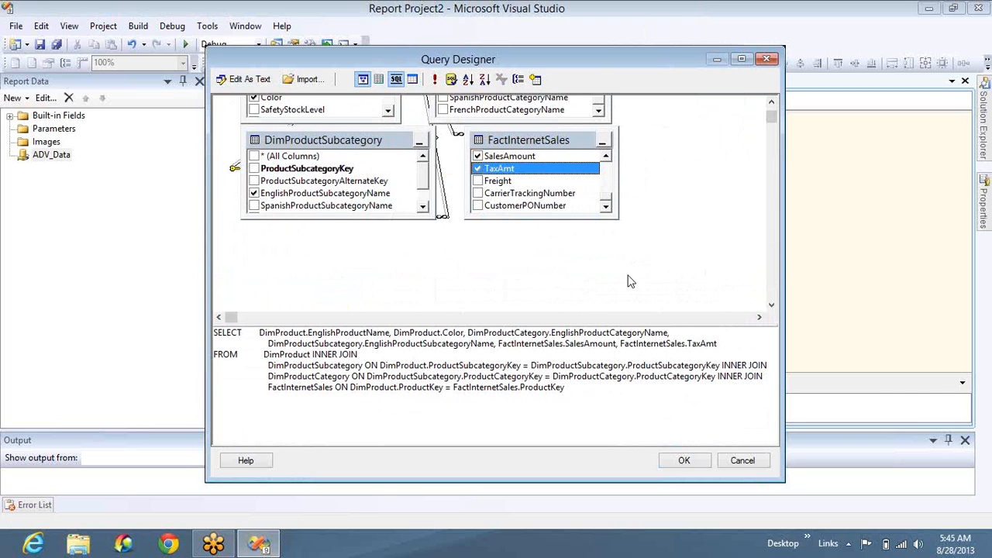
pyautogui.click(686, 461)
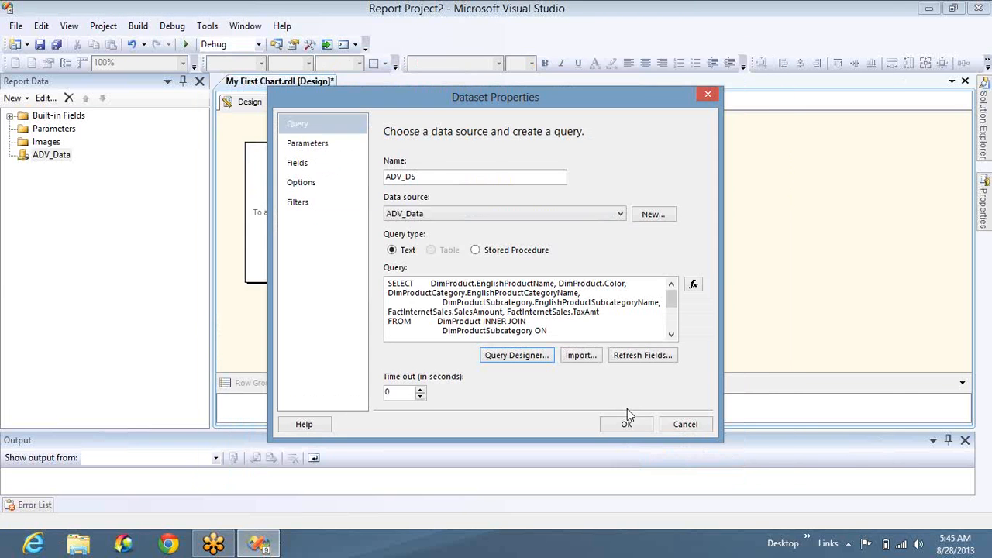
pyautogui.click(628, 425)
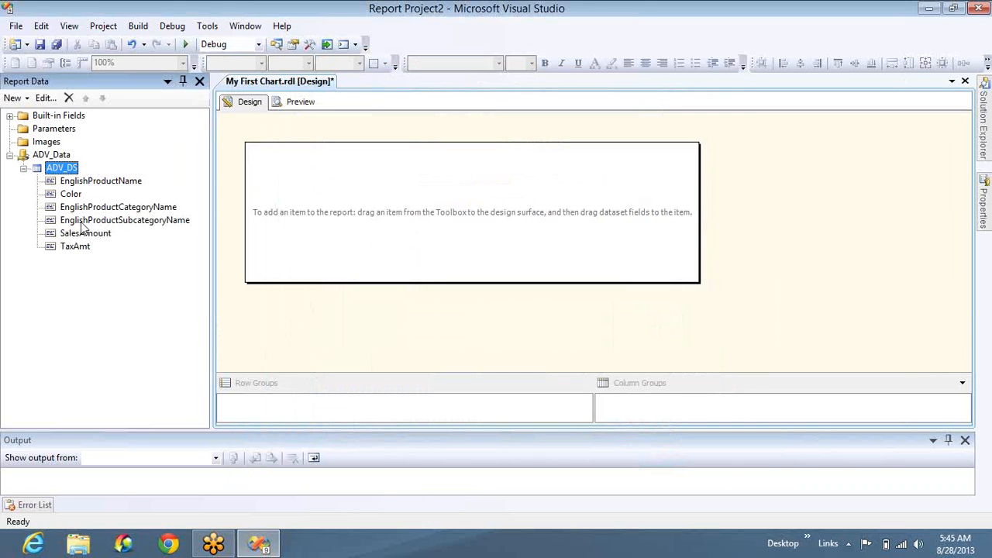
# - Reopen the ADV_DS dataset's properties and rename its EnglishProductName field to Products
pyautogui.doubleClick(68, 170)
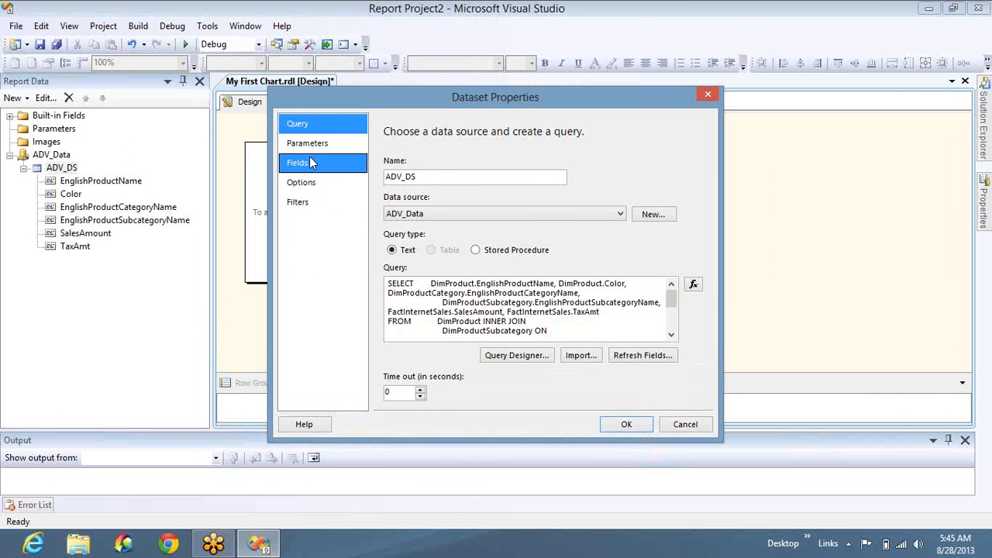
pyautogui.click(309, 157)
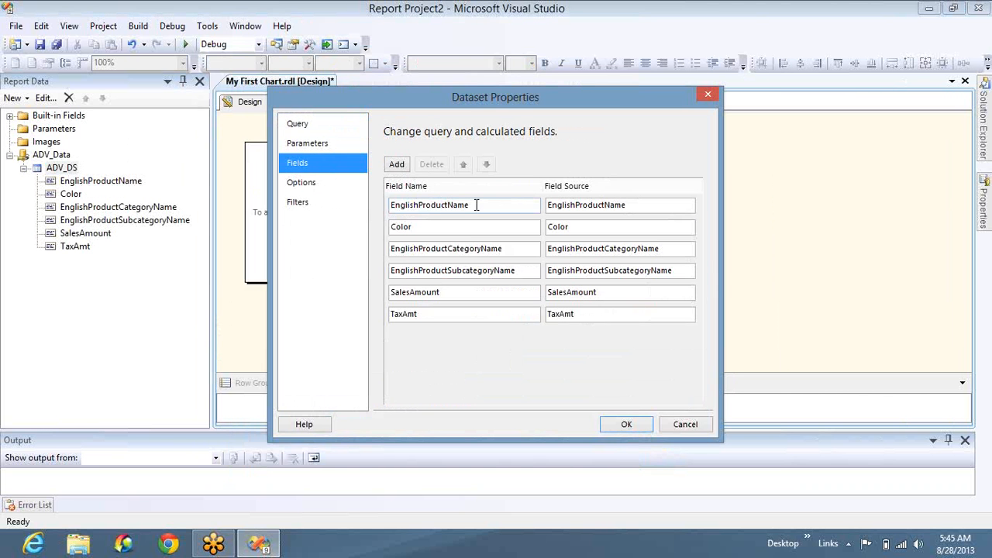
pyautogui.click(476, 205)
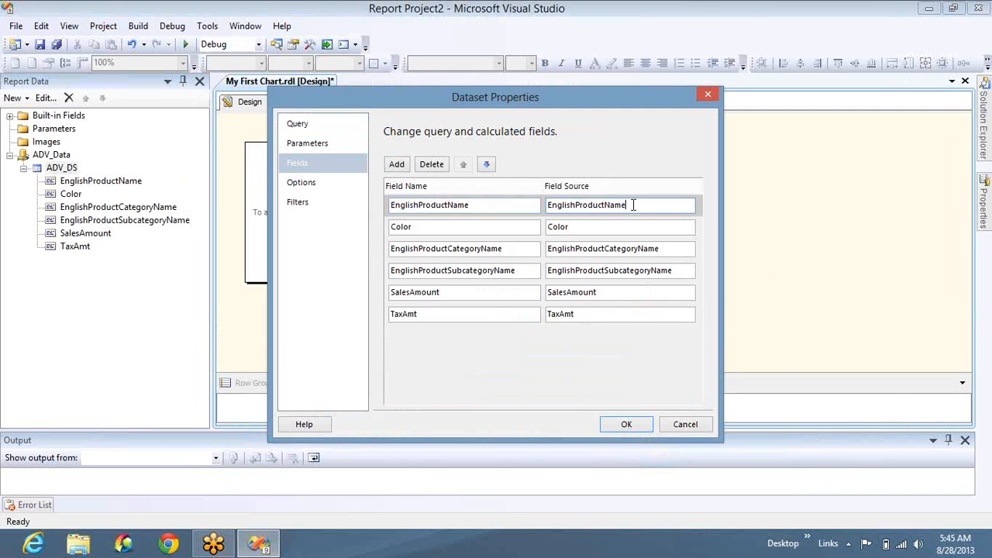
pyautogui.hotkey('ctrl', 'a')
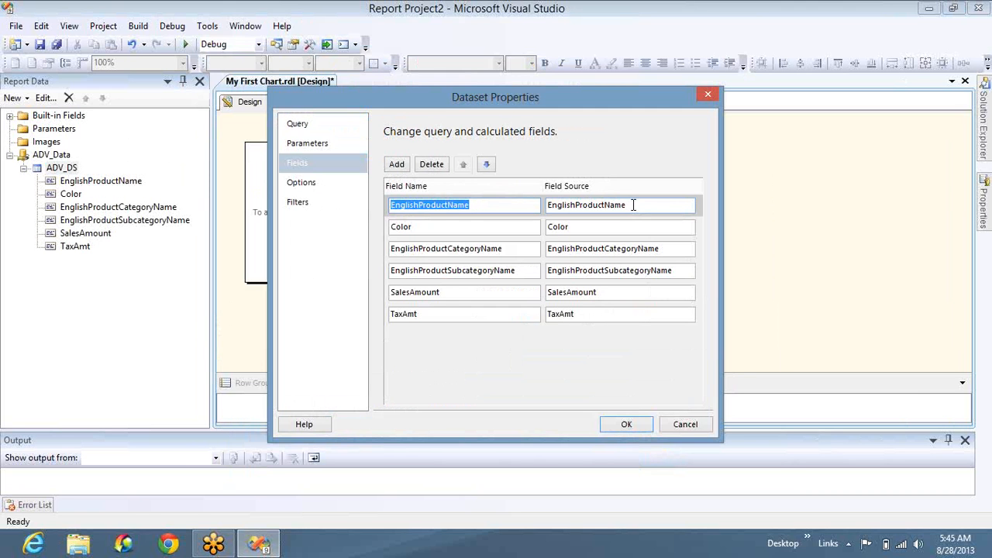
pyautogui.write('Products')
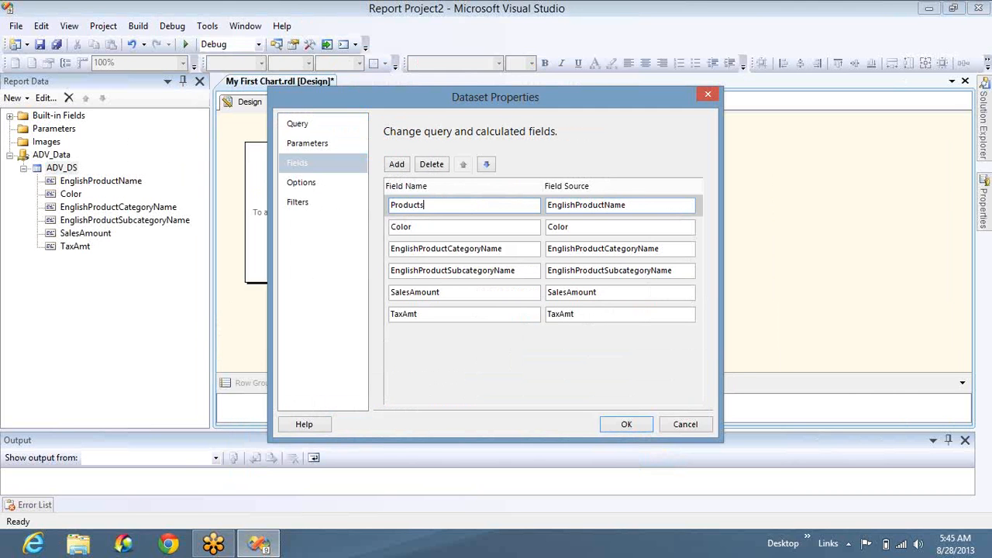
# - Rename the EnglishProductCategoryName field to Categories and the EnglishProductSubcategoryName field to Sub_Categories
pyautogui.click(534, 247)
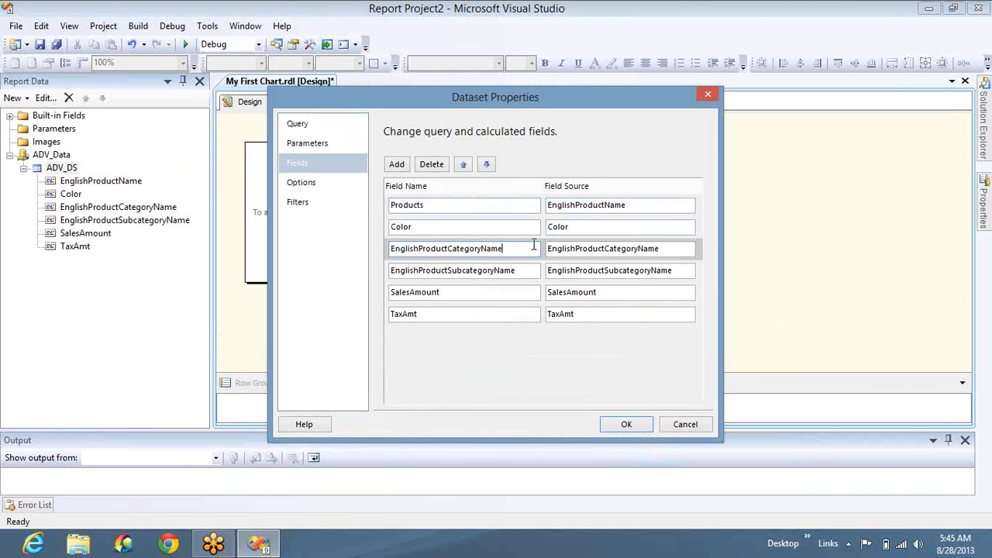
pyautogui.hotkey('ctrl', 'a')
pyautogui.write('Cate')
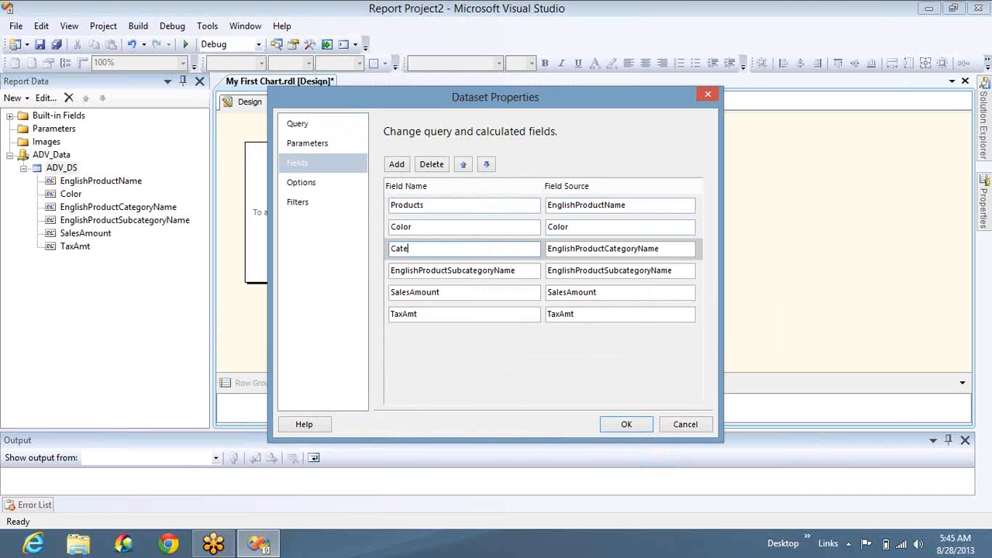
pyautogui.write('gories')
pyautogui.click(527, 273)
pyautogui.hotkey('ctrl', 'a')
pyautogui.write('Sub')
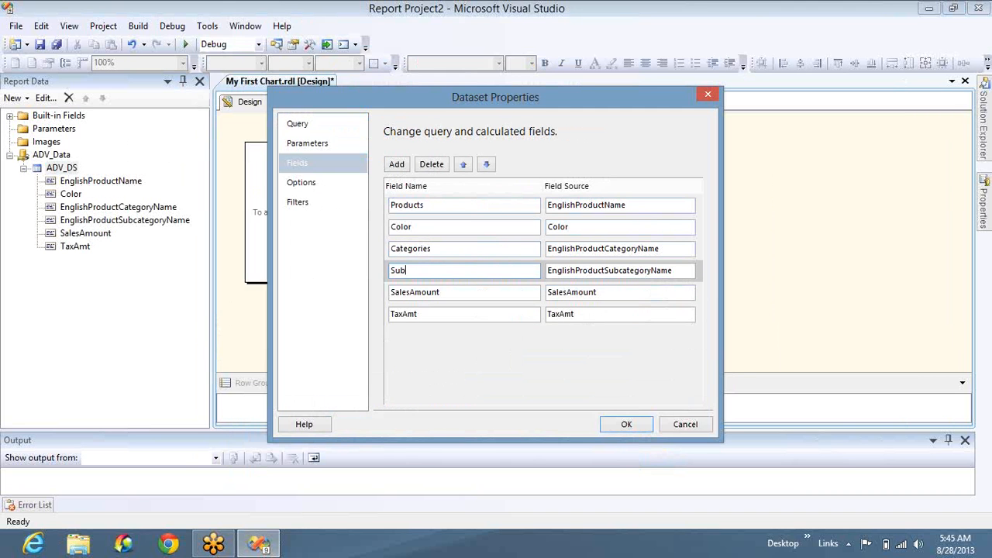
pyautogui.write('_Categories')
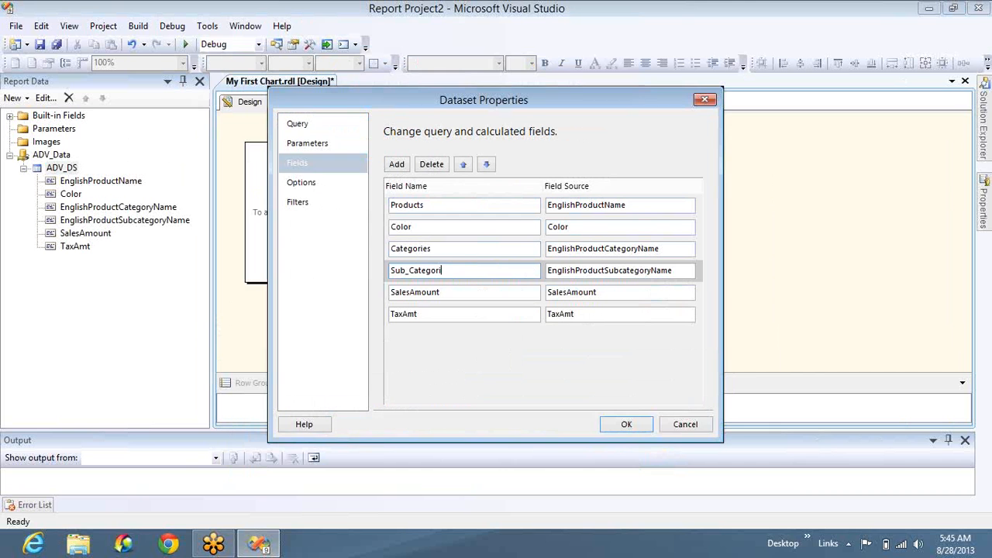
# - Shorten the SalesAmount field's name to Sales
pyautogui.click(483, 292)
pyautogui.press('BackSpace')
pyautogui.press('BackSpace')
pyautogui.press('BackSpace')
pyautogui.press('BackSpace')
pyautogui.press('BackSpace')
pyautogui.press('BackSpace')
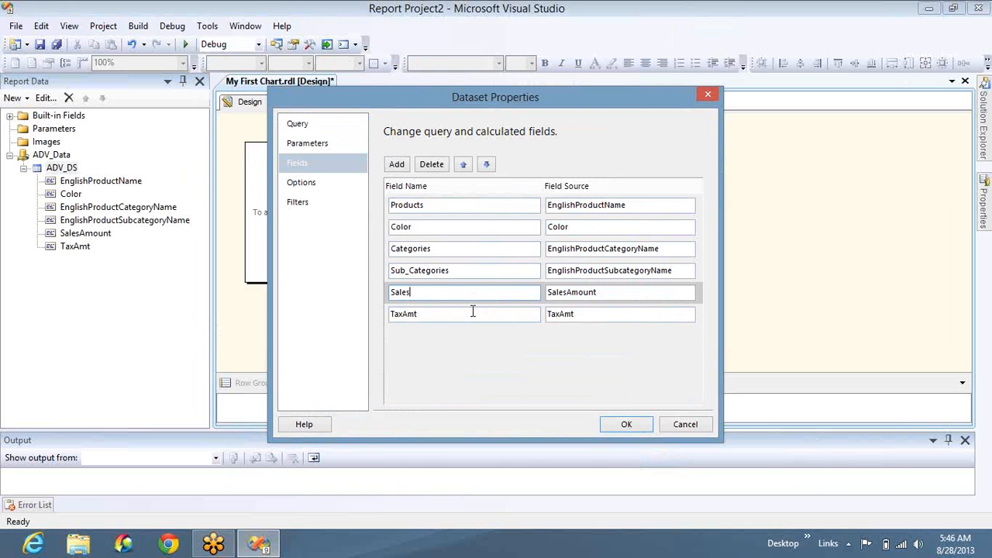
# - Rename the TaxAmt field to Tax_Amt and apply the dataset's field changes
pyautogui.click(473, 312)
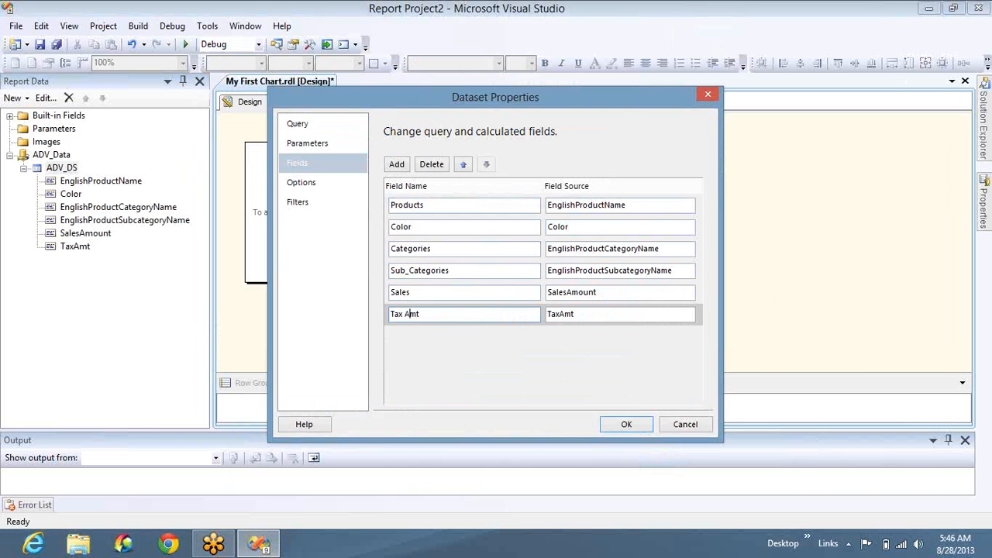
pyautogui.click(626, 425)
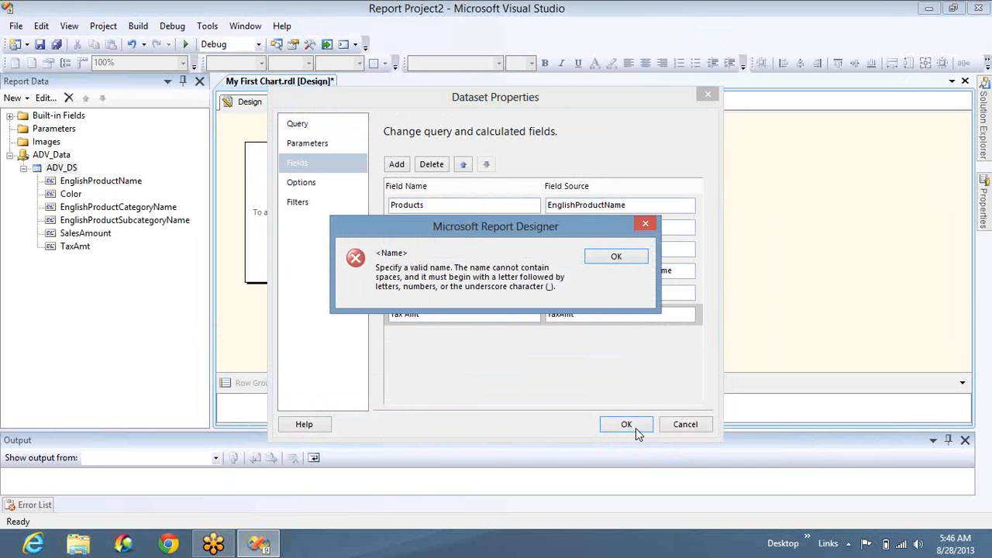
pyautogui.click(616, 258)
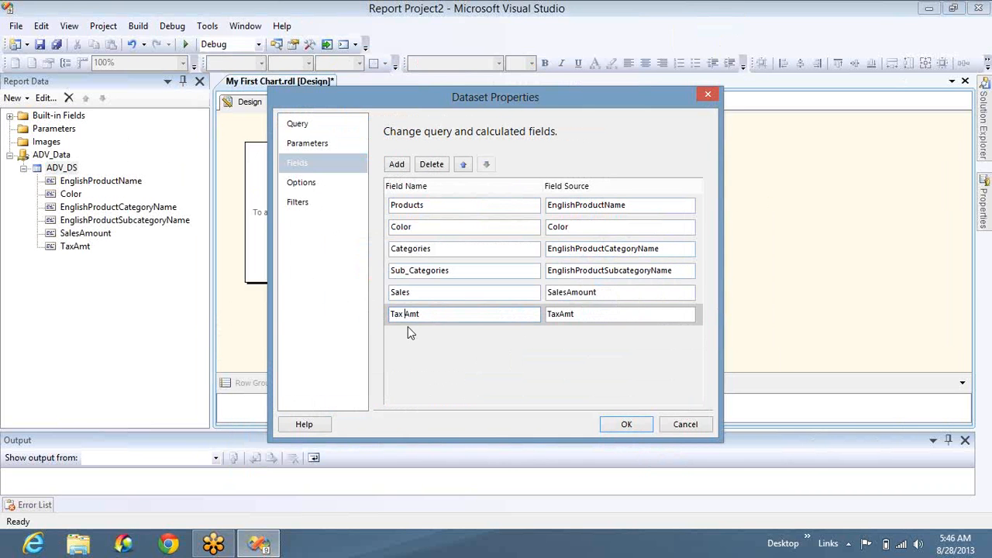
pyautogui.write('_')
pyautogui.click(641, 428)
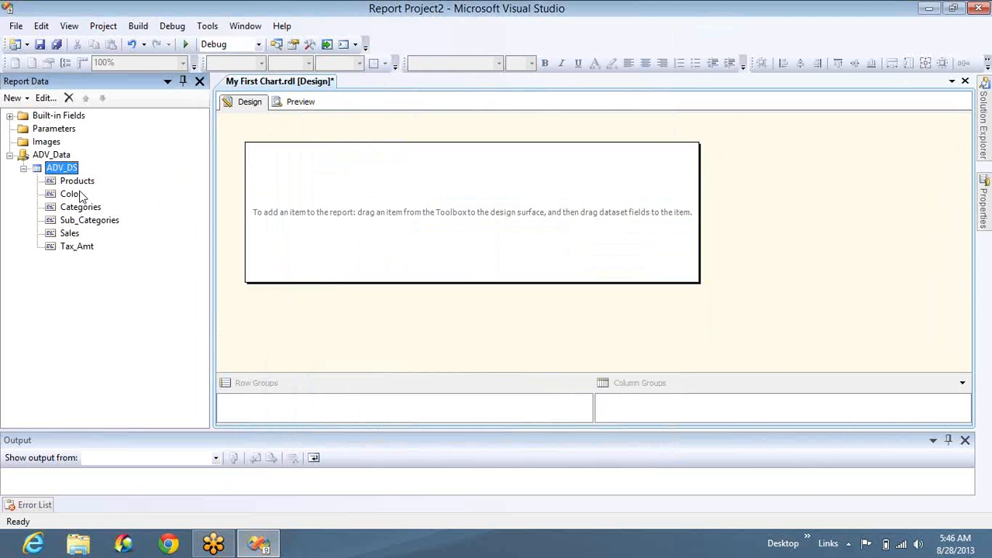
pyautogui.rightClick(310, 172)
pyautogui.moveTo(392, 193)
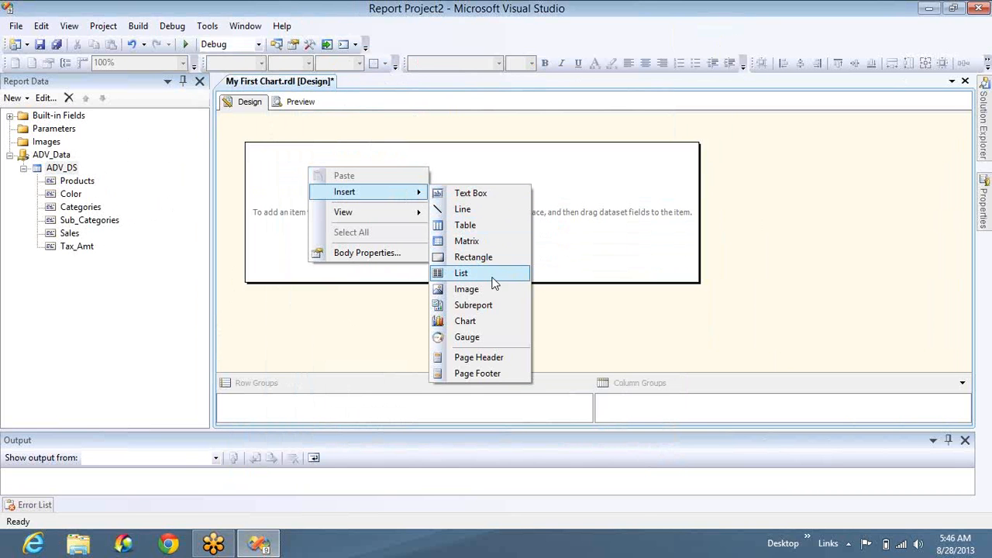
pyautogui.click(488, 321)
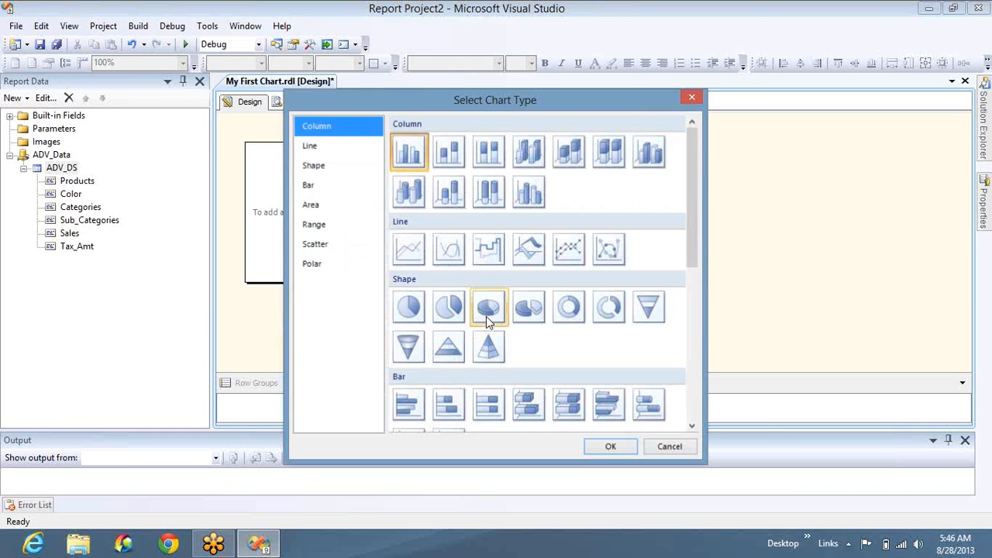
pyautogui.click(660, 448)
# - Start inserting a chart in the report body and examine the Polar, Scatter, Range, Area and Bar chart types
pyautogui.rightClick(460, 202)
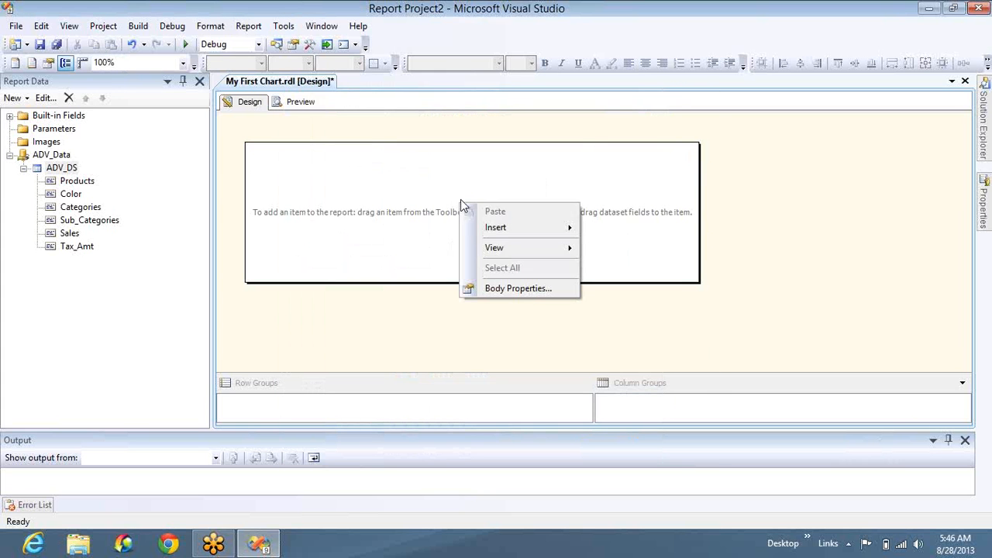
pyautogui.moveTo(500, 231)
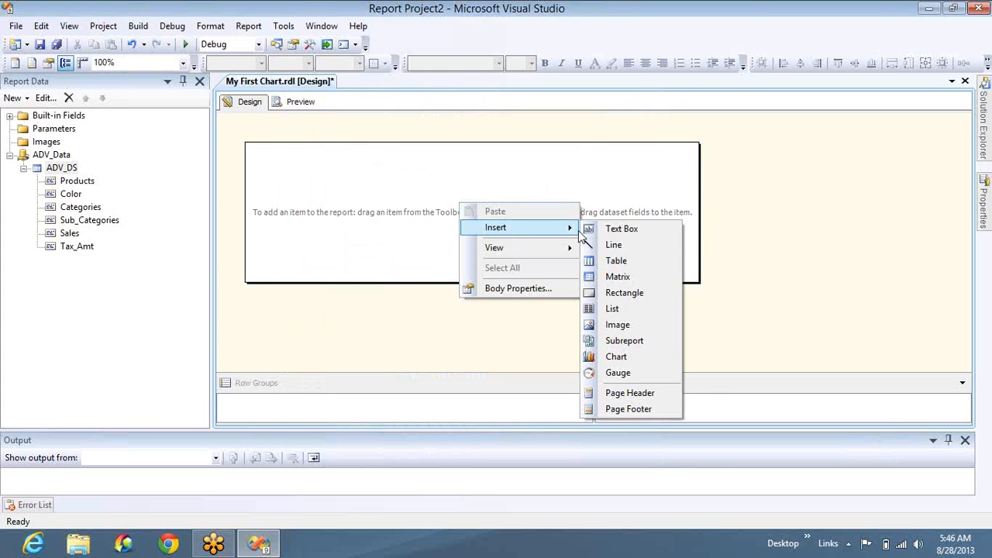
pyautogui.click(625, 365)
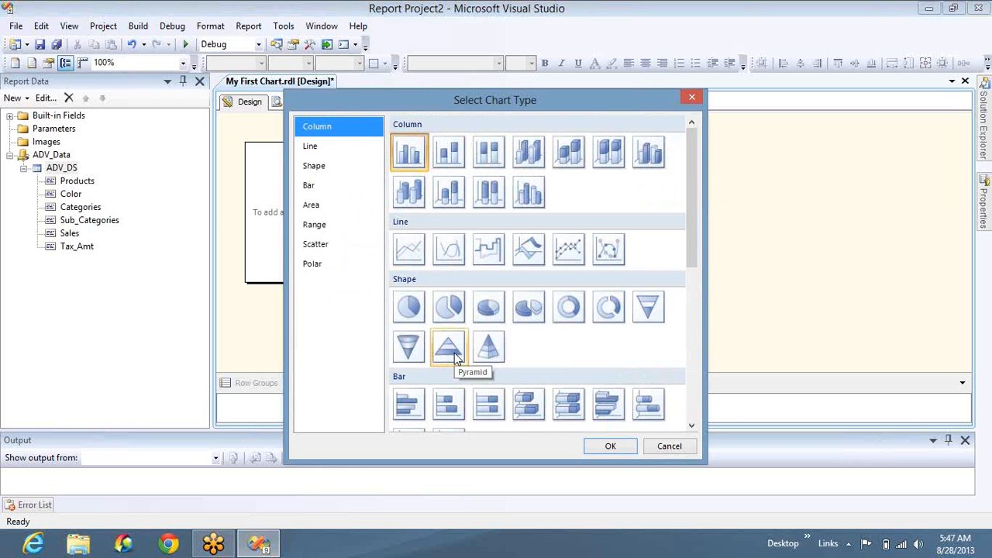
pyautogui.click(311, 264)
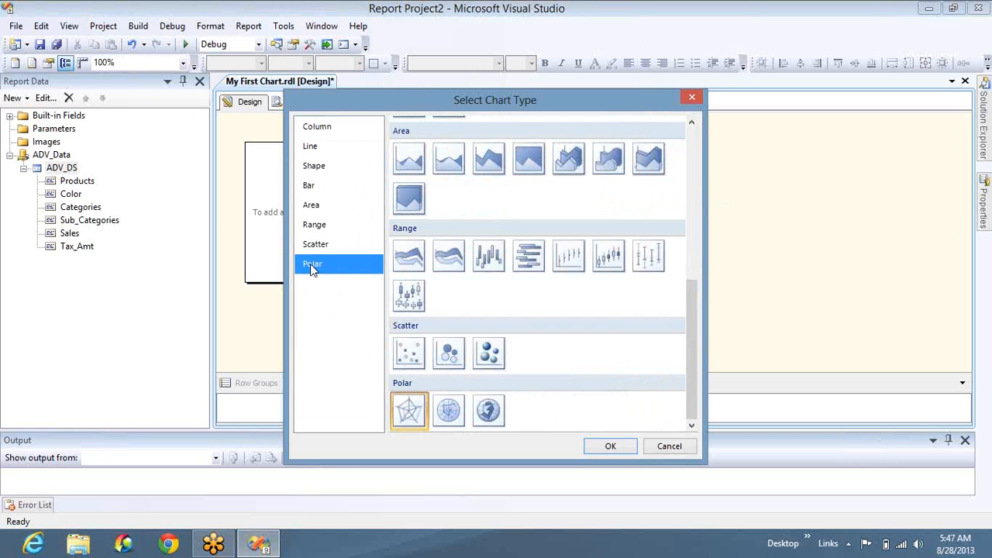
pyautogui.press('super')
pyautogui.press('super')
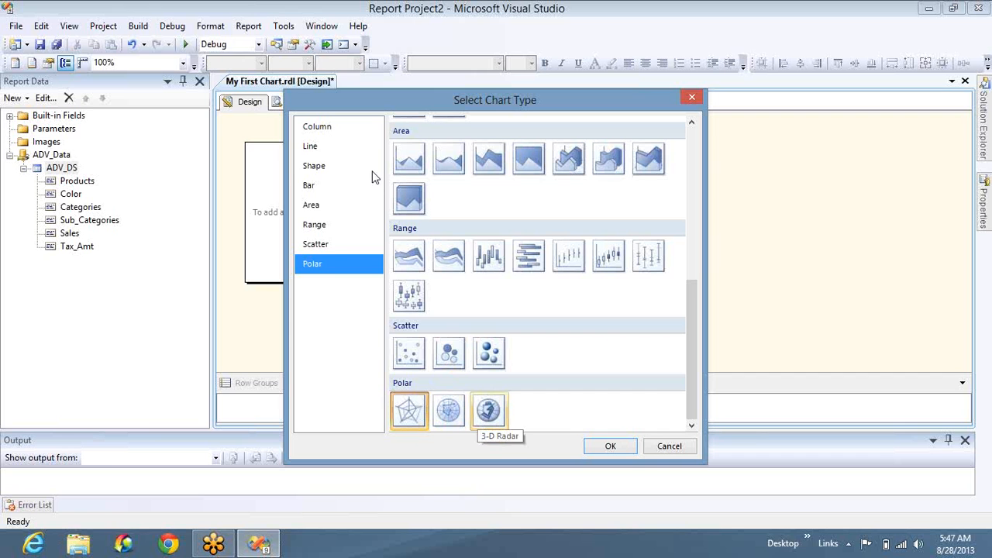
pyautogui.click(329, 252)
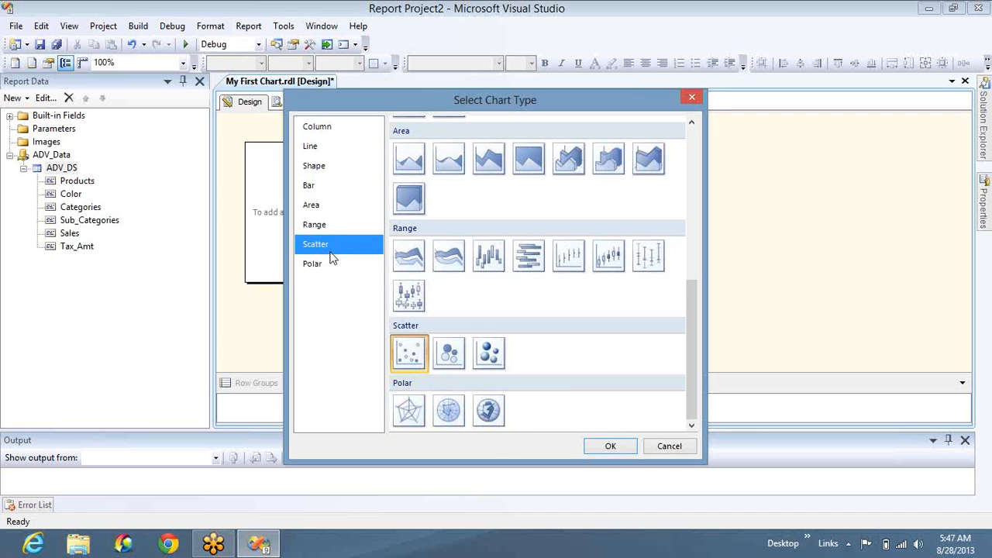
pyautogui.click(326, 230)
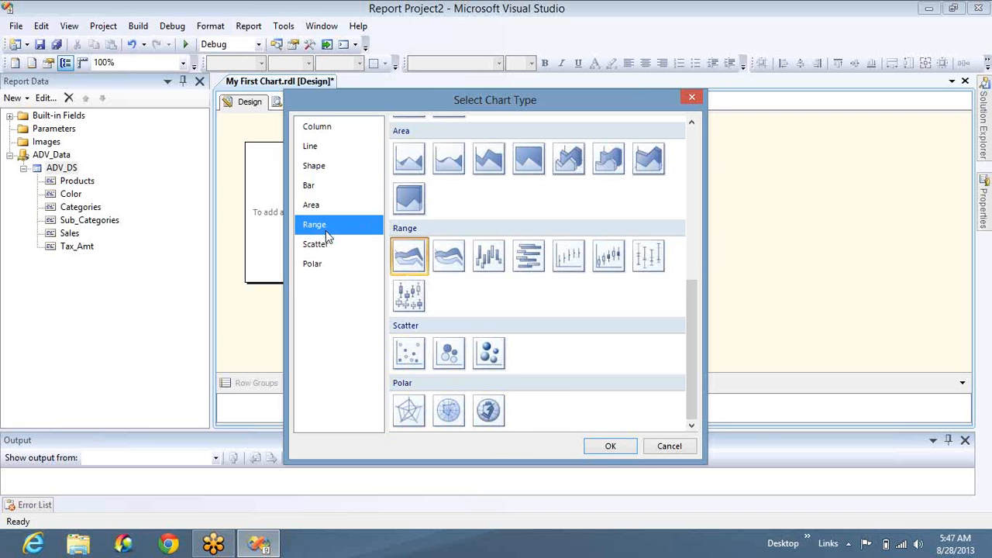
pyautogui.click(320, 206)
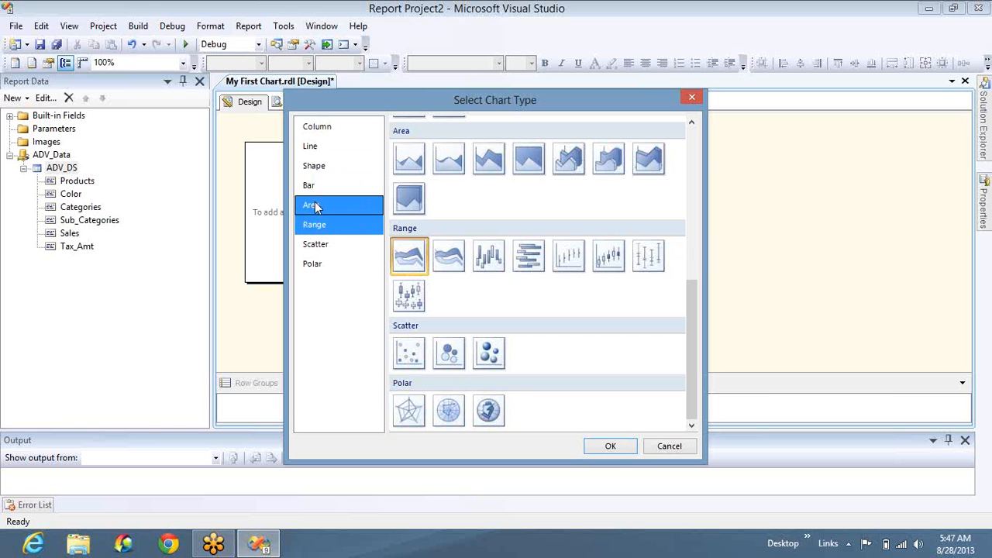
pyautogui.click(324, 186)
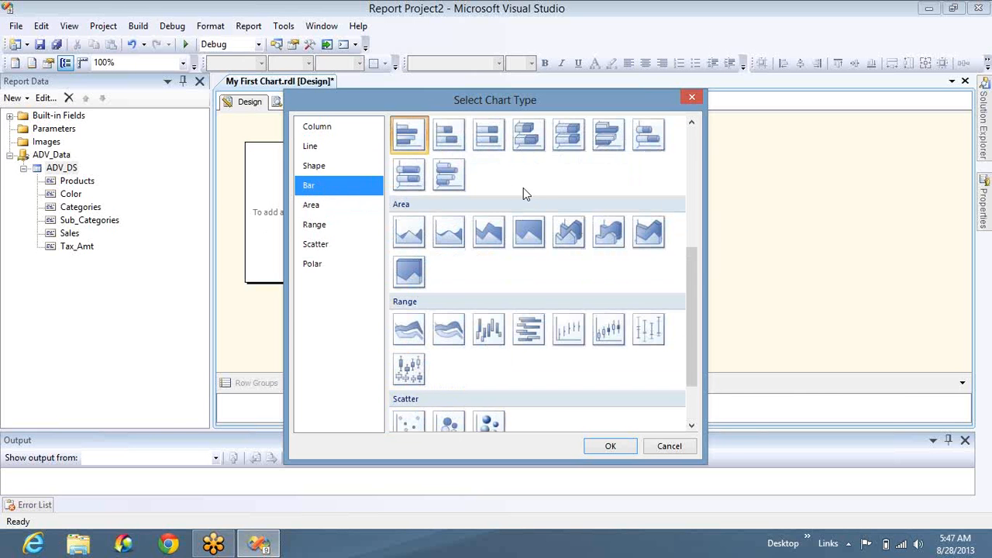
# - Insert a chart of the plain Column type, the first in the Column category, into the report body
pyautogui.click(331, 131)
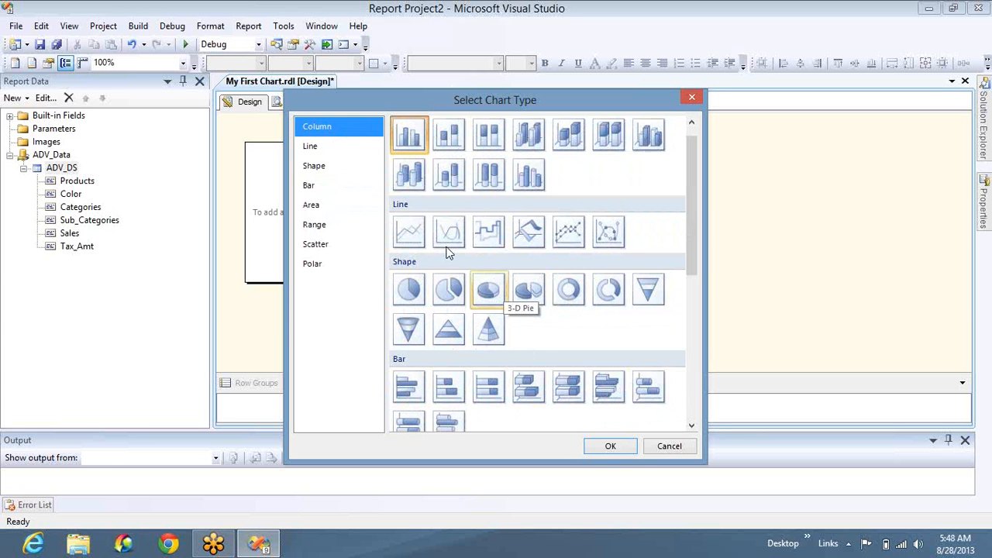
pyautogui.doubleClick(409, 136)
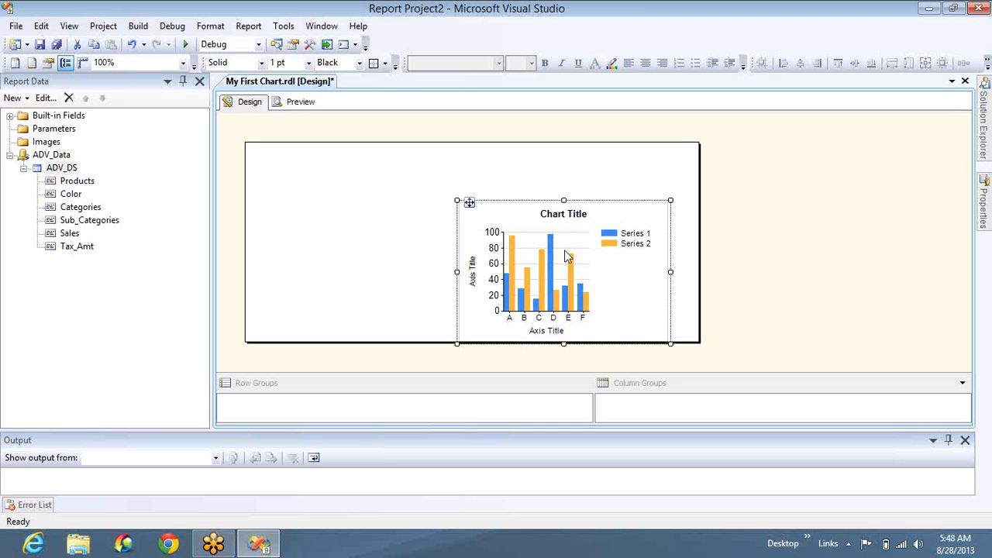
# - Move the column chart to the upper-left corner of the report body
pyautogui.press('Up')
pyautogui.press('Up')
pyautogui.press('Up')
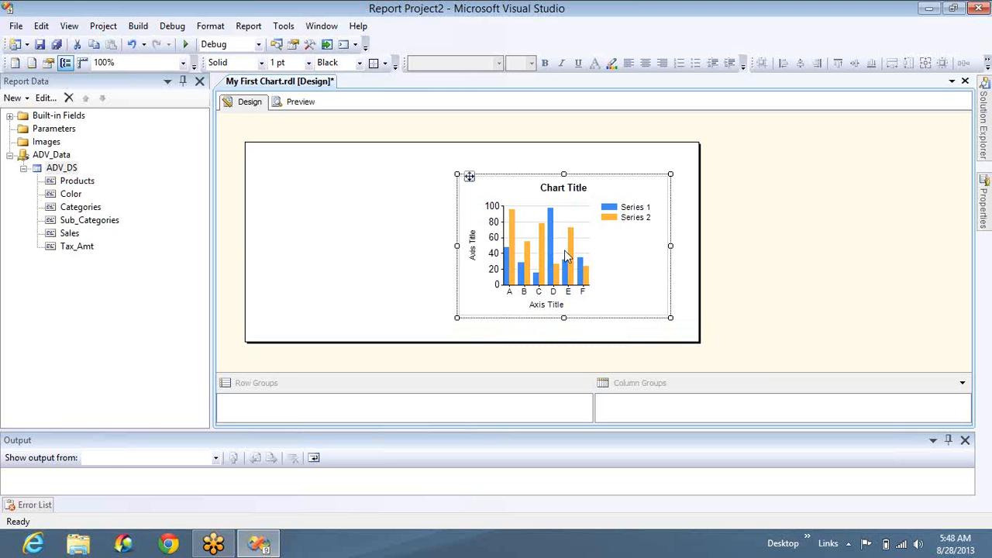
pyautogui.press('Left')
pyautogui.press('Left')
pyautogui.press('Left')
pyautogui.press('Left')
pyautogui.press('Left')
pyautogui.press('Left')
pyautogui.press('Left')
pyautogui.press('Left')
pyautogui.press('Left')
pyautogui.press('Left')
pyautogui.press('Left')
pyautogui.press('Left')
pyautogui.press('Left')
pyautogui.press('Left')
pyautogui.press('Left')
pyautogui.press('Left')
pyautogui.press('Left')
pyautogui.press('Left')
pyautogui.press('Left')
pyautogui.press('Left')
pyautogui.press('Left')
pyautogui.press('Left')
pyautogui.press('Left')
pyautogui.press('Left')
pyautogui.press('Left')
pyautogui.press('Up')
pyautogui.press('Up')
pyautogui.press('Up')
pyautogui.press('Up')
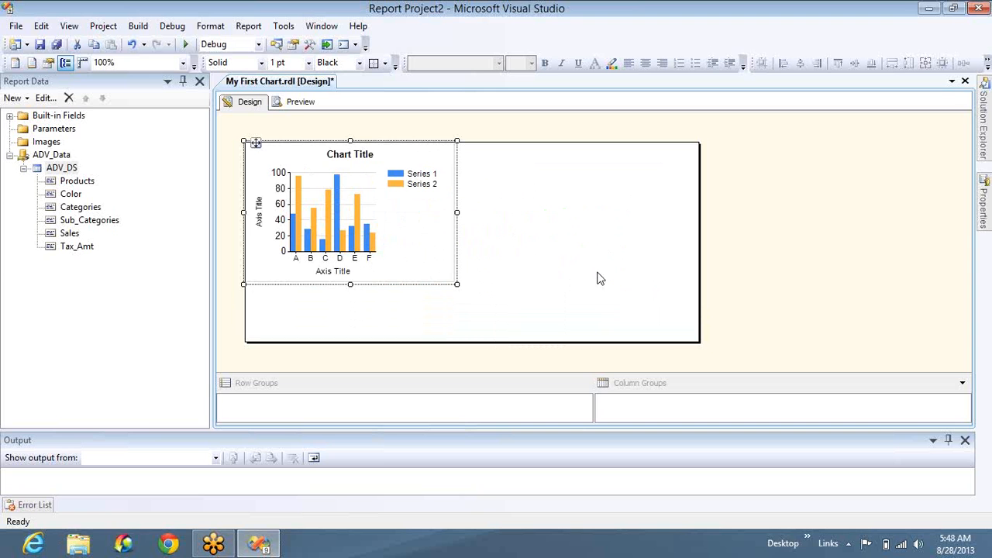
# - Reduce the report body's height and width to fit the chart, and select the chart
pyautogui.moveTo(483, 342); pyautogui.dragTo(478, 282)
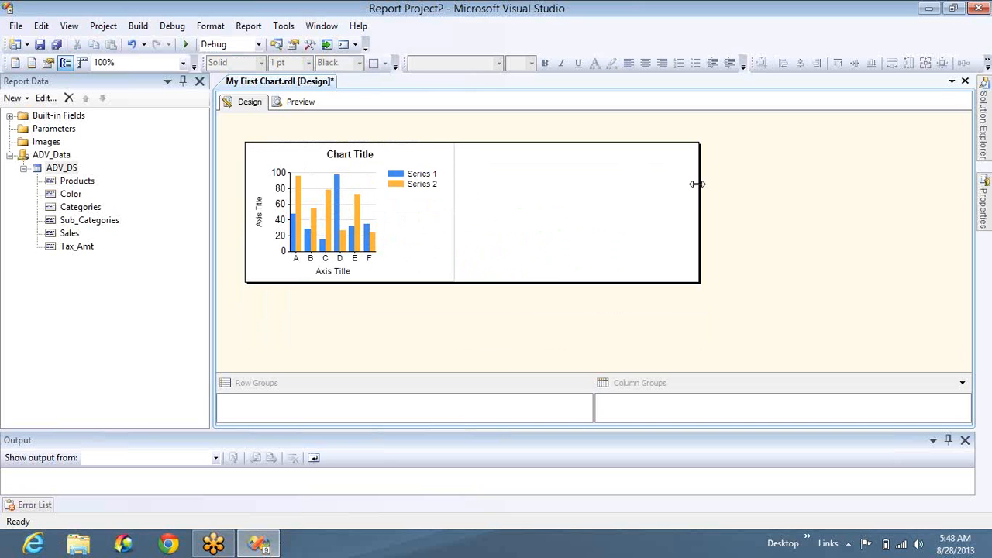
pyautogui.moveTo(697, 184); pyautogui.dragTo(541, 193)
pyautogui.moveTo(700, 203); pyautogui.dragTo(443, 220)
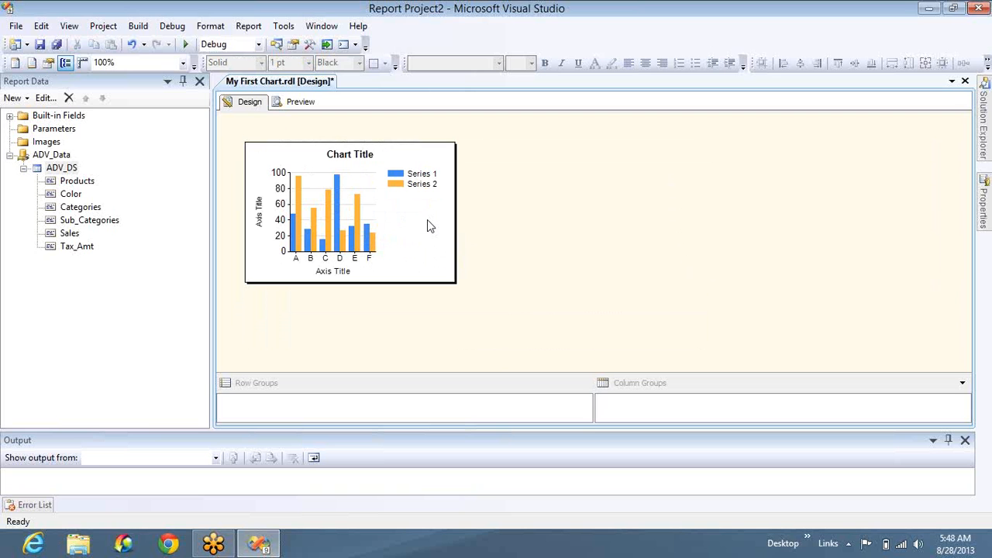
pyautogui.click(427, 221)
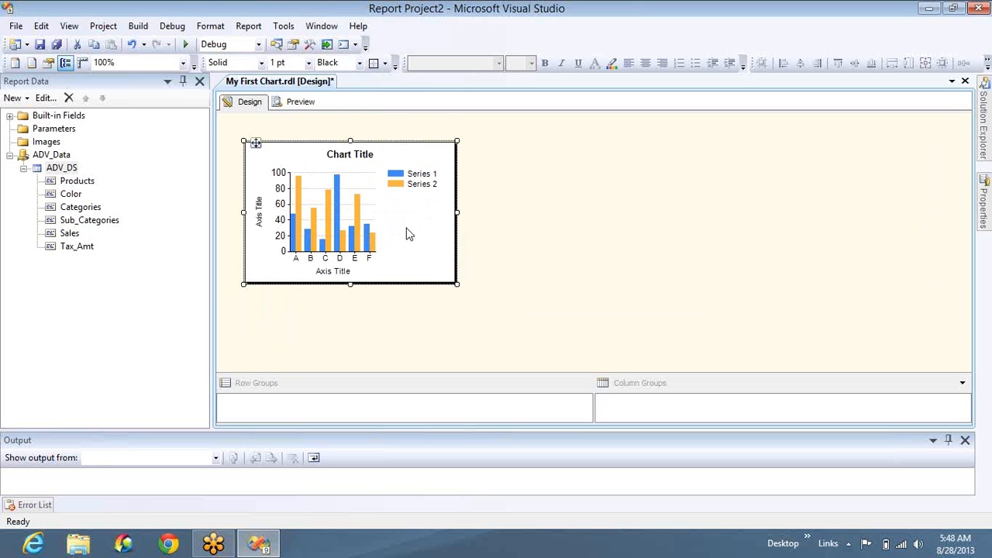
# - Add the Sales field to the column chart as its data field and preview the report
pyautogui.click(410, 234)
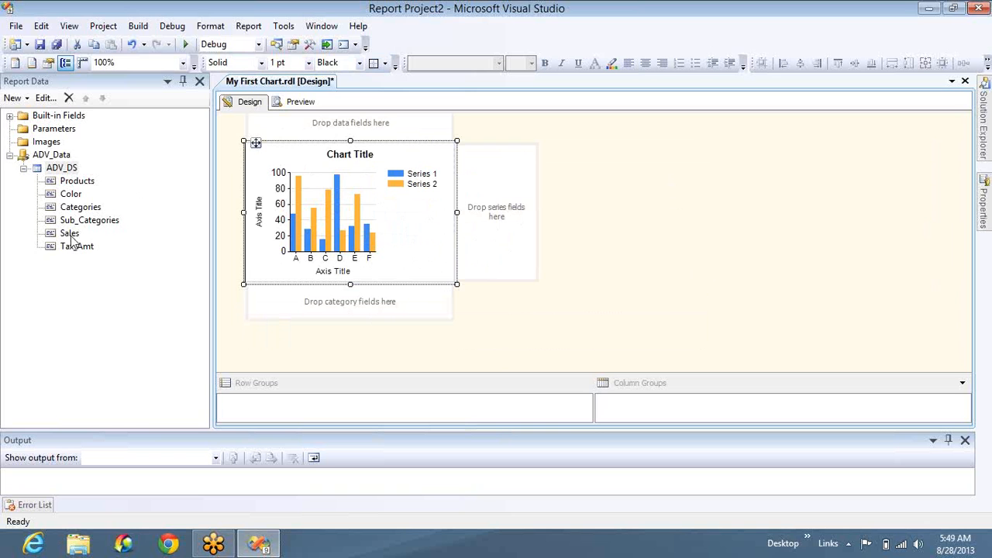
pyautogui.moveTo(70, 234); pyautogui.dragTo(316, 134)
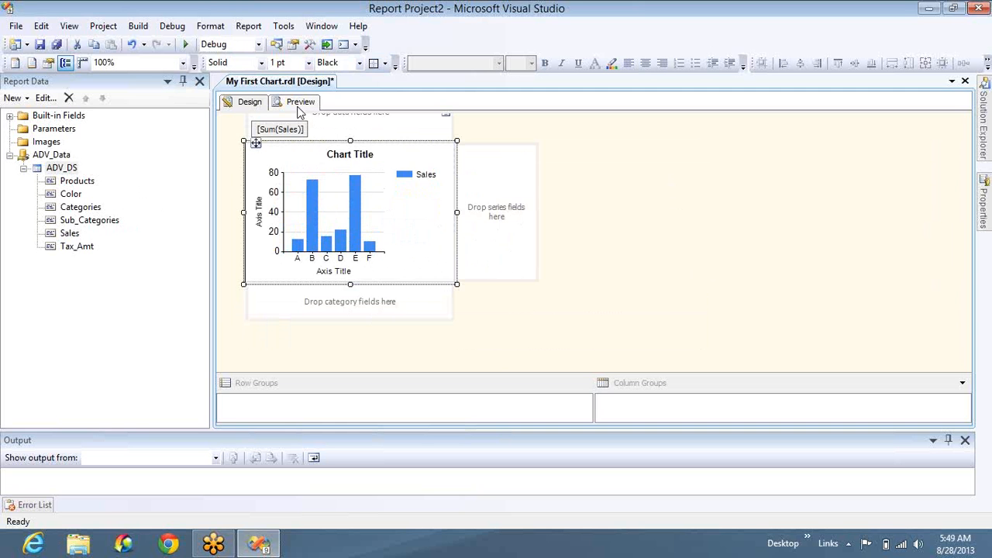
pyautogui.click(301, 103)
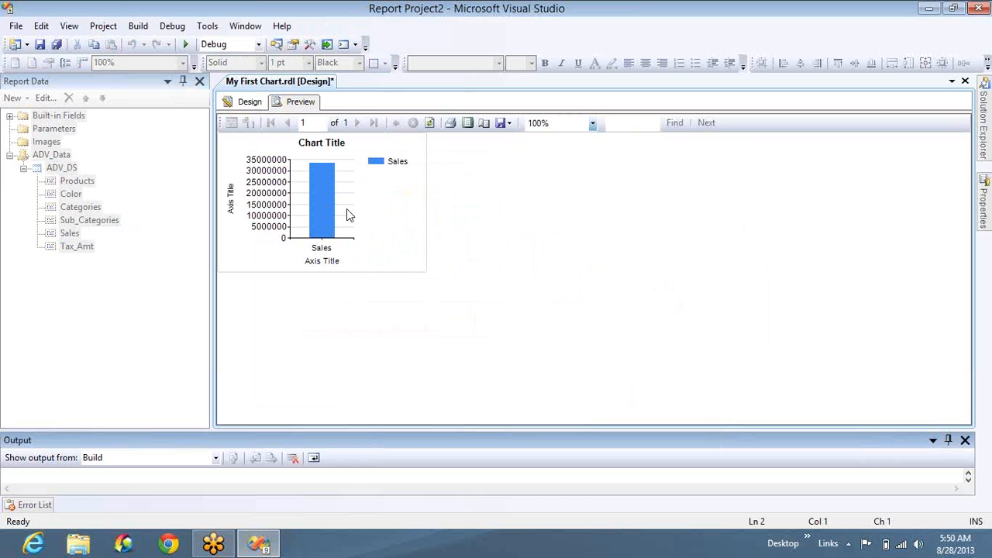
# - Back in the report design, add the Color field as the chart's category field and preview the report
pyautogui.click(250, 102)
pyautogui.click(258, 151)
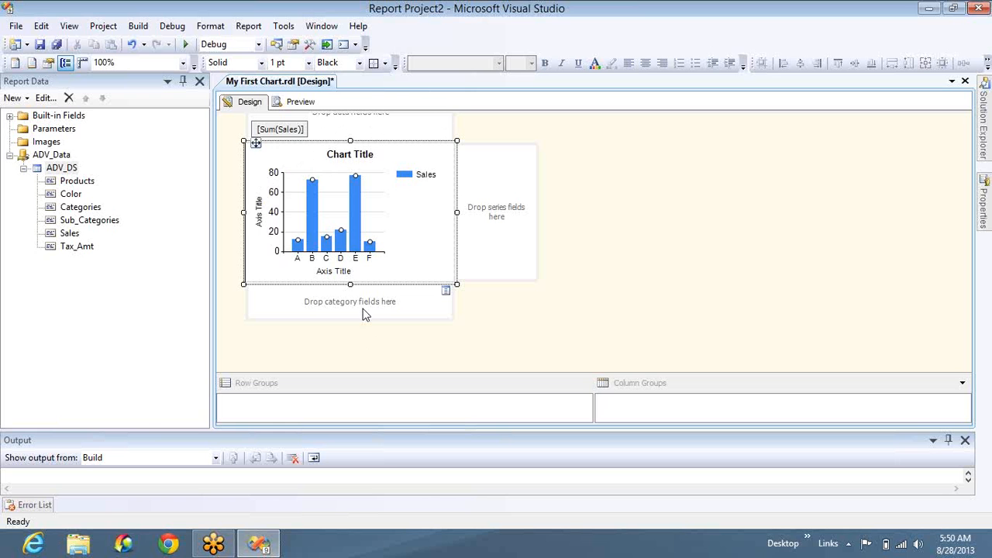
pyautogui.moveTo(69, 194); pyautogui.dragTo(300, 307)
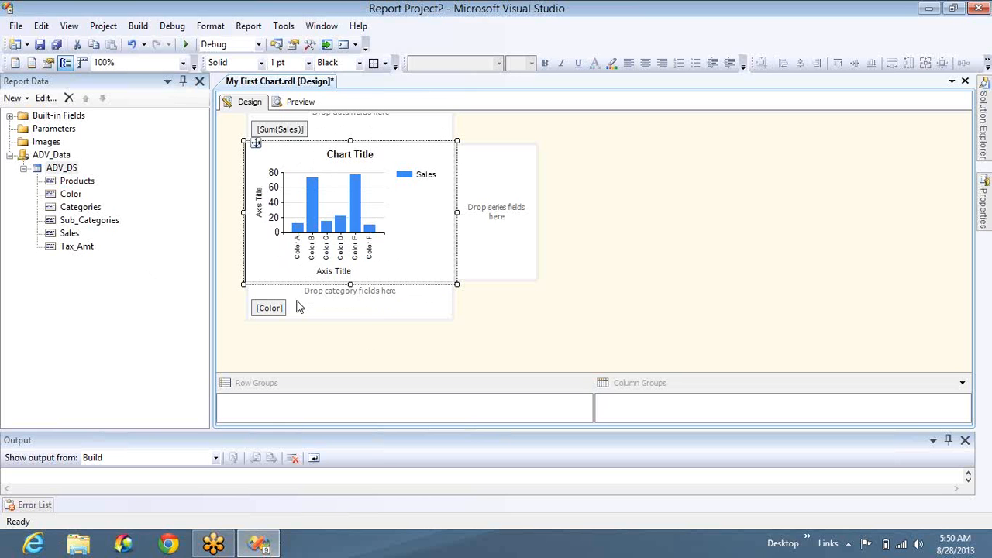
pyautogui.click(299, 104)
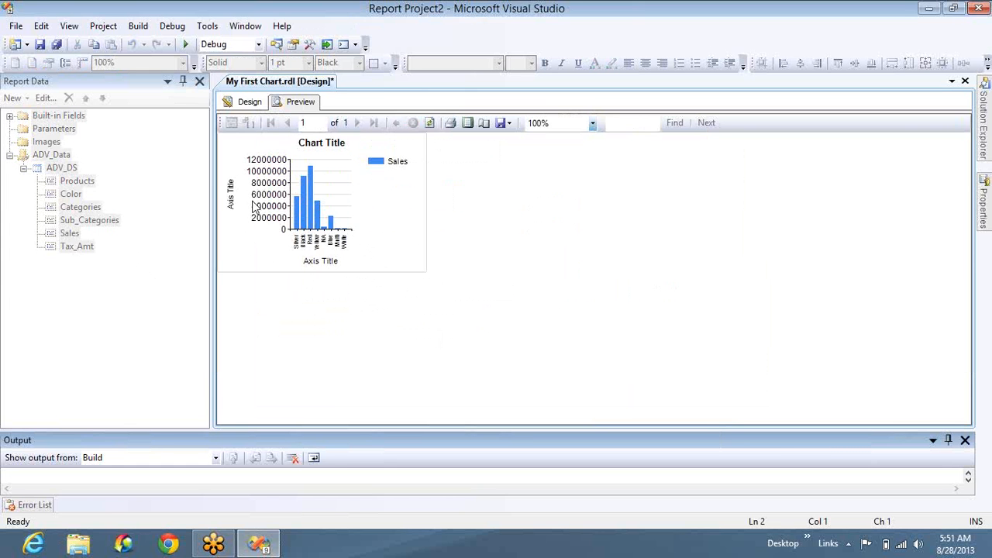
# - In the report design, delete the chart's horizontal and vertical axis titles and its legend
pyautogui.click(249, 102)
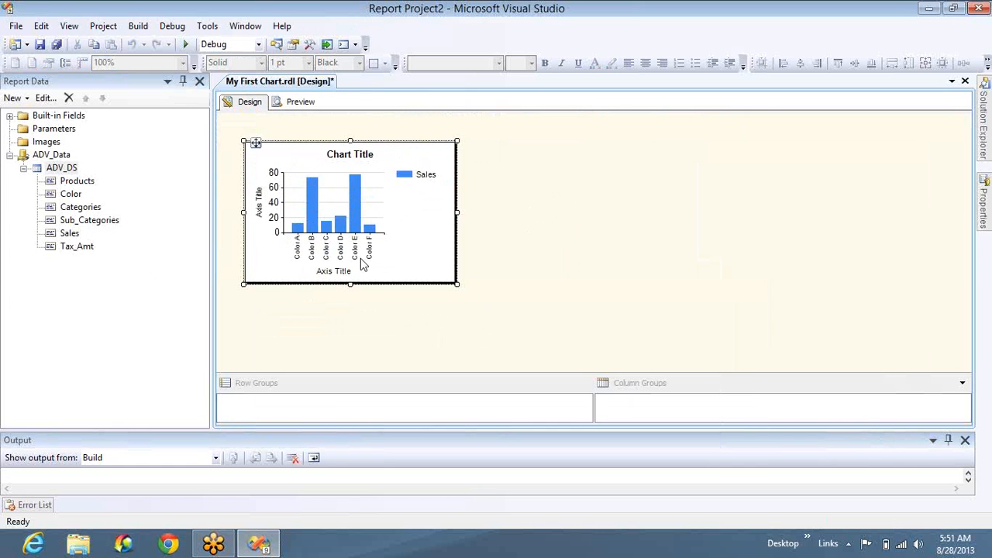
pyautogui.click(347, 278)
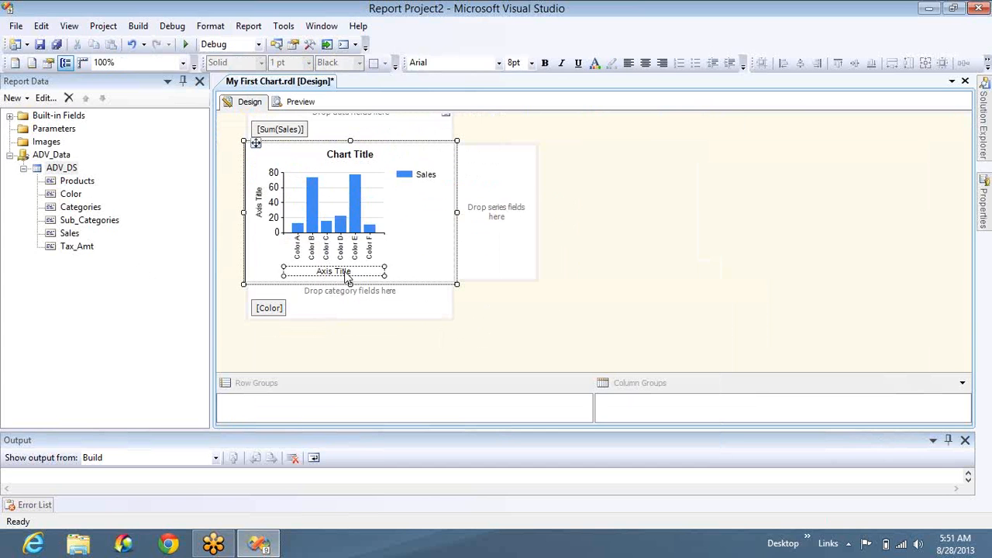
pyautogui.press('Delete')
pyautogui.click(260, 217)
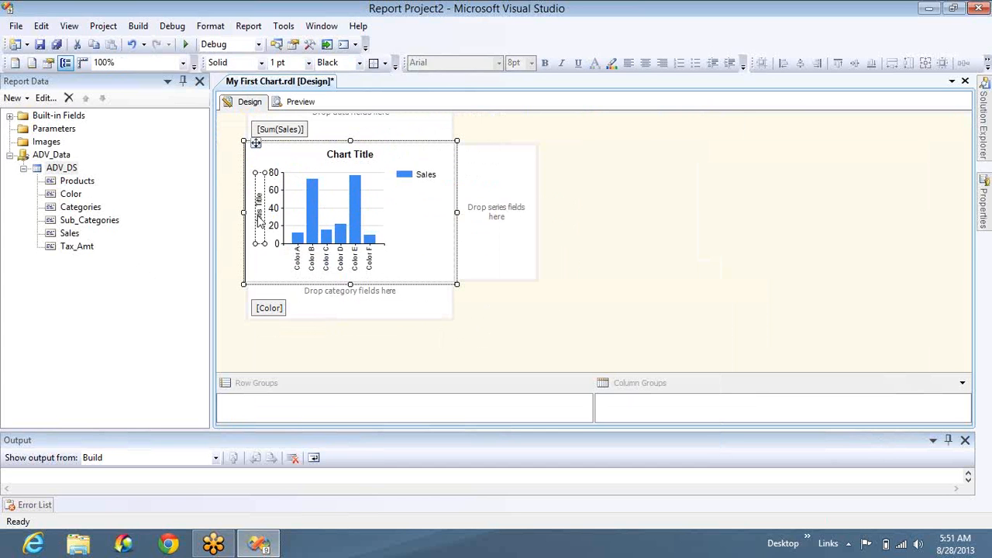
pyautogui.press('Delete')
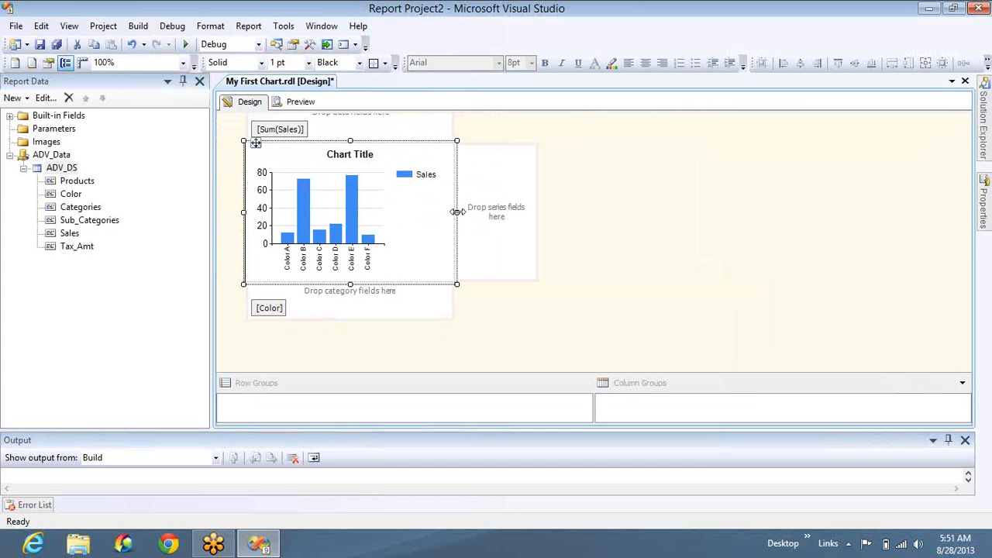
pyautogui.click(418, 177)
pyautogui.press('Delete')
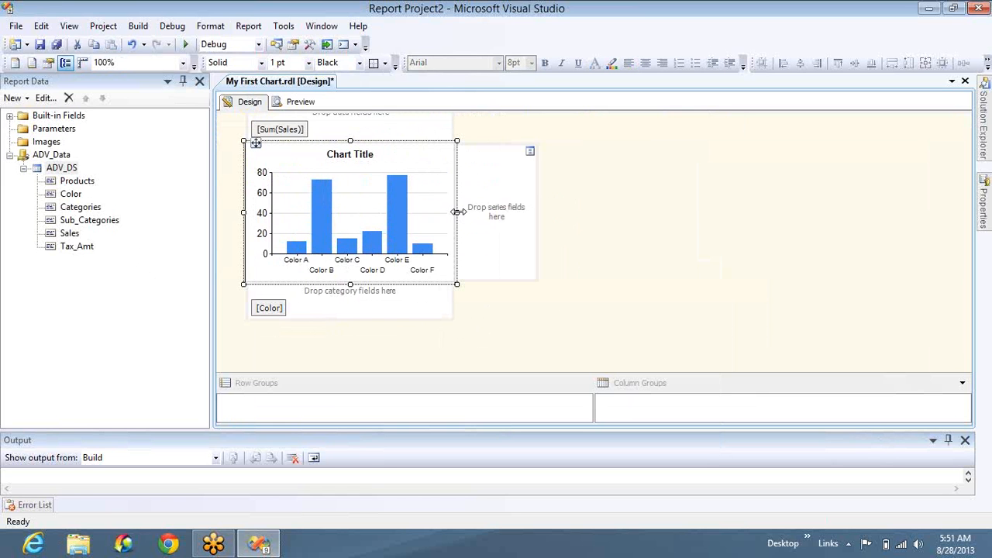
# - Widen the column chart by about a third and preview the report
pyautogui.moveTo(458, 211); pyautogui.dragTo(528, 210)
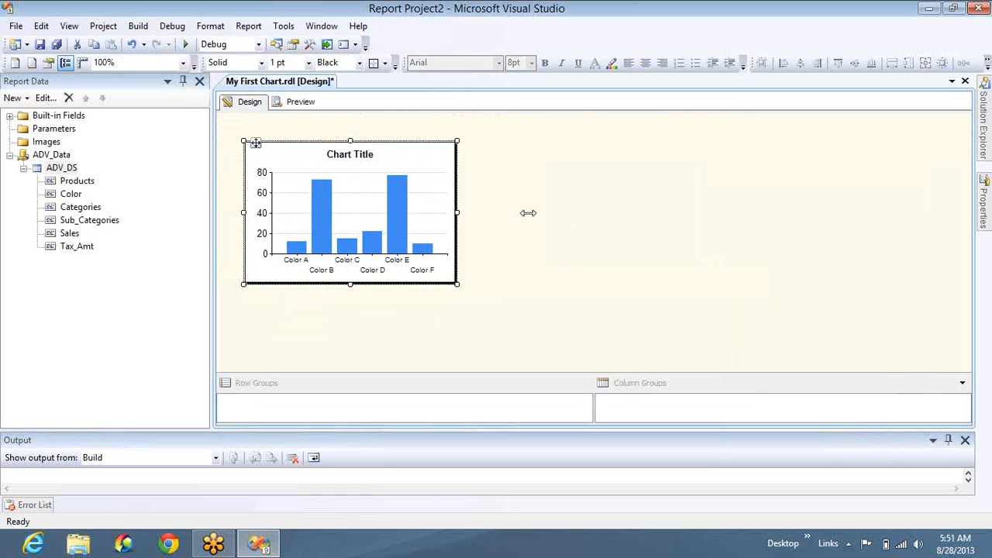
pyautogui.click(301, 103)
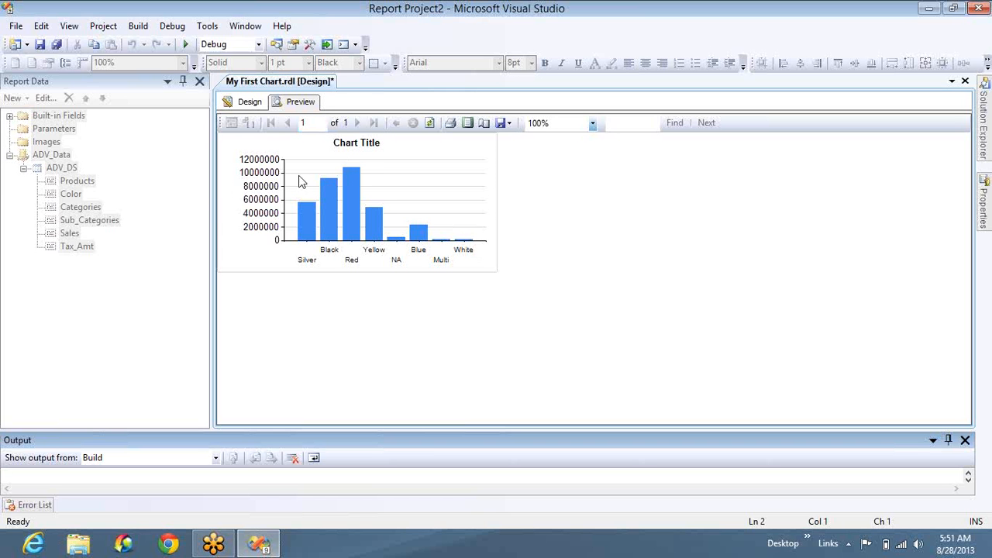
# - Open SQL Server Management Studio and connect to the local Database Engine with Windows Authentication
pyautogui.click(4, 554)
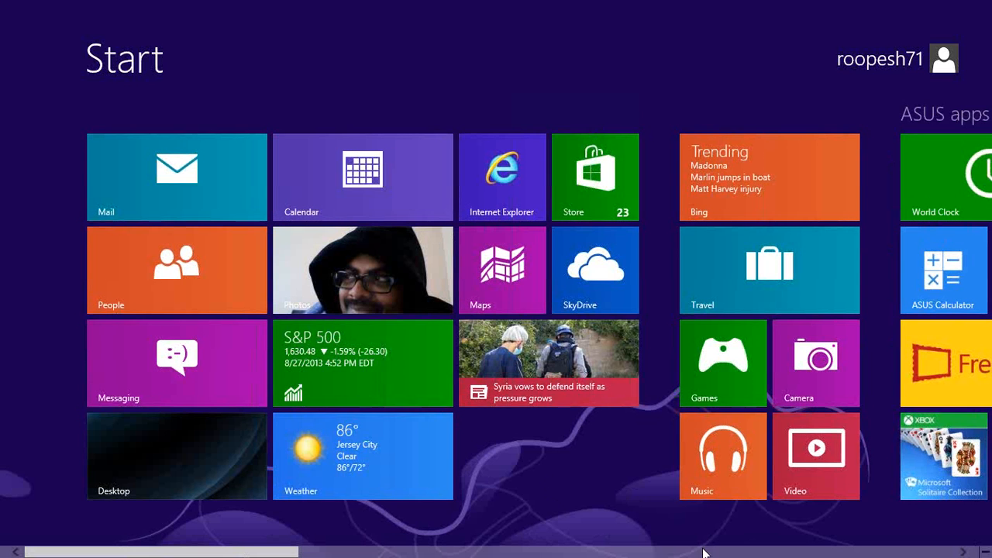
pyautogui.scroll(-5, 711, 499)
pyautogui.press('super')
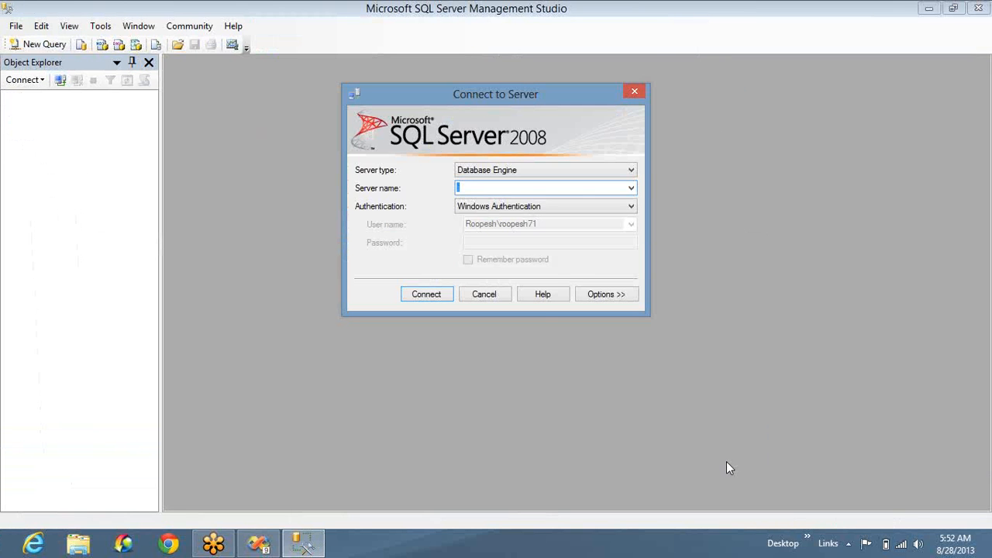
pyautogui.press('Return')
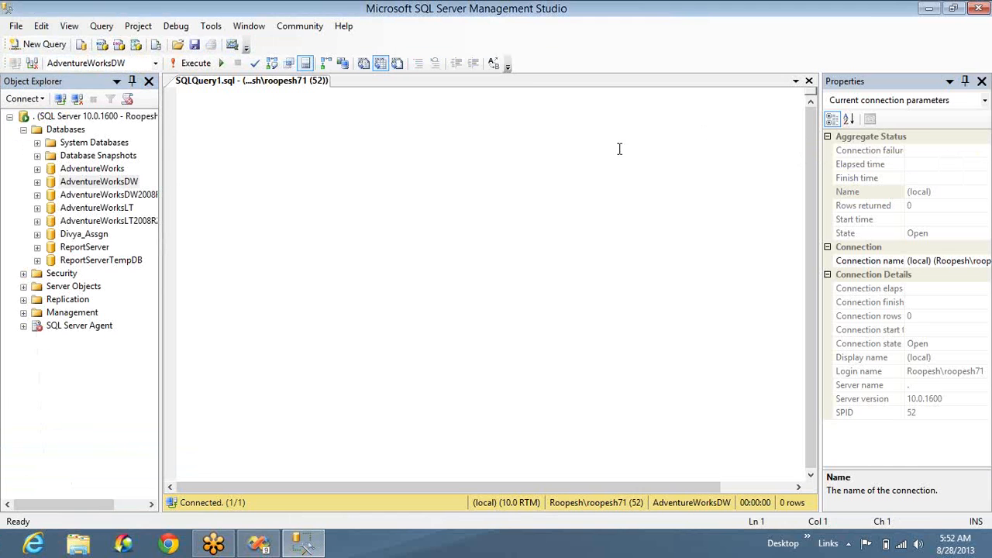
# - In a new query on AdventureWorksDW, write and execute "Select SUM(SalesAMount) from FactInternetSales"
pyautogui.write('Sel')
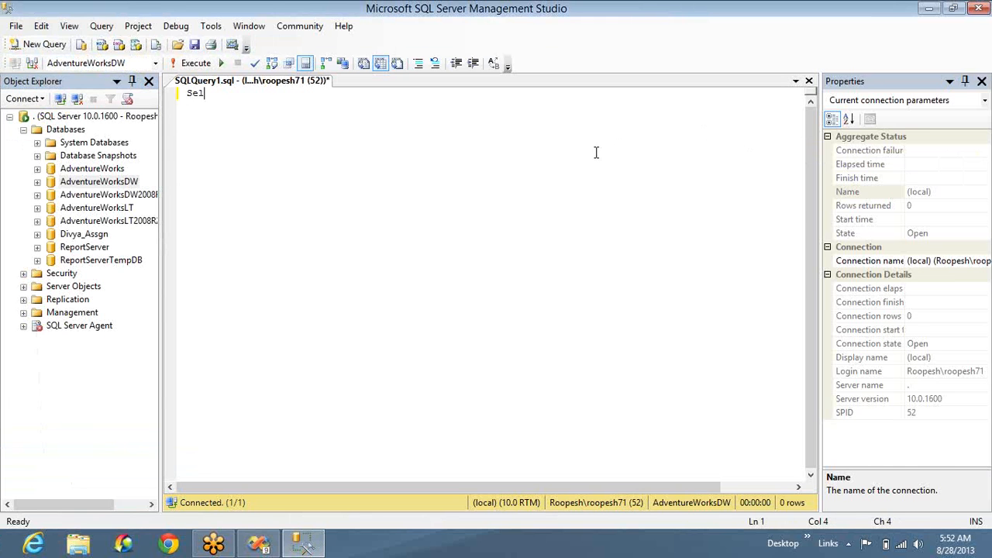
pyautogui.write('ect * from Fact')
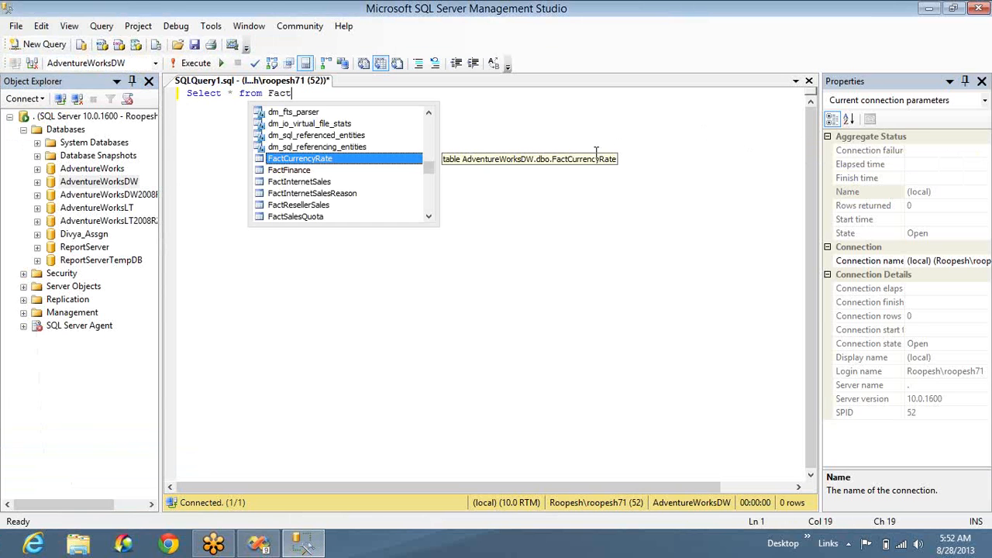
pyautogui.press('Down')
pyautogui.press('Down')
pyautogui.hotkey('ctrl', 'Left')
pyautogui.hotkey('ctrl', 'Left')
pyautogui.hotkey('ctrl', 'Left')
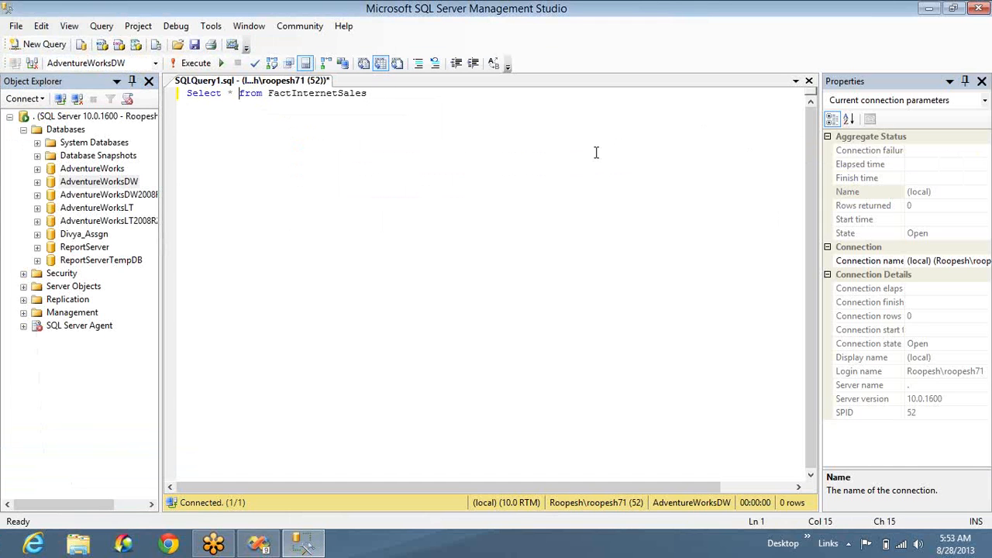
pyautogui.press('Delete')
pyautogui.write('SUM(')
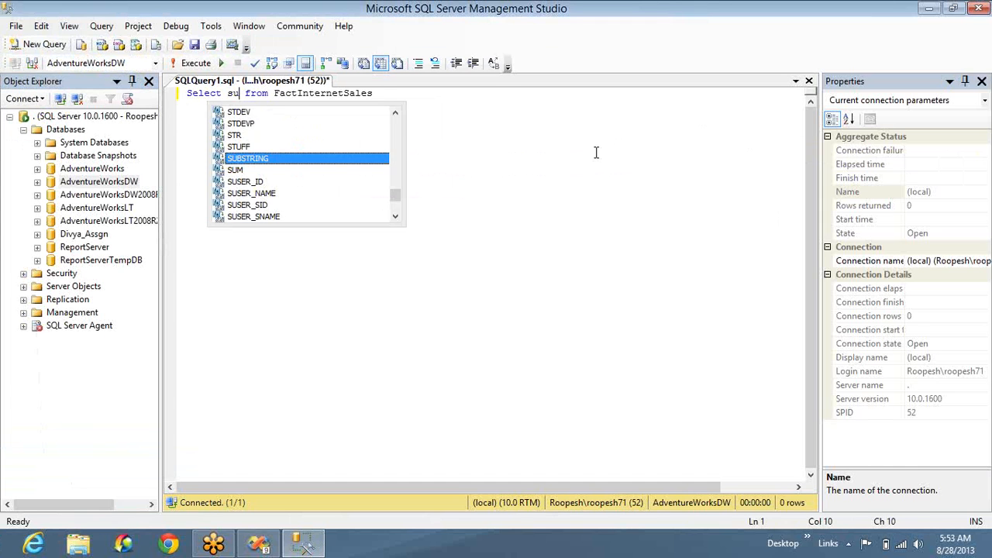
pyautogui.write('SalesAMou')
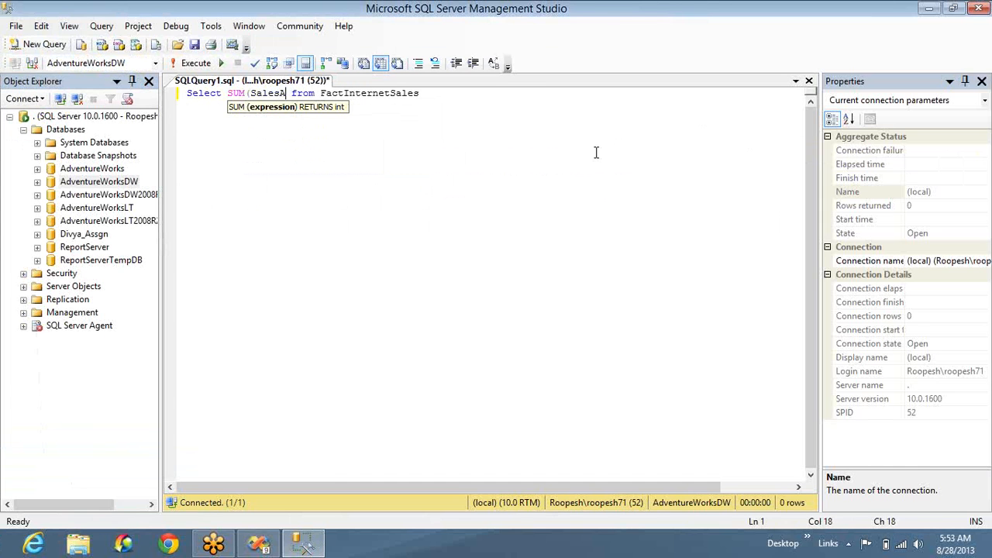
pyautogui.write('nt)')
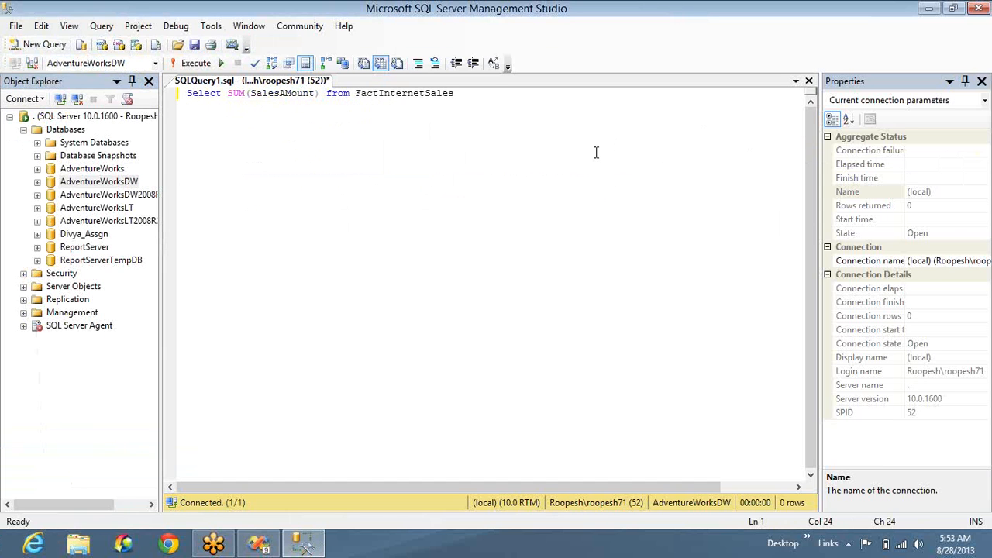
pyautogui.press('F5')
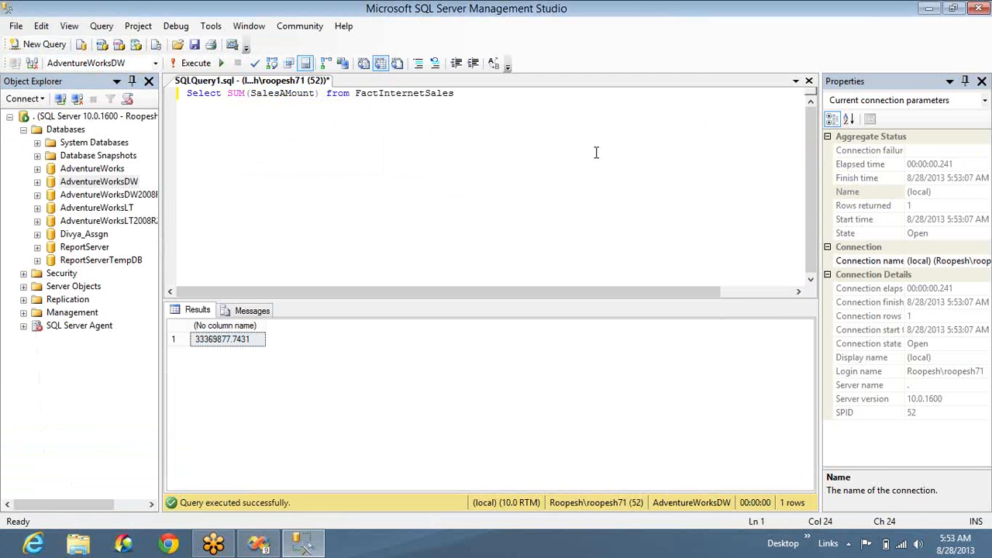
# - Extend the select list with AVG(TaxAmt) and execute the query again
pyautogui.write(',Av')
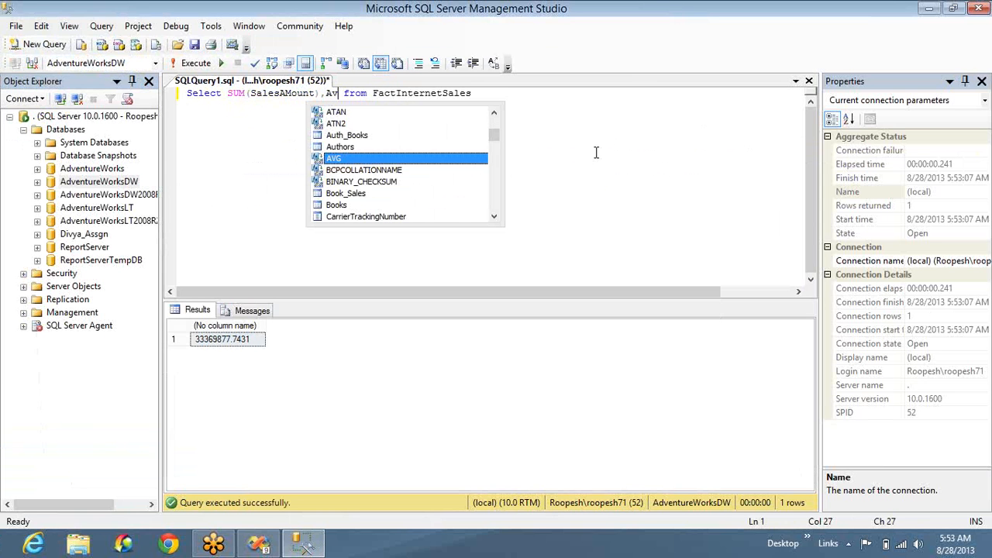
pyautogui.write('(Tax')
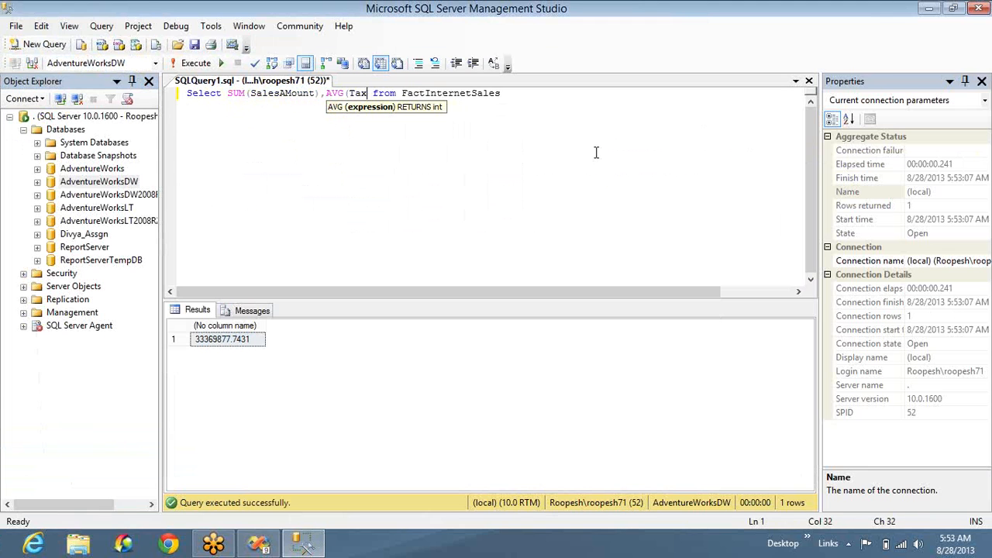
pyautogui.write('Amt)')
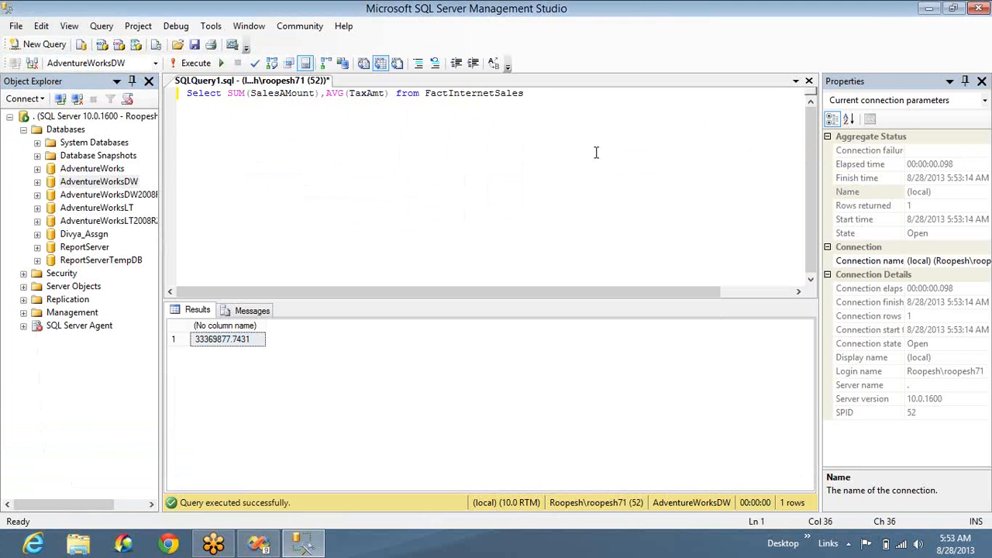
pyautogui.press('F5')
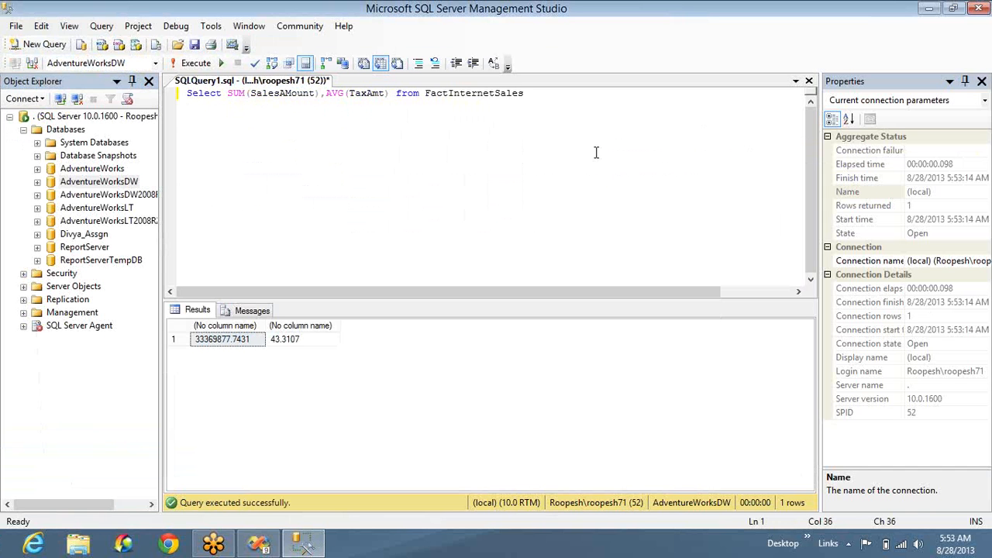
# - Switch to the report project in Visual Studio and check the chart's fields in the report design
pyautogui.hotkey('alt', 'Tab')
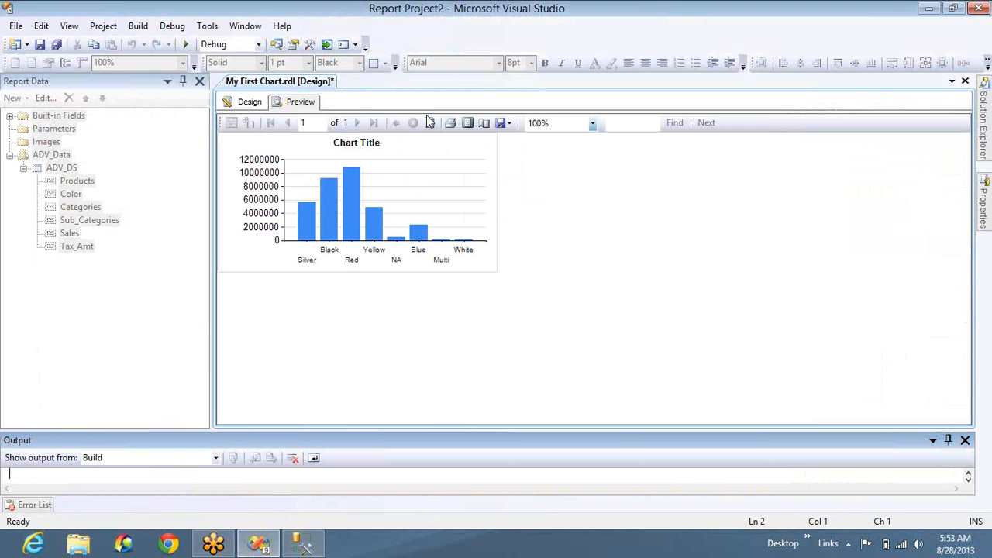
pyautogui.click(245, 104)
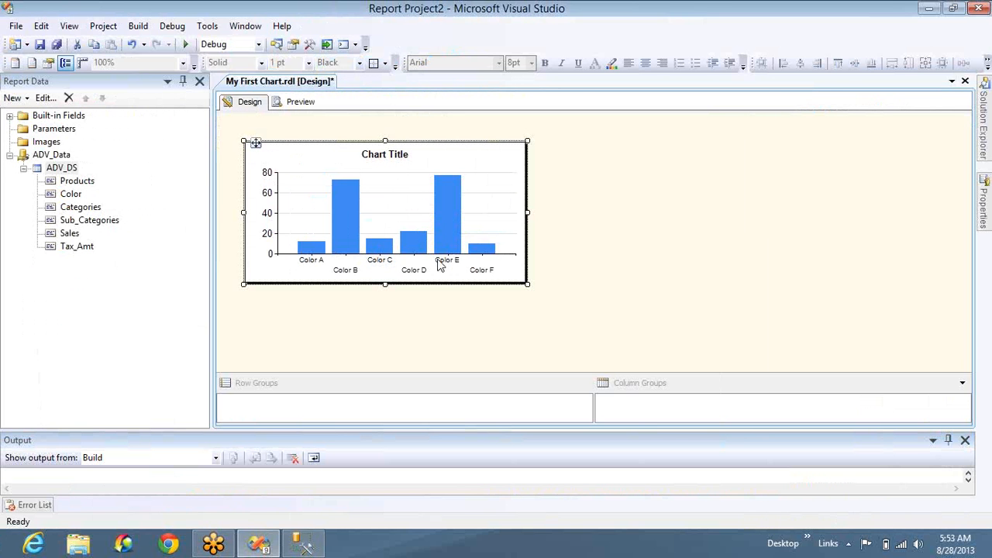
pyautogui.click(368, 270)
# - Back in SQL Server Management Studio, alias FactInternetSales as A and add "inner join DimProduct B on A.ProductKey = B.ProductKey" to the query
pyautogui.hotkey('alt', 'Tab')
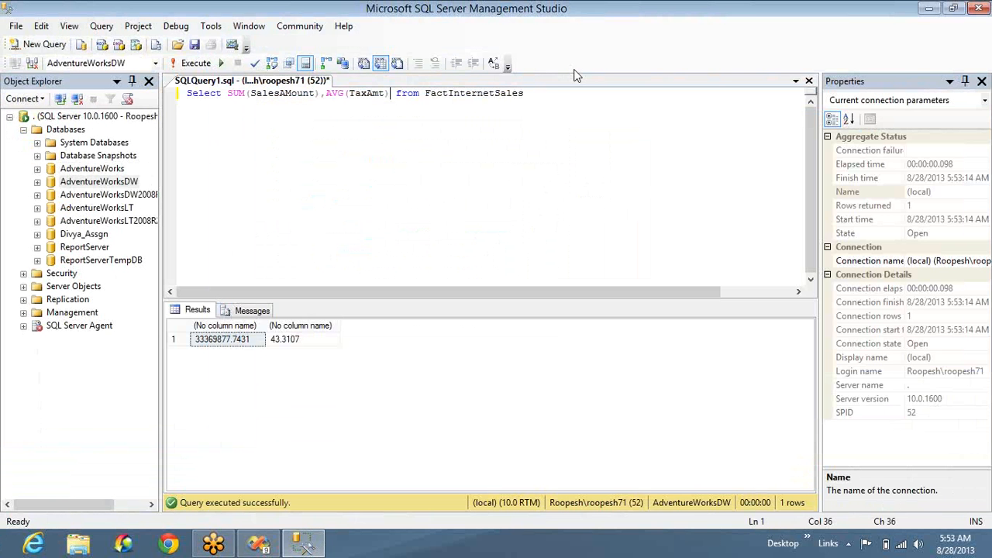
pyautogui.click(562, 90)
pyautogui.write('A')
pyautogui.press('Return')
pyautogui.write('i')
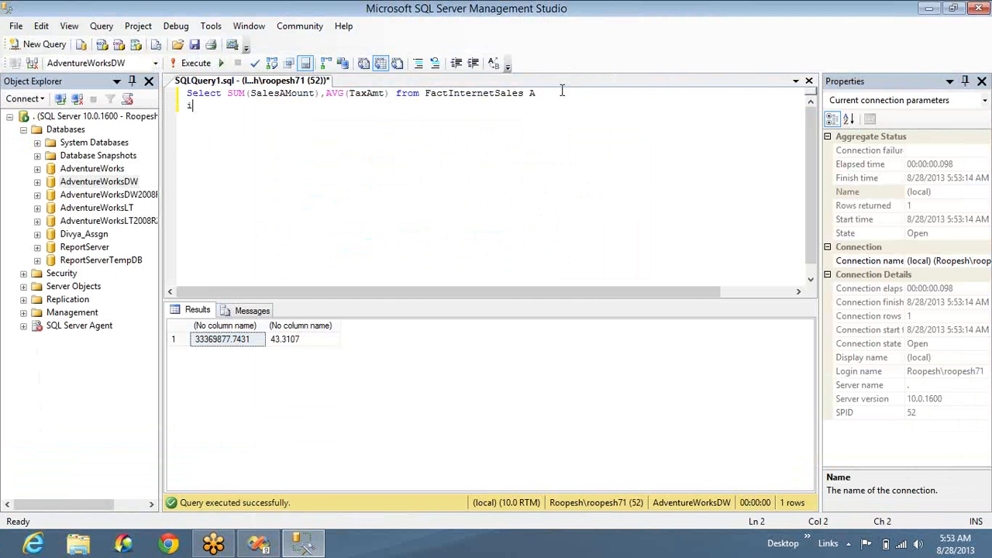
pyautogui.write('nner join DimPr')
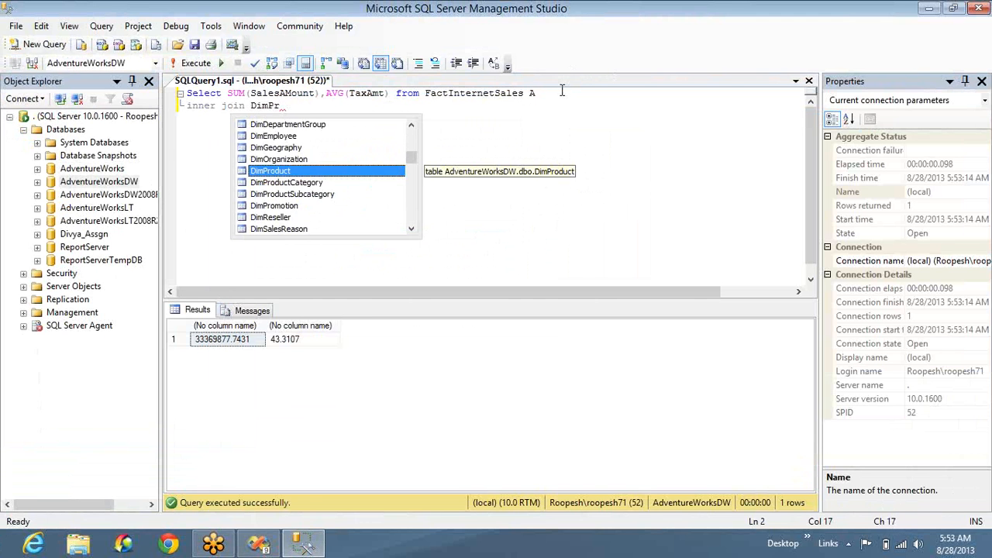
pyautogui.write('oduct B o')
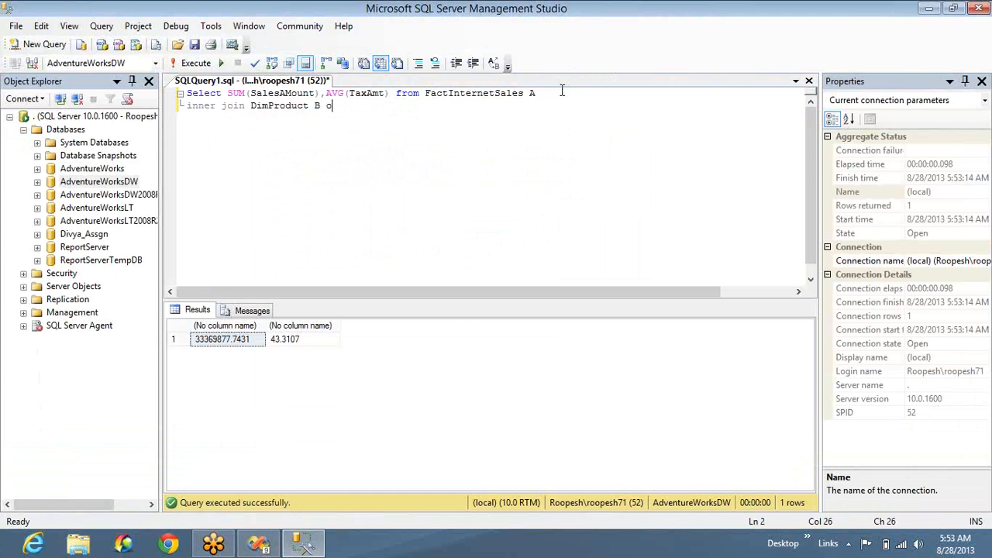
pyautogui.write('n A.ProductKey = B.Pr')
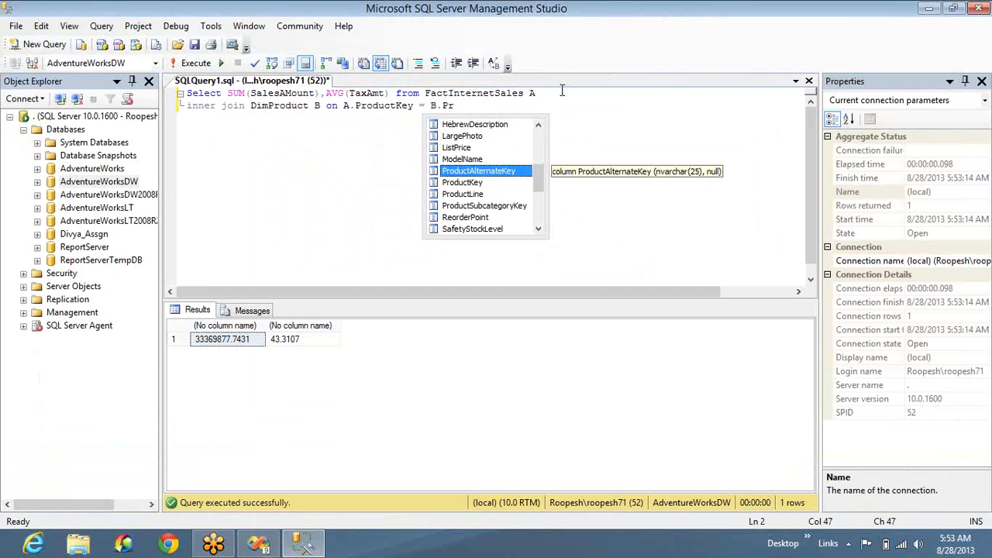
pyautogui.press('Down')
pyautogui.press('Return')
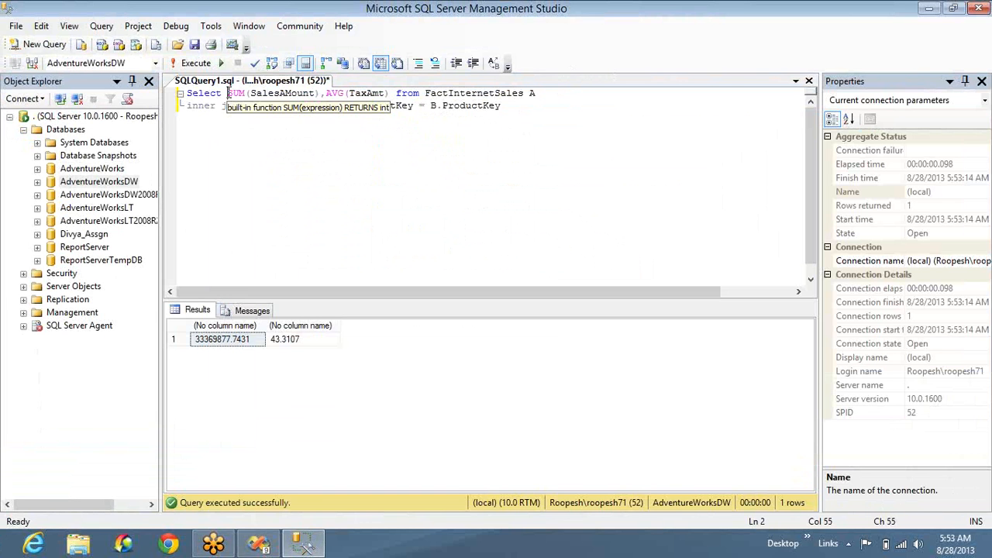
# - Add Color to the start of the select list, append "Group By Color" to the query, and execute it
pyautogui.click(230, 92)
pyautogui.write('Bolor,')
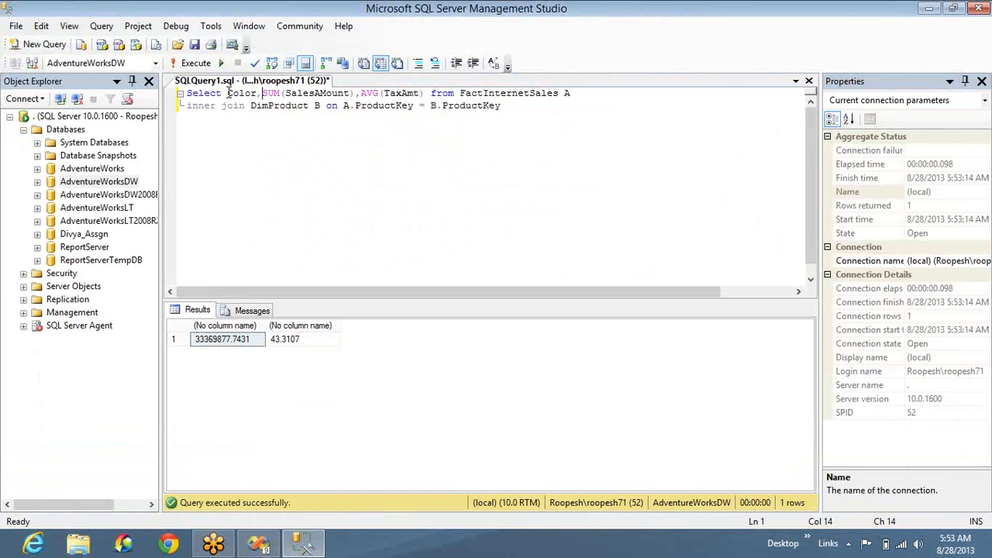
pyautogui.press('Down')
pyautogui.press('End')
pyautogui.press('Return')
pyautogui.write('Group By Color')
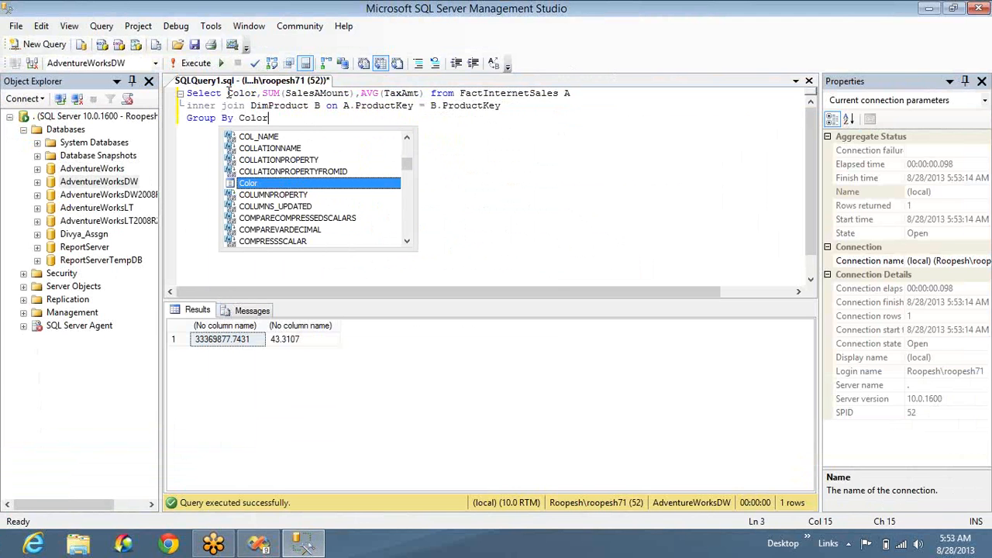
pyautogui.press('F5')
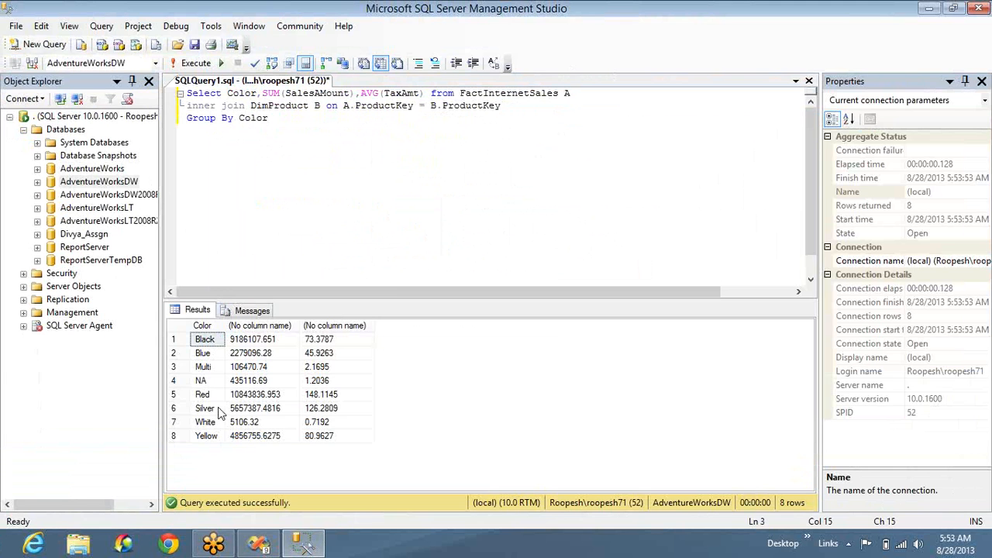
# - Switch to the report project in Visual Studio and preview the chart to compare its Sales by Color with the query
pyautogui.hotkey('alt', 'Tab')
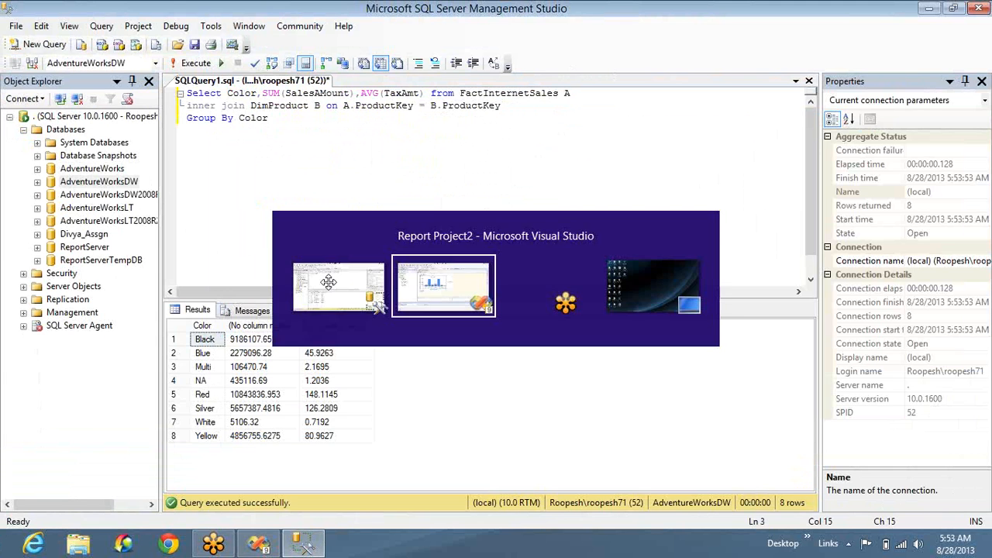
pyautogui.click(303, 103)
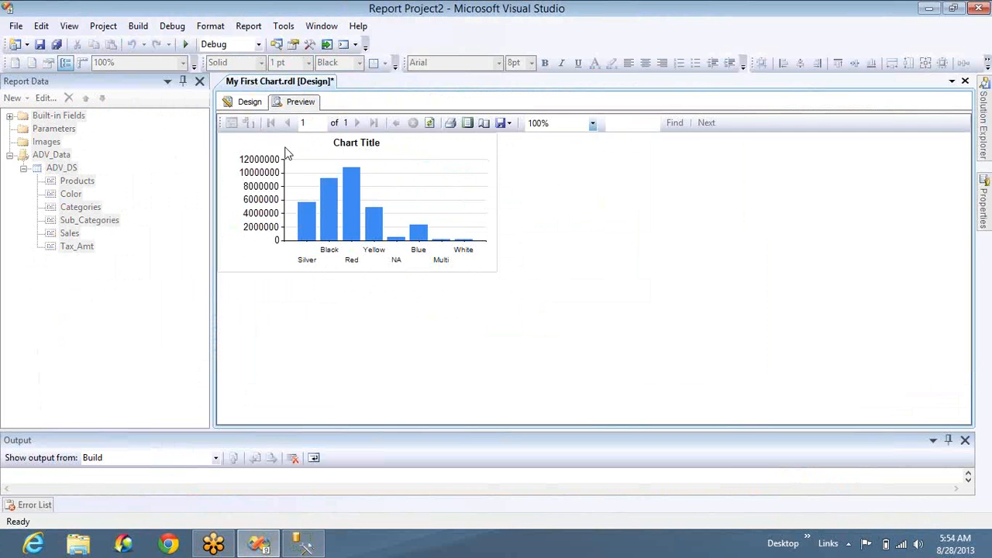
pyautogui.click(250, 102)
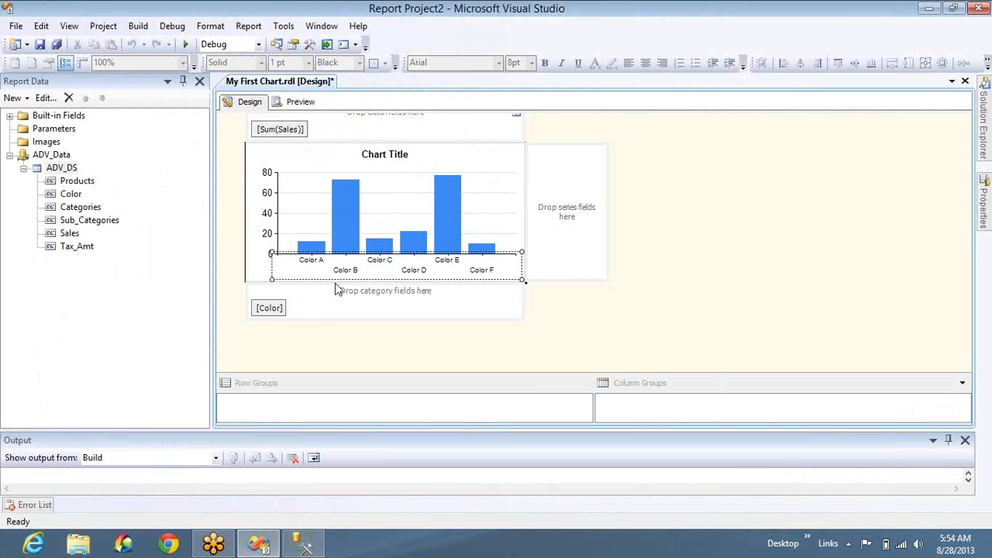
# - Replace the Color category field of the chart with Categories from ADV_DS and preview the report
pyautogui.click(261, 308)
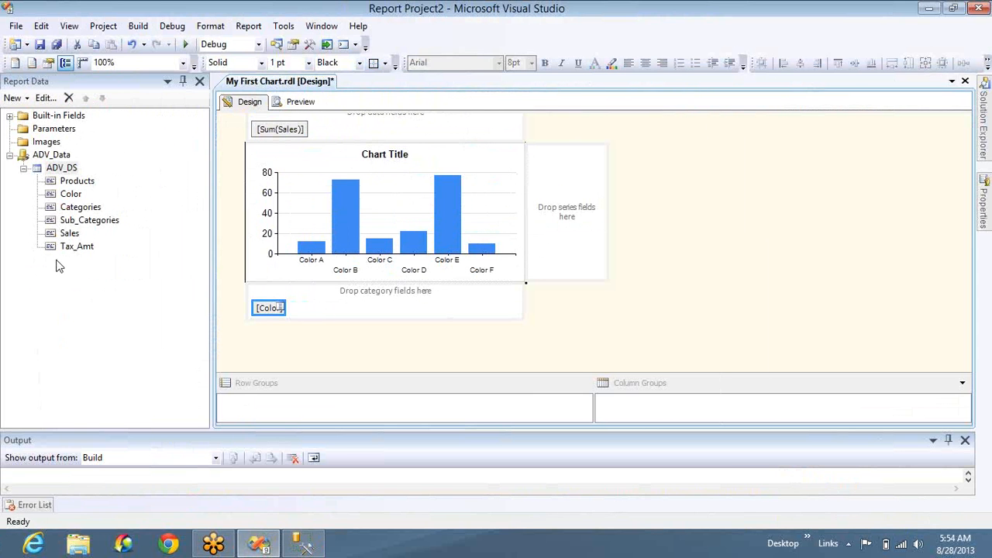
pyautogui.rightClick(268, 312)
pyautogui.click(294, 332)
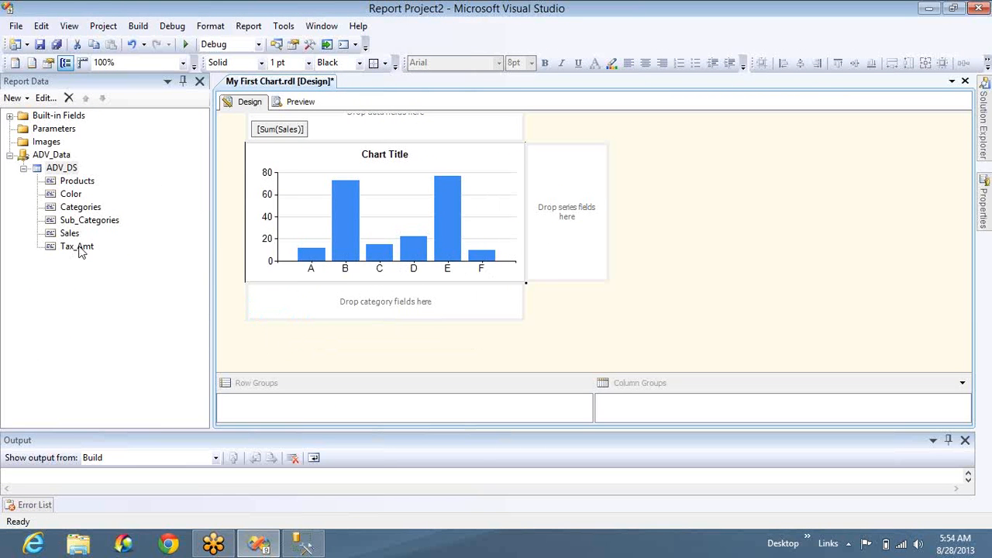
pyautogui.moveTo(84, 214); pyautogui.dragTo(285, 310)
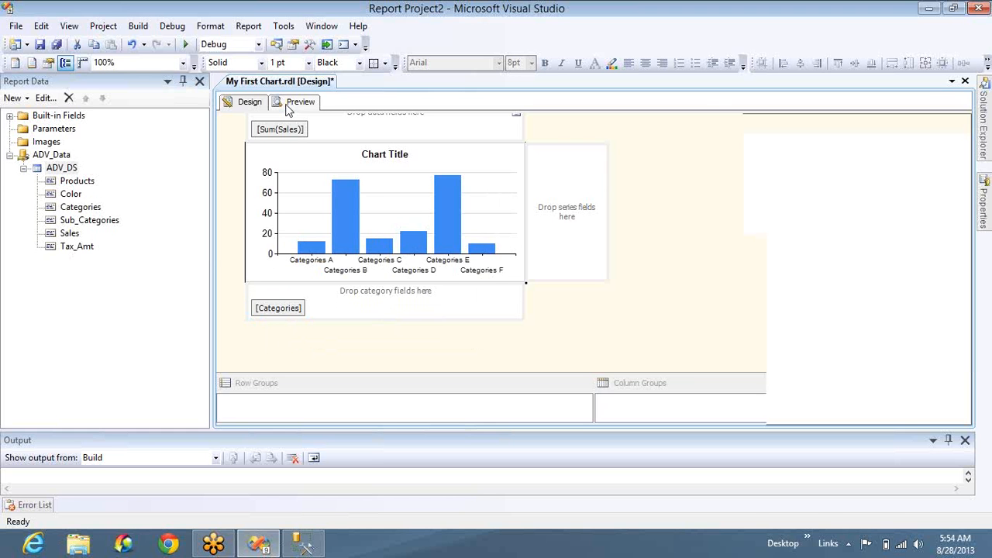
pyautogui.click(288, 107)
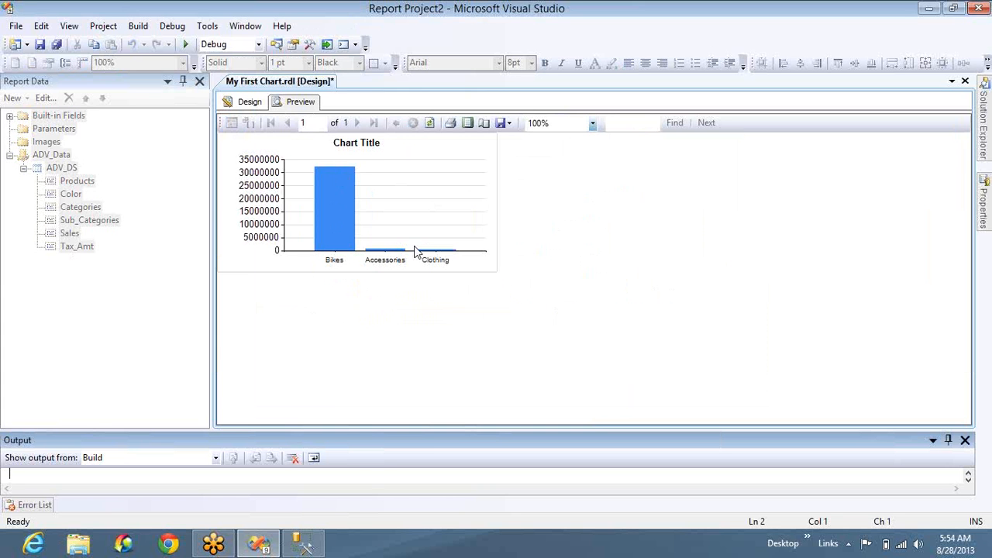
# - Add Color as a second category field after Categories in the chart and preview the report
pyautogui.click(248, 103)
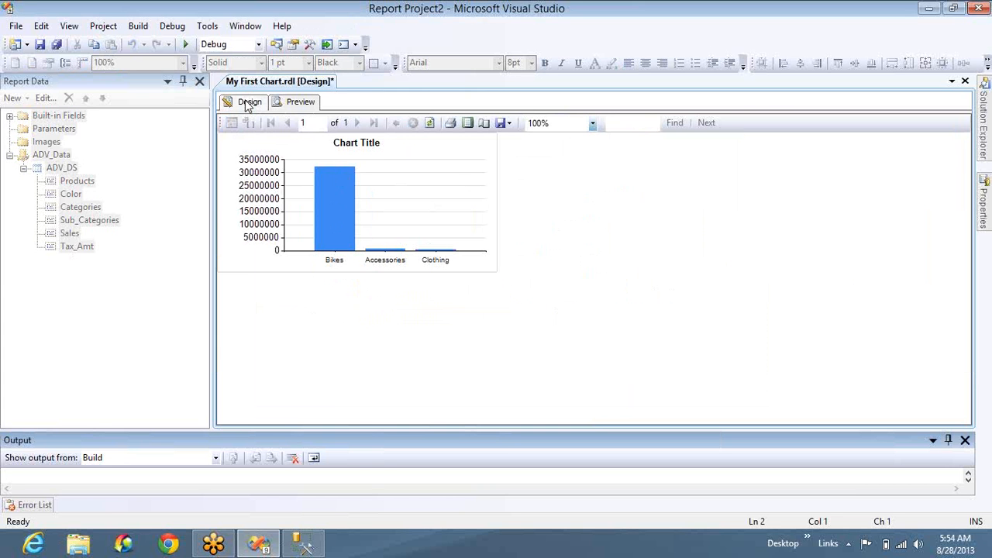
pyautogui.click(73, 195)
pyautogui.click(260, 273)
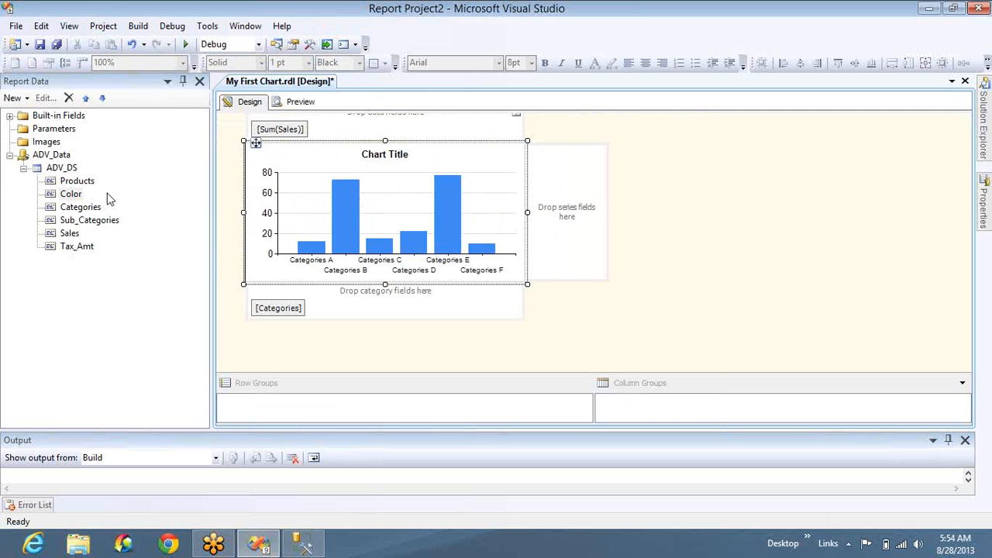
pyautogui.moveTo(76, 200); pyautogui.dragTo(323, 307)
pyautogui.click(299, 102)
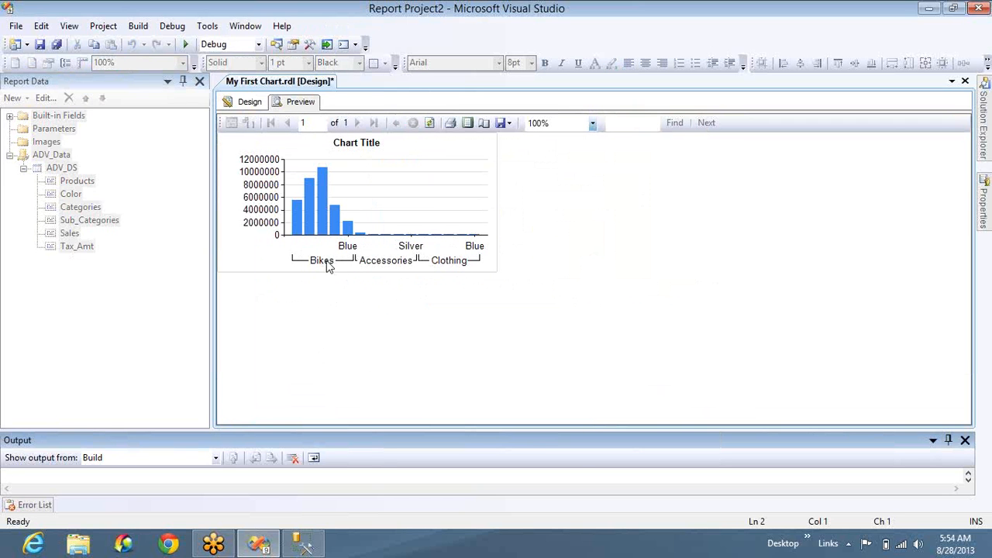
pyautogui.hotkey('alt', 'Tab')
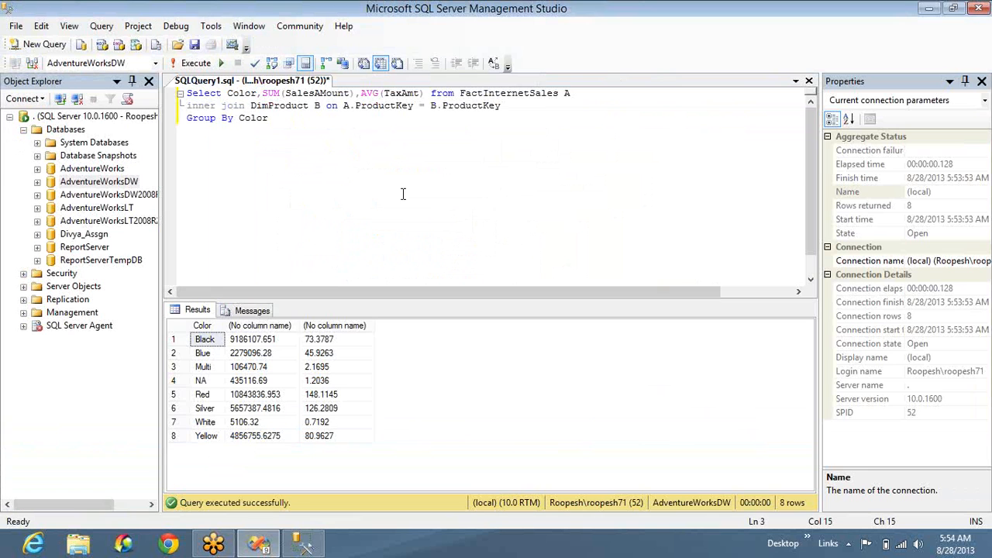
pyautogui.write(',')
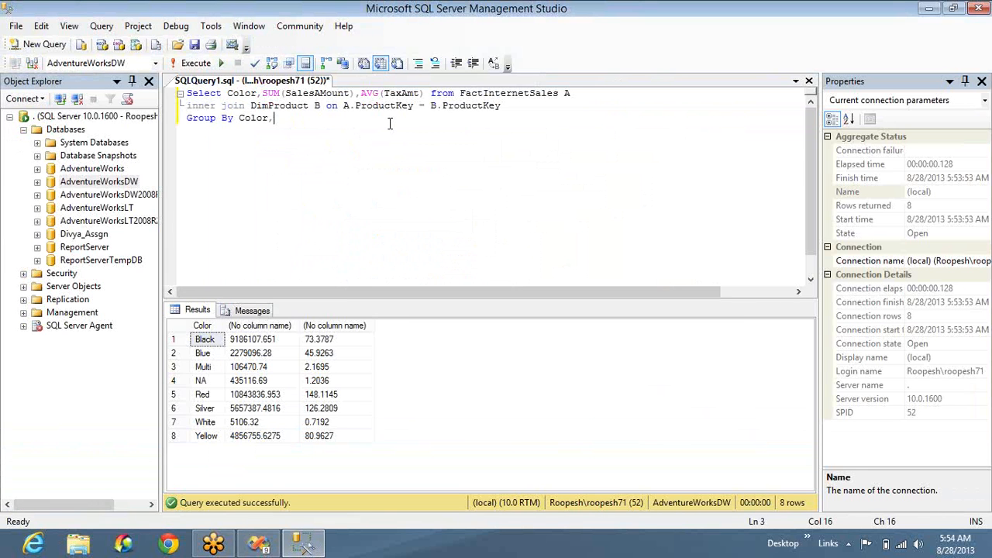
pyautogui.press('BackSpace')
pyautogui.hotkey('alt', 'Tab')
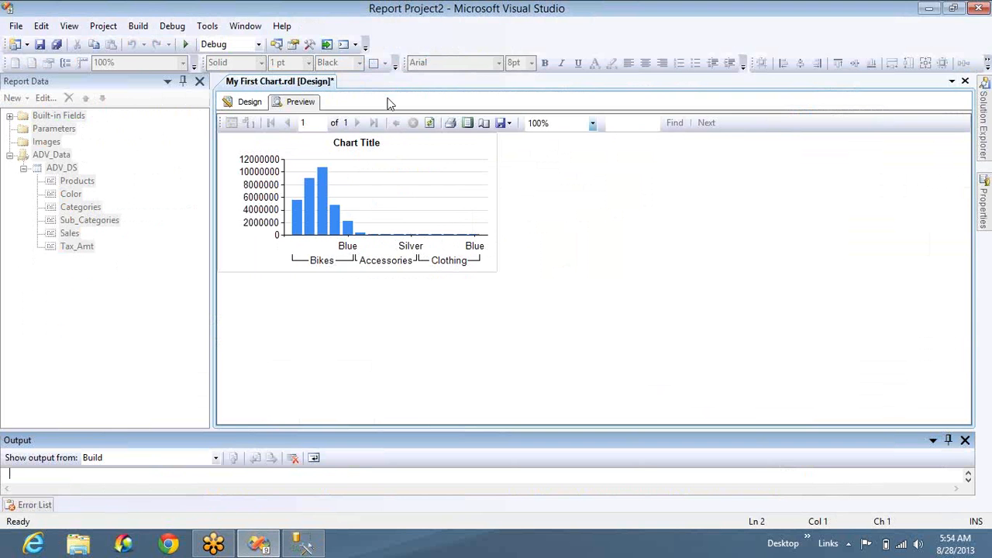
# - Widen the chart to more than twice its width, close the Report Data pane, and preview the report
pyautogui.click(250, 102)
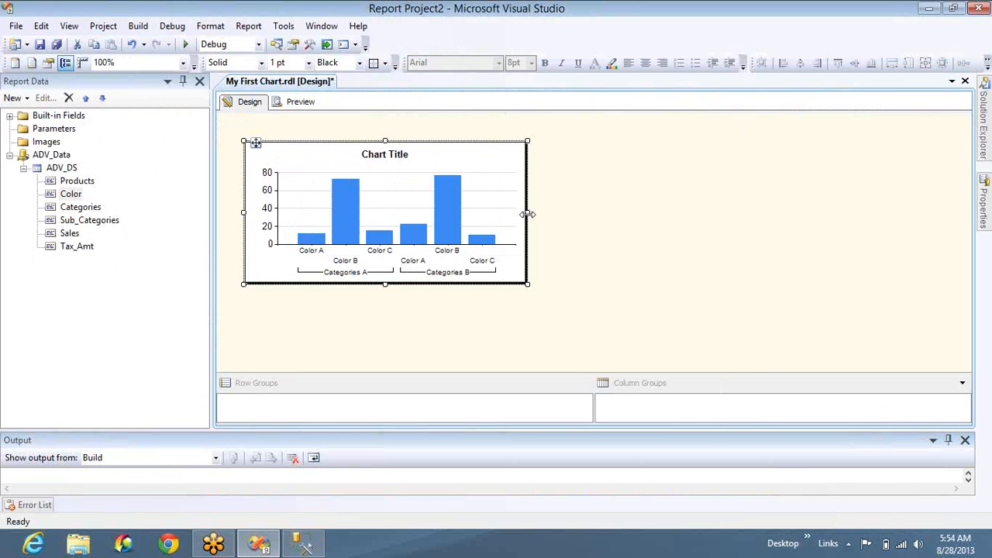
pyautogui.moveTo(527, 214); pyautogui.dragTo(915, 214)
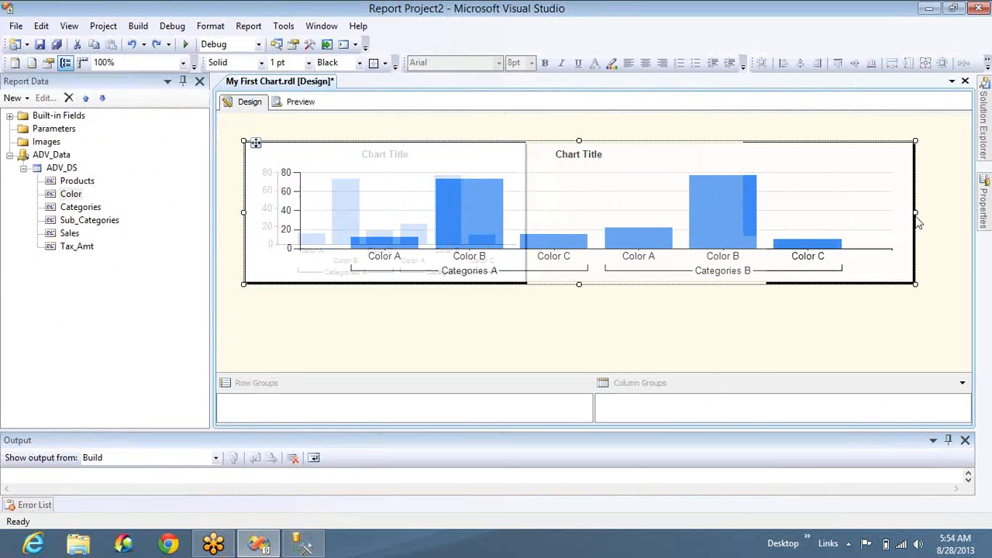
pyautogui.click(200, 81)
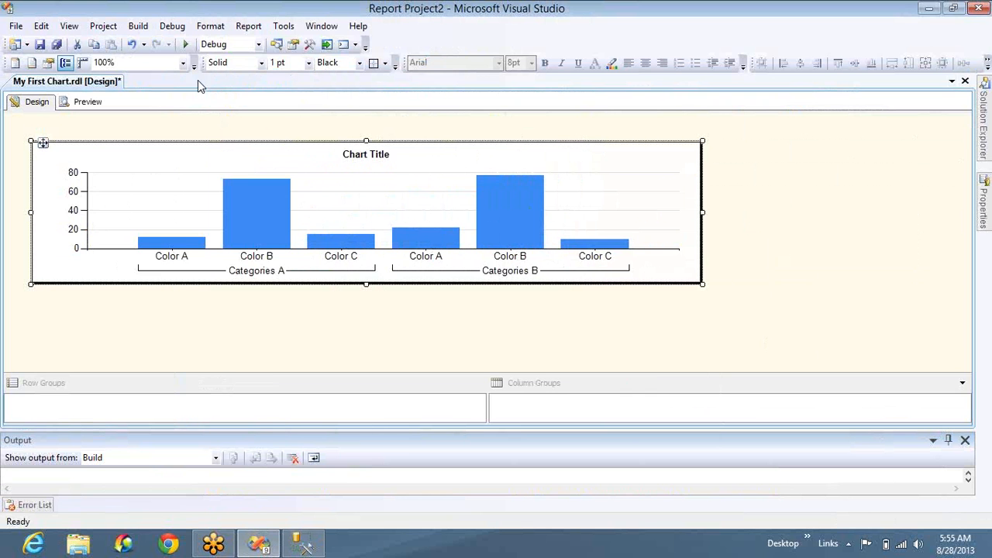
pyautogui.click(84, 106)
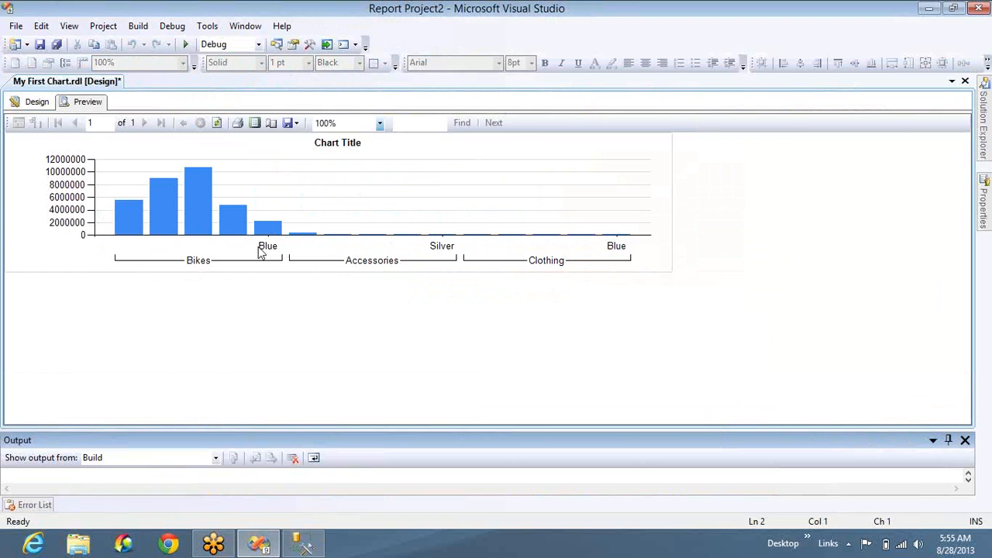
pyautogui.click(208, 266)
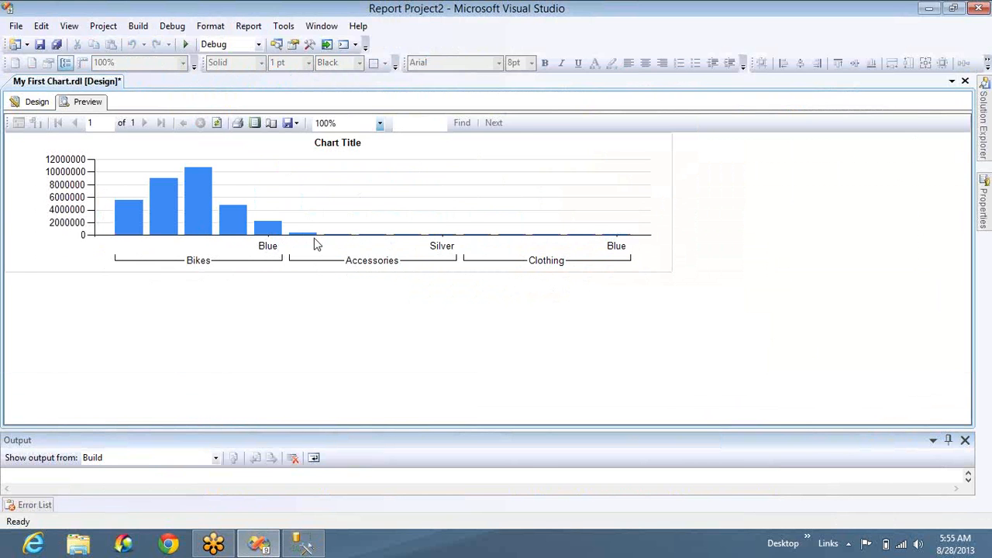
# - Adjust the horizontal axis properties of the chart so that every color label is shown
pyautogui.click(34, 105)
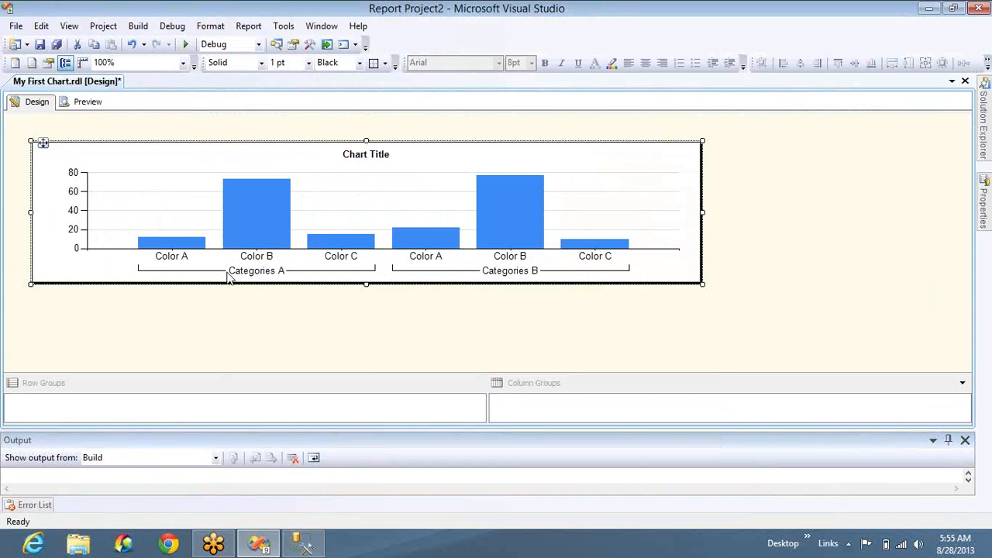
pyautogui.click(234, 270)
pyautogui.rightClick(234, 270)
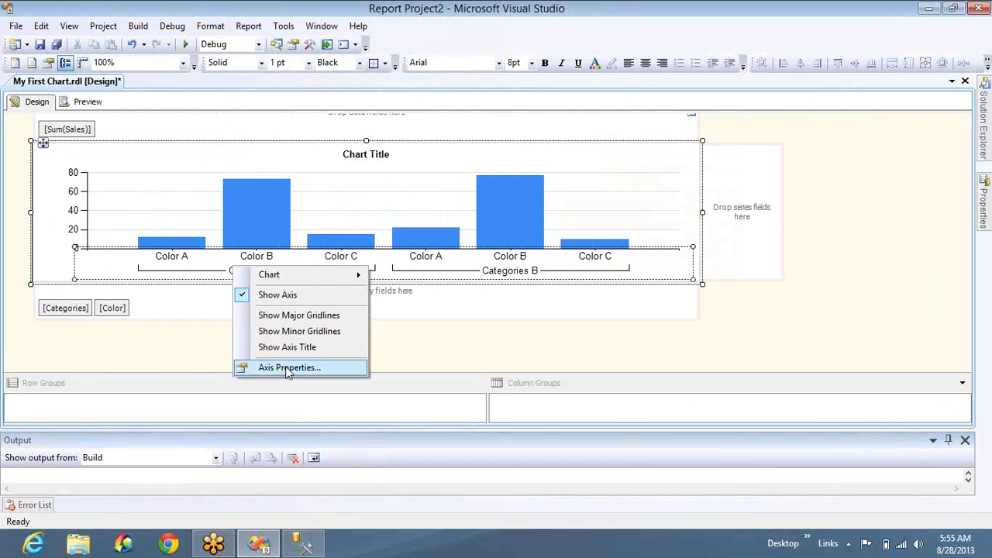
pyautogui.click(287, 370)
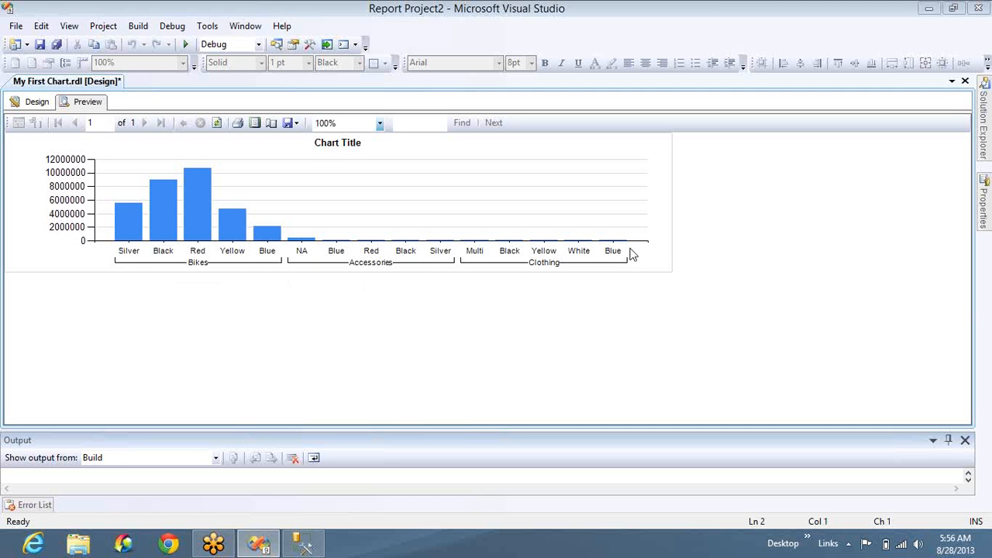
# - Reopen the Report Data pane, add Sub_Categories between the Categories and Color category fields, and preview the report
pyautogui.click(37, 101)
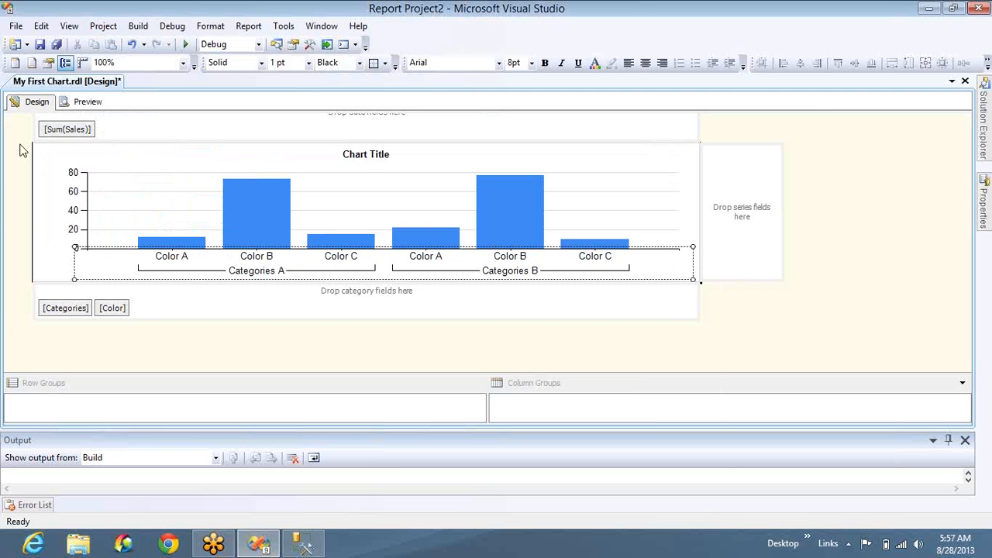
pyautogui.click(69, 25)
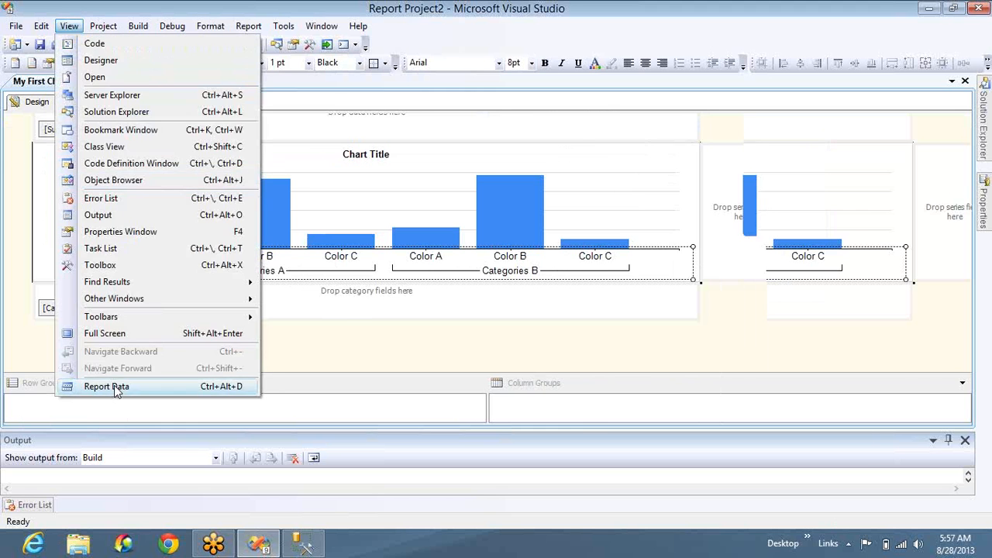
pyautogui.click(98, 386)
pyautogui.moveTo(97, 223); pyautogui.dragTo(325, 318)
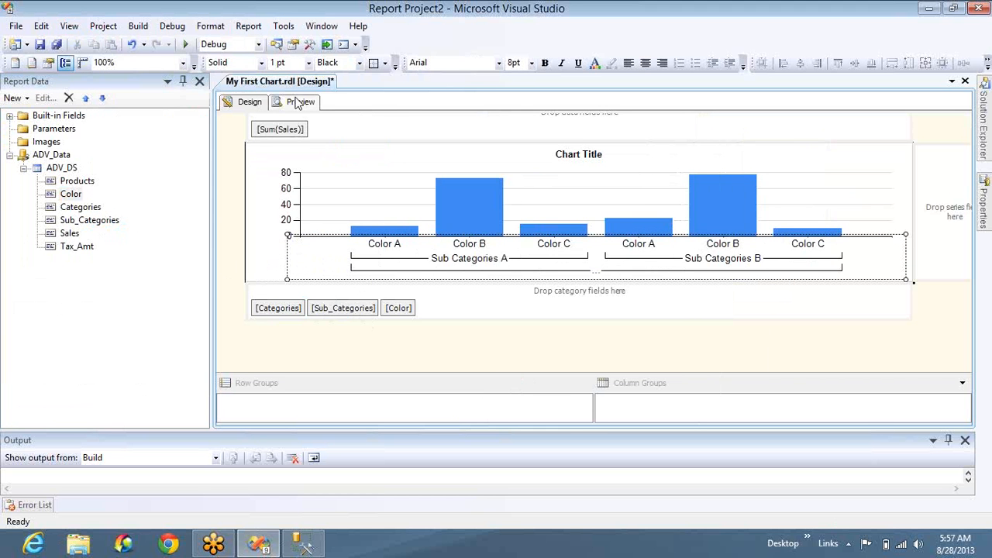
pyautogui.click(297, 105)
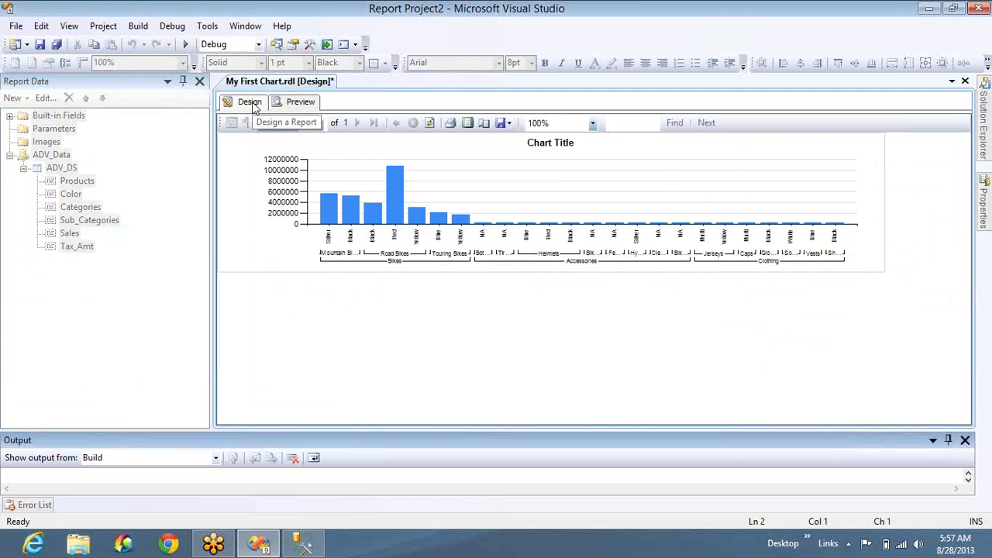
# - Auto-hide the Report Data pane and zoom the report preview to 150% to examine the category labels
pyautogui.click(183, 80)
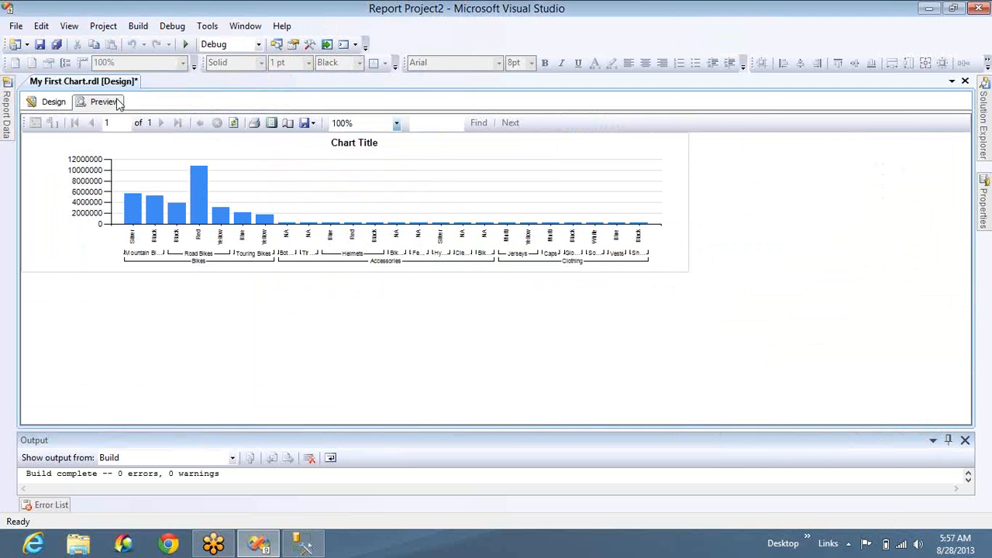
pyautogui.click(118, 103)
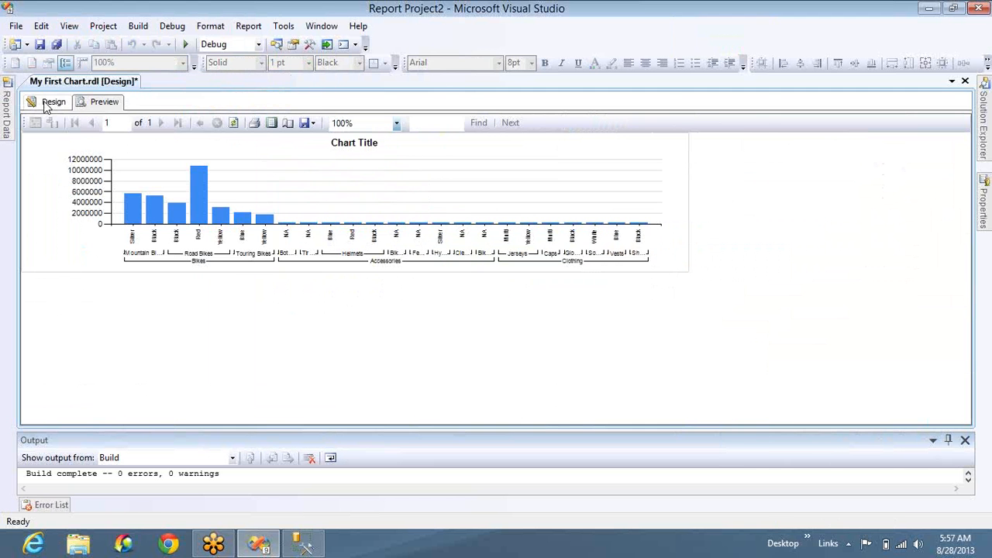
pyautogui.click(396, 123)
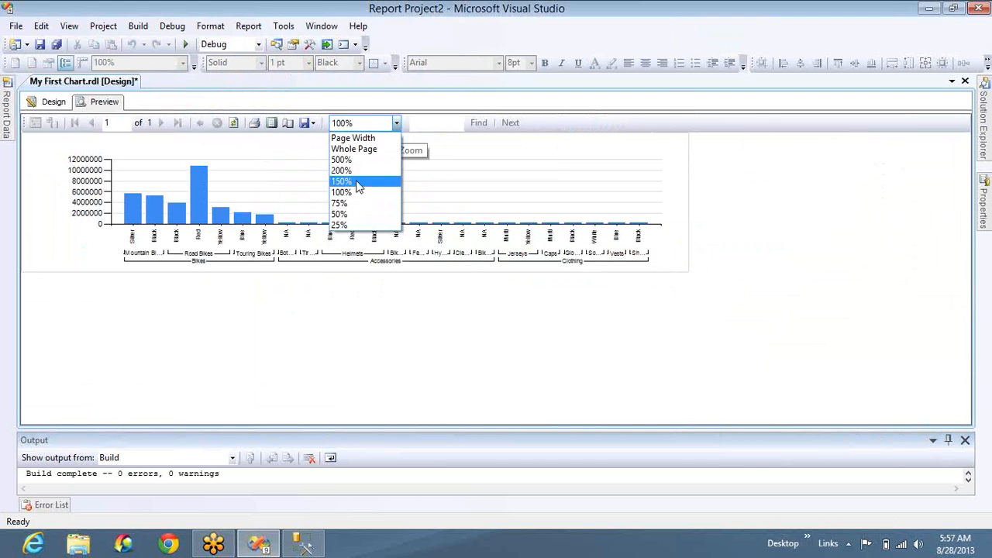
pyautogui.click(359, 183)
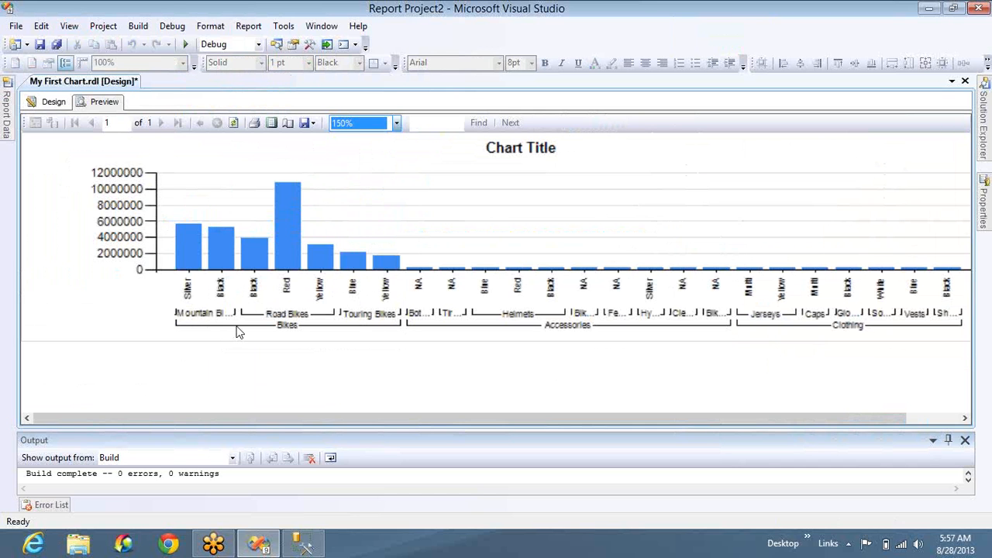
# - Return to the report design, copy the chart, and extend the report body below it
pyautogui.click(59, 103)
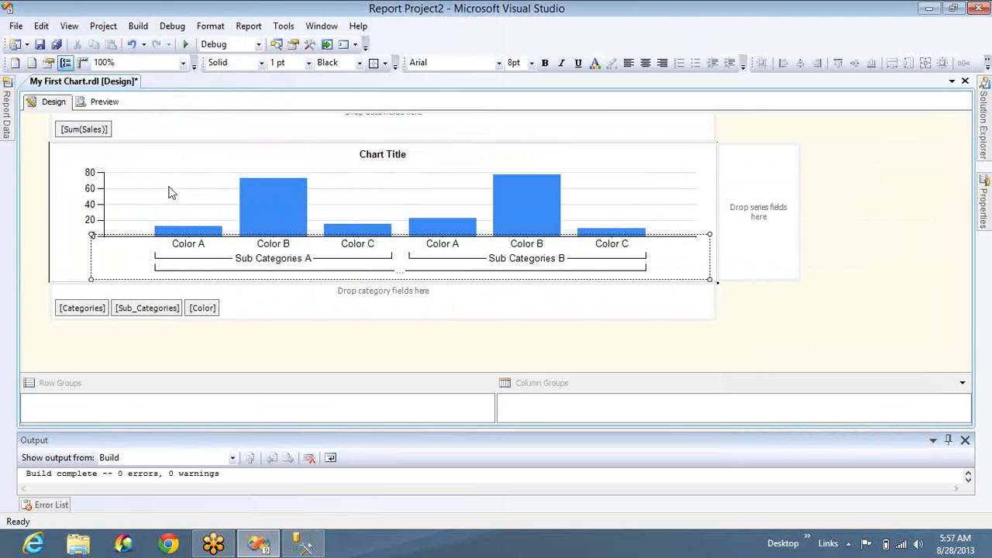
pyautogui.press('Escape')
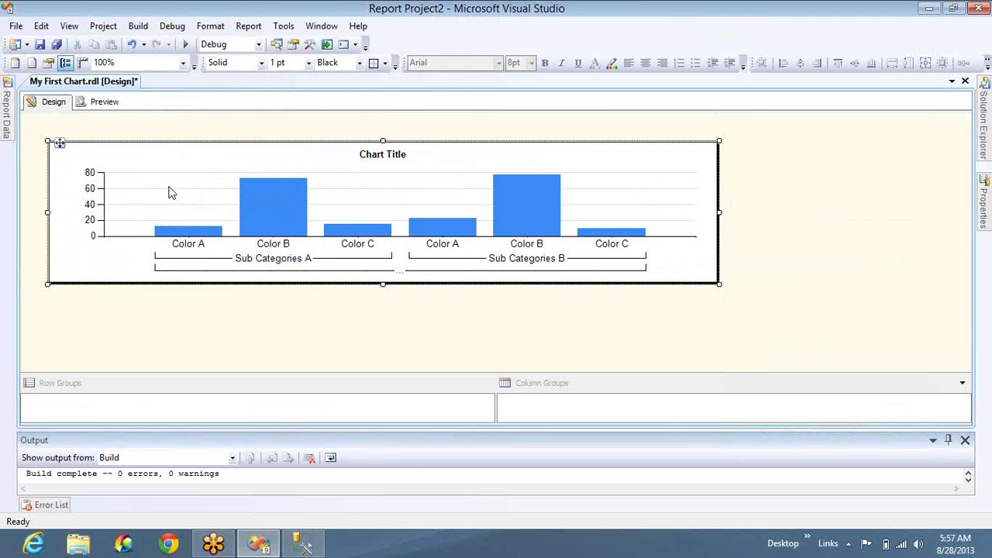
pyautogui.hotkey('ctrl', 'c')
pyautogui.moveTo(382, 286); pyautogui.dragTo(376, 399)
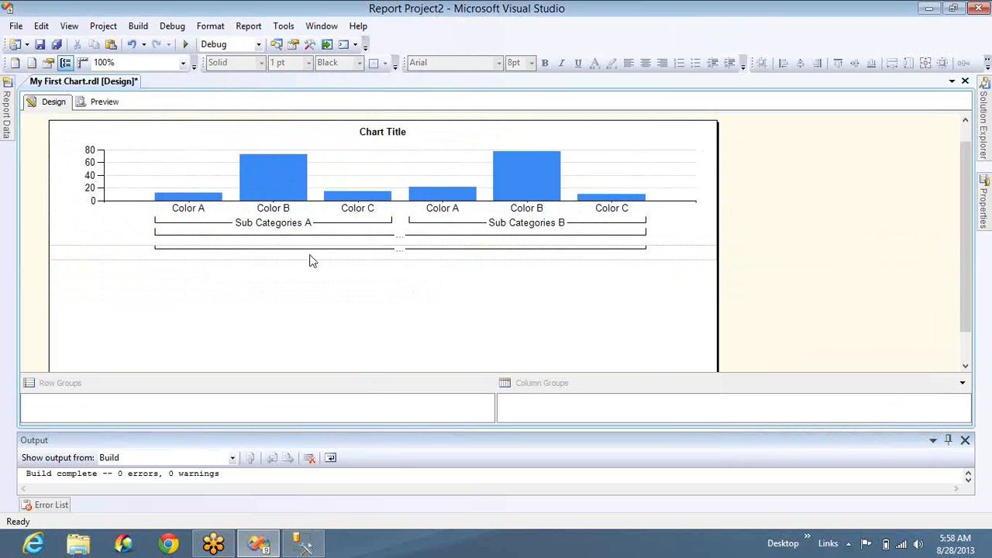
# - Hide the Output pane and arrange the two chart copies below the original chart so that the three charts do not overlap
pyautogui.click(310, 254)
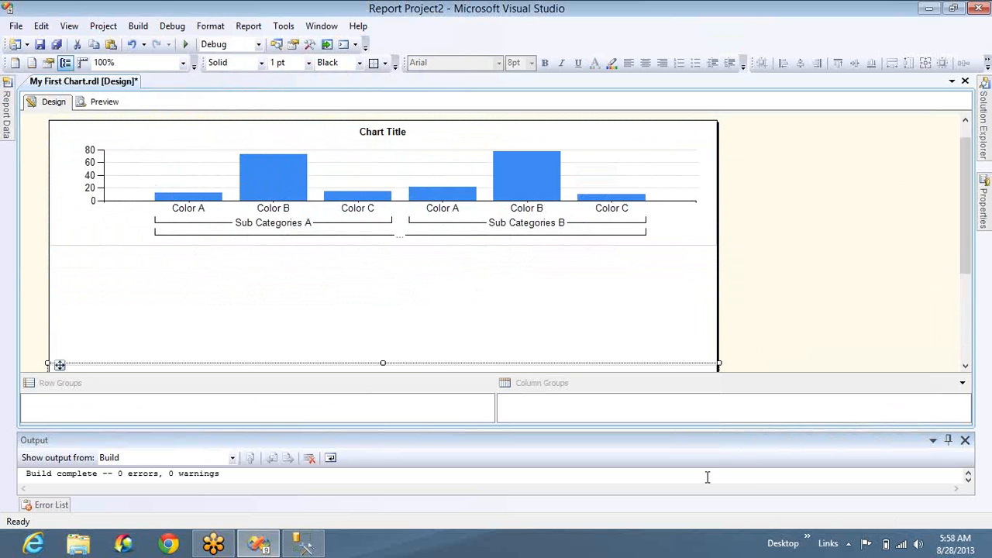
pyautogui.rightClick(694, 439)
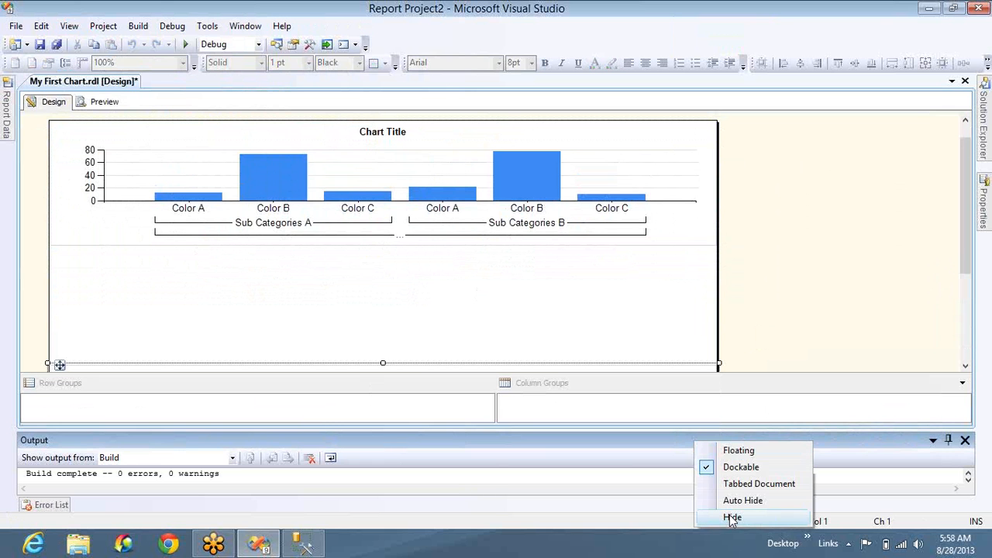
pyautogui.click(732, 518)
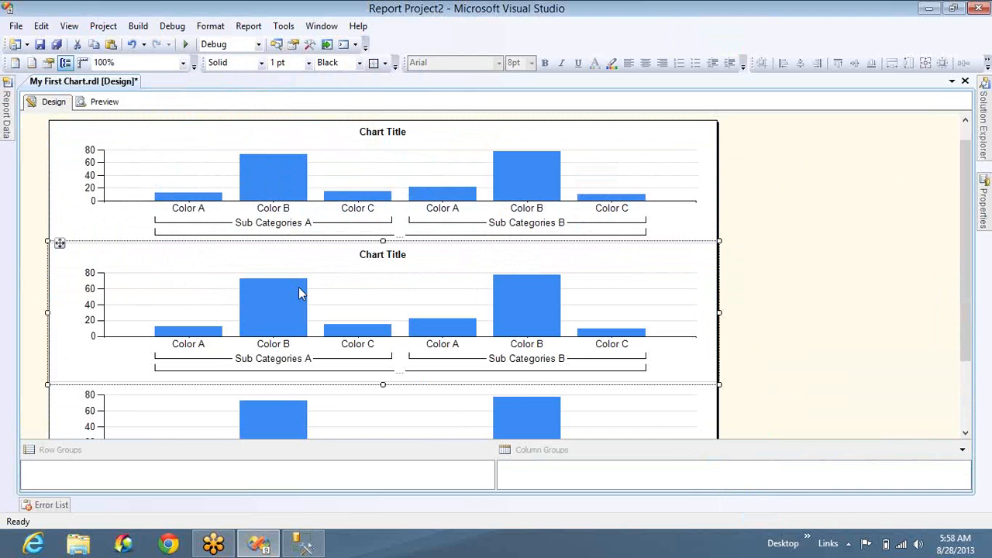
pyautogui.click(280, 395)
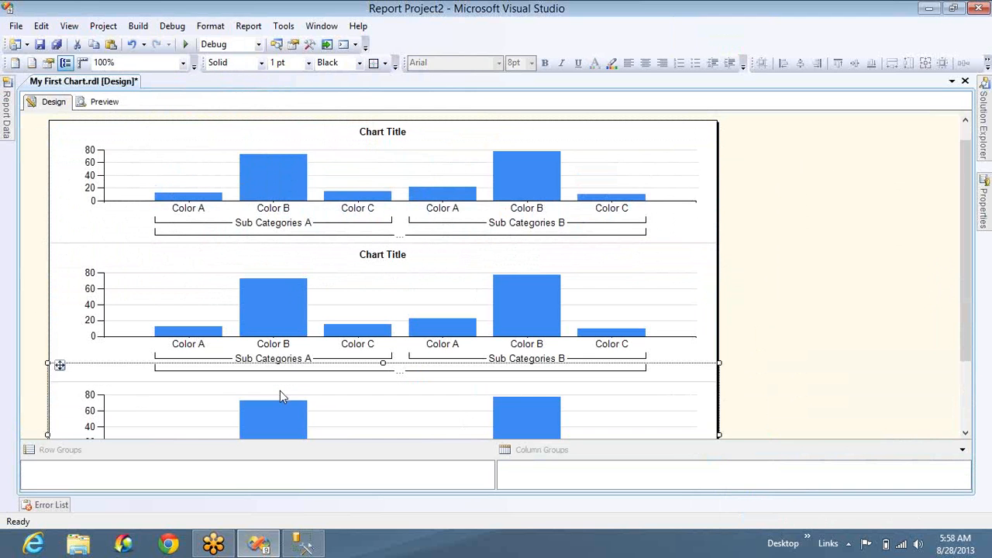
pyautogui.press('Down')
pyautogui.press('Down')
pyautogui.press('Down')
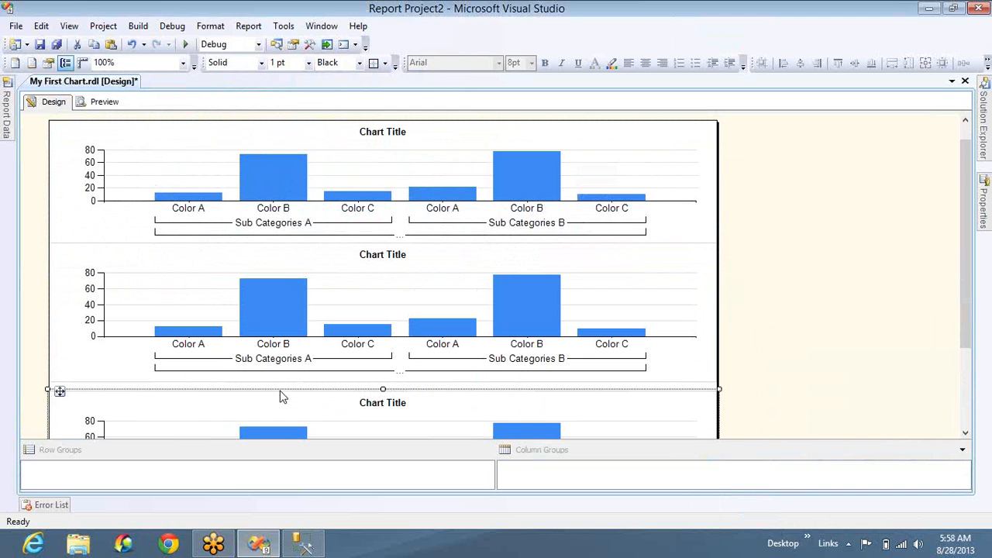
pyautogui.press('Down')
pyautogui.click(272, 363)
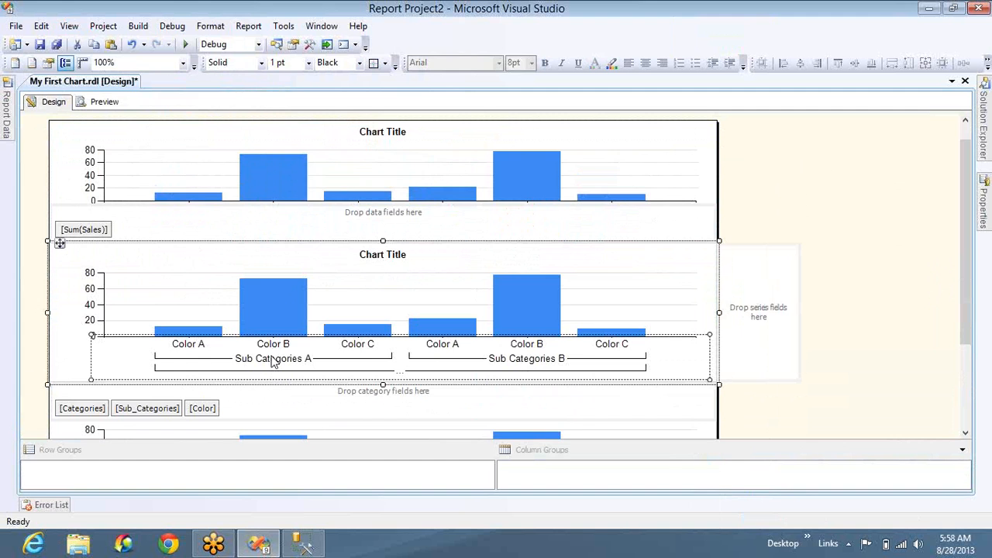
pyautogui.press('Escape')
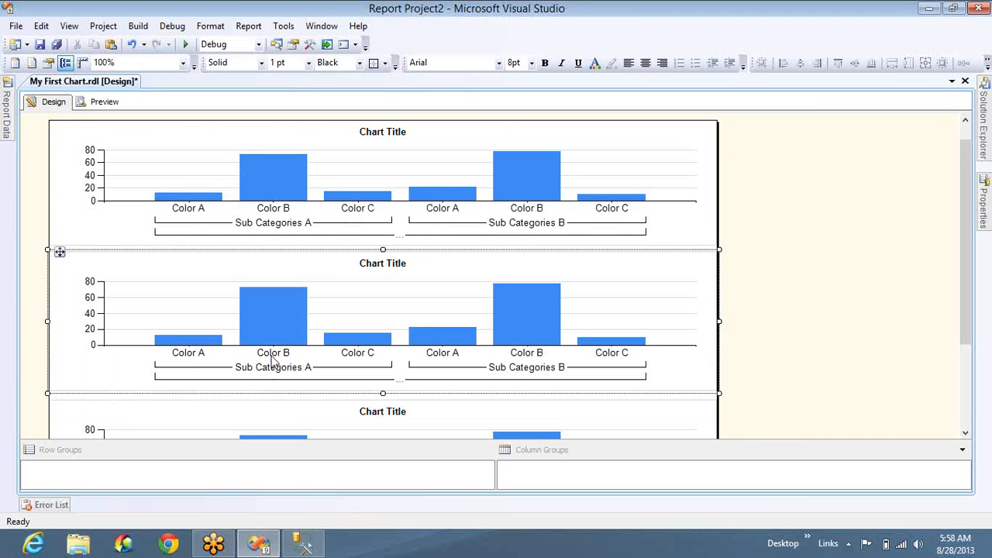
pyautogui.press('Up')
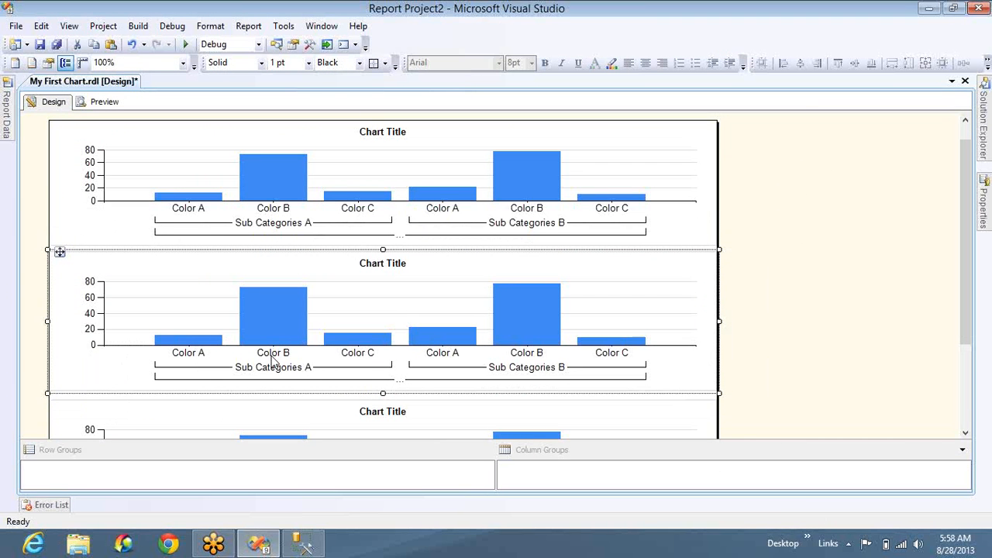
# - Delete the Color and Sub_Categories category groups from the top chart and the Color category group from the middle chart
pyautogui.click(210, 226)
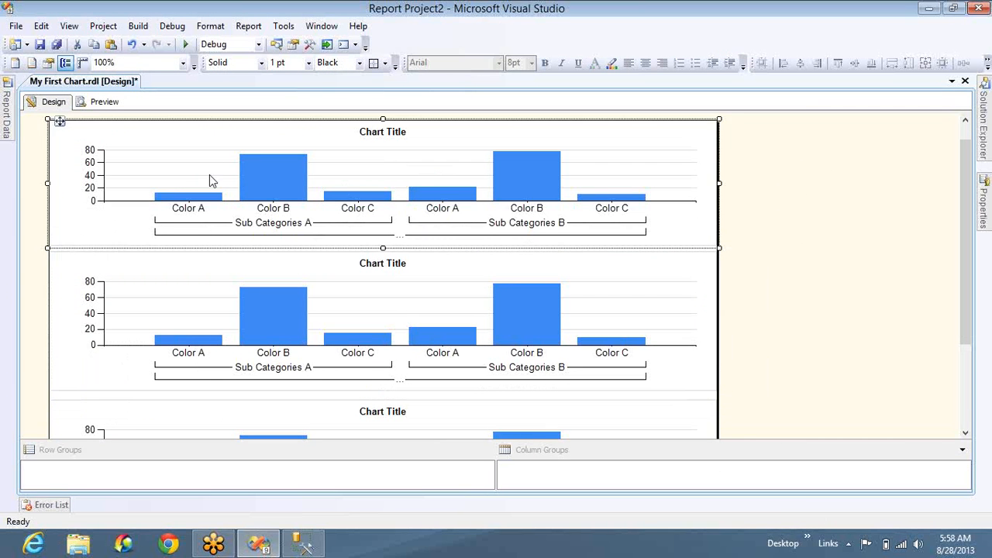
pyautogui.click(211, 164)
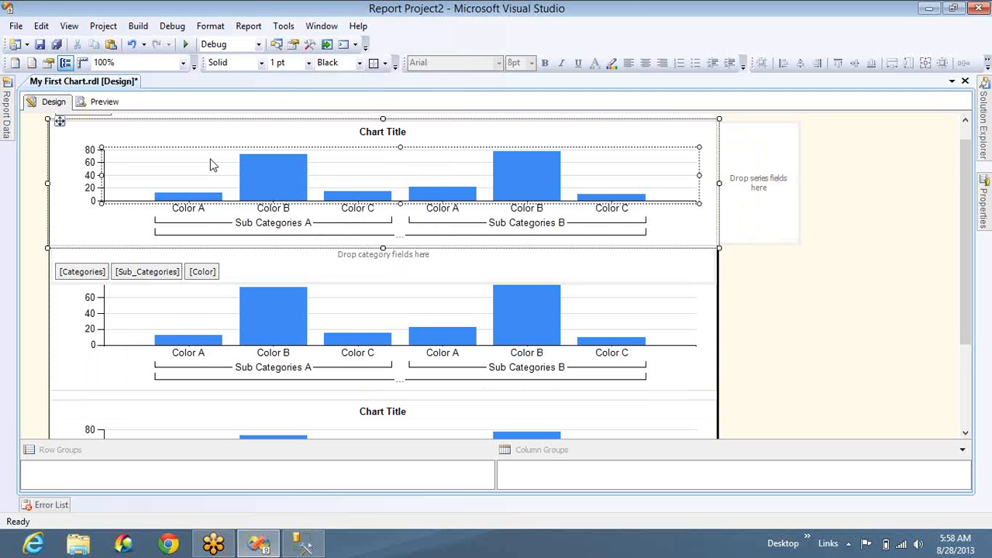
pyautogui.rightClick(207, 276)
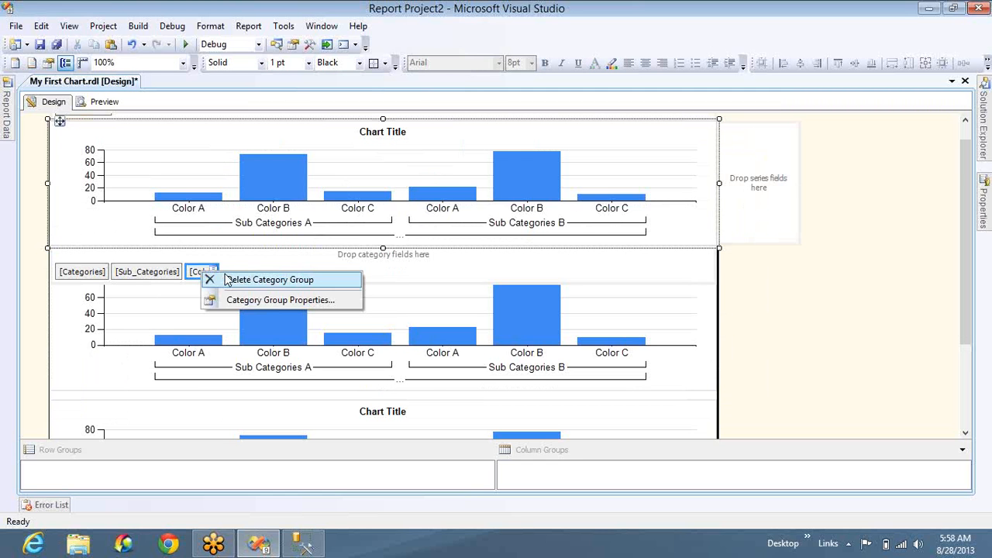
pyautogui.click(227, 280)
pyautogui.rightClick(147, 272)
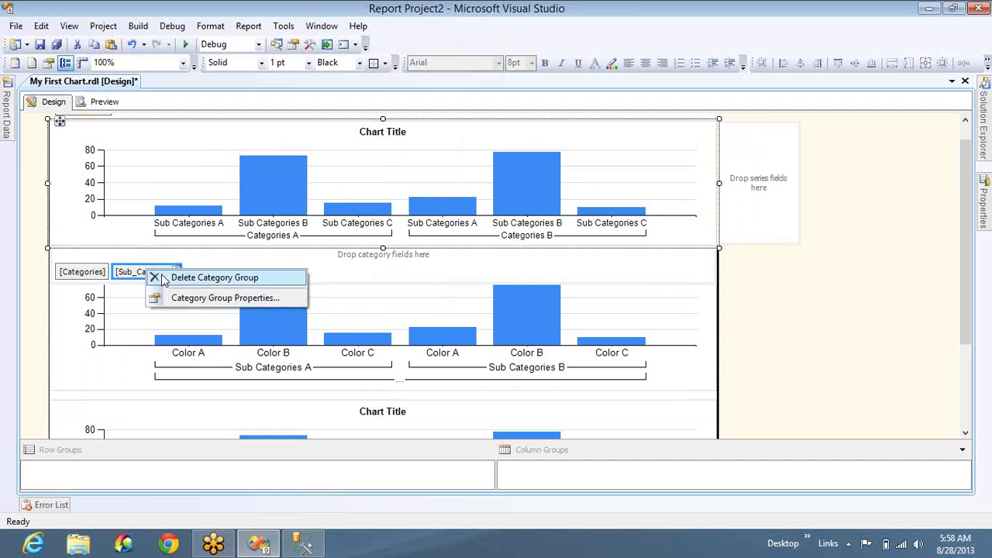
pyautogui.click(215, 277)
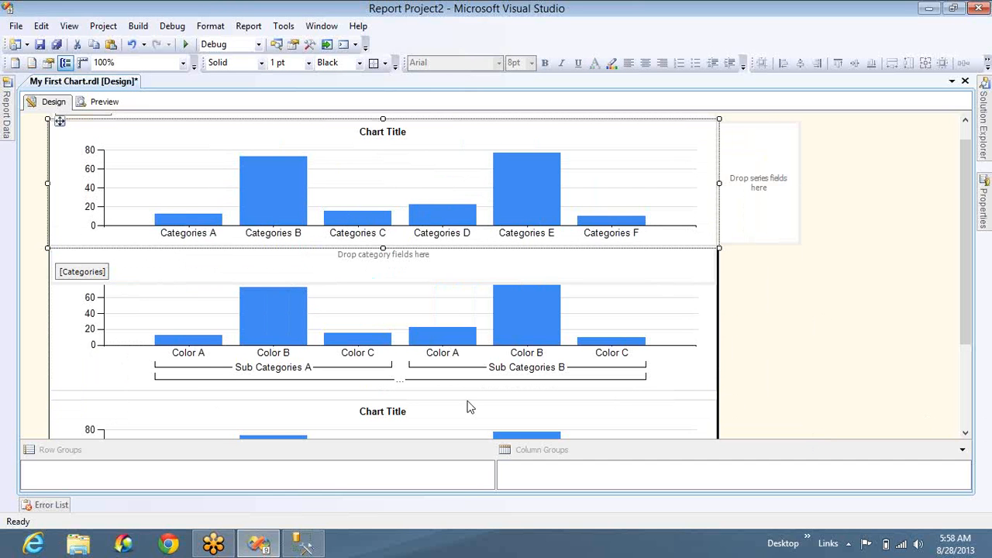
pyautogui.click(218, 344)
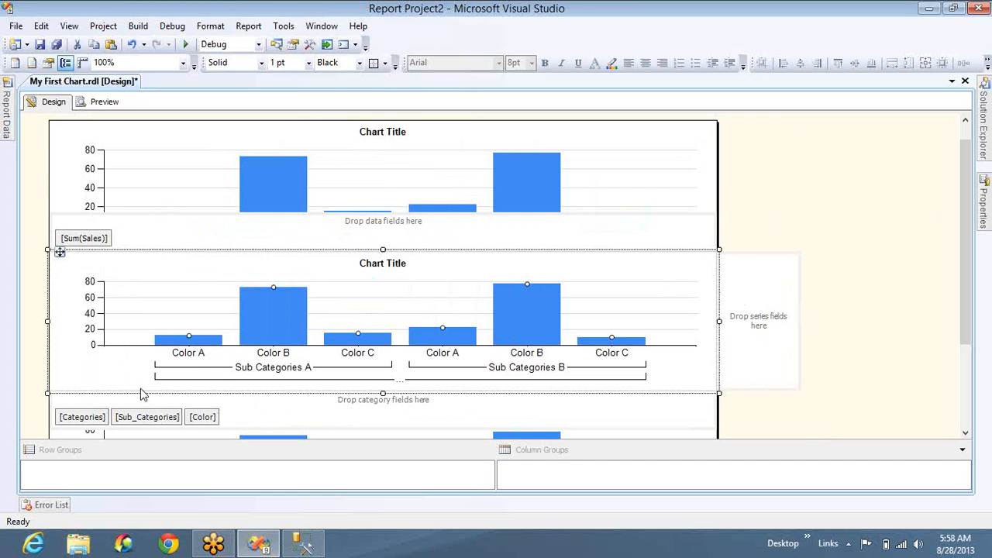
pyautogui.rightClick(215, 415)
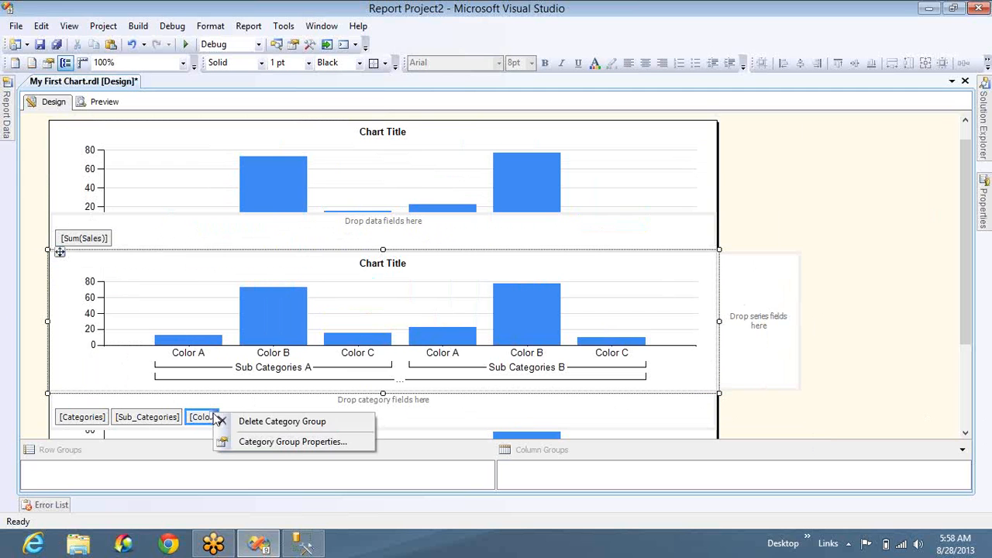
pyautogui.click(227, 425)
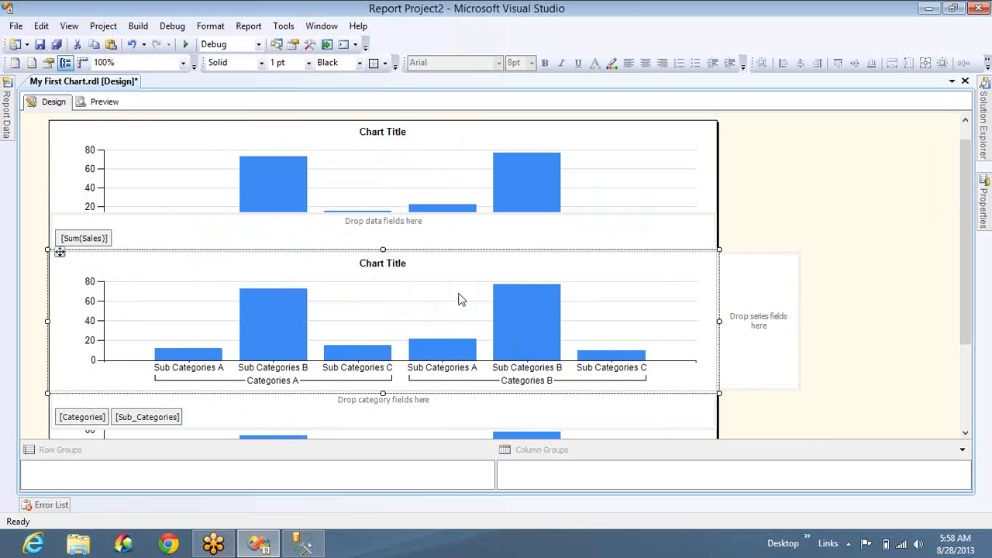
# - Preview the report at 100% zoom with the Output pane hidden and compare the three charts
pyautogui.click(109, 102)
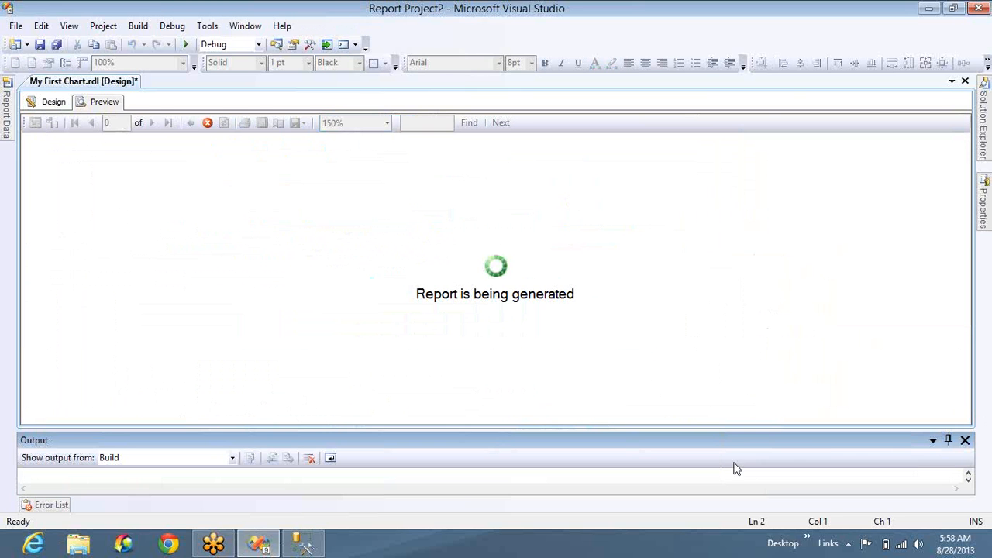
pyautogui.rightClick(661, 443)
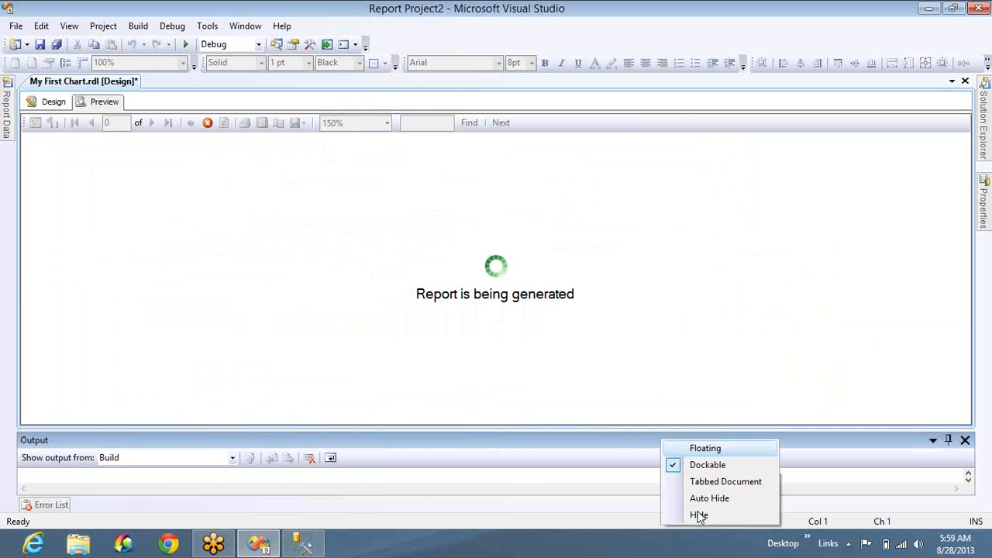
pyautogui.click(698, 517)
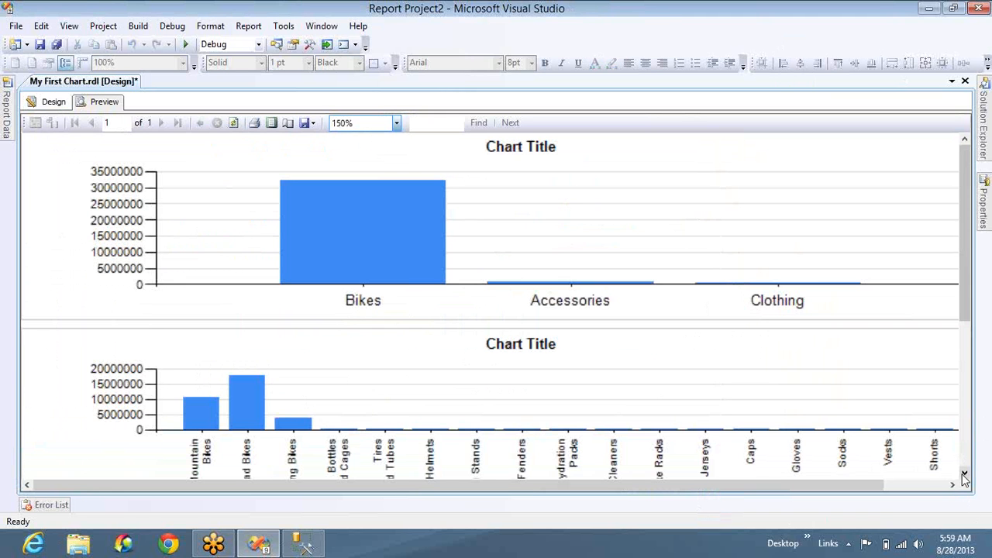
pyautogui.click(396, 124)
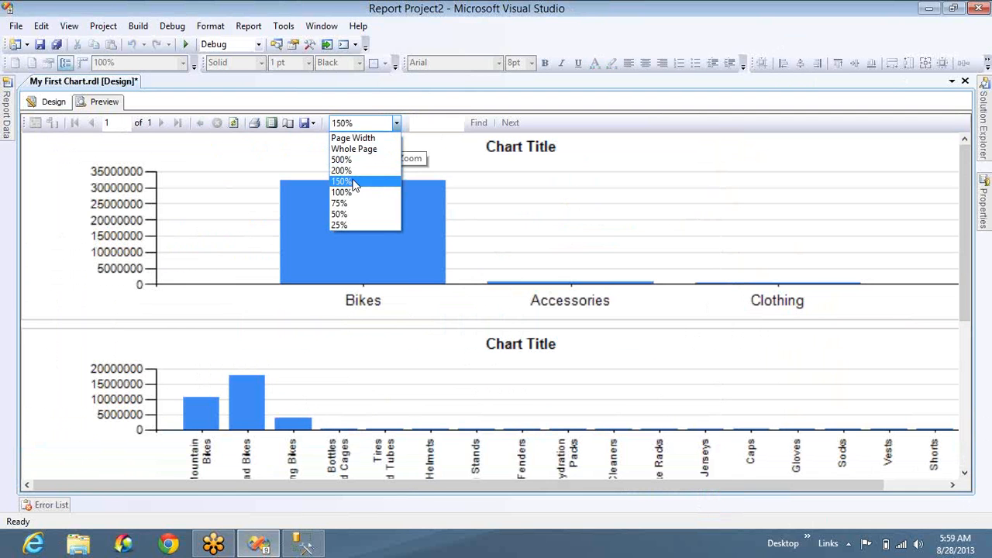
pyautogui.click(358, 193)
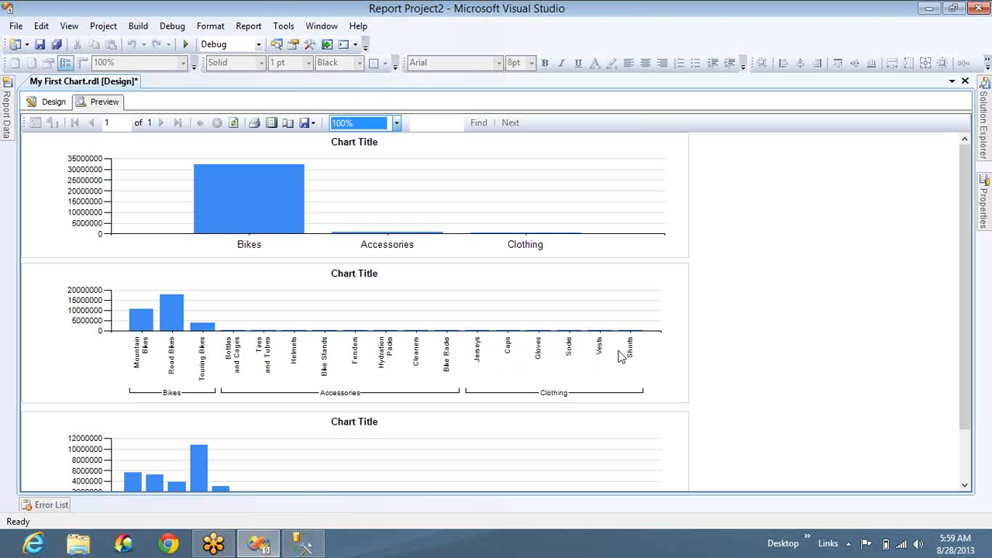
pyautogui.click(965, 475)
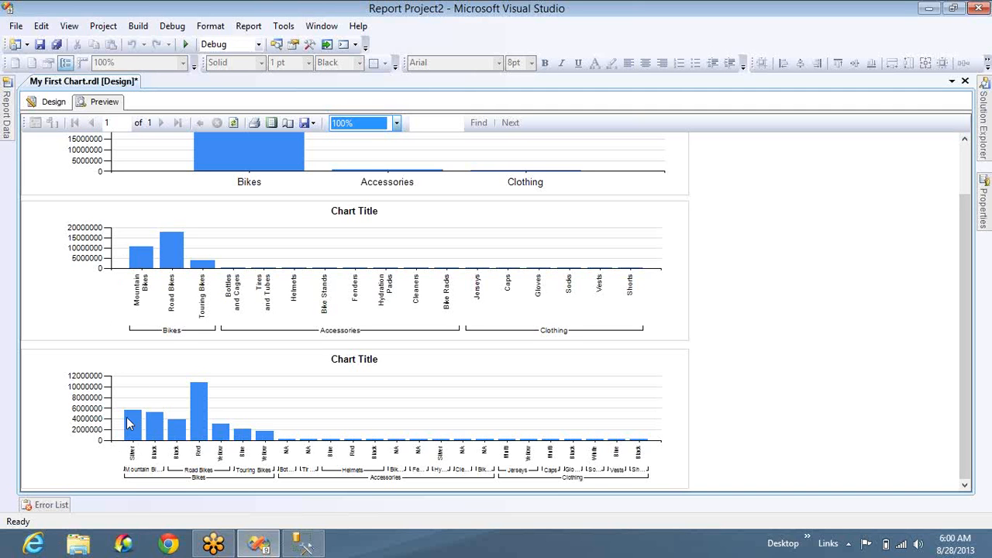
# - Mark the tops of the Silver and Black Mountain Bikes bars in the bottom chart with the pen and refresh the preview
pyautogui.click(985, 188)
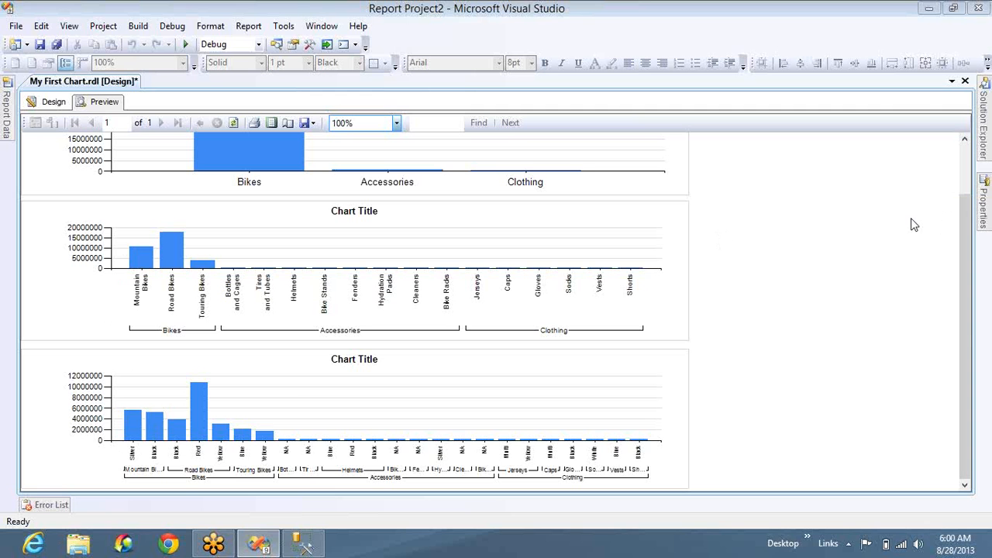
pyautogui.rightClick(911, 218)
pyautogui.click(911, 218)
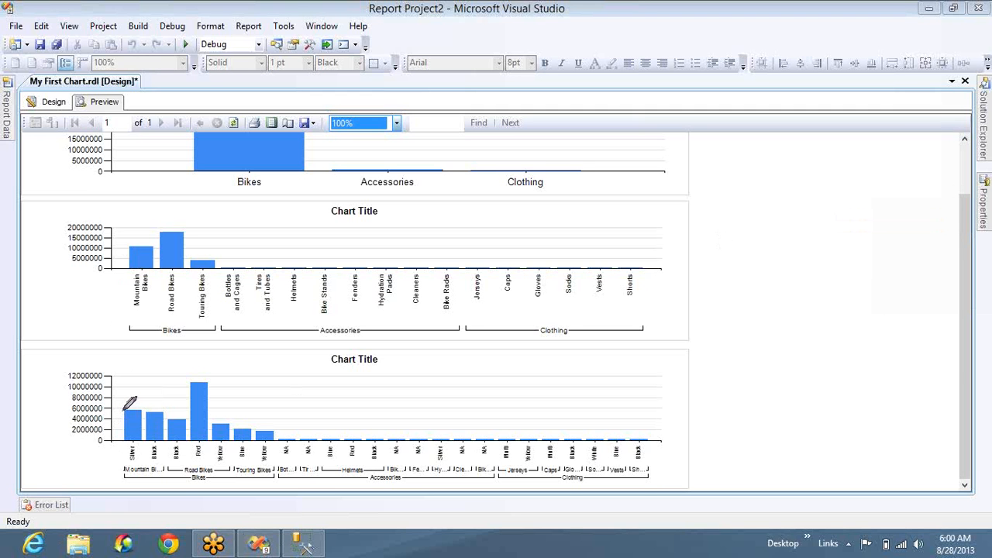
pyautogui.moveTo(122, 410); pyautogui.dragTo(154, 412)
pyautogui.rightClick(132, 252)
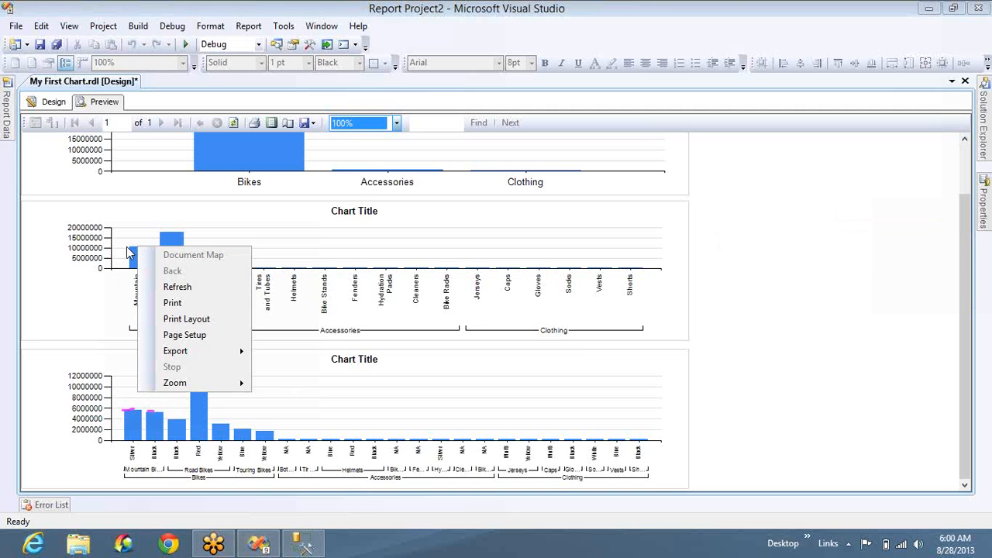
pyautogui.click(175, 287)
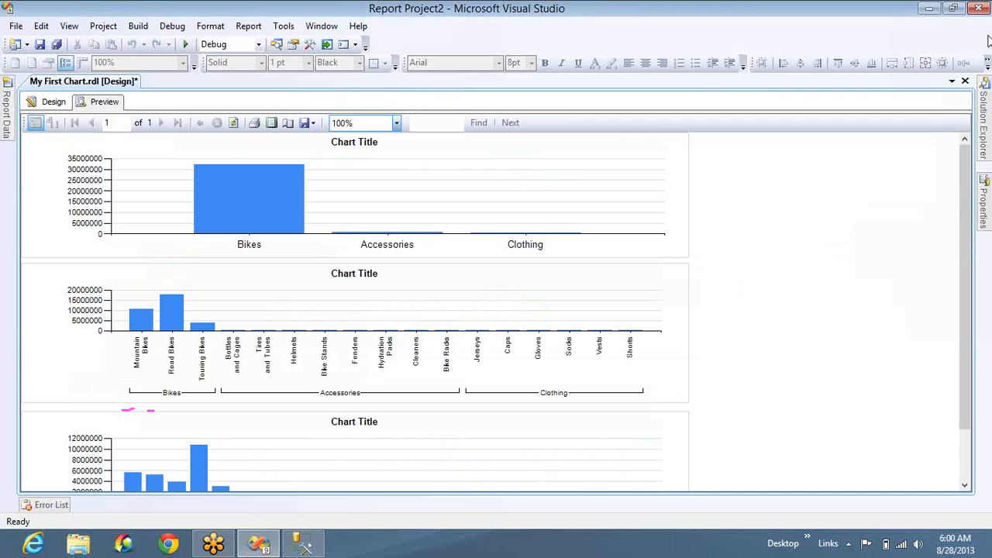
# - Draw pen marks linking the Mountain Bikes color bars to their sub-category bar, and the Bikes sub-category bars to the top chart
pyautogui.click(987, 191)
pyautogui.click(898, 218)
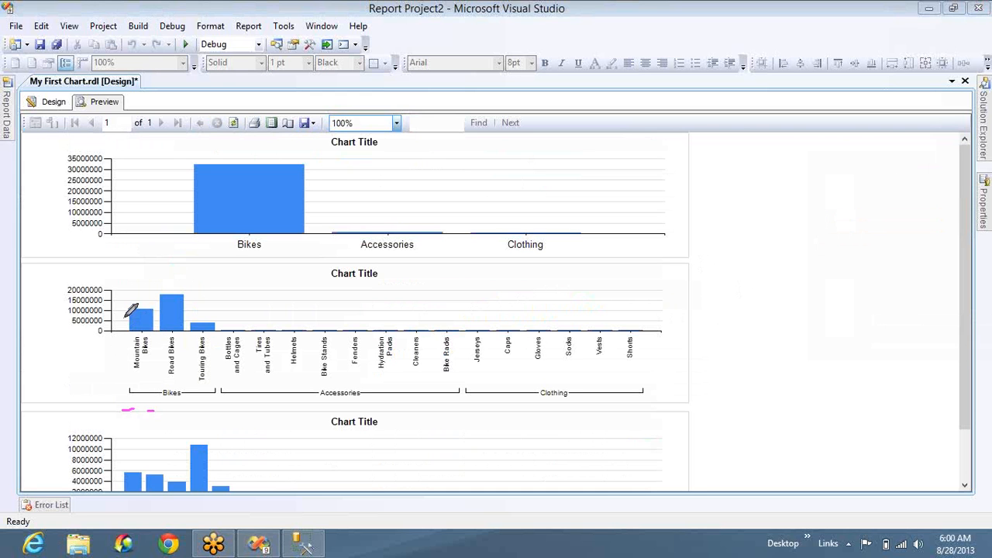
pyautogui.moveTo(129, 309); pyautogui.dragTo(156, 309)
pyautogui.moveTo(124, 471); pyautogui.dragTo(143, 472)
pyautogui.moveTo(119, 471)
pyautogui.mouseDown()
pyautogui.moveTo(162, 468)
pyautogui.moveTo(160, 458)
pyautogui.moveTo(150, 468)
pyautogui.moveTo(139, 349)
pyautogui.moveTo(130, 352)
pyautogui.mouseUp()
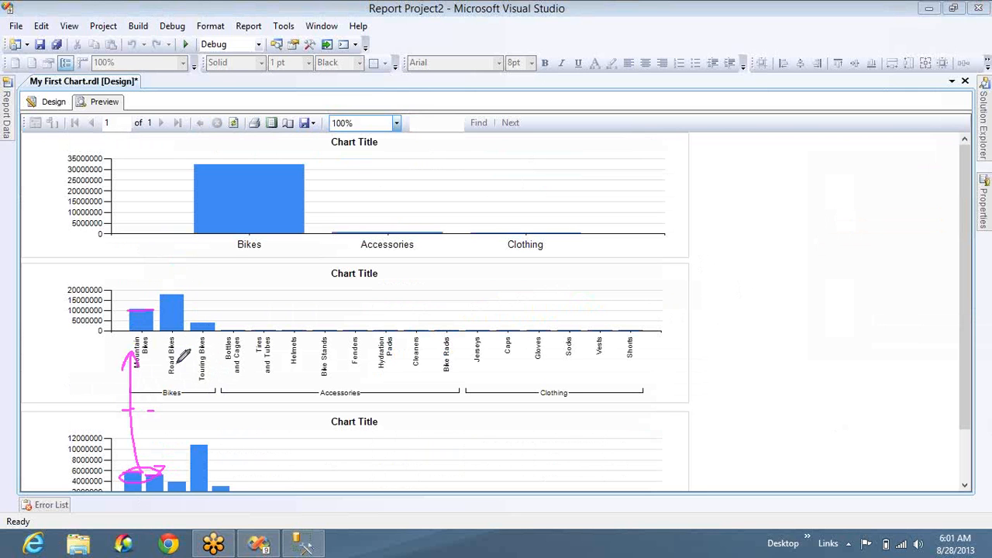
pyautogui.moveTo(226, 284)
pyautogui.mouseDown()
pyautogui.moveTo(107, 315)
pyautogui.moveTo(224, 287)
pyautogui.moveTo(224, 250)
pyautogui.mouseUp()
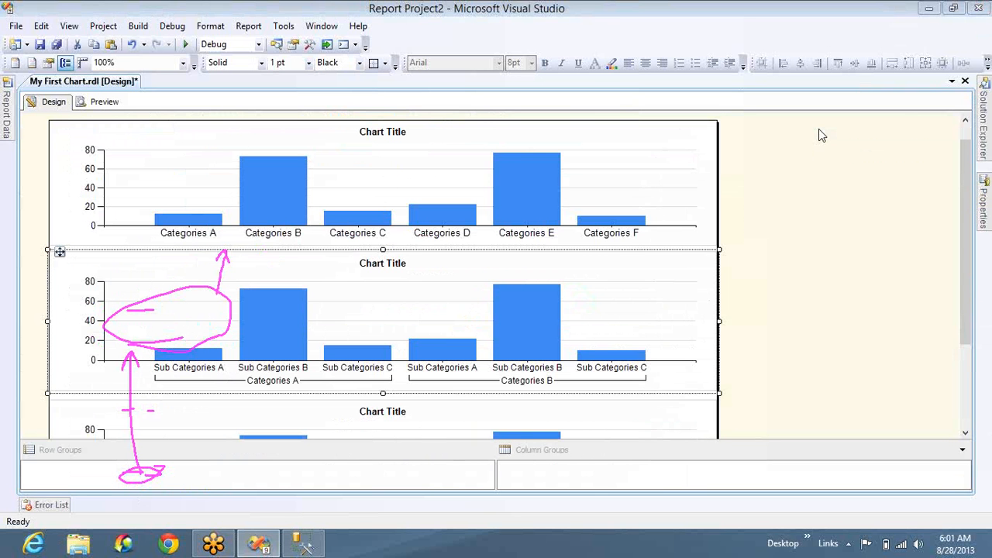
# - Check the category fields of the middle chart and the top chart in the report design
pyautogui.click(390, 328)
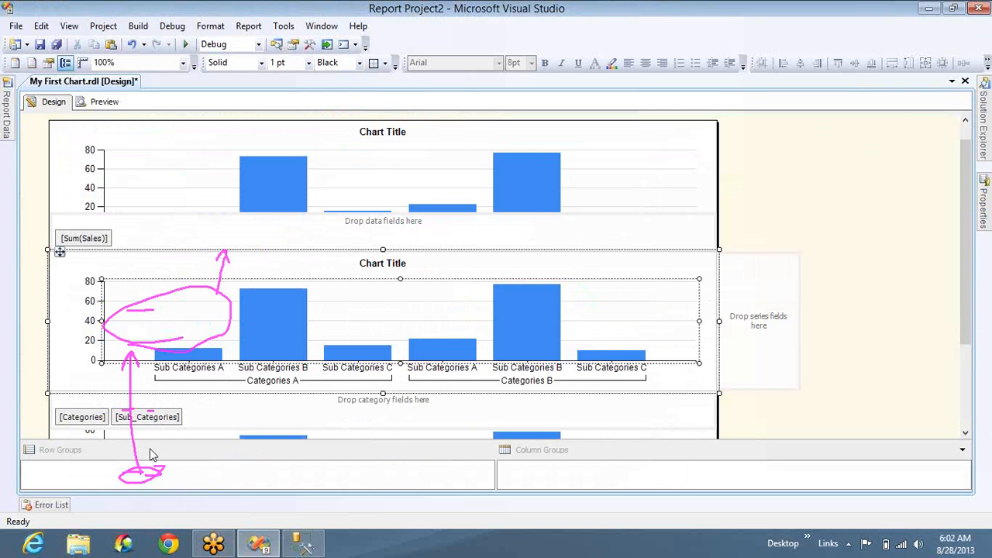
pyautogui.moveTo(120, 423)
pyautogui.click(206, 192)
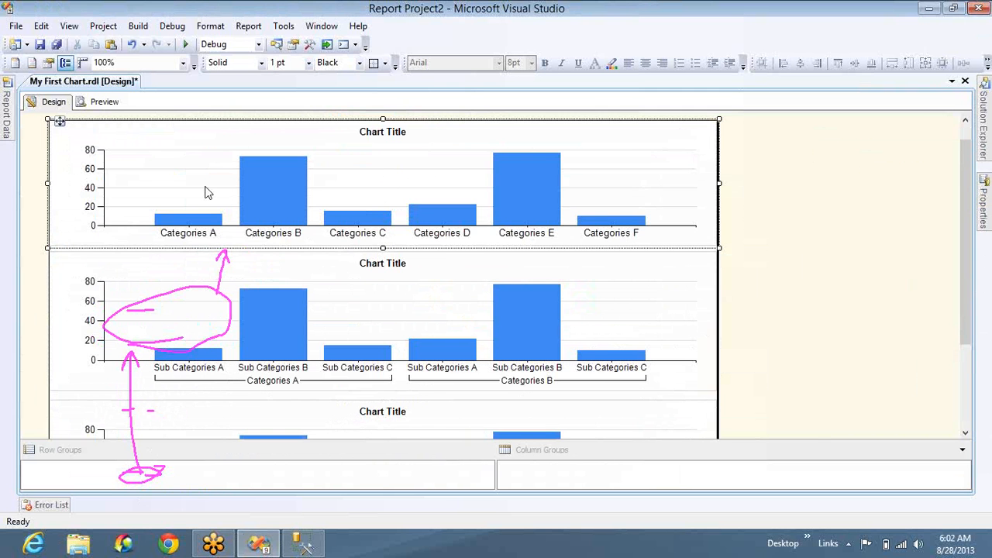
pyautogui.click(190, 175)
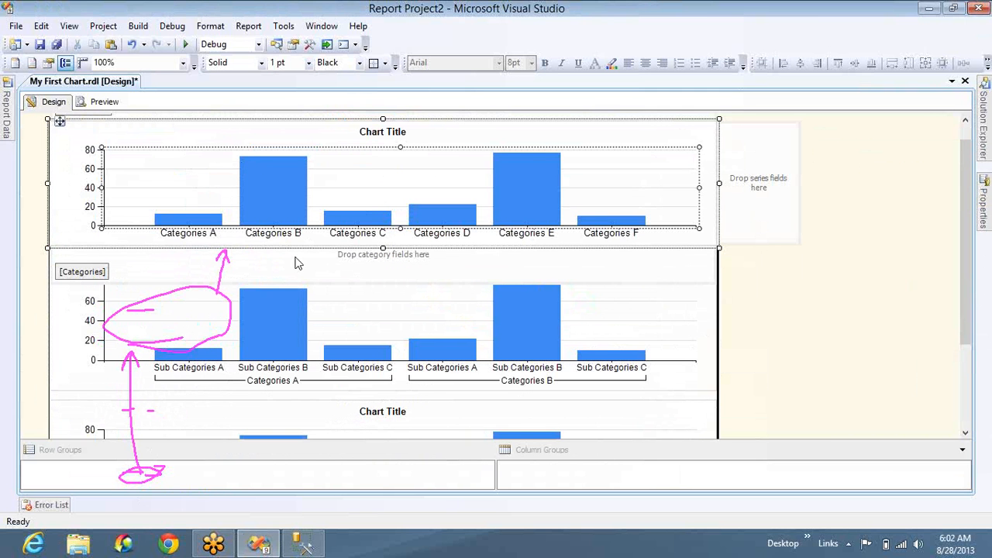
# - Delete the middle and bottom charts, keeping only the Categories chart in the report
pyautogui.click(338, 296)
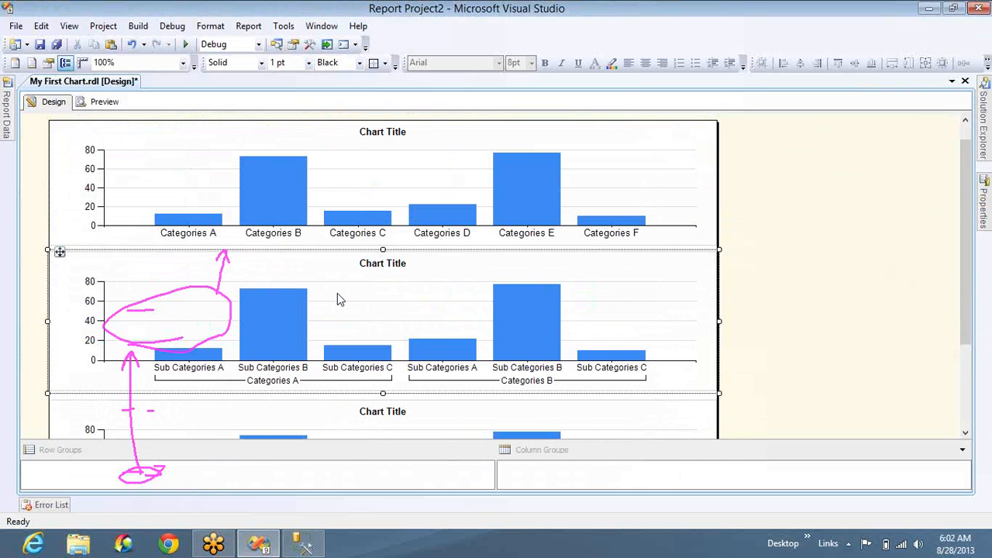
pyautogui.press('Delete')
pyautogui.click(457, 434)
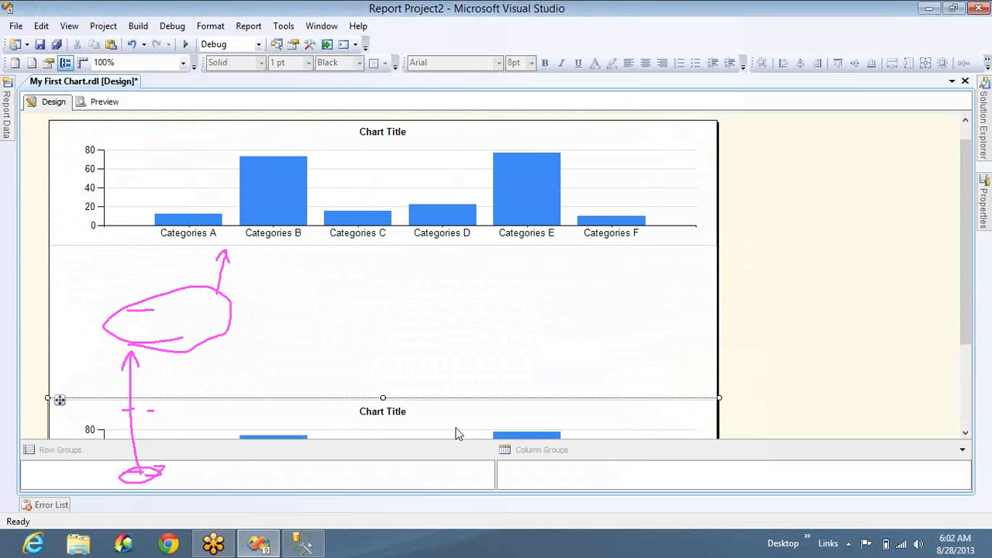
pyautogui.press('Delete')
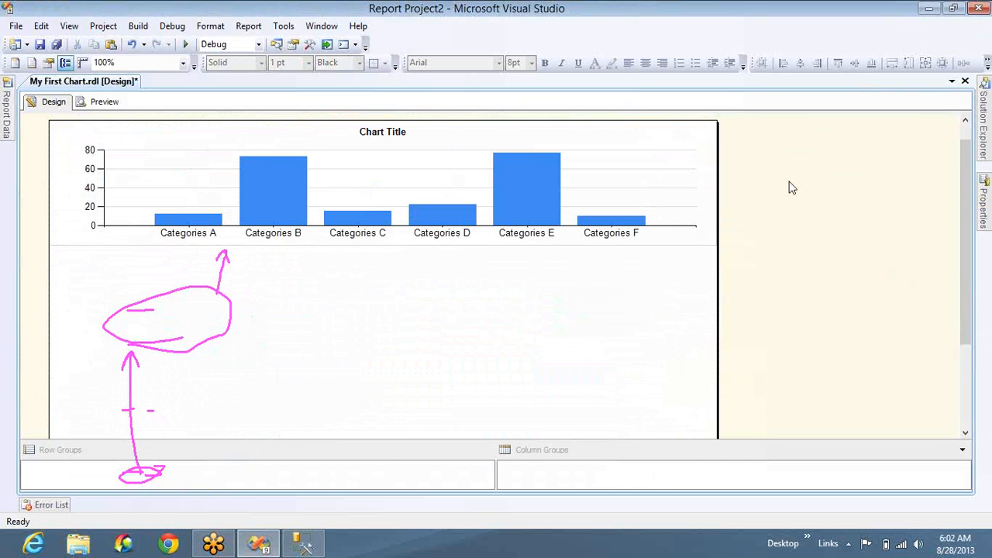
# - Clear the pen marks, remove the Categories field from the chart's category fields and preview the report
pyautogui.click(803, 278)
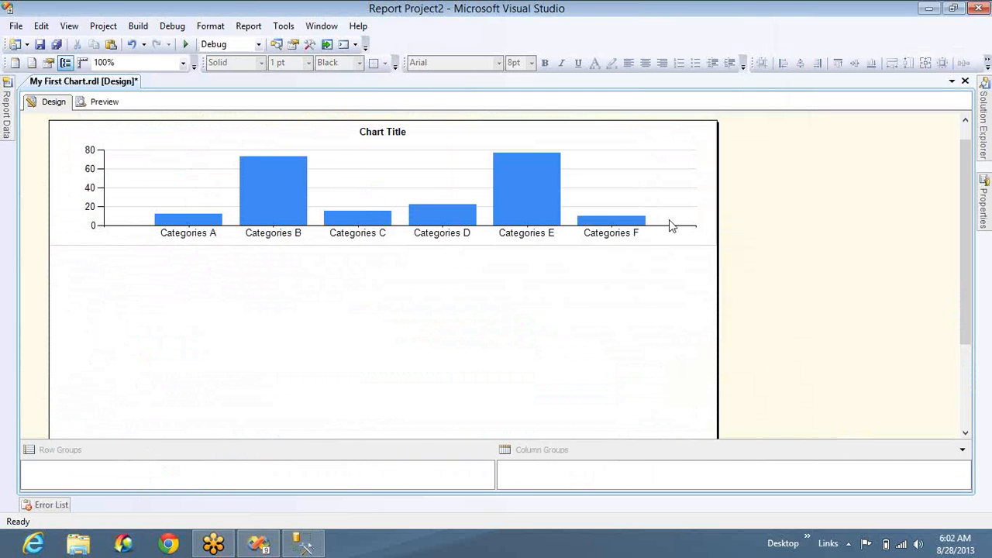
pyautogui.click(525, 194)
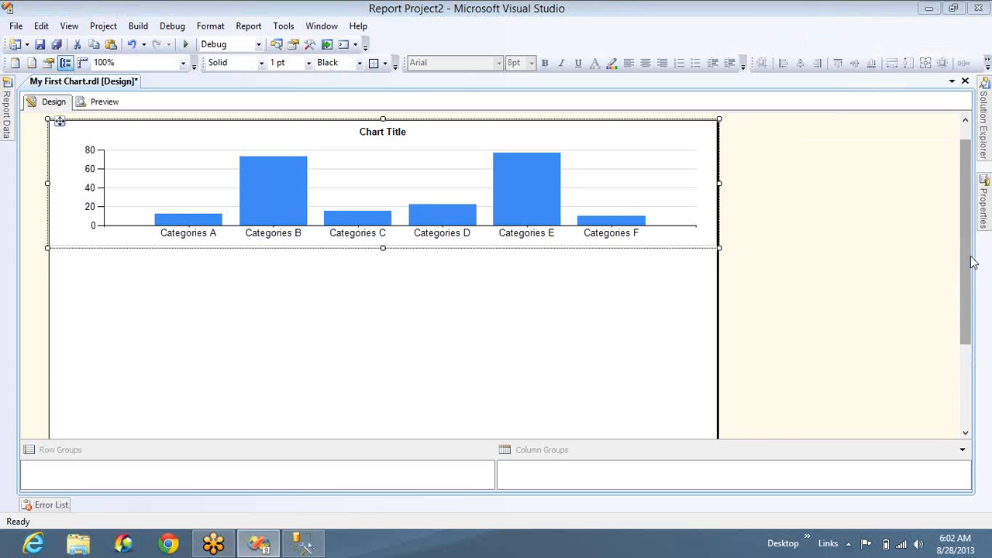
pyautogui.moveTo(966, 204); pyautogui.dragTo(965, 189)
pyautogui.click(330, 180)
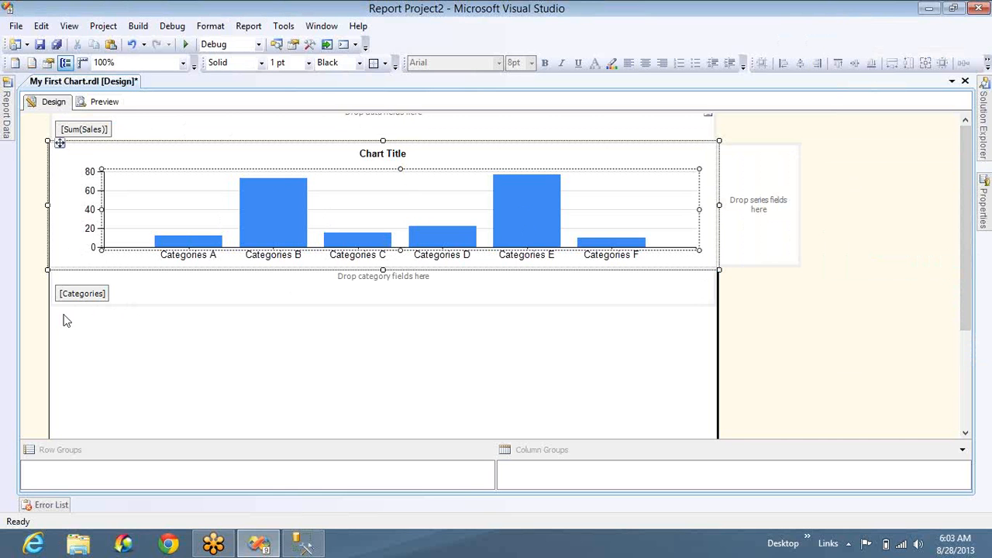
pyautogui.click(86, 298)
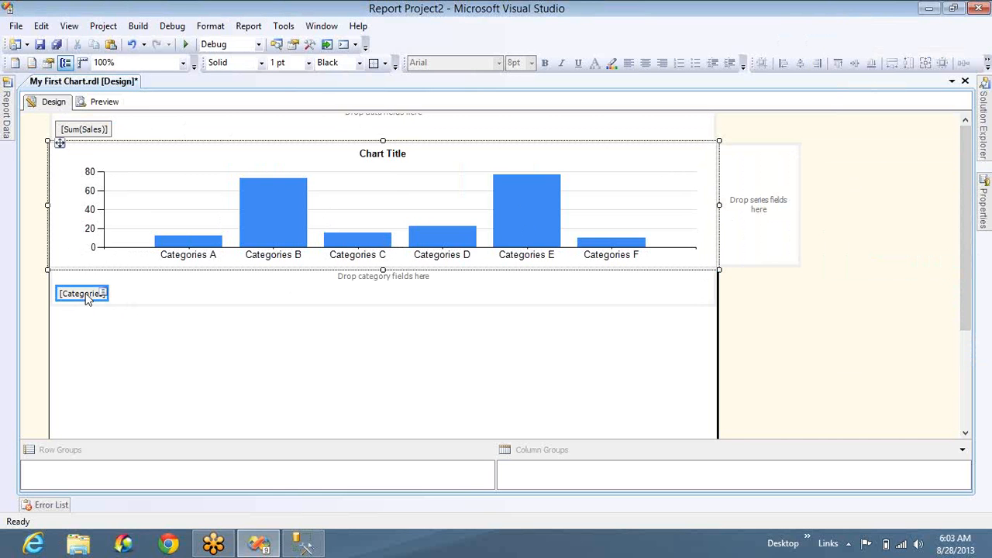
pyautogui.click(105, 102)
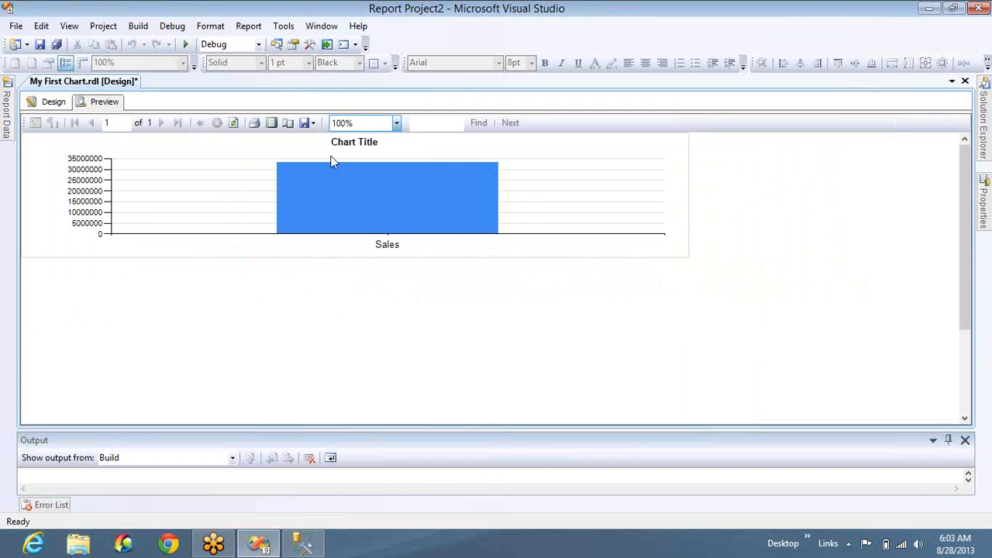
# - Add Categories back as the chart's category field and preview the report
pyautogui.click(55, 103)
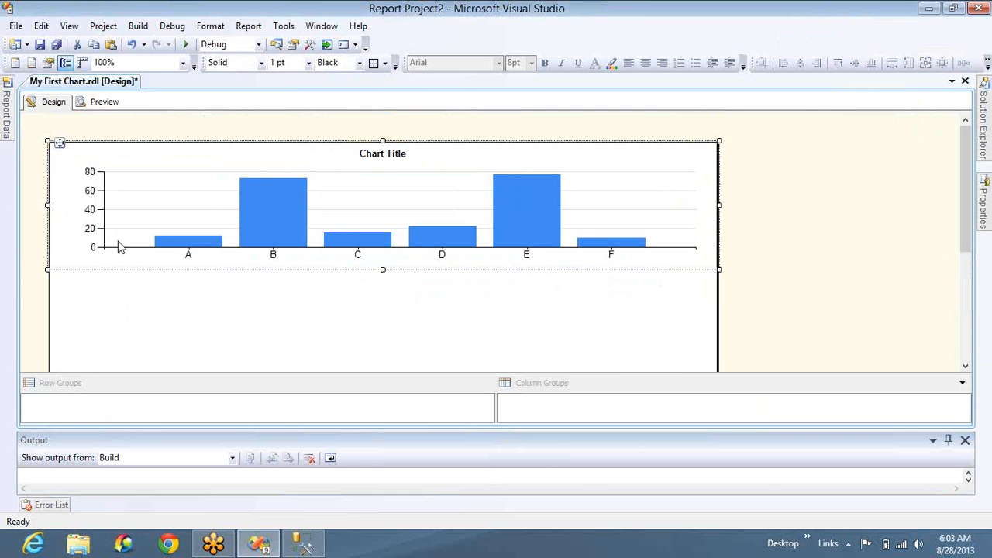
pyautogui.click(120, 258)
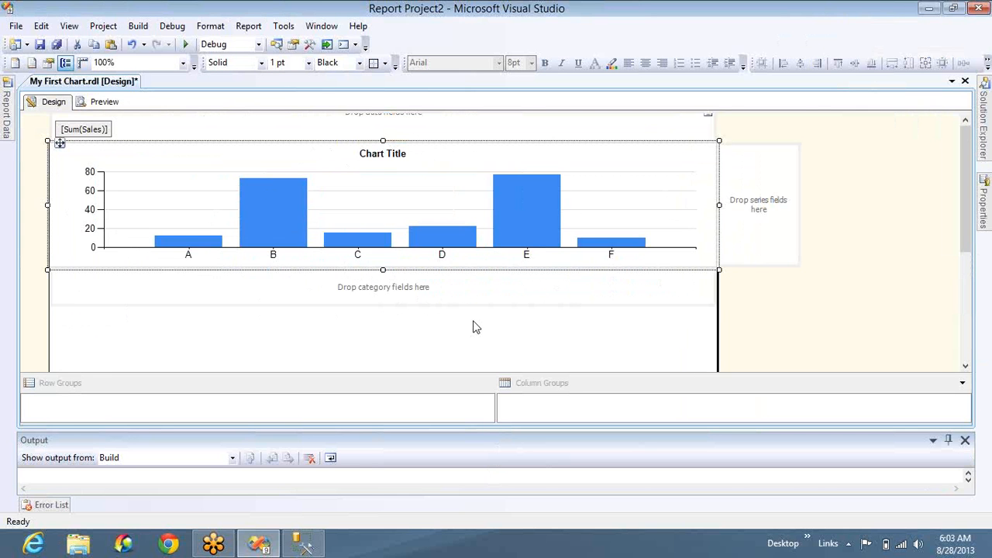
pyautogui.rightClick(248, 281)
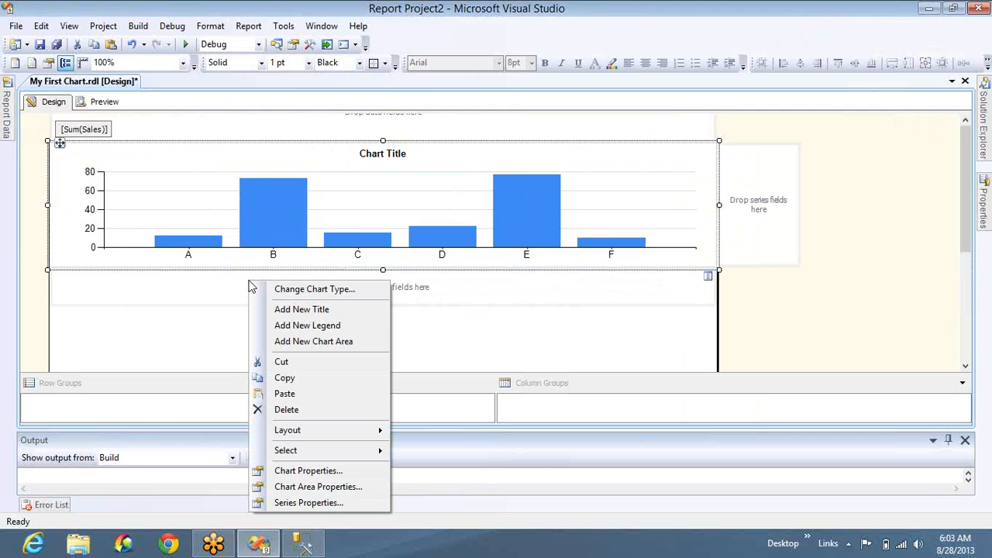
pyautogui.click(709, 277)
pyautogui.click(735, 321)
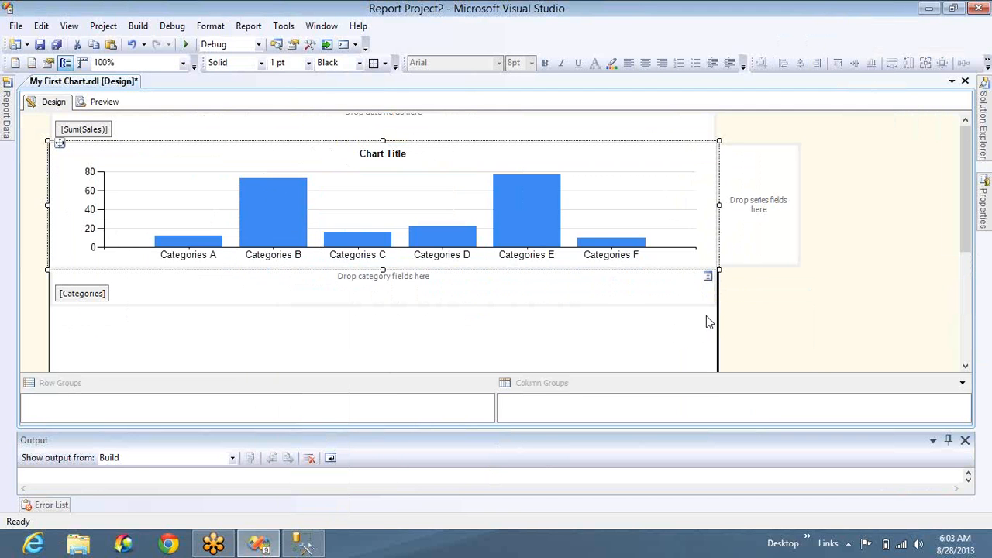
pyautogui.click(97, 105)
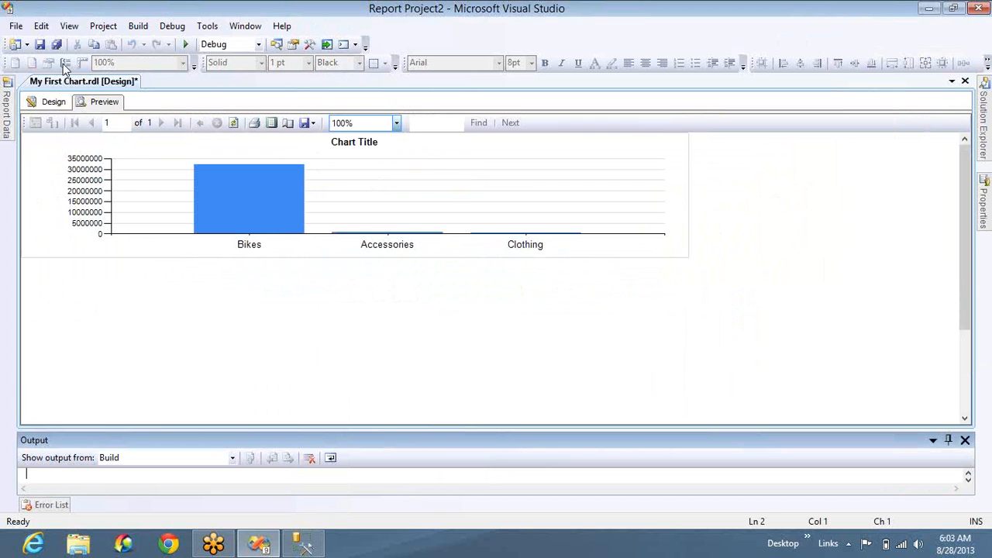
# - Add Color as a second category field nested under Categories and preview the grouped chart
pyautogui.click(38, 105)
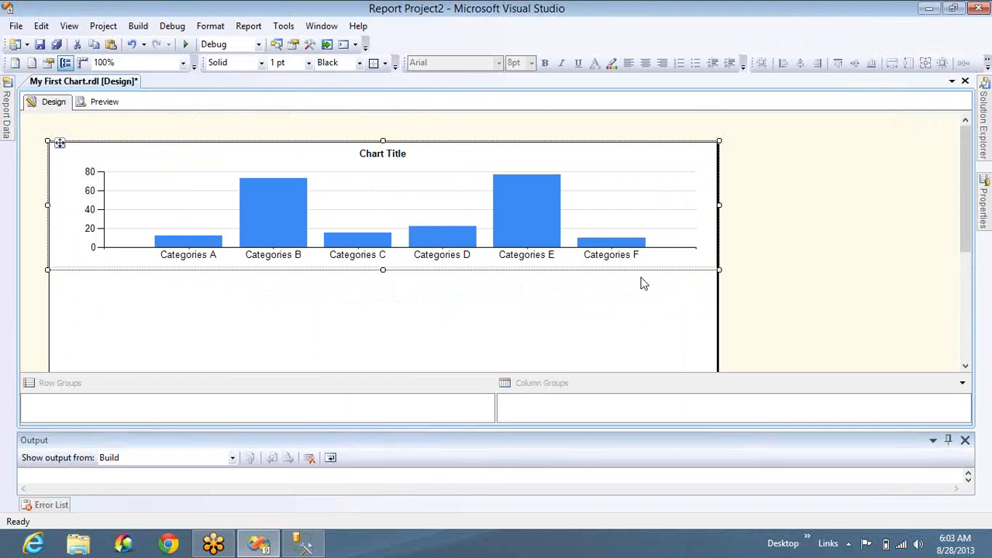
pyautogui.click(628, 256)
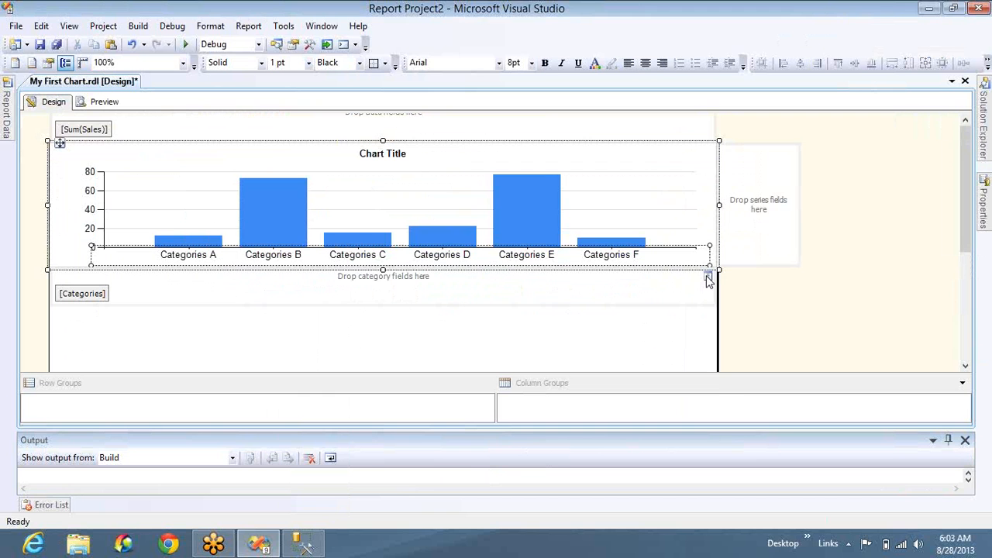
pyautogui.click(710, 277)
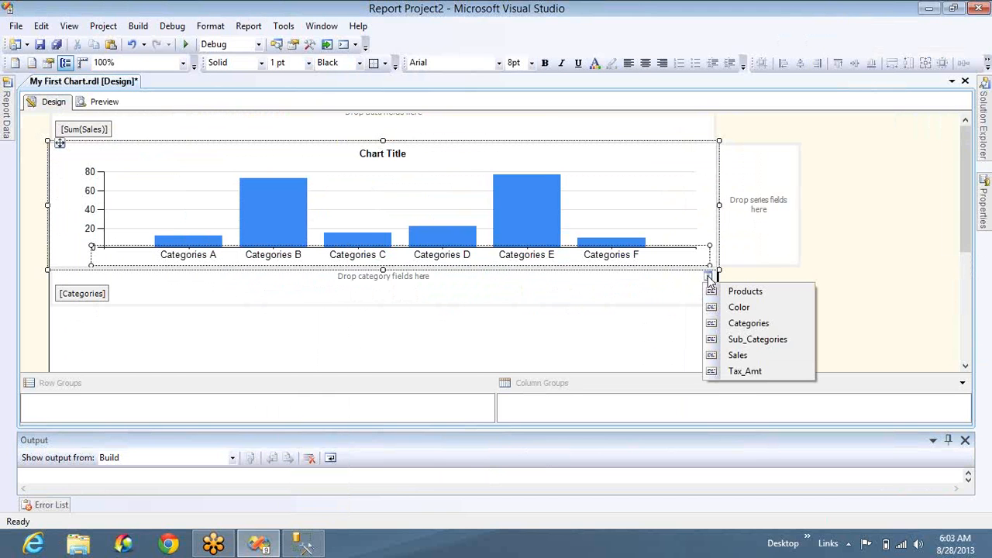
pyautogui.click(733, 307)
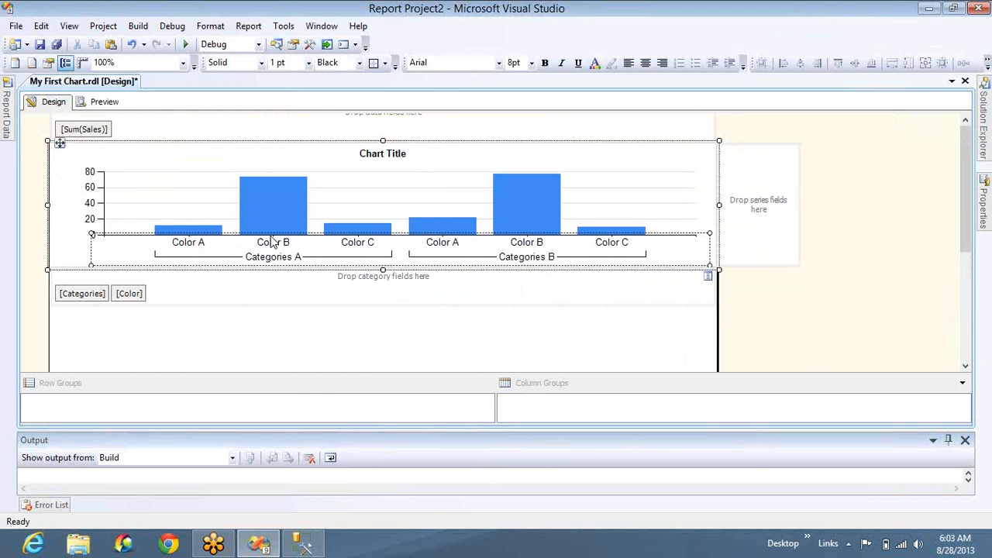
pyautogui.click(113, 106)
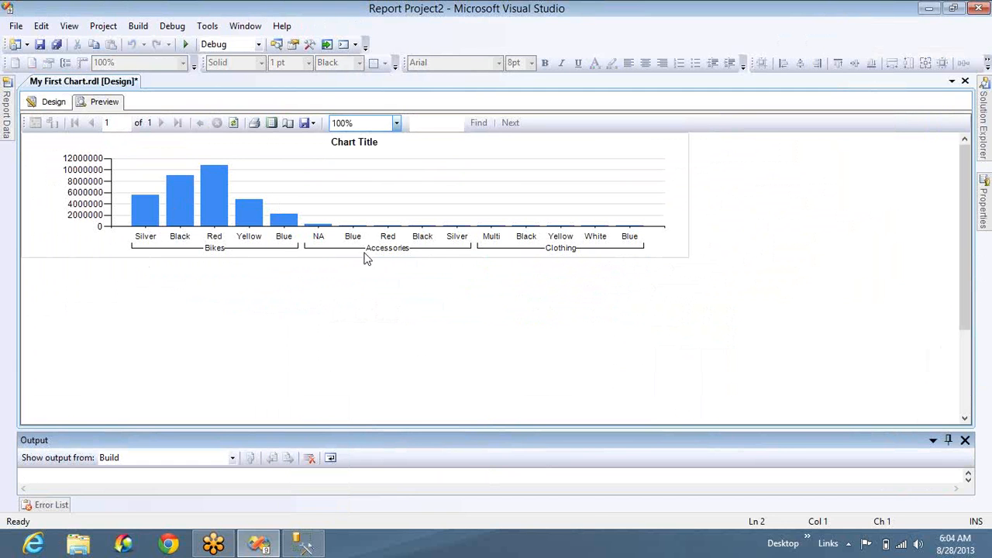
pyautogui.click(402, 253)
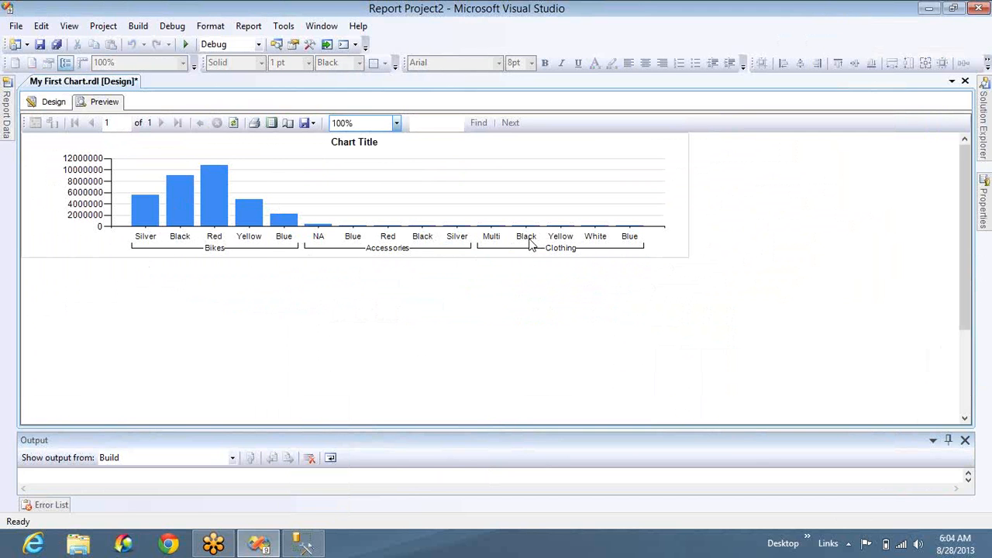
# - Delete Categories from the chart's category fields, keeping only Color, and preview the report
pyautogui.click(49, 102)
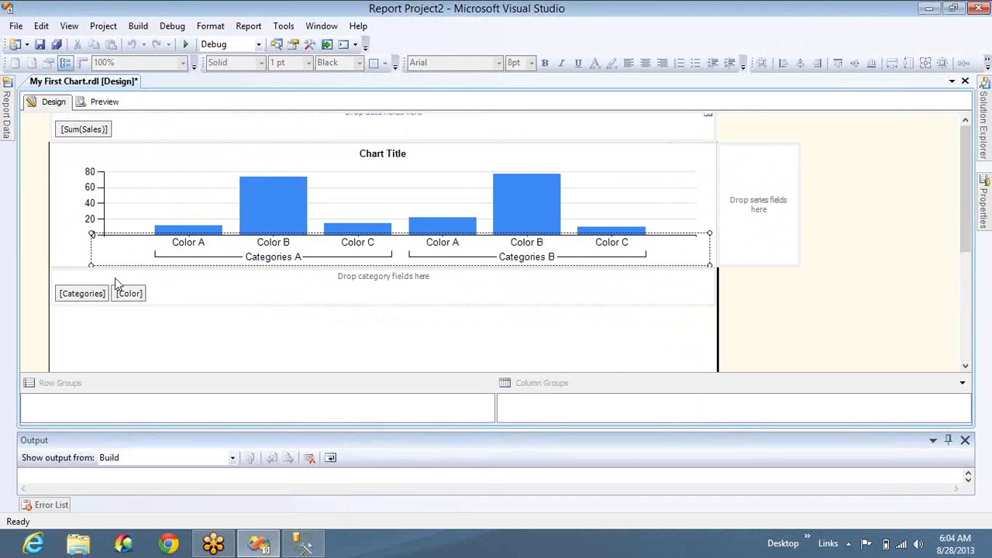
pyautogui.click(82, 294)
pyautogui.press('Delete')
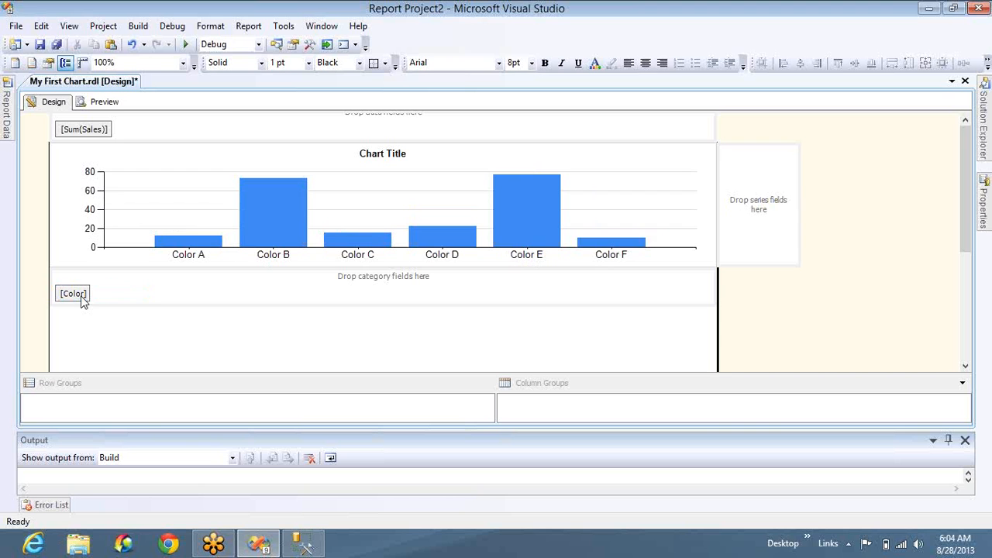
pyautogui.click(114, 108)
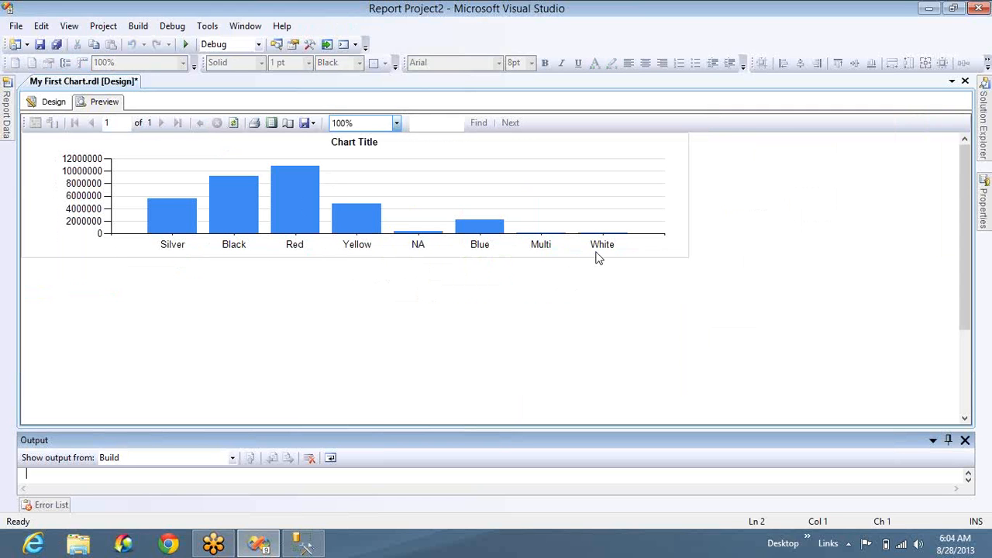
# - Add Categories as a second category field nested under Color and preview the report
pyautogui.click(48, 104)
pyautogui.click(124, 162)
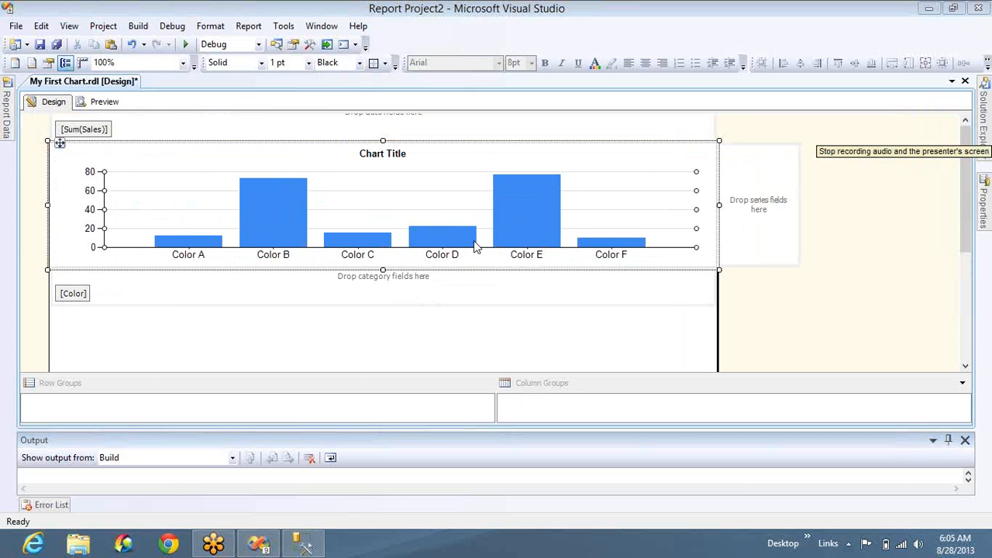
pyautogui.click(709, 277)
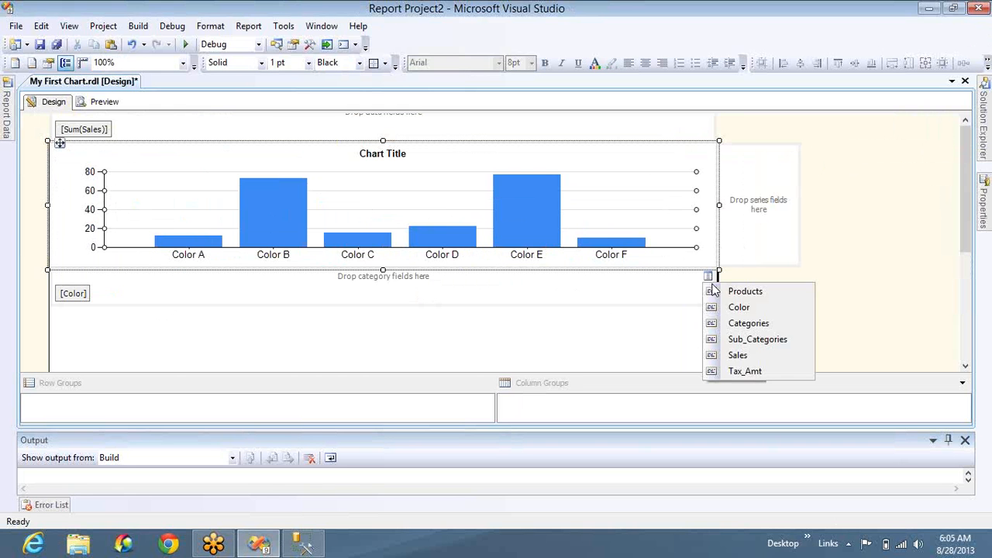
pyautogui.click(726, 326)
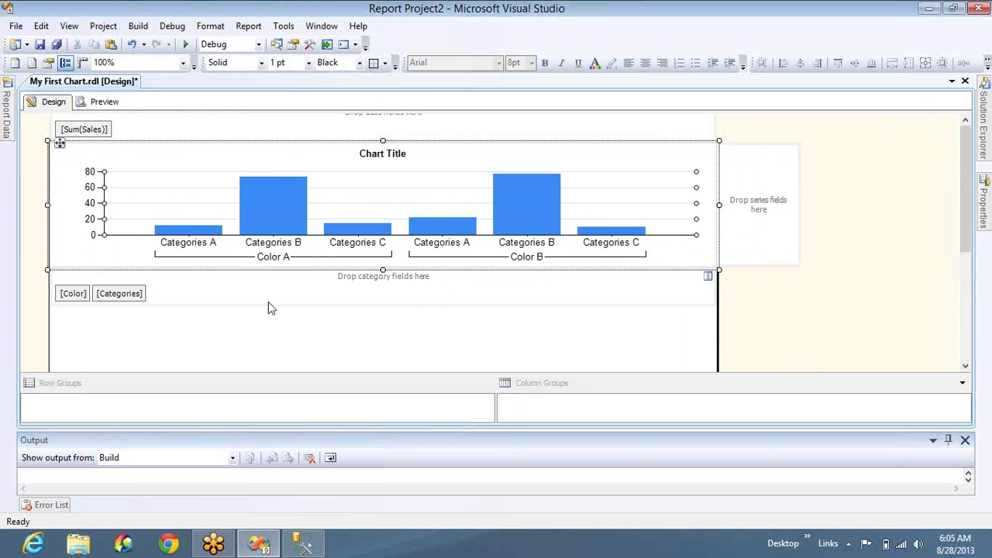
pyautogui.click(104, 101)
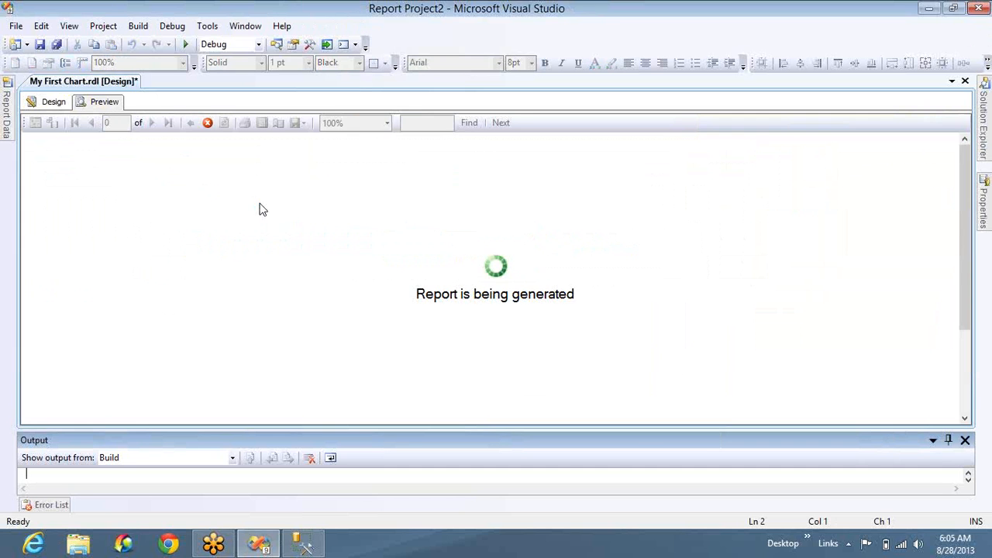
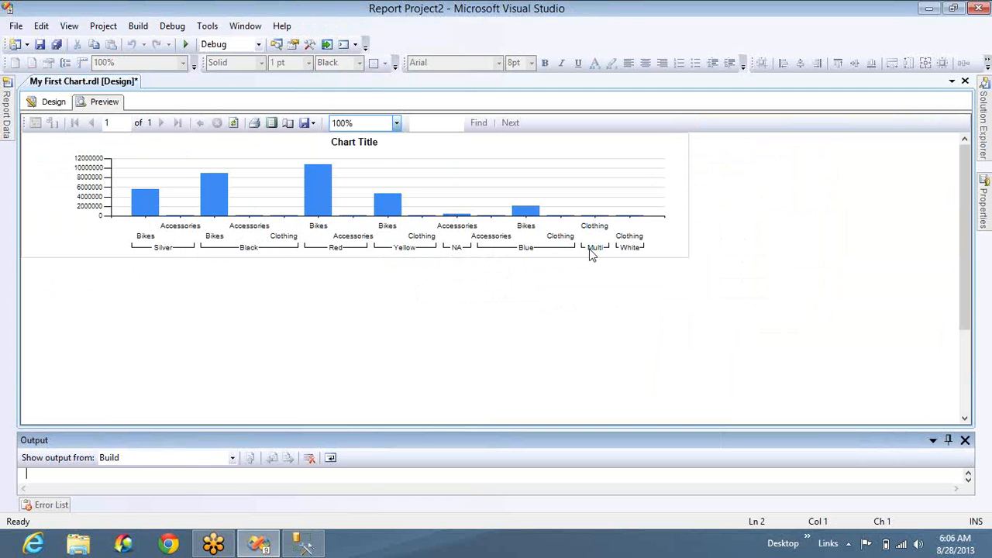
# - Move the Color category field behind Categories so colors are grouped within each category, and preview the report
pyautogui.click(55, 103)
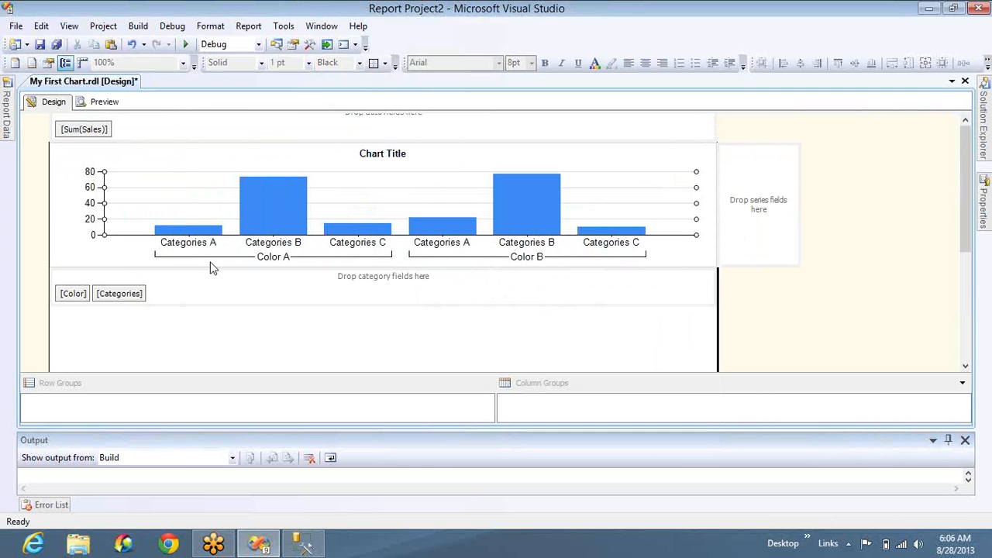
pyautogui.moveTo(68, 301); pyautogui.dragTo(178, 306)
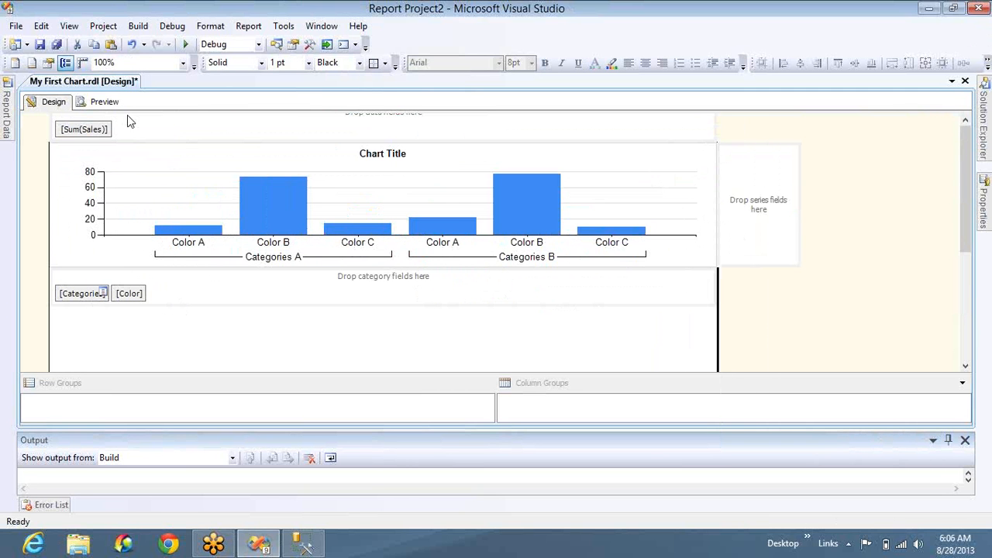
pyautogui.click(106, 104)
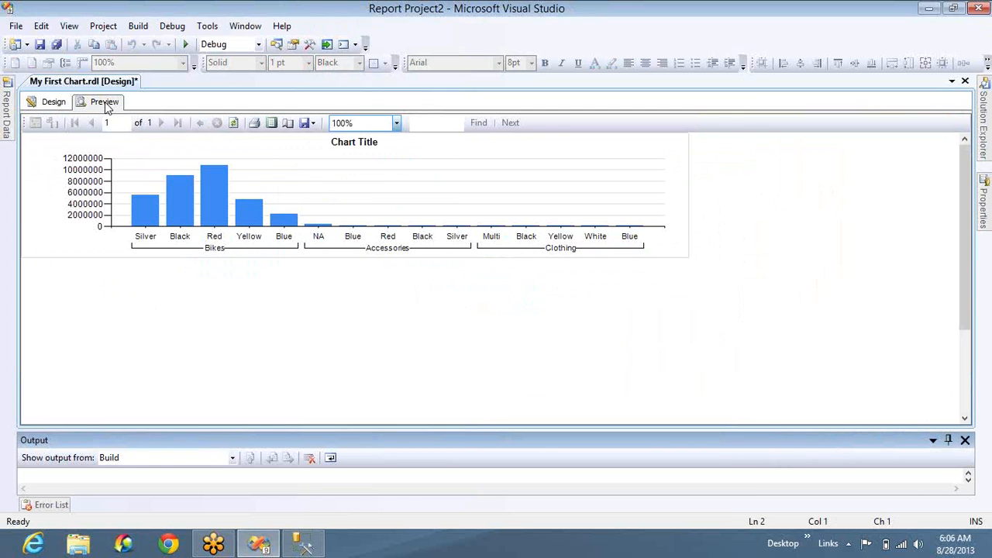
# - Remove Categories from the two category fields of the chart and preview Sales by Color alone
pyautogui.click(52, 102)
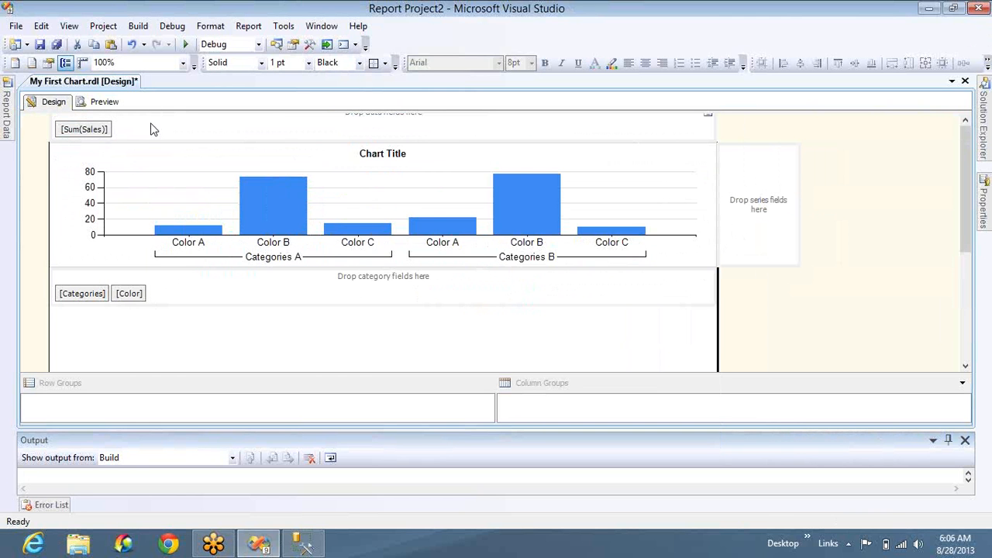
pyautogui.click(94, 186)
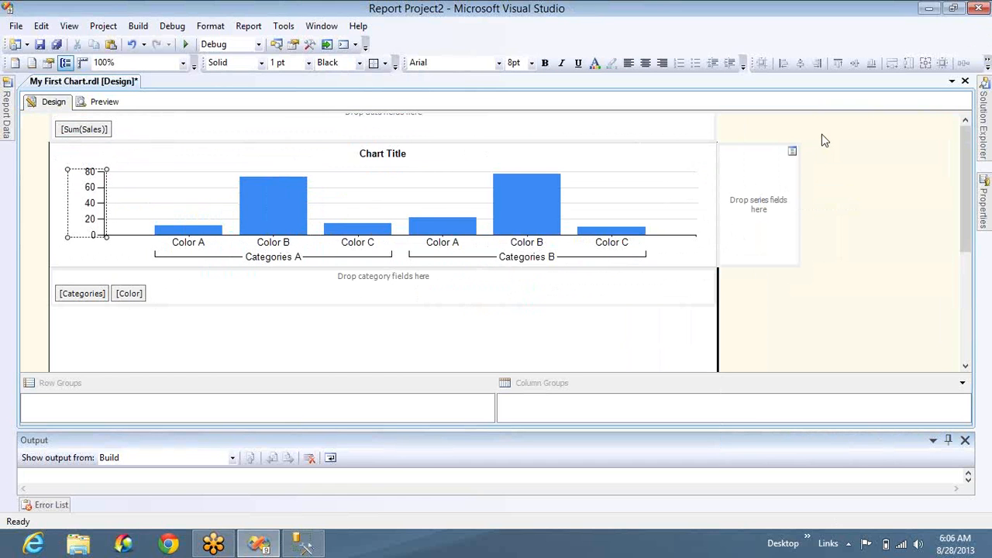
pyautogui.click(83, 294)
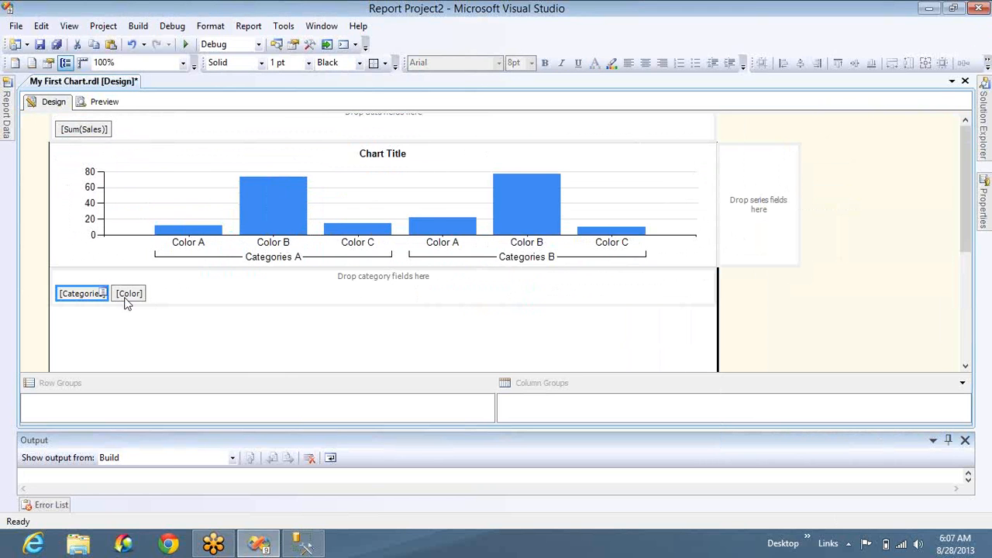
pyautogui.press('Delete')
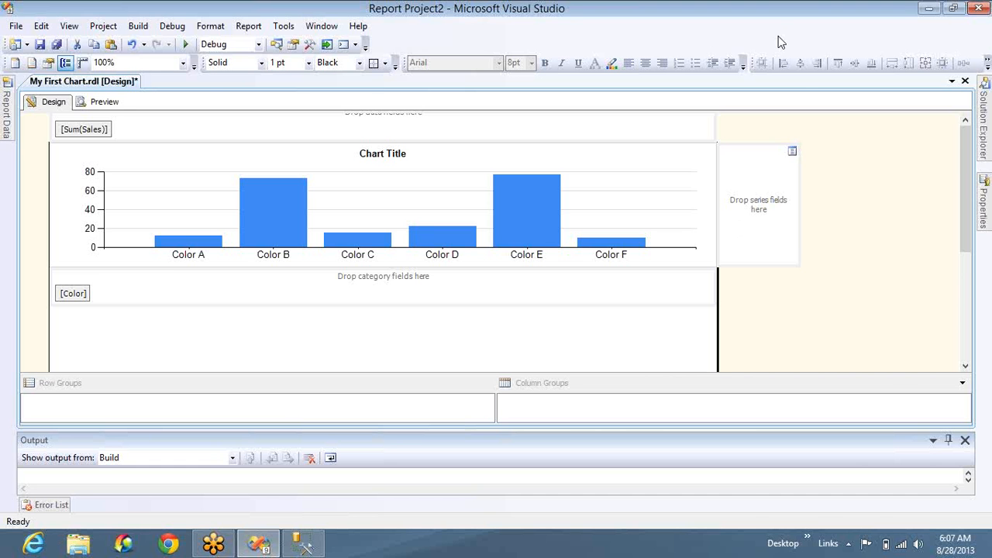
pyautogui.click(104, 102)
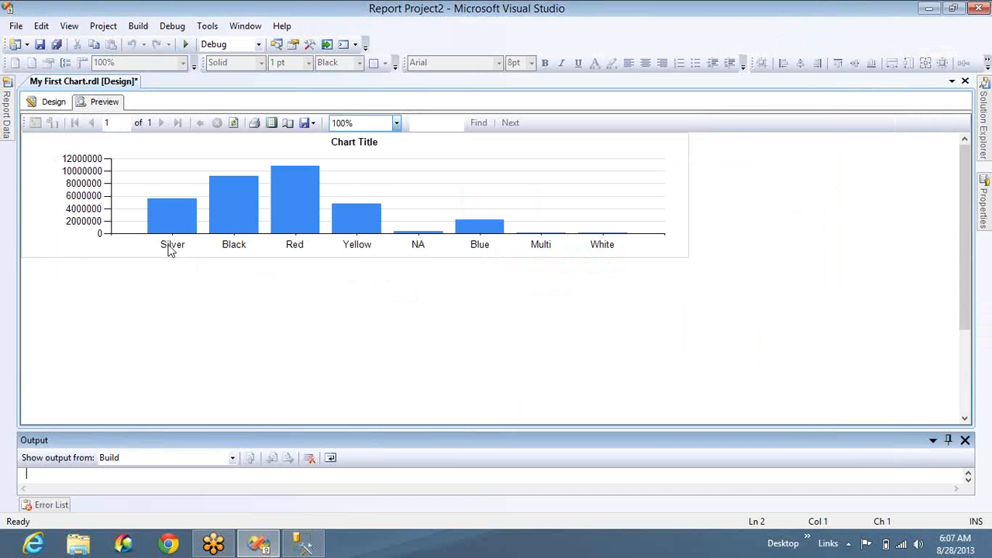
pyautogui.click(168, 245)
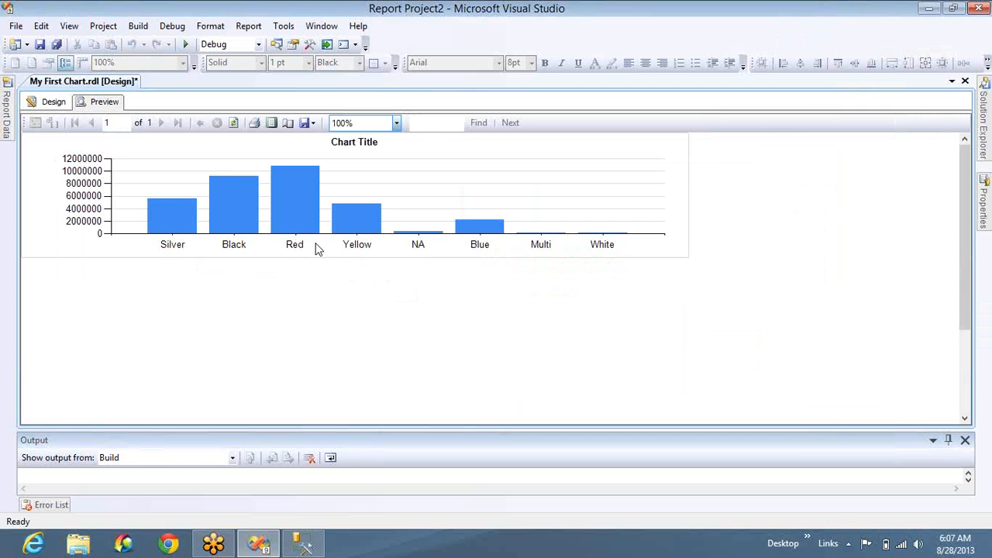
# - Add Categories as the chart's series field, preview the report, and return to the design view
pyautogui.click(55, 103)
pyautogui.click(631, 217)
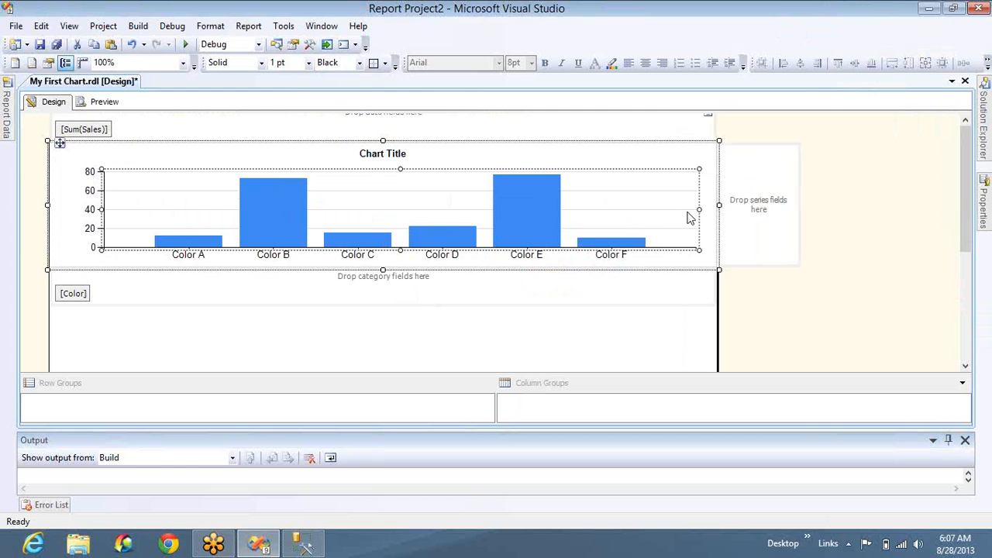
pyautogui.click(793, 152)
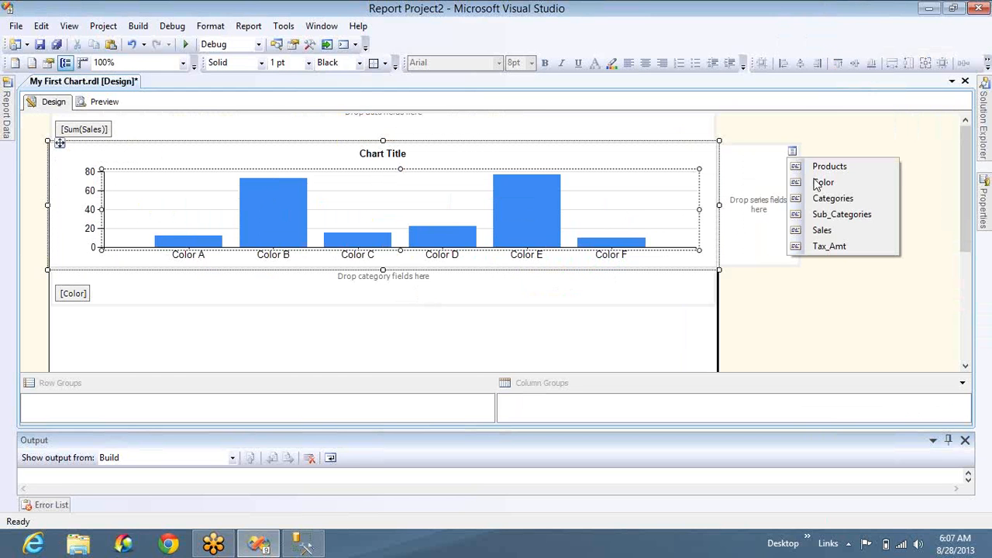
pyautogui.click(823, 203)
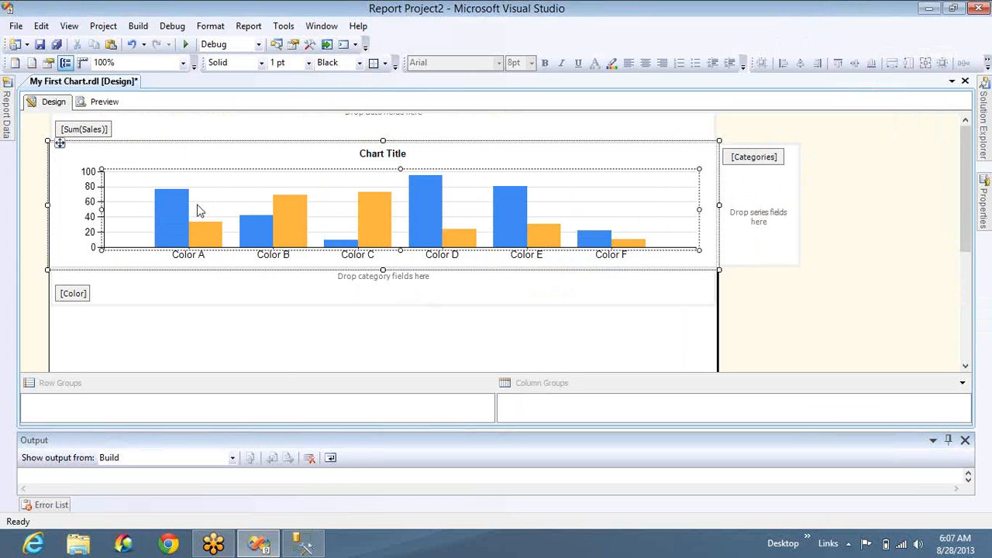
pyautogui.click(109, 102)
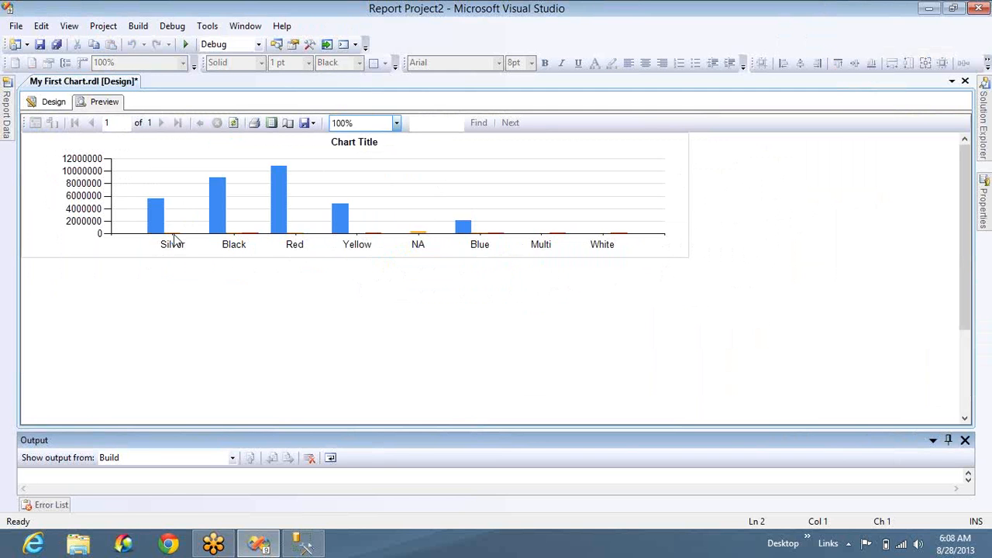
pyautogui.click(173, 235)
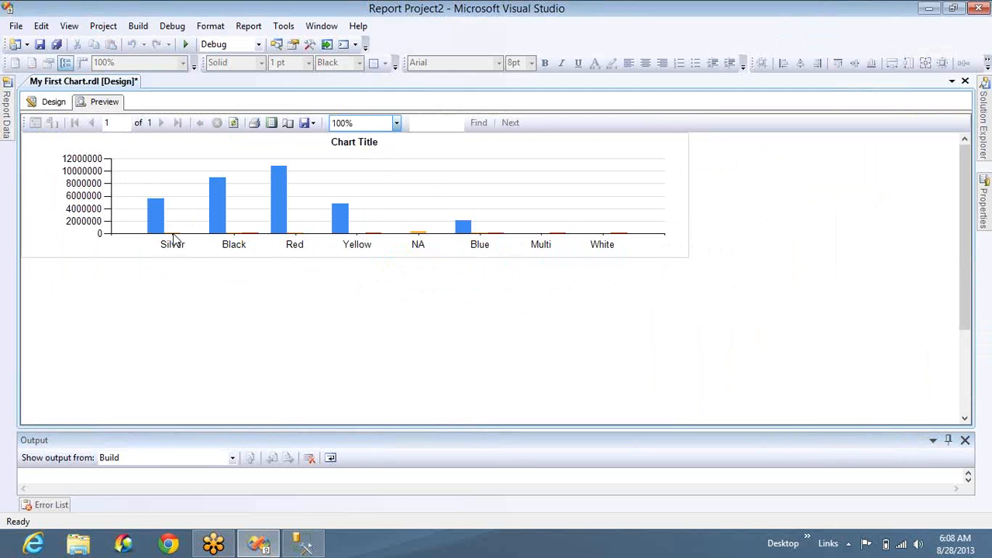
pyautogui.click(54, 101)
pyautogui.rightClick(533, 162)
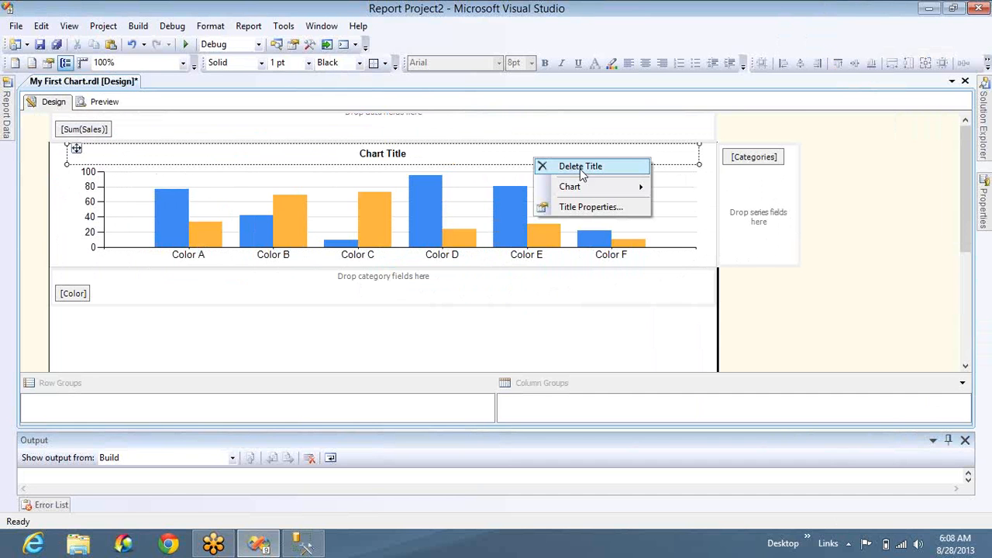
pyautogui.rightClick(547, 244)
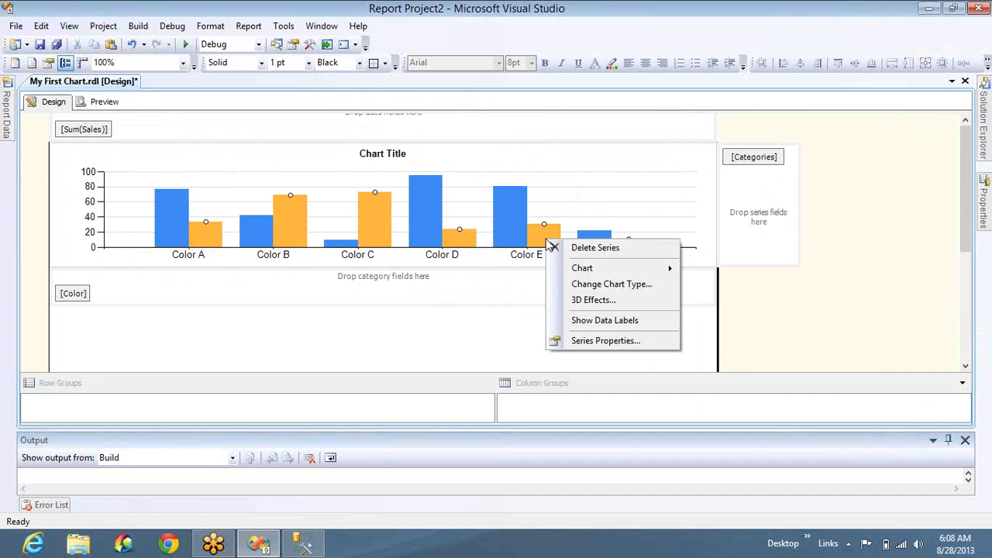
pyautogui.rightClick(504, 277)
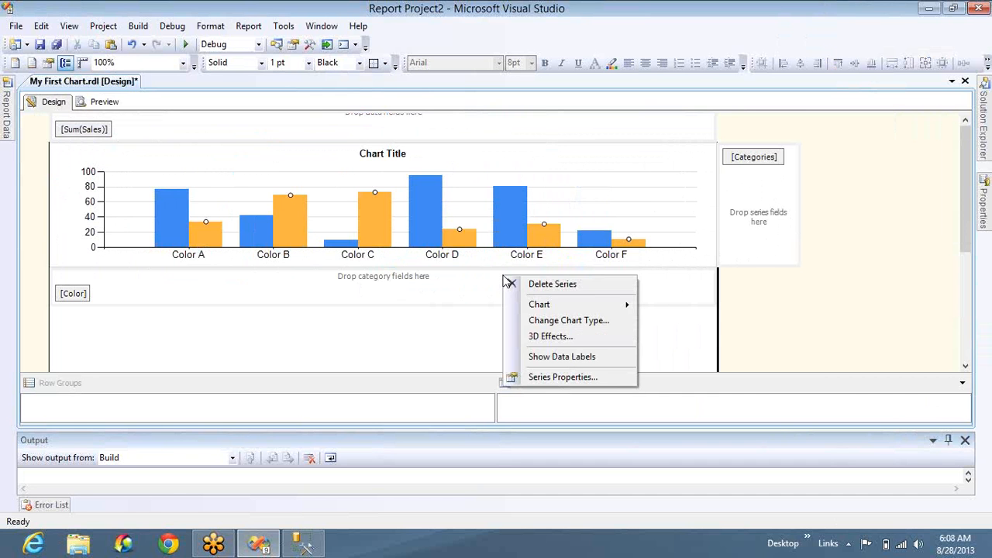
pyautogui.click(350, 383)
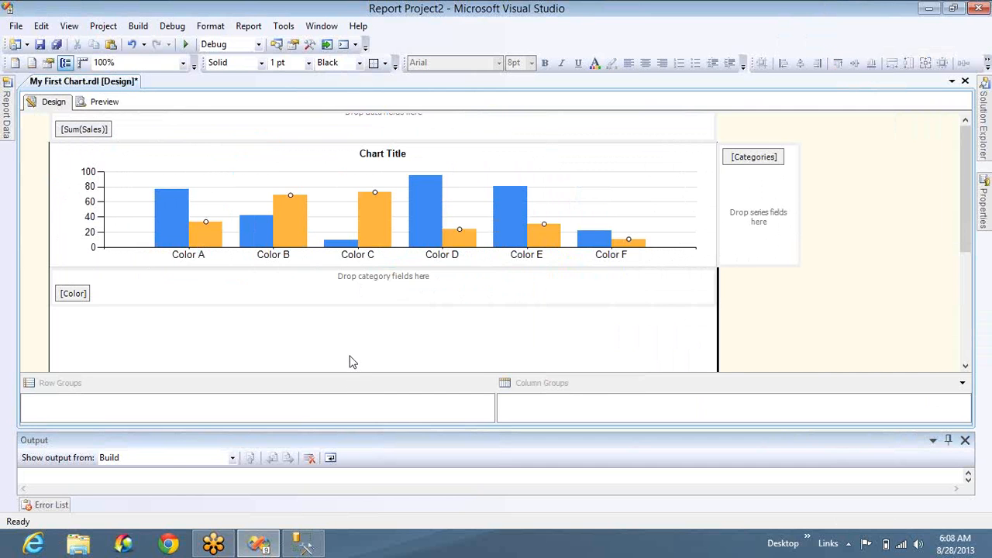
pyautogui.rightClick(658, 183)
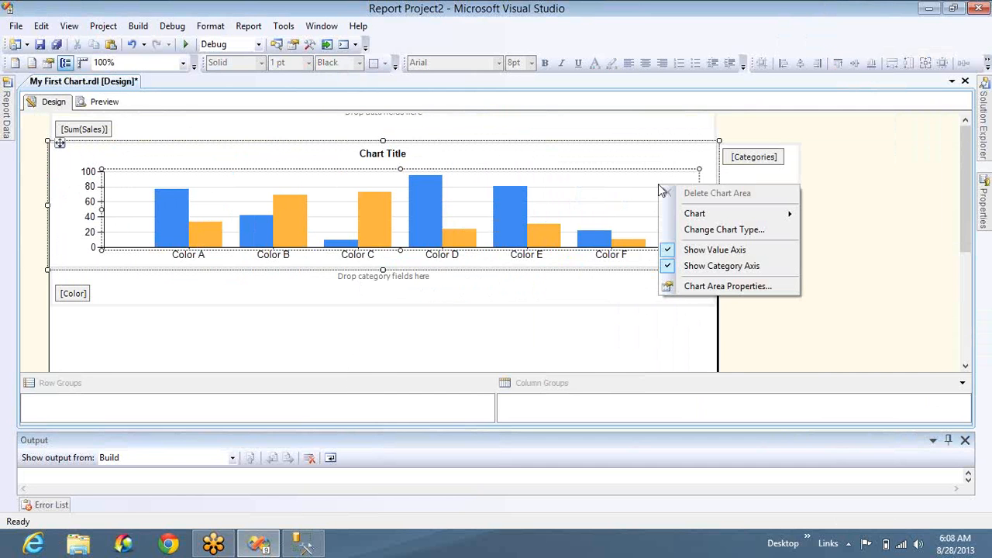
pyautogui.rightClick(655, 259)
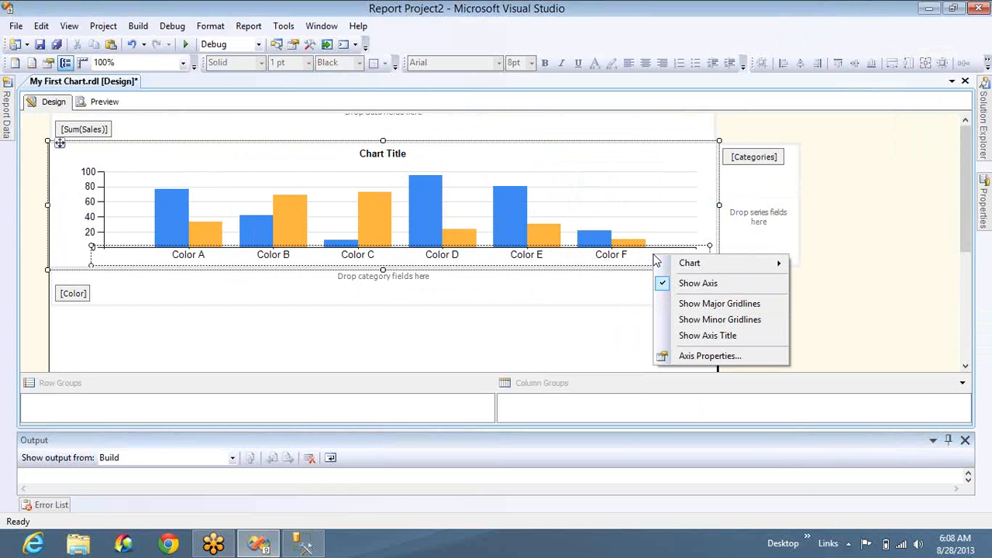
pyautogui.moveTo(704, 268)
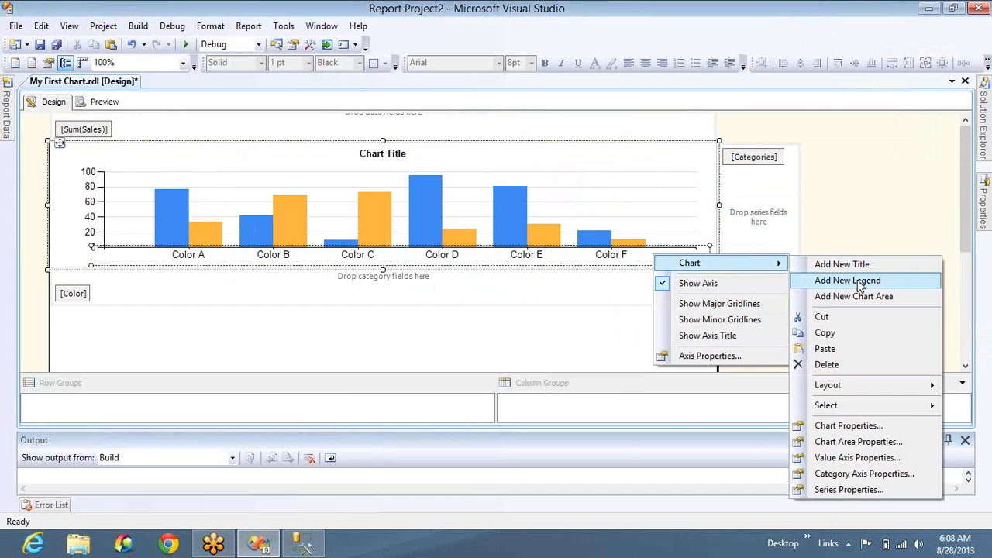
# - Open the properties of the whole chart and view its visibility settings
pyautogui.rightClick(657, 164)
pyautogui.rightClick(657, 163)
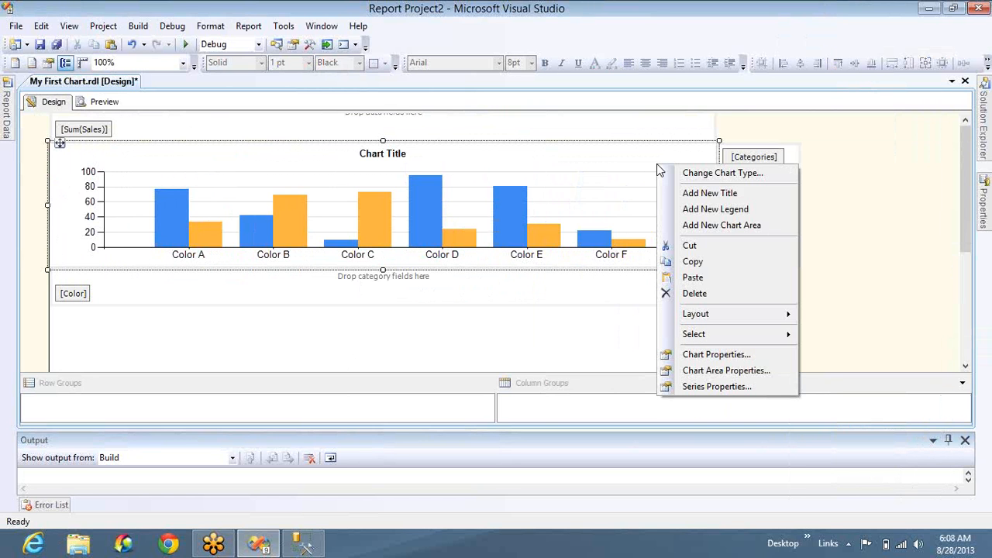
pyautogui.click(719, 354)
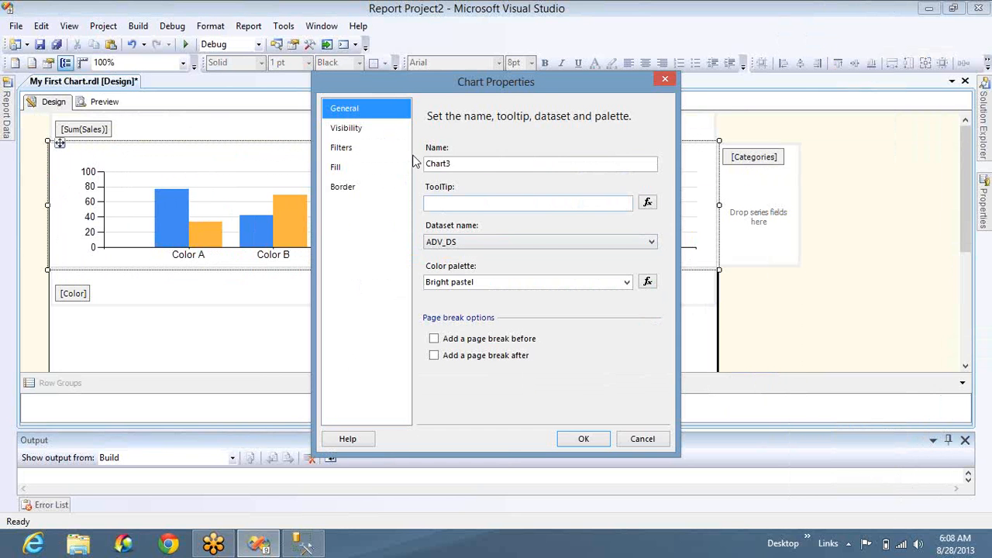
pyautogui.click(369, 130)
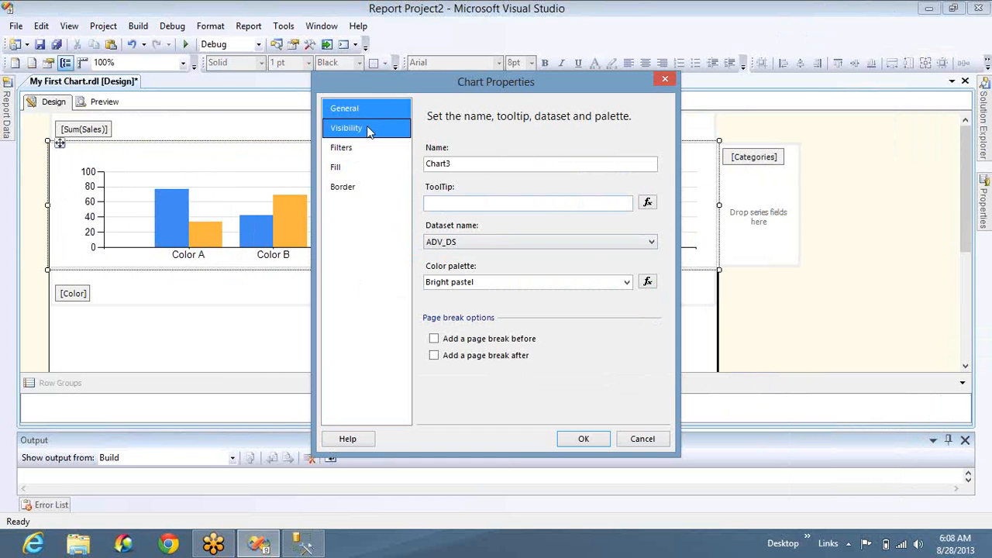
pyautogui.click(347, 167)
pyautogui.click(664, 82)
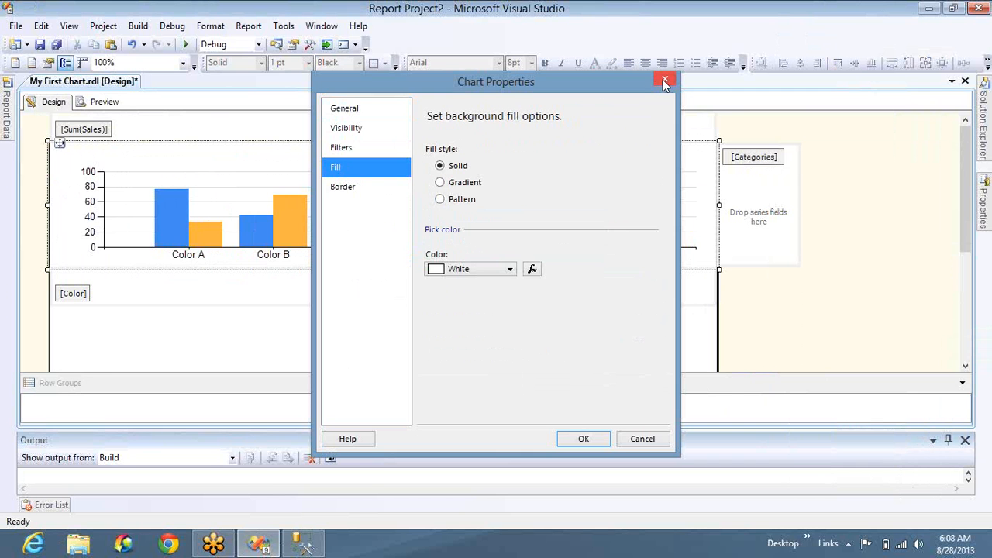
pyautogui.rightClick(674, 159)
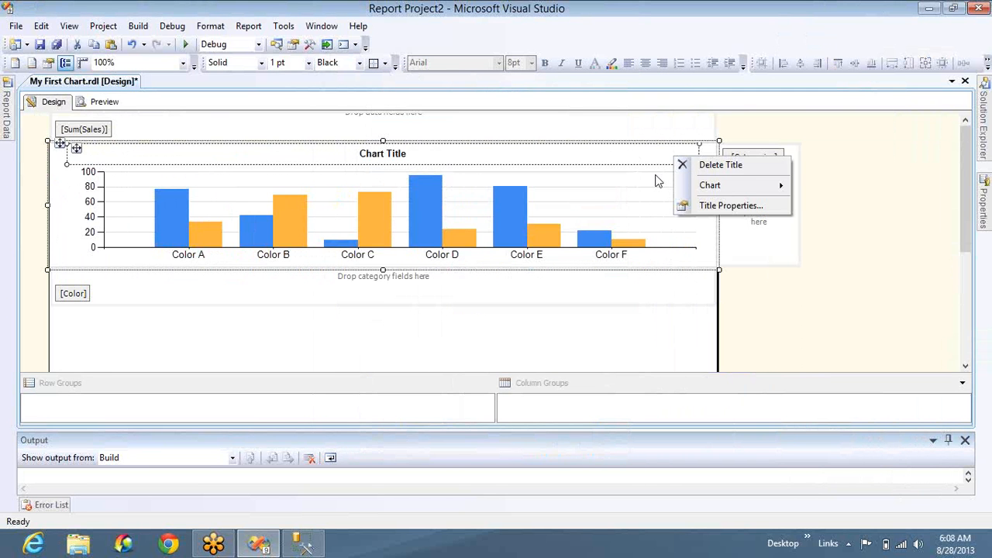
pyautogui.rightClick(656, 177)
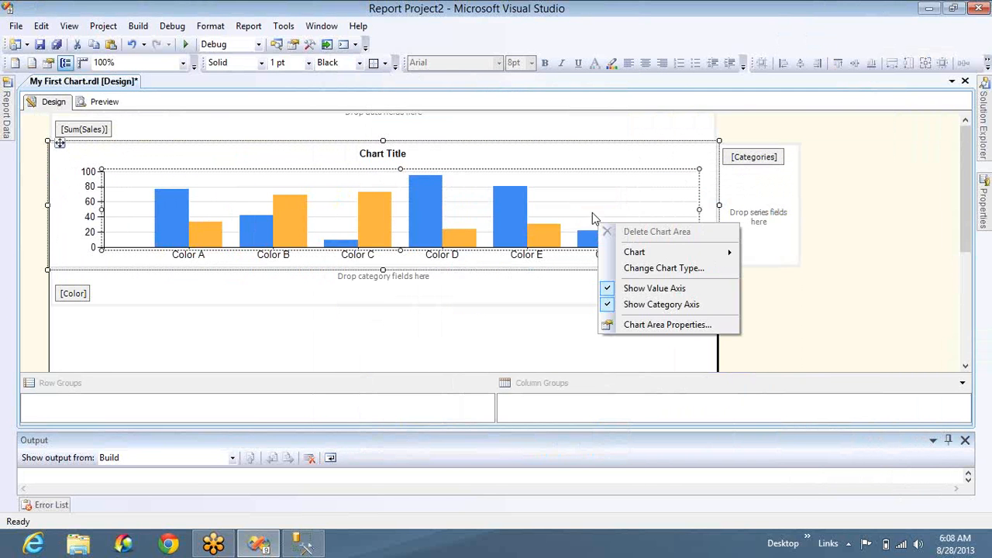
pyautogui.click(600, 376)
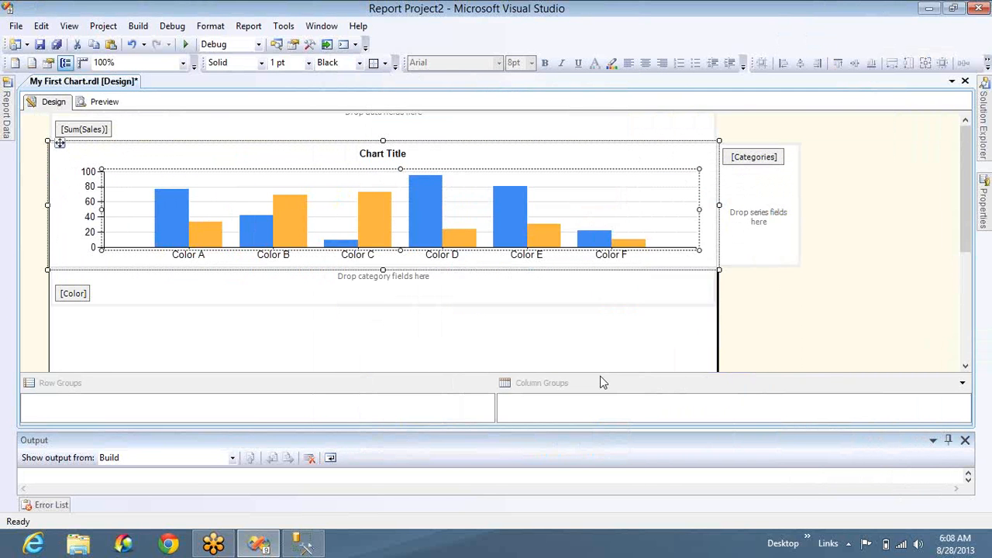
pyautogui.click(670, 155)
pyautogui.rightClick(711, 209)
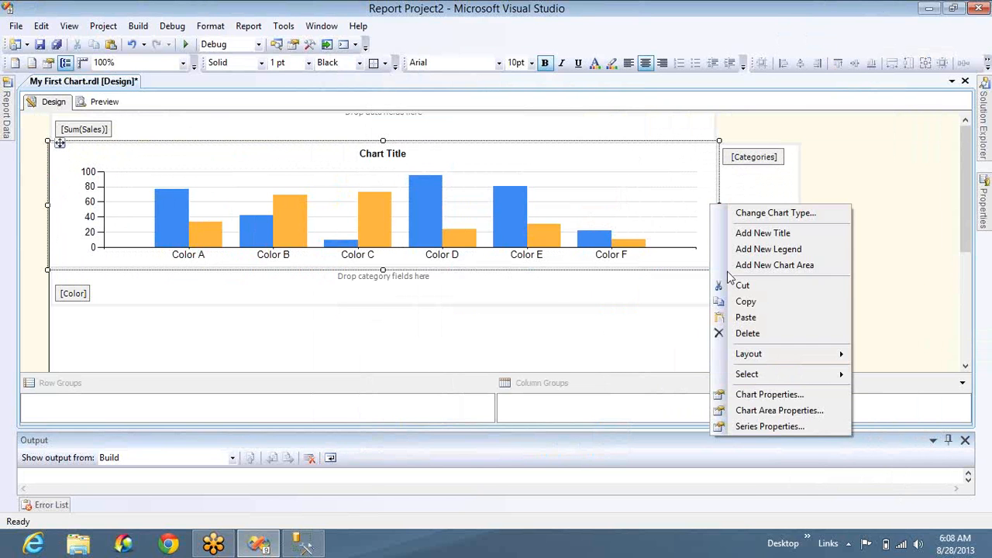
pyautogui.click(551, 307)
pyautogui.click(525, 338)
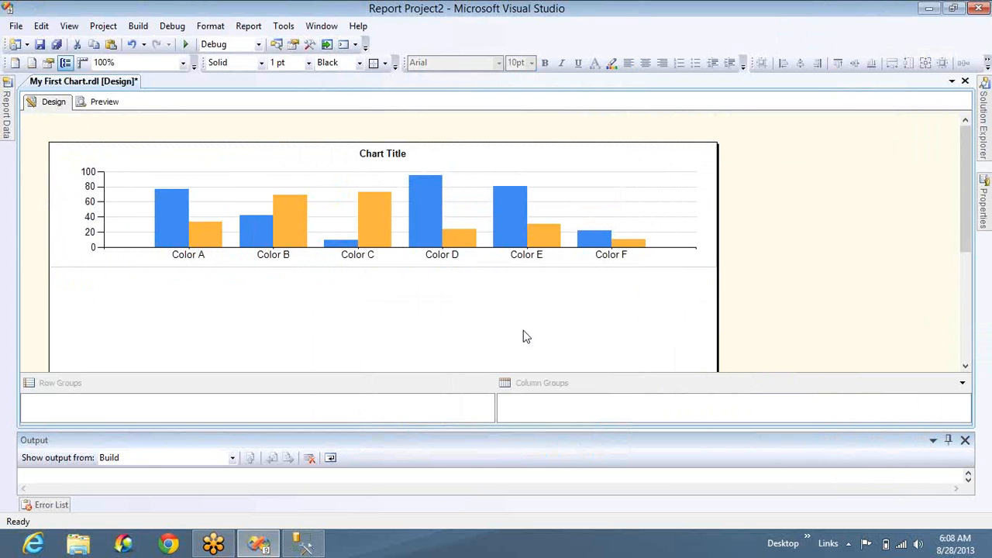
# - Show a legend for the categories on the chart and preview the report
pyautogui.rightClick(640, 201)
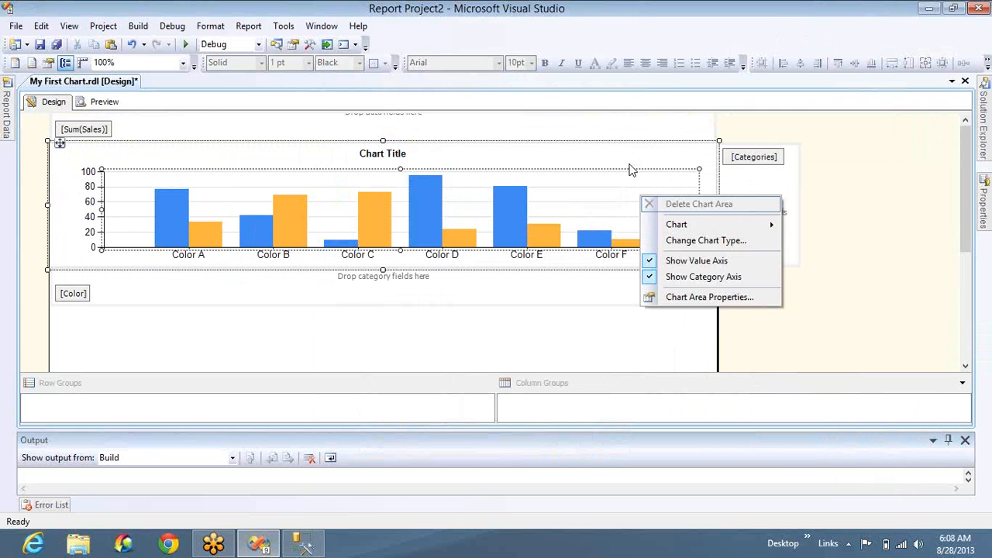
pyautogui.rightClick(632, 167)
pyautogui.click(671, 209)
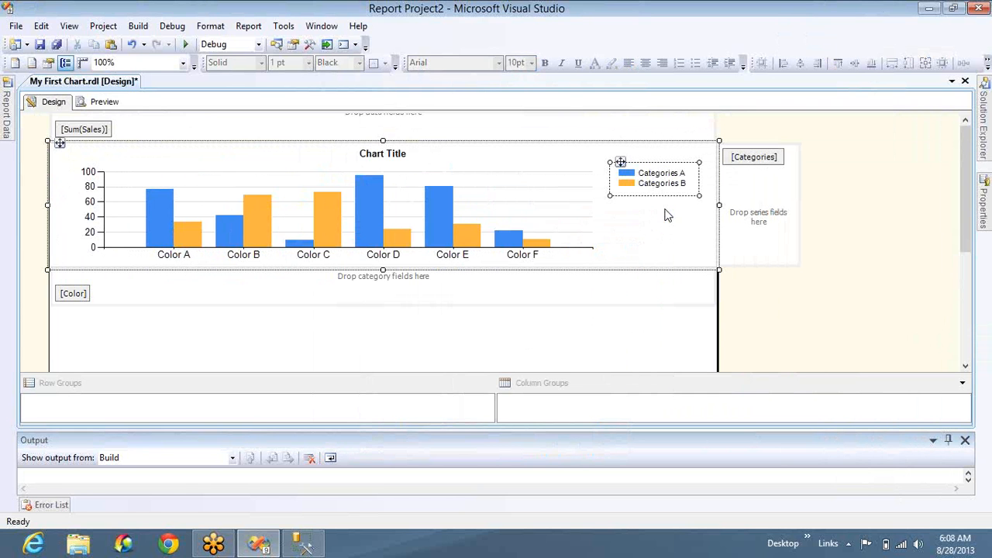
pyautogui.click(99, 102)
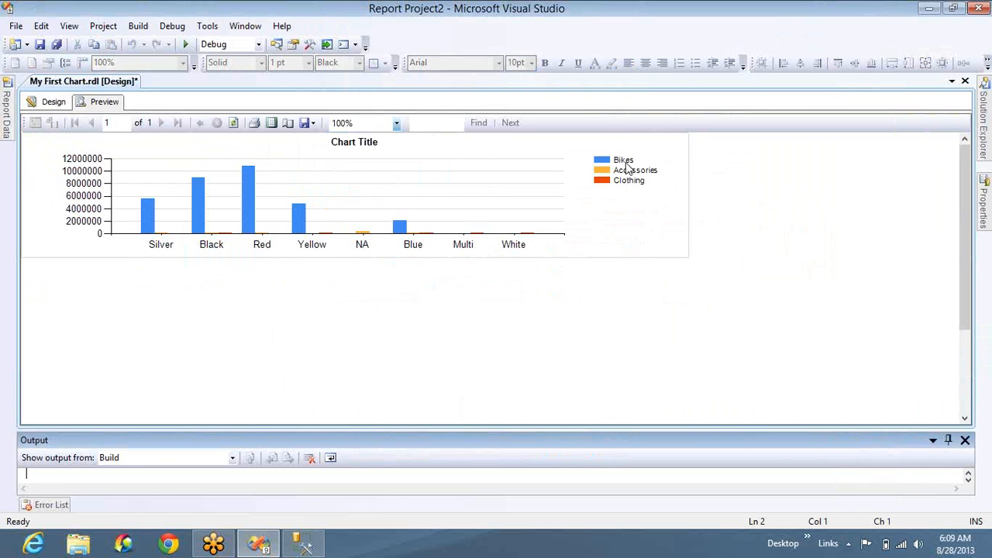
pyautogui.click(149, 217)
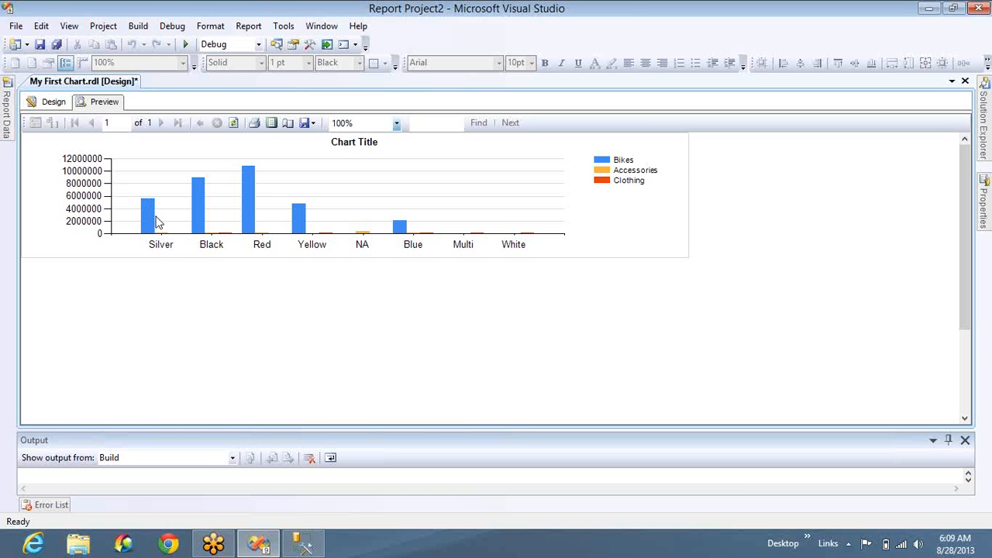
# - Return to the report design and open the ADV_DS dataset's properties to review its query and fields
pyautogui.click(68, 106)
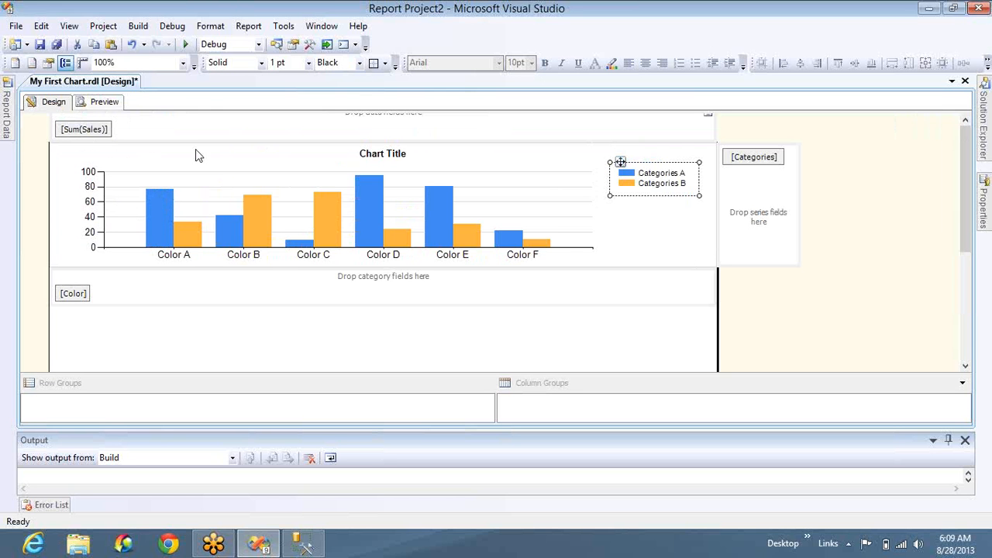
pyautogui.click(143, 159)
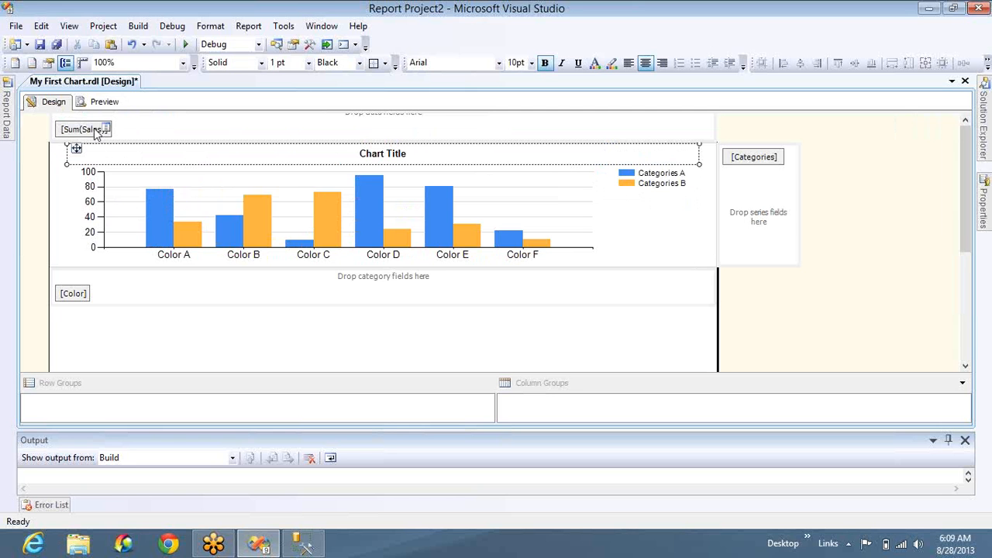
pyautogui.click(66, 168)
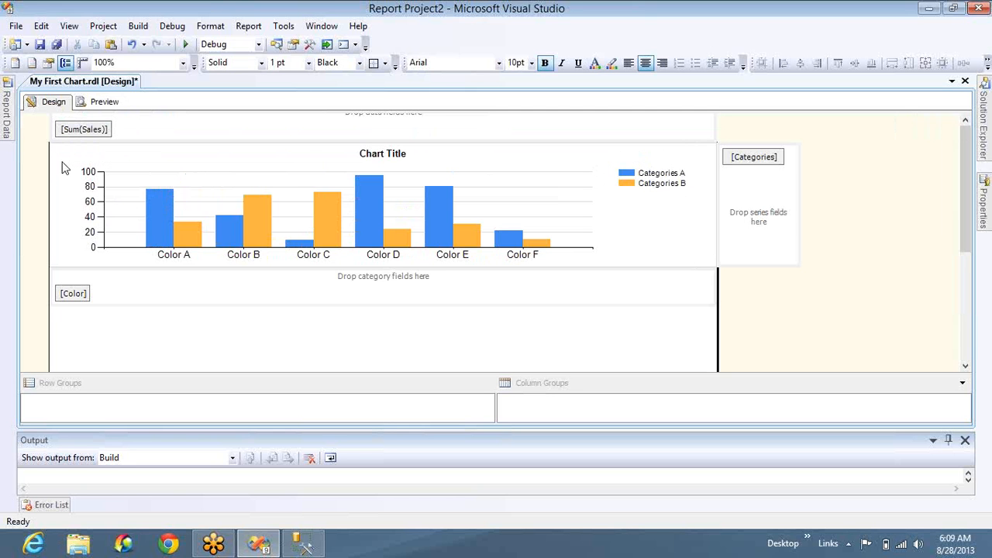
pyautogui.rightClick(65, 168)
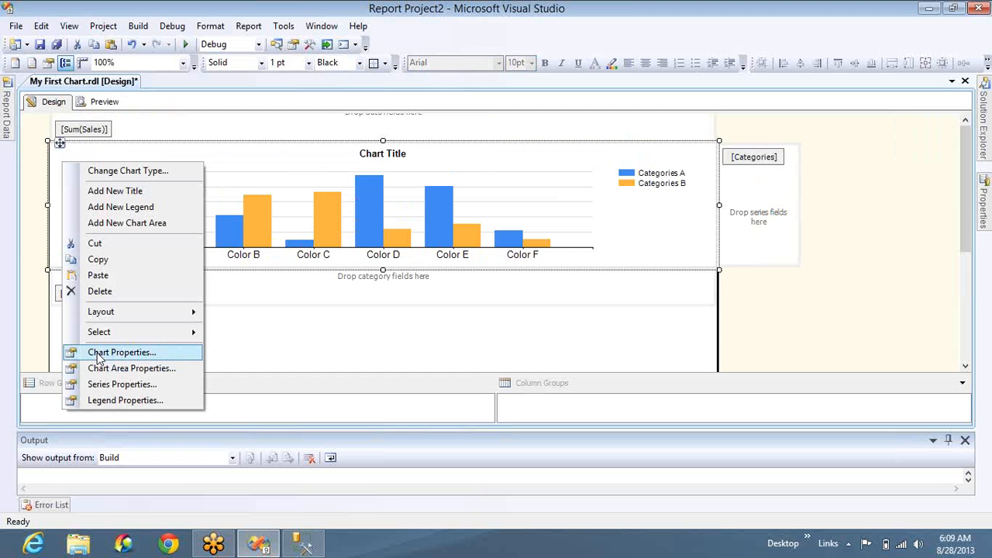
pyautogui.click(8, 140)
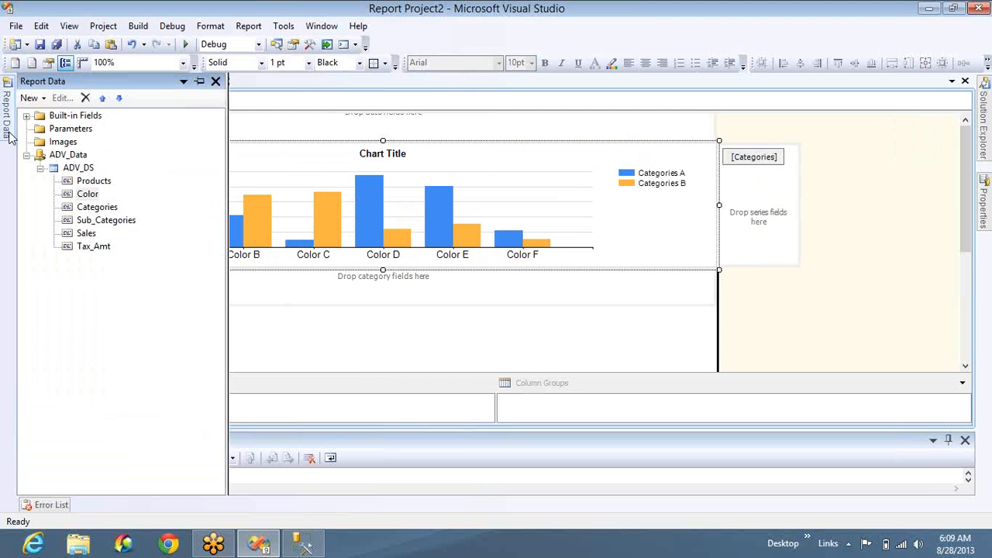
pyautogui.doubleClick(78, 169)
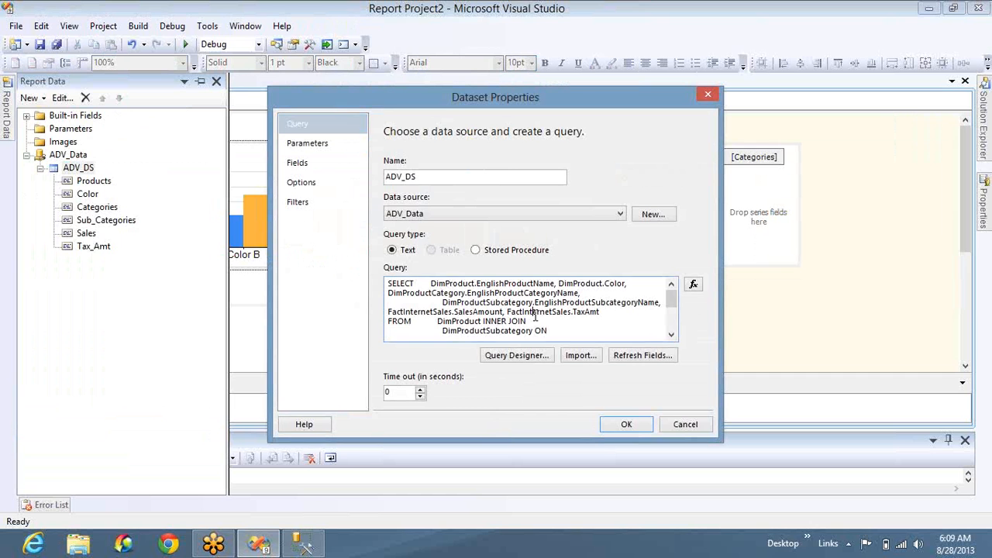
pyautogui.hotkey('ctrl', 'End')
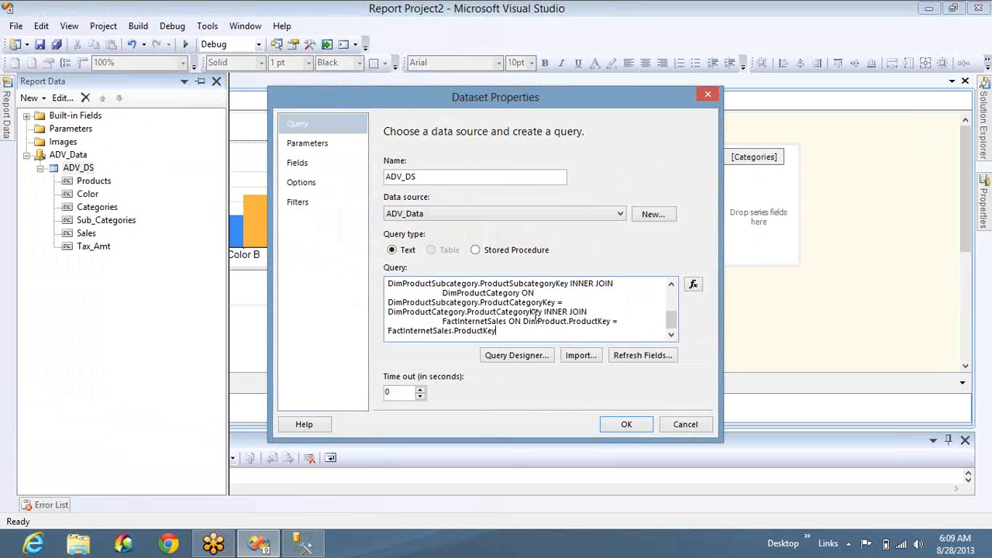
pyautogui.click(303, 163)
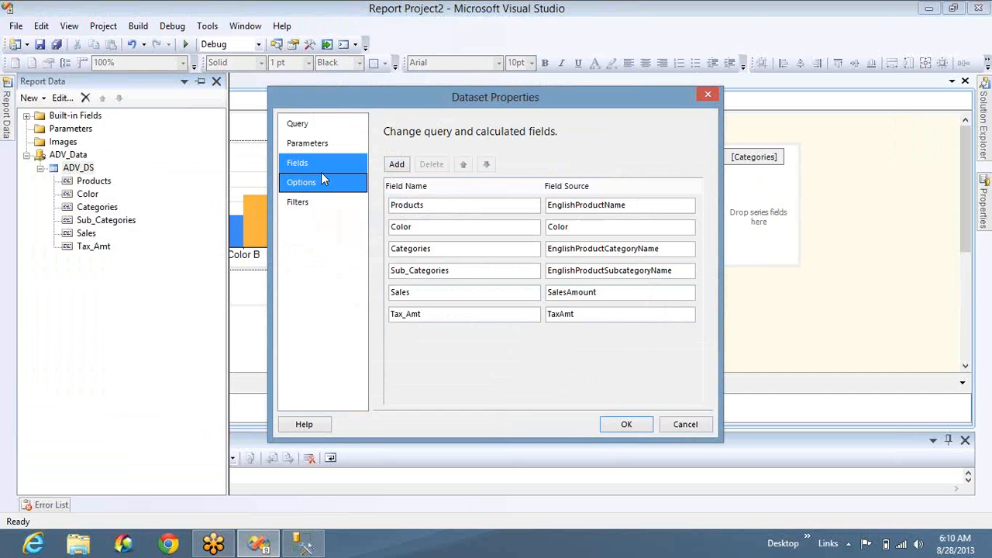
# - Add a filter to the ADV_DS dataset with [Categories] <> Bikes, apply it and preview the report
pyautogui.click(314, 200)
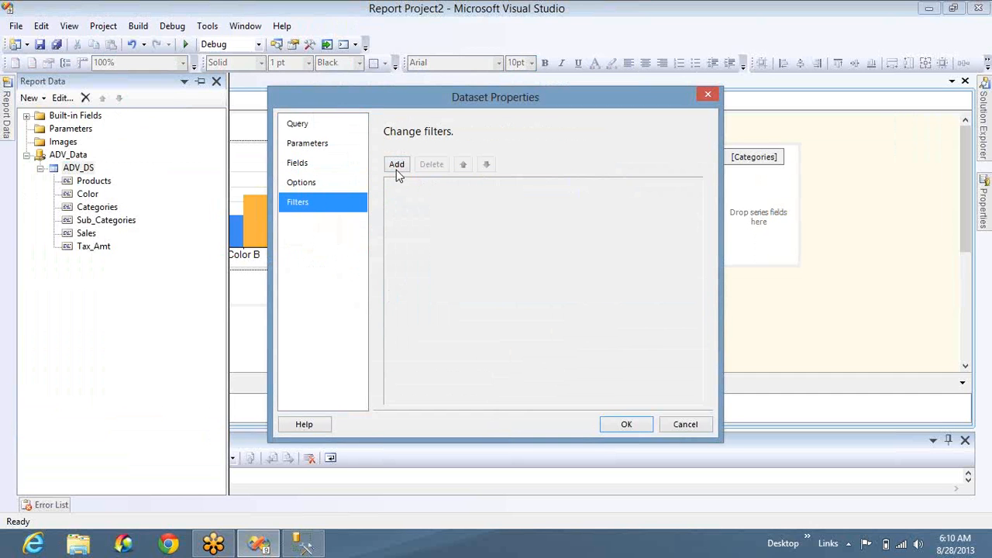
pyautogui.click(397, 167)
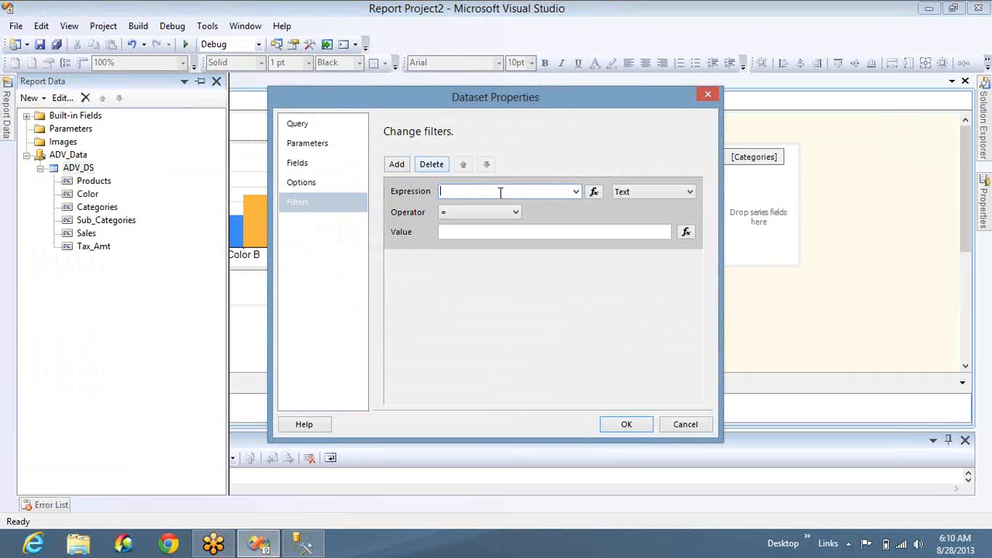
pyautogui.click(578, 191)
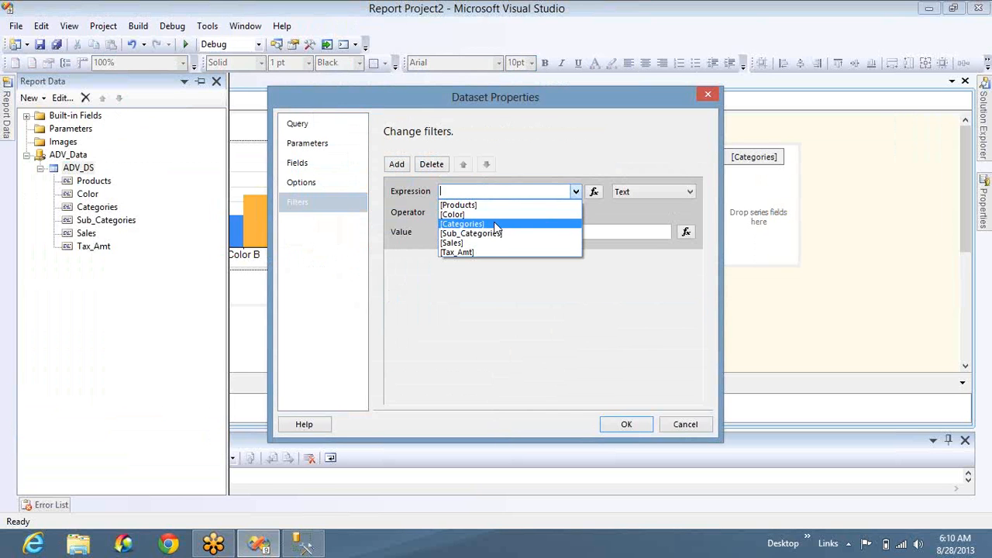
pyautogui.click(493, 224)
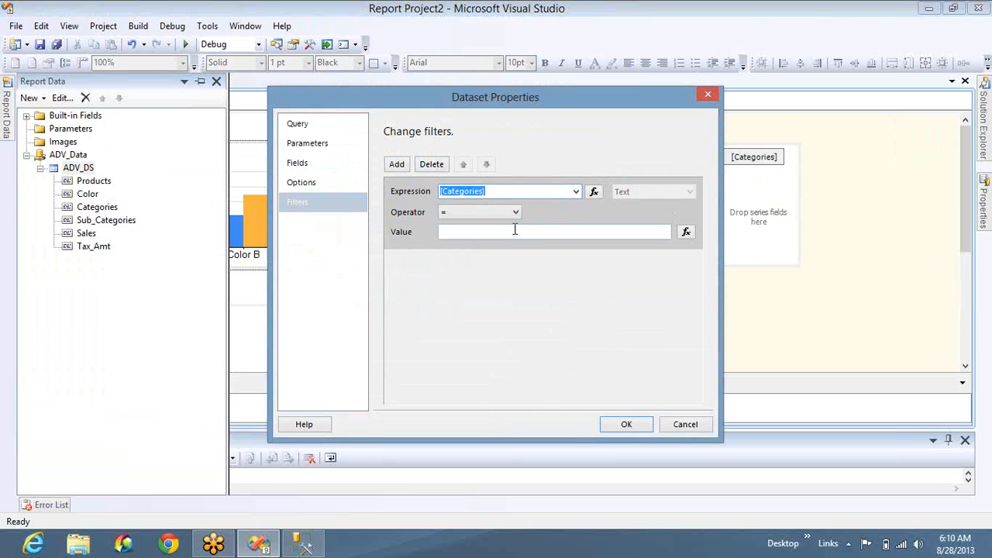
pyautogui.click(501, 211)
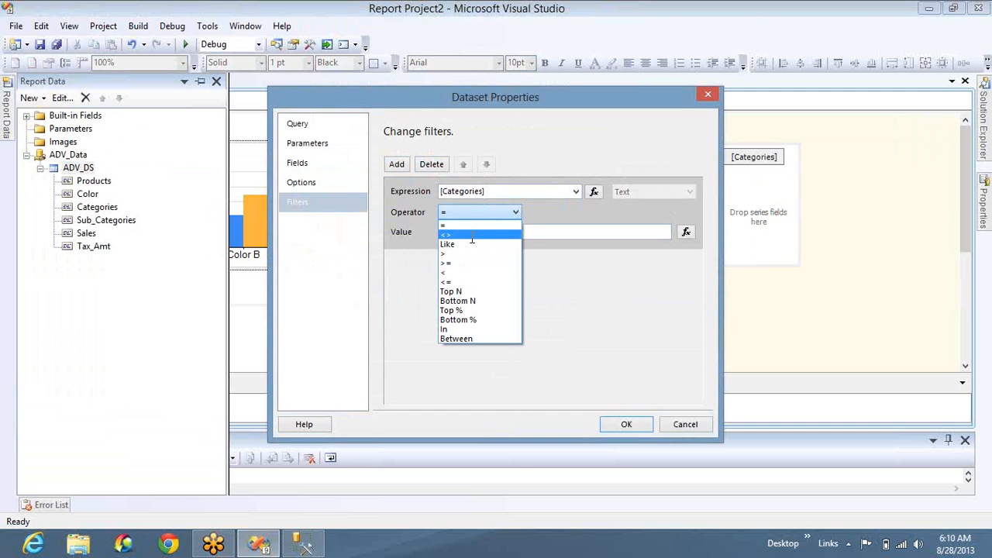
pyautogui.click(473, 236)
pyautogui.click(489, 233)
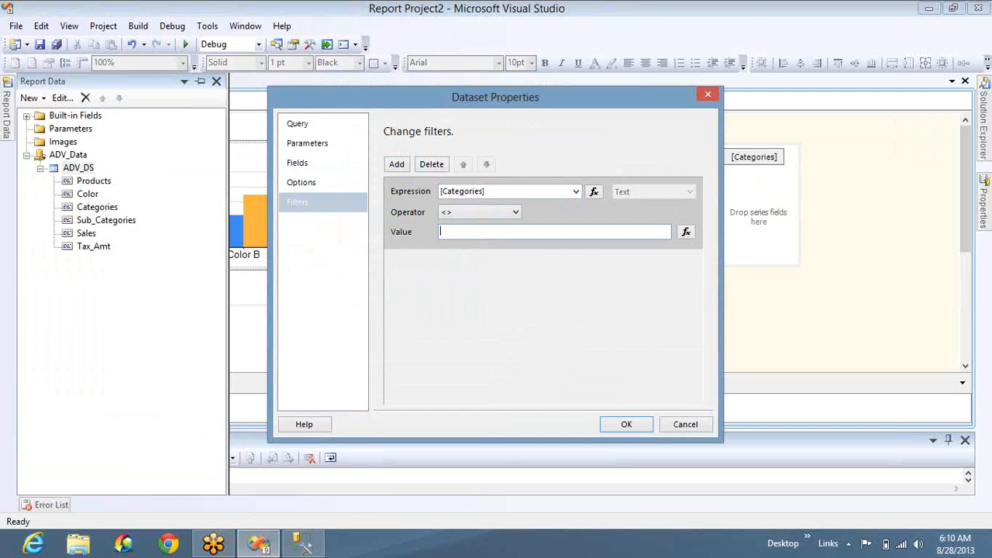
pyautogui.write('Bikes')
pyautogui.click(625, 426)
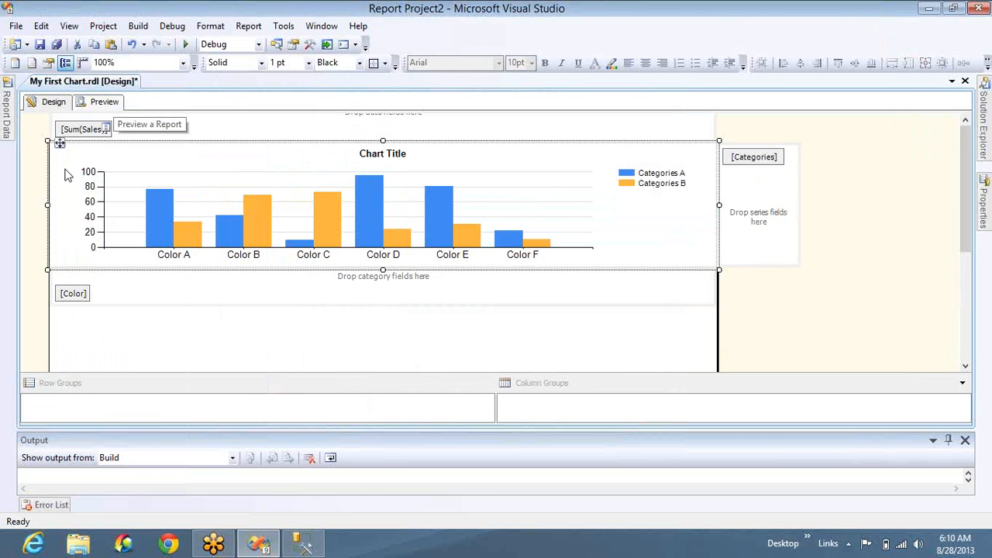
pyautogui.click(103, 104)
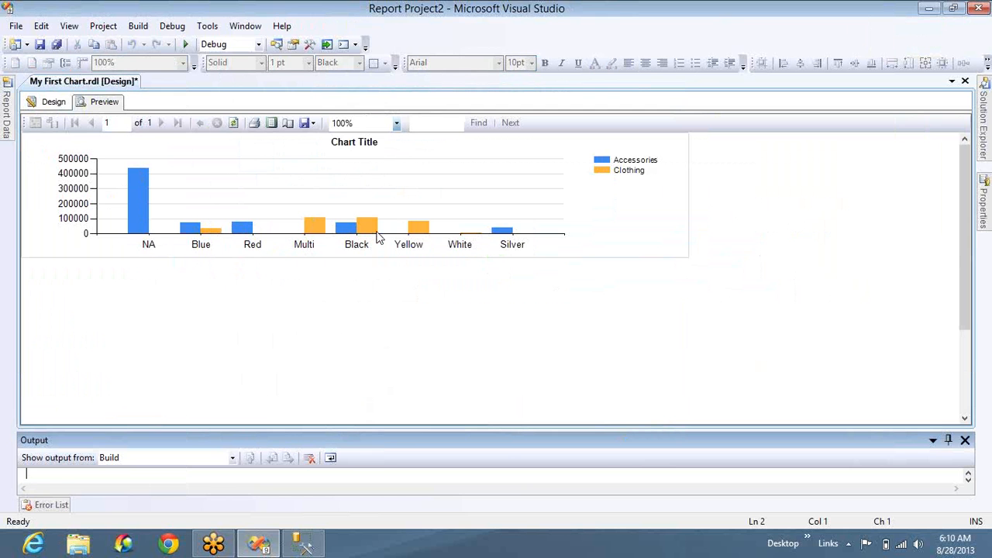
# - Move the Categories field from the chart's series fields to the category fields ahead of Color, and preview the report
pyautogui.click(53, 101)
pyautogui.click(661, 182)
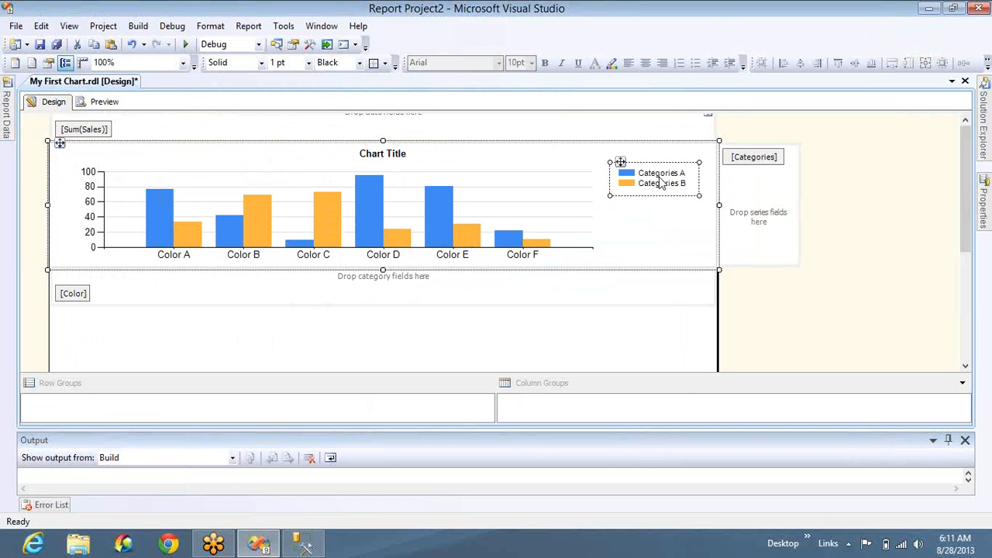
pyautogui.click(748, 158)
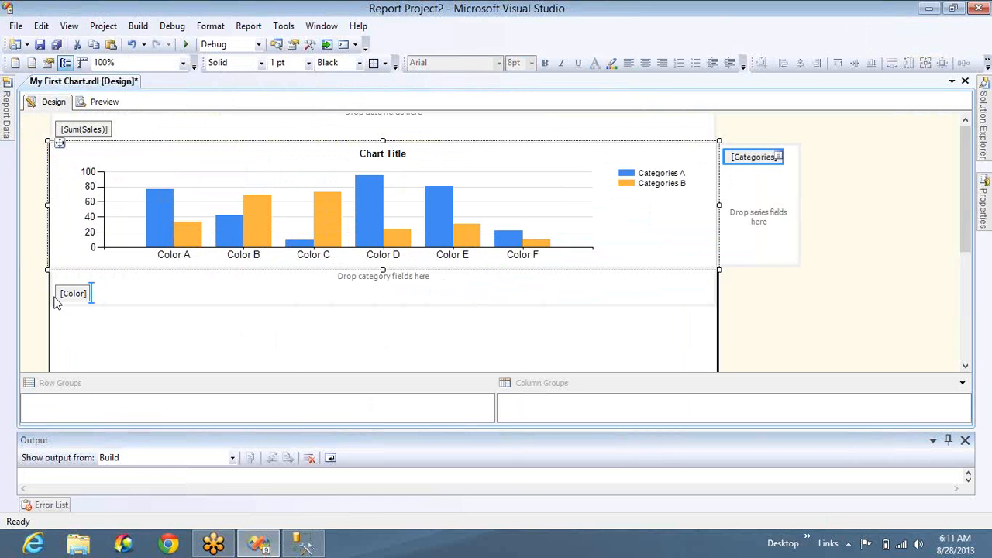
pyautogui.moveTo(56, 304); pyautogui.dragTo(55, 304)
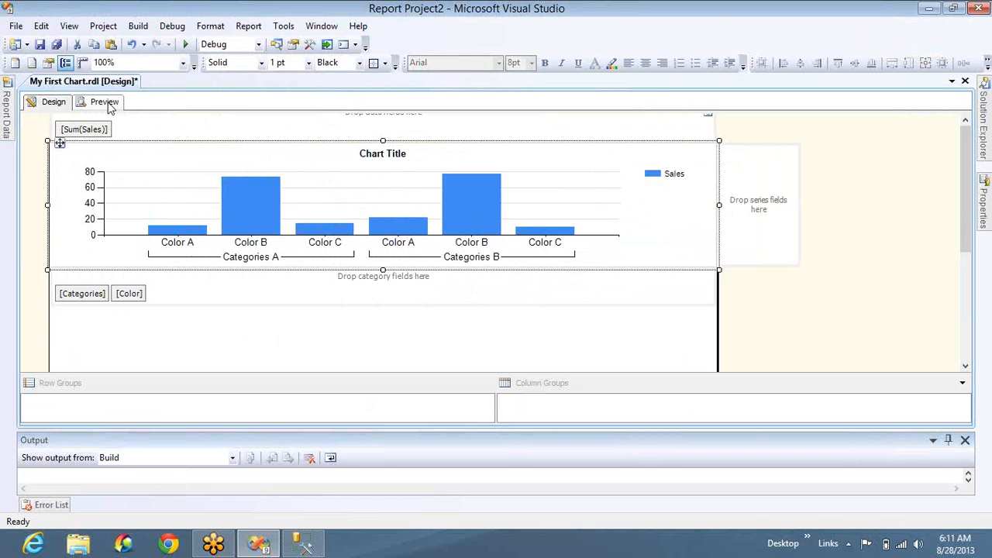
pyautogui.click(104, 101)
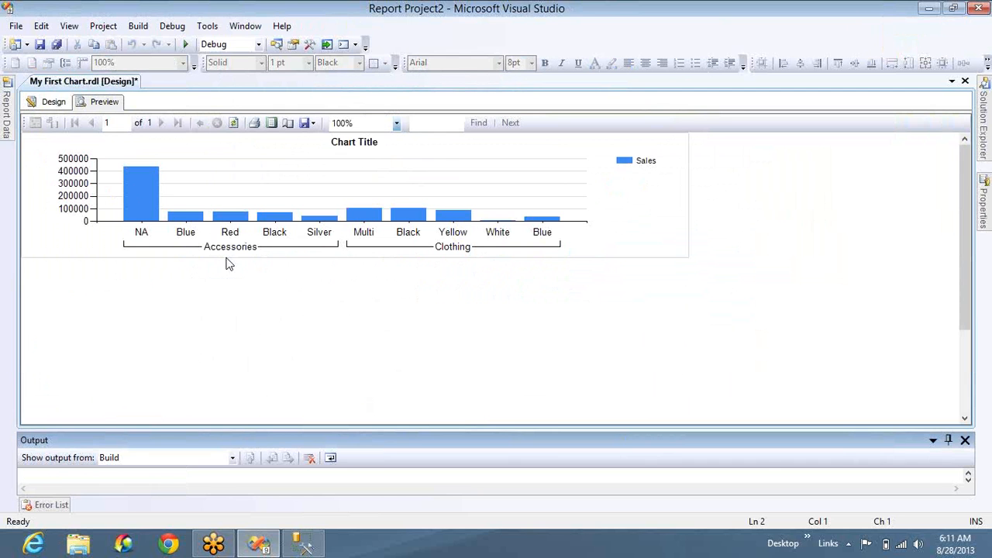
pyautogui.click(314, 242)
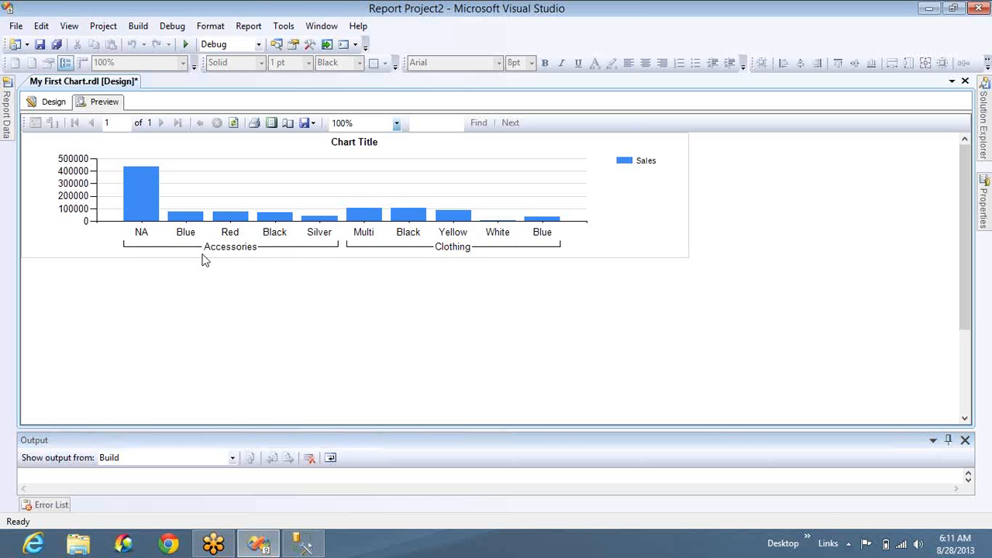
# - Move the Categories field back to the chart's series fields and preview the report
pyautogui.click(61, 106)
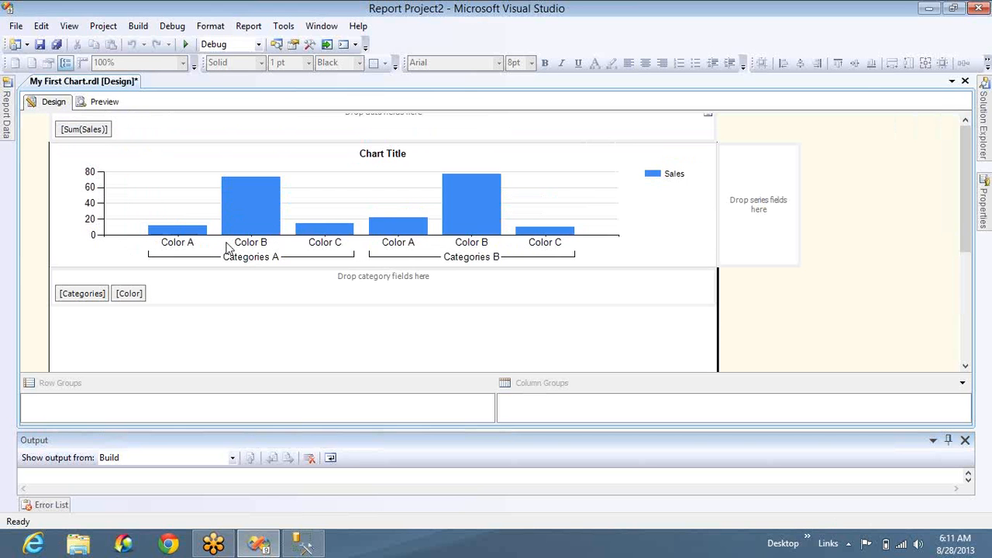
pyautogui.click(93, 293)
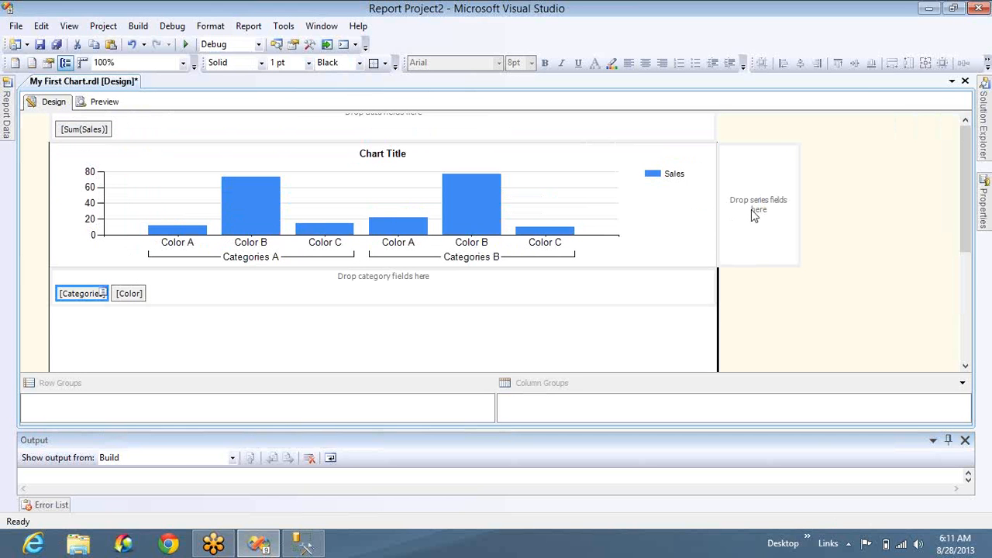
pyautogui.moveTo(751, 210); pyautogui.dragTo(751, 209)
pyautogui.click(103, 102)
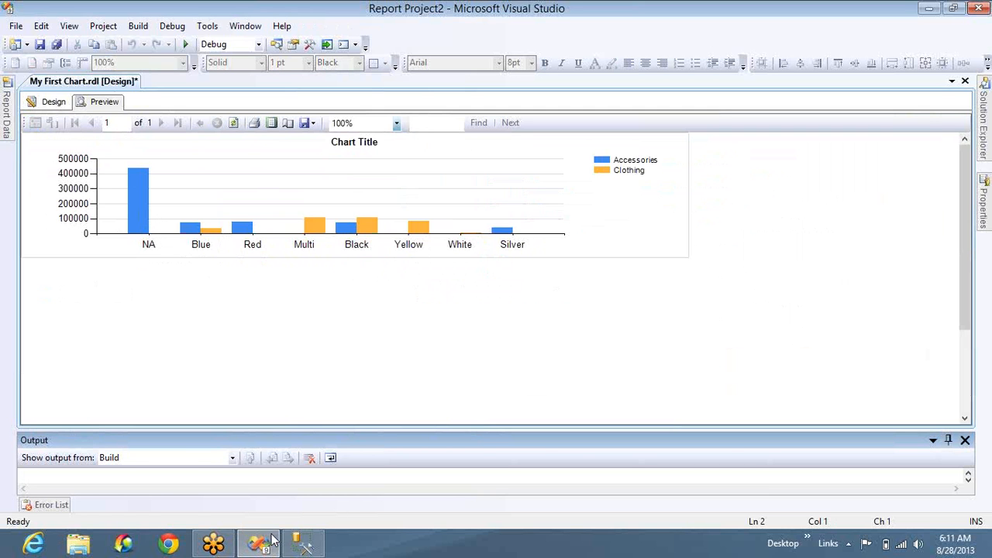
# - Switch to SQL Server Management Studio and select the color and summed sales values in the query results for comparison
pyautogui.click(303, 546)
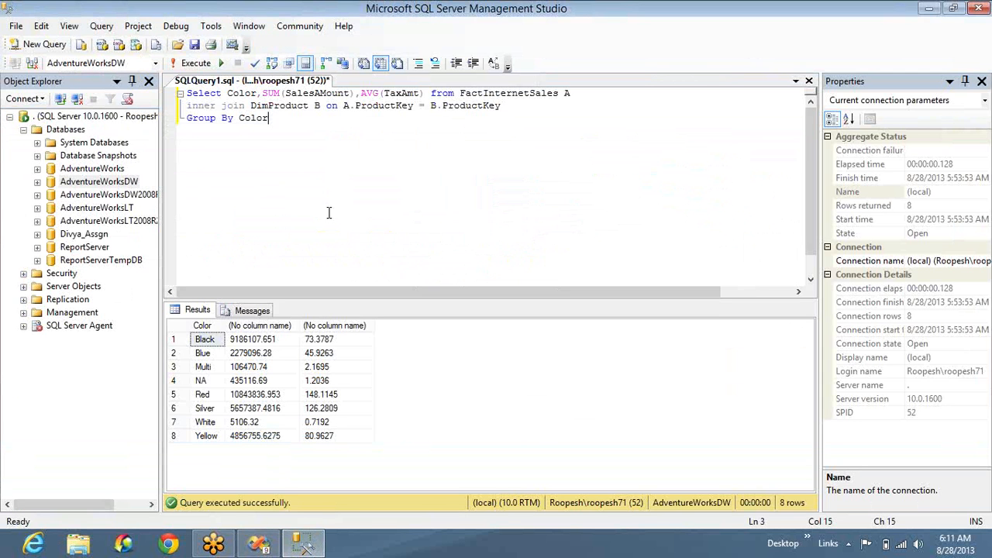
pyautogui.click(200, 341)
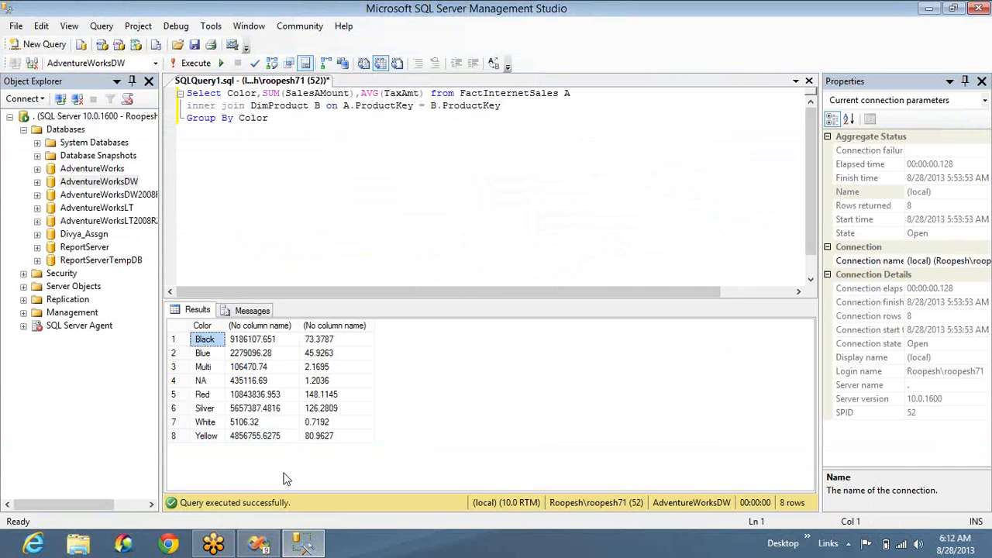
pyautogui.keyDown('shift'); pyautogui.click(267, 435); pyautogui.keyUp('shift')
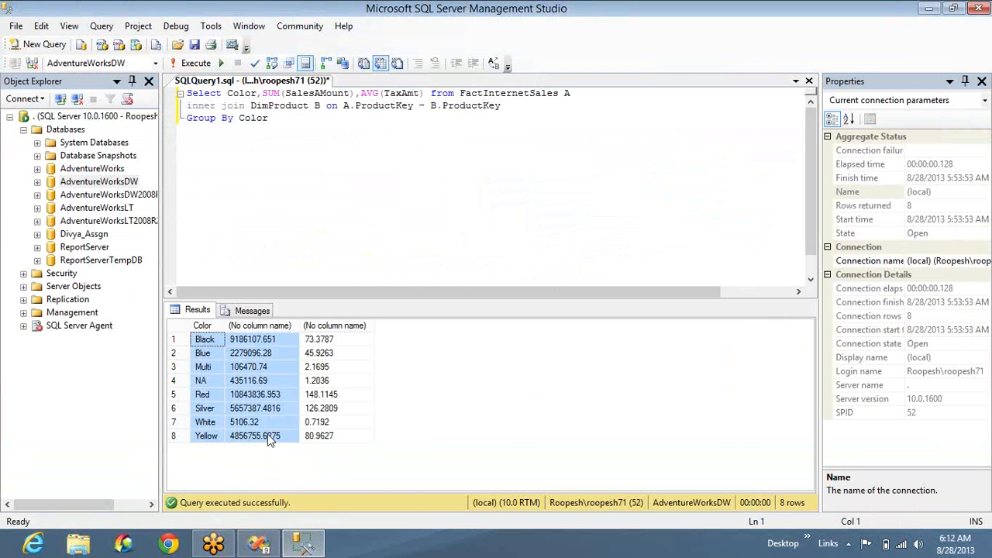
pyautogui.click(506, 107)
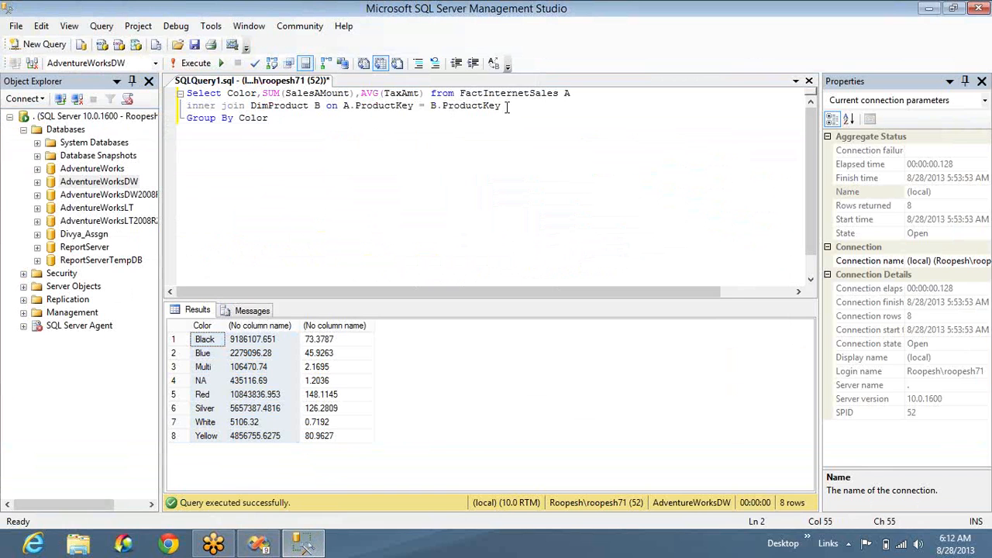
pyautogui.press('Return')
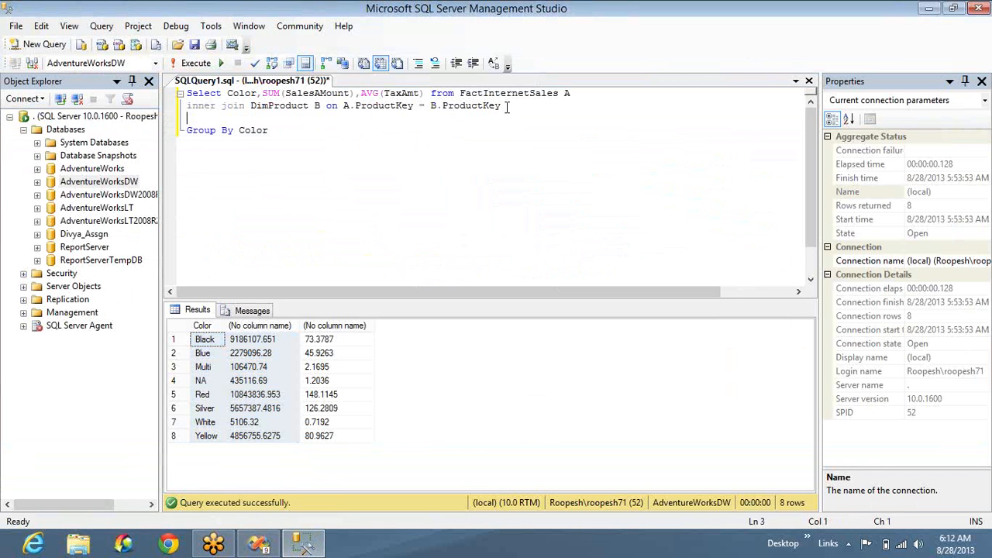
pyautogui.press('Up')
pyautogui.hotkey('shift', 'End')
pyautogui.hotkey('ctrl', 'c')
pyautogui.press('Down')
pyautogui.hotkey('ctrl', 'v')
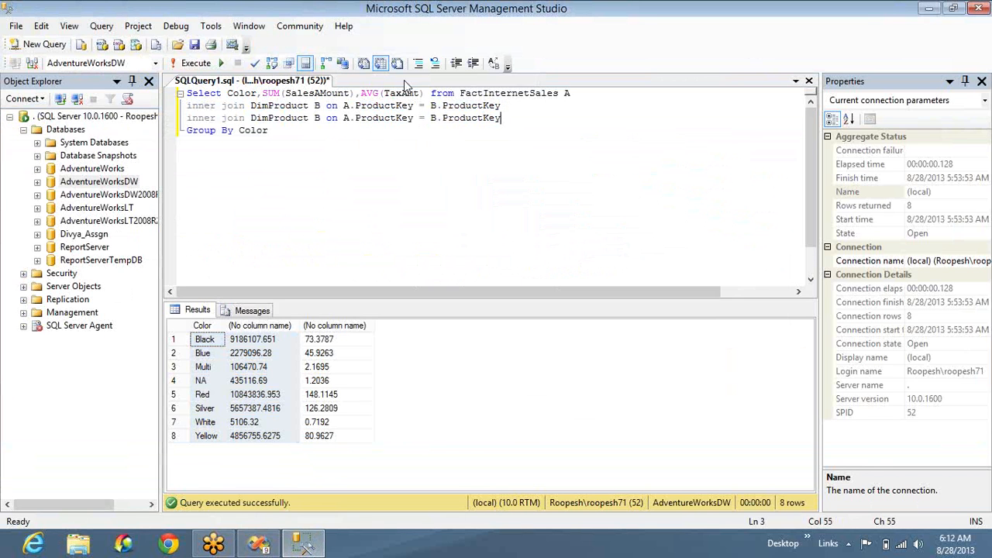
pyautogui.click(309, 120)
pyautogui.doubleClick(299, 120)
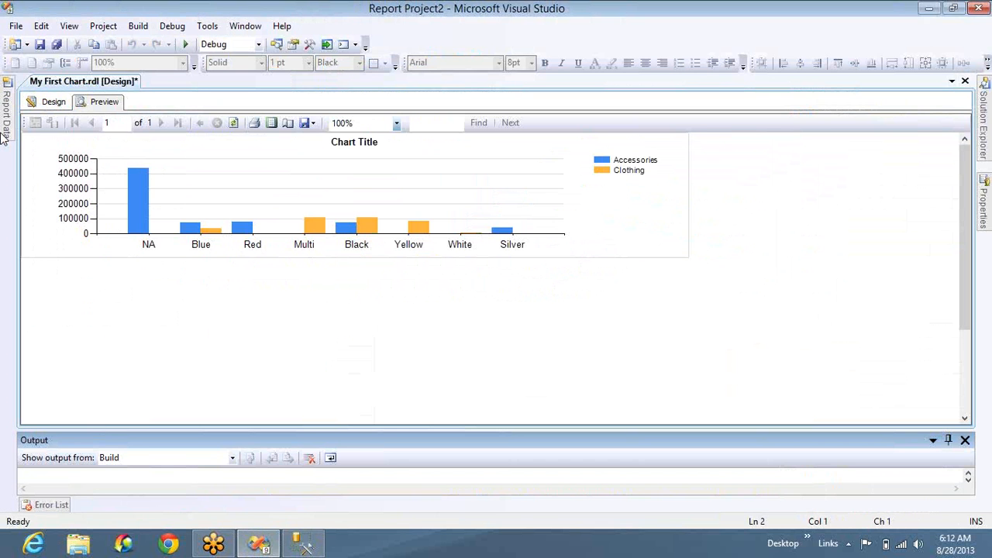
# - Copy the full query of the ADV_DS dataset from the report design and paste it over the query in SQL Server Management Studio
pyautogui.click(3, 133)
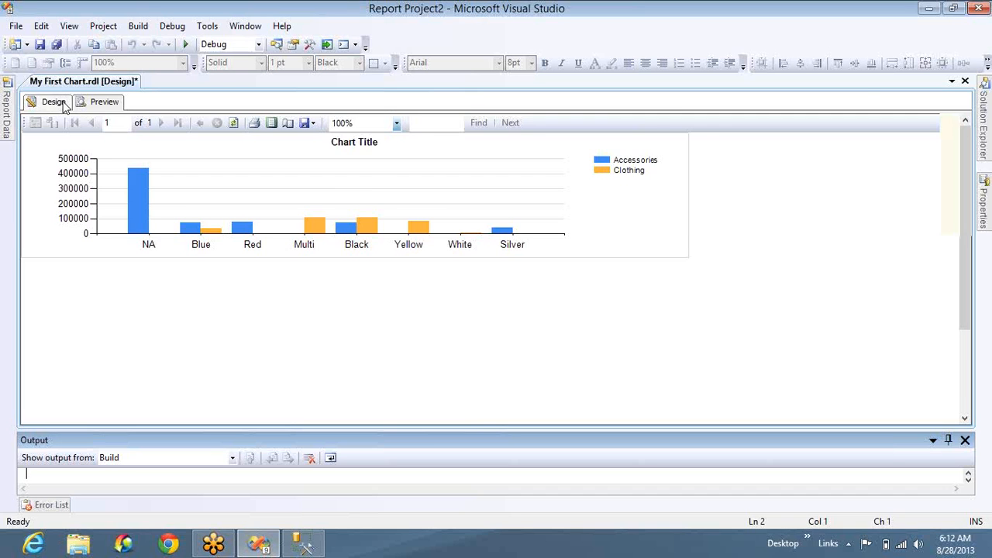
pyautogui.click(65, 106)
pyautogui.click(7, 133)
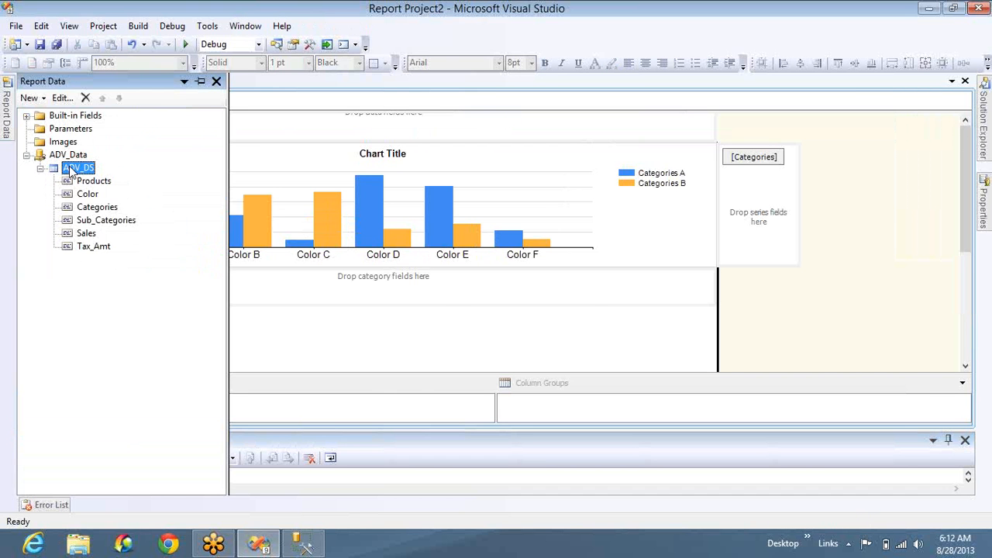
pyautogui.doubleClick(77, 168)
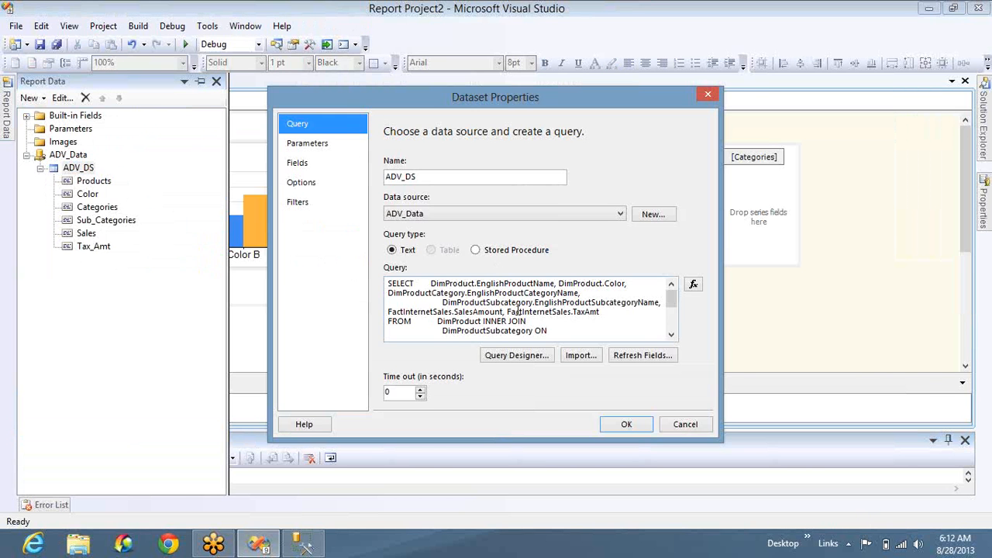
pyautogui.click(518, 312)
pyautogui.hotkey('ctrl', 'a')
pyautogui.hotkey('ctrl', 'c')
pyautogui.hotkey('alt', 'Tab')
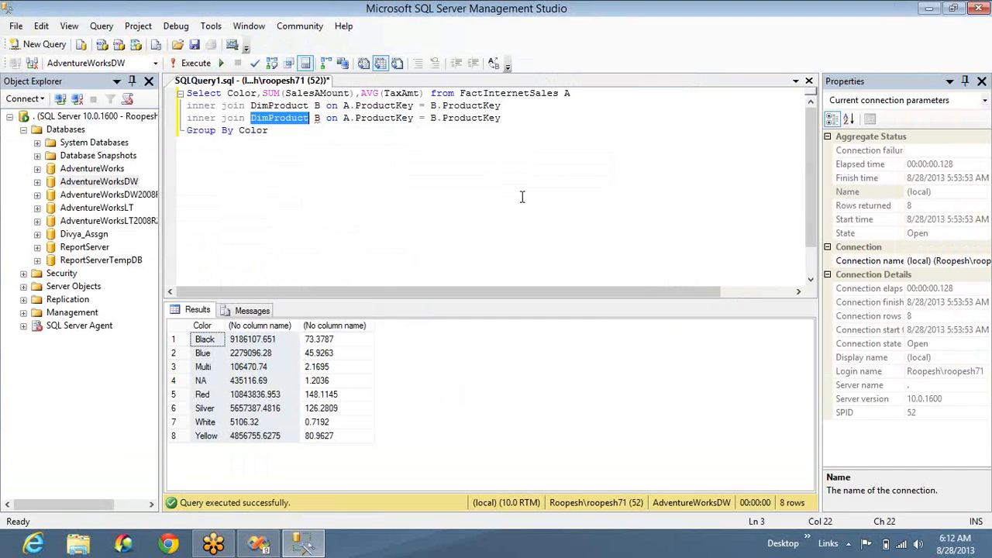
pyautogui.hotkey('ctrl', 'a')
pyautogui.hotkey('ctrl', 'v')
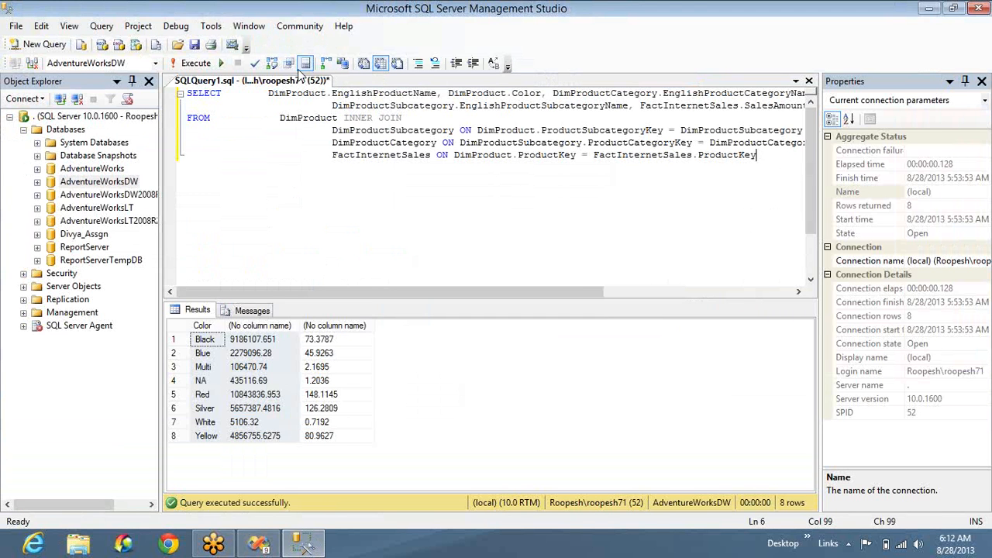
# - Replace the query's whole column list with Sum(SalesAmount),Color
pyautogui.click(269, 93)
pyautogui.hotkey('shift', 'End')
pyautogui.hotkey('shift', 'Down')
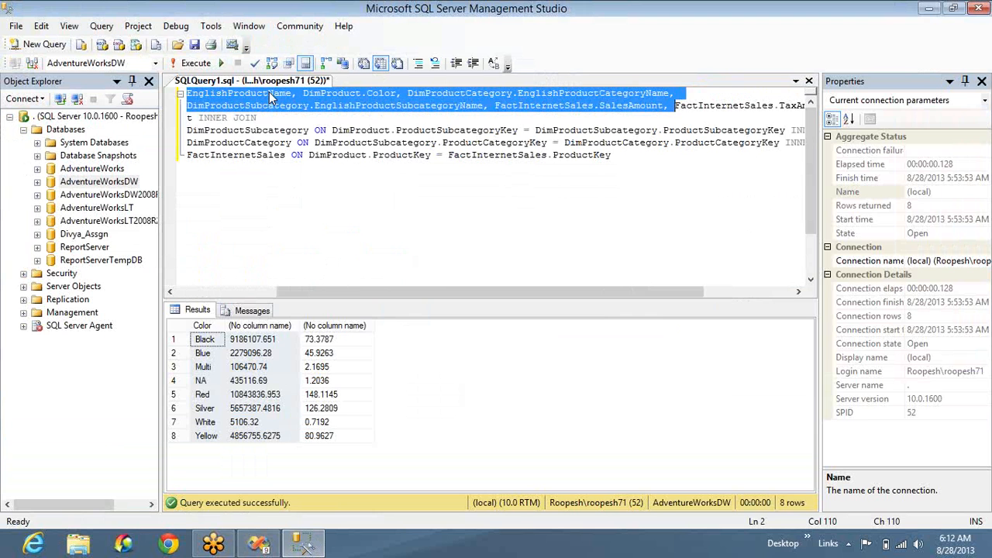
pyautogui.hotkey('shift', 'End')
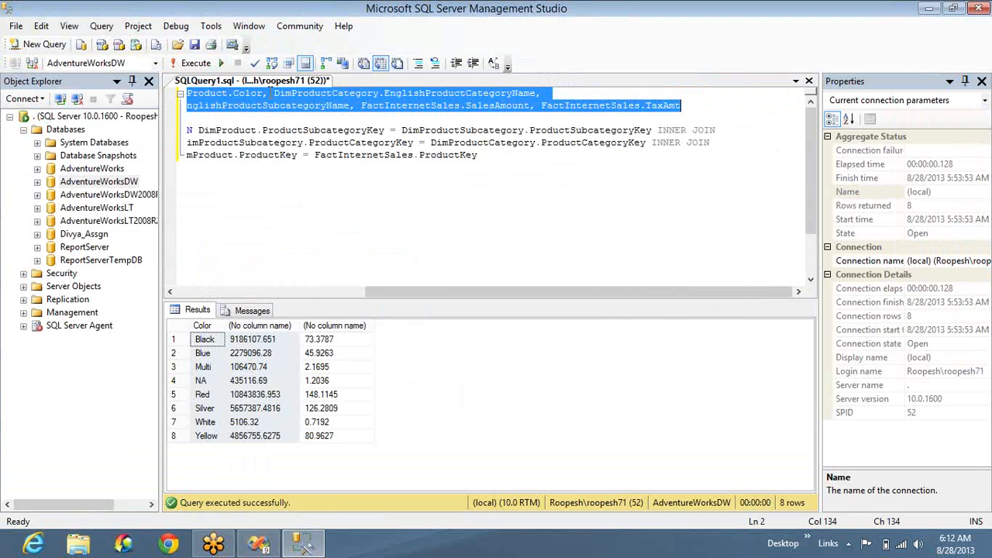
pyautogui.write('Sum9Sales')
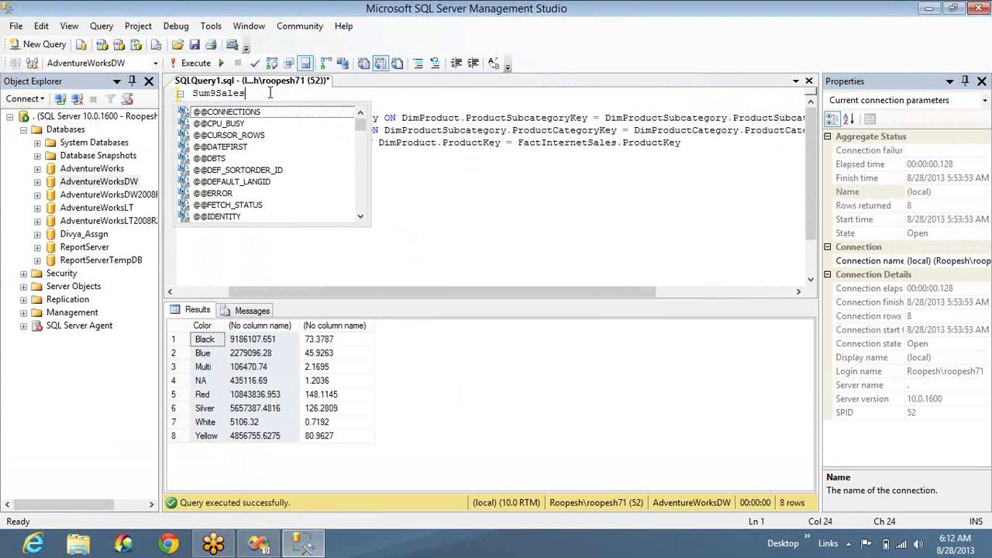
pyautogui.write('Amount)')
pyautogui.press('Left')
pyautogui.press('Left')
pyautogui.press('Left')
pyautogui.press('Left')
pyautogui.press('Left')
pyautogui.press('Left')
pyautogui.press('Left')
pyautogui.press('Left')
pyautogui.press('Left')
pyautogui.press('Left')
pyautogui.press('Left')
pyautogui.press('Left')
pyautogui.press('Left')
pyautogui.press('Left')
pyautogui.press('Left')
pyautogui.press('Left')
pyautogui.press('Left')
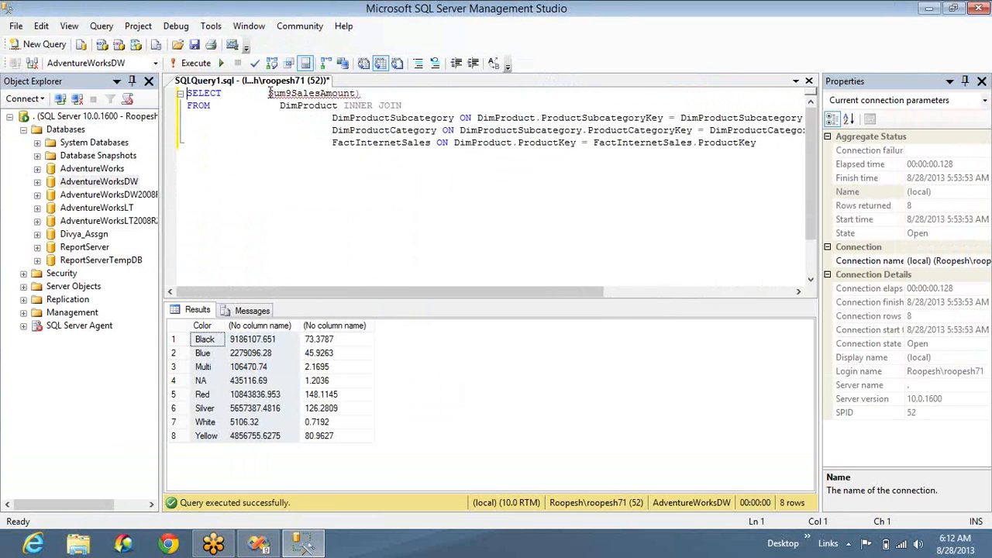
pyautogui.press('Right')
pyautogui.press('Right')
pyautogui.press('Right')
pyautogui.press('Right')
pyautogui.press('Right')
pyautogui.press('BackSpace')
pyautogui.write('(')
pyautogui.press('End')
pyautogui.write(',Color')
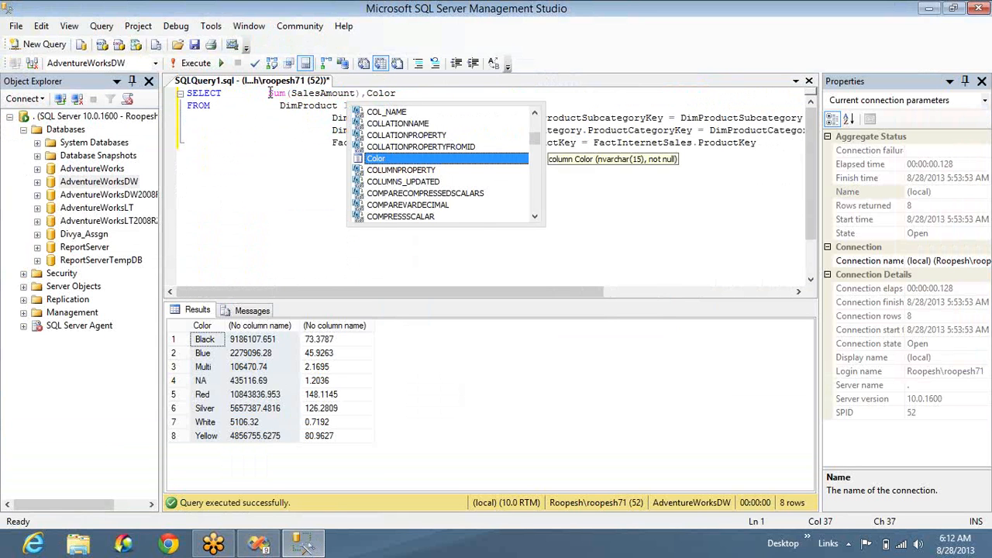
# - Add Group By Color at the end of the query and execute it
pyautogui.hotkey('ctrl', 'End')
pyautogui.press('Return')
pyautogui.write('Gro')
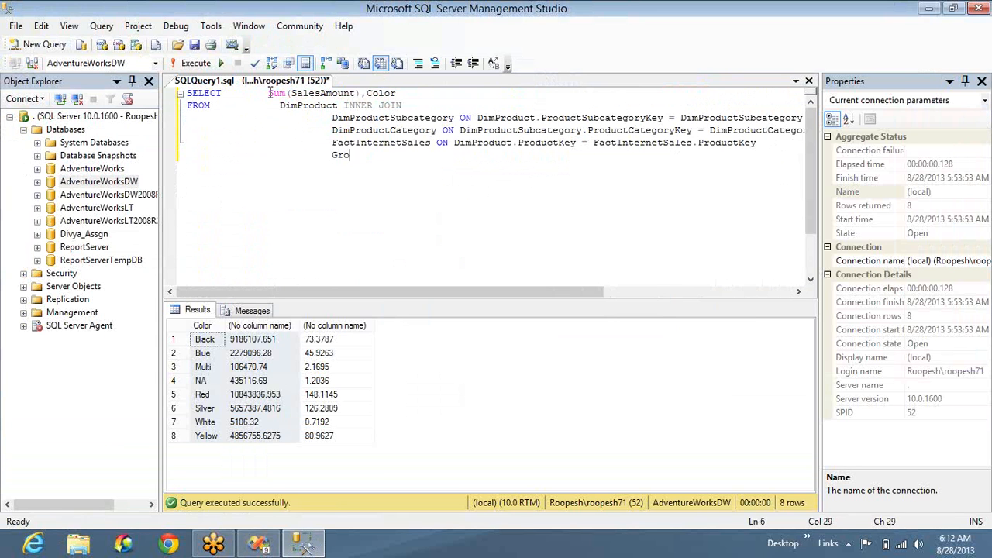
pyautogui.write('up By Color')
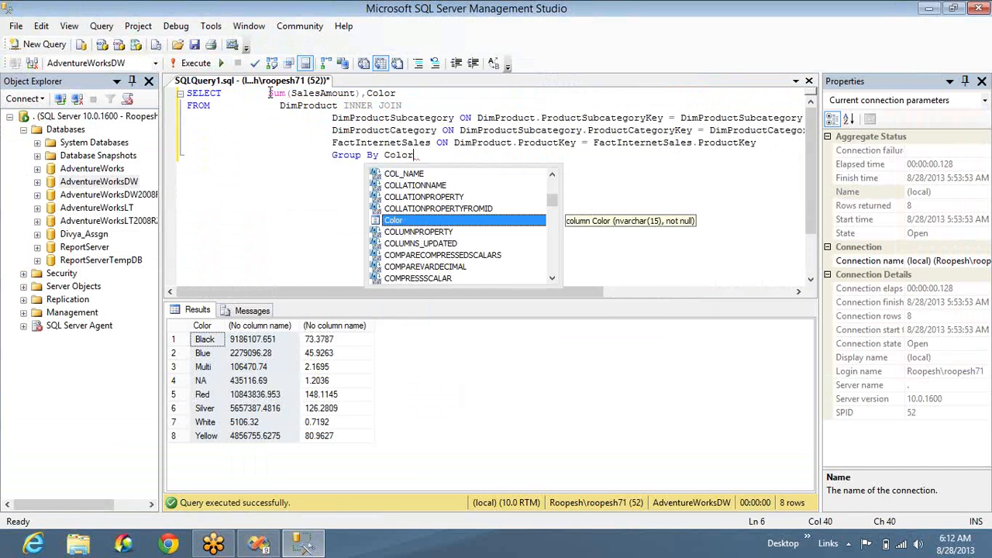
pyautogui.press('F5')
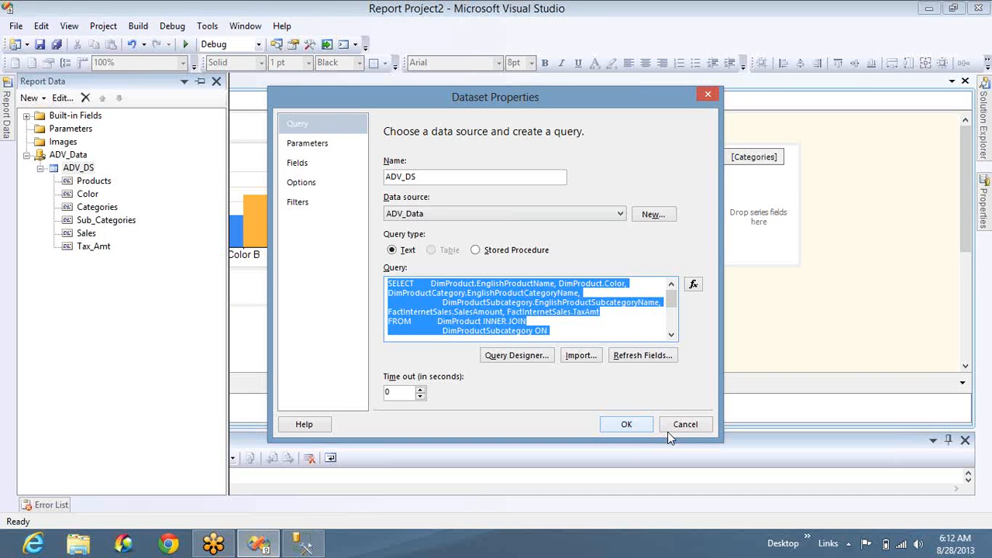
# - Dismiss the dataset properties in Visual Studio, remove the Categories field from the chart's series fields and preview the report
pyautogui.click(686, 426)
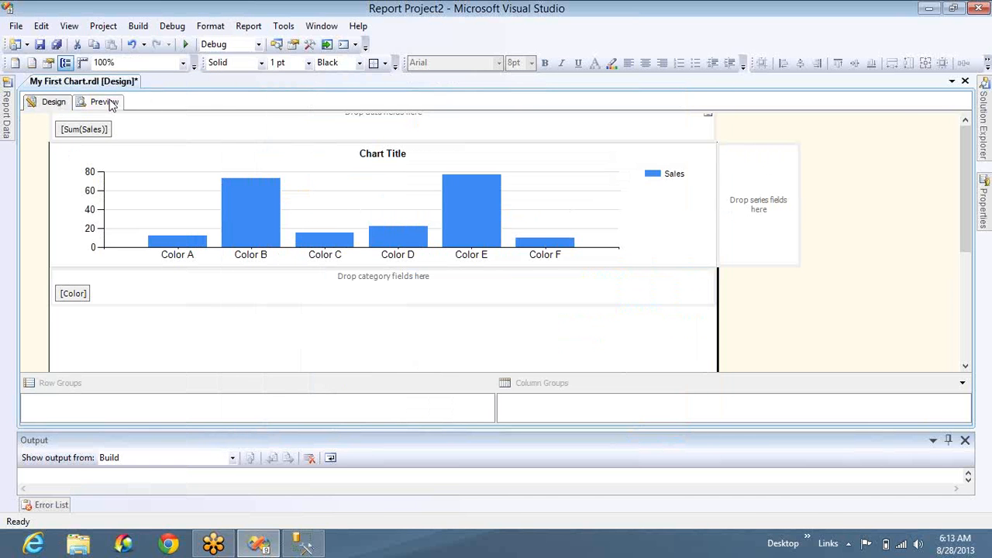
pyautogui.click(107, 103)
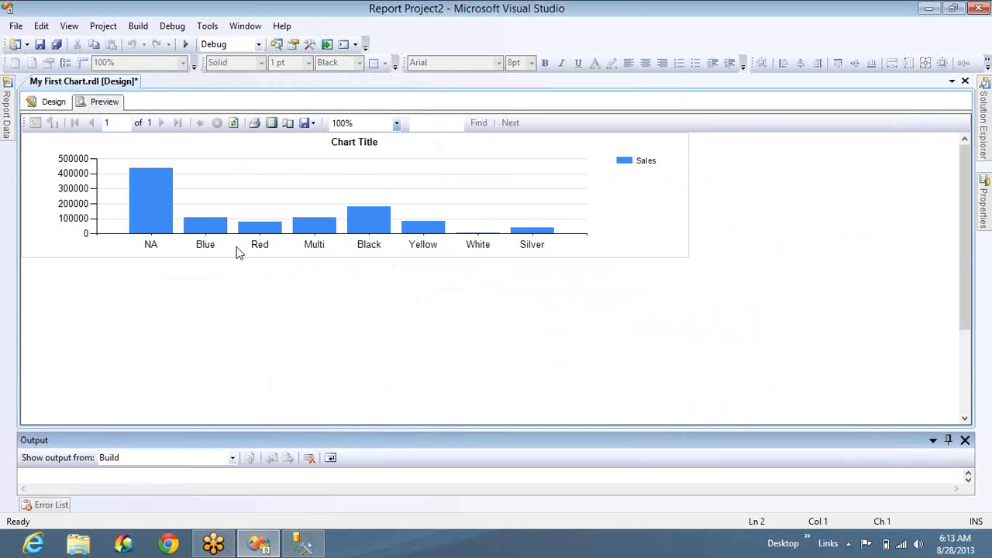
# - In SQL Server Management Studio, add EnglishProductCategoryName to both the Group By clause and the SELECT list, and execute the query
pyautogui.hotkey('alt', 'Tab')
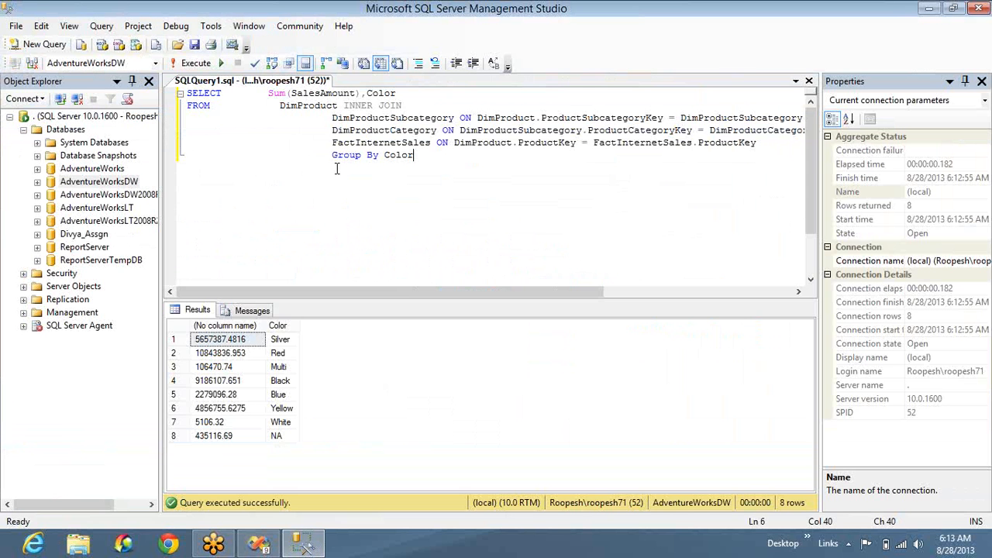
pyautogui.write(',Engl')
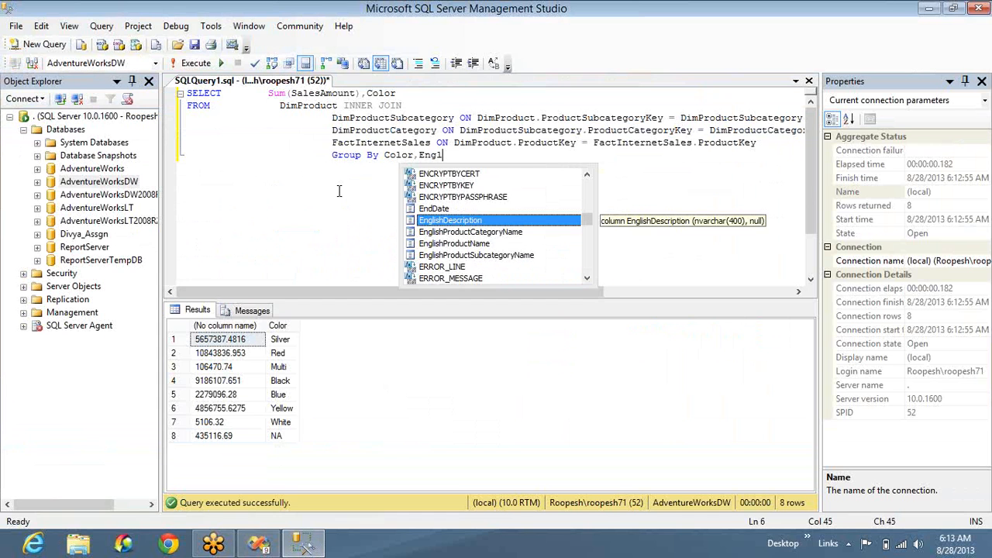
pyautogui.press('Down')
pyautogui.write('ishProductCategoryName')
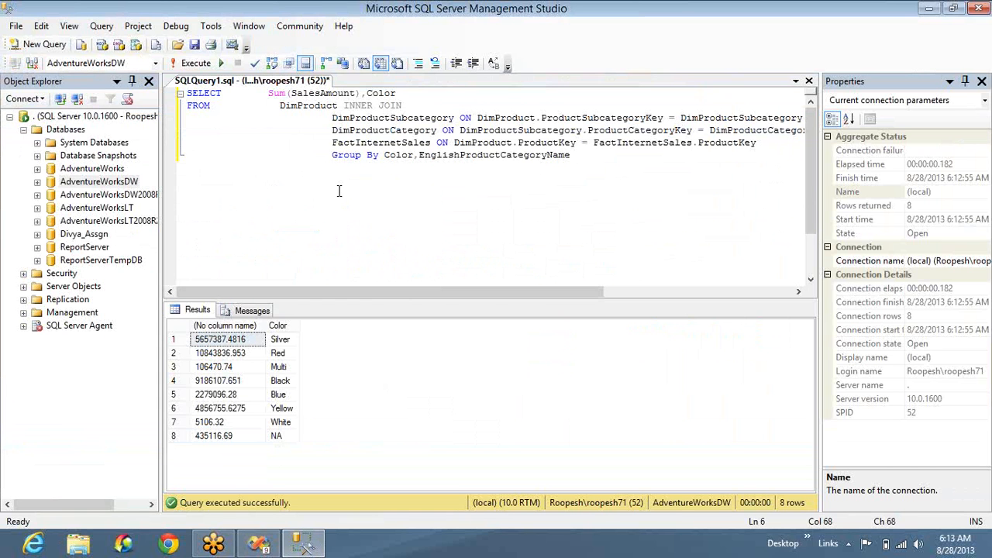
pyautogui.hotkey('ctrl', 'shift', 'Left')
pyautogui.press('Up')
pyautogui.press('Up')
pyautogui.press('Up')
pyautogui.press('Up')
pyautogui.press('Up')
pyautogui.write(',')
pyautogui.hotkey('ctrl', 'v')
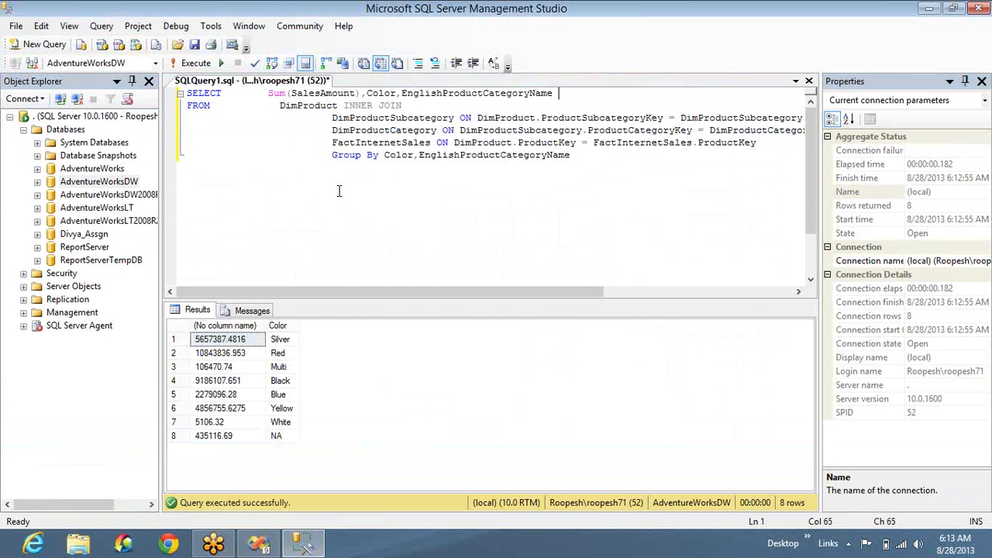
pyautogui.press('F5')
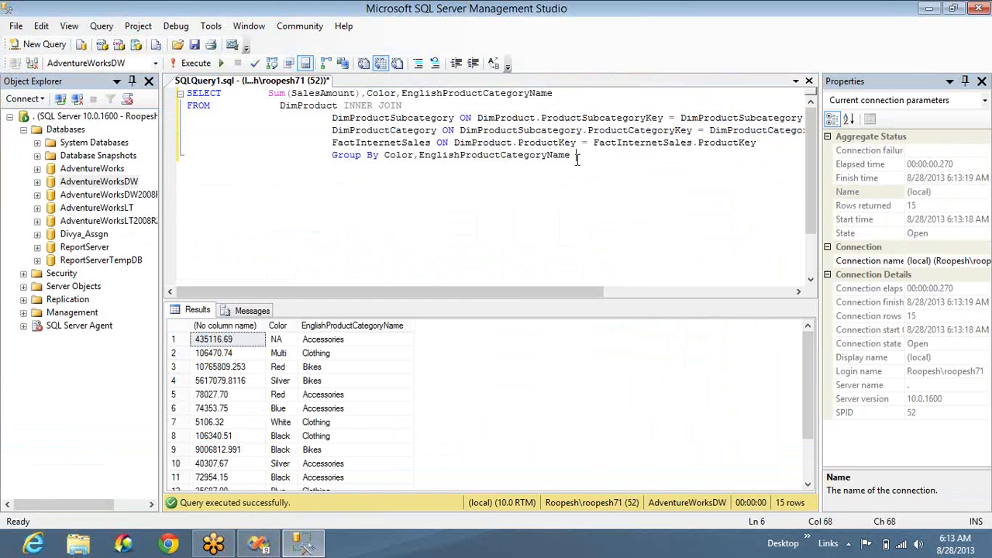
# - Add order by EnglishProductCategoryName at the end of the query and execute it
pyautogui.press('Return')
pyautogui.write('order vy')
pyautogui.press('BackSpace')
pyautogui.write('y EnglishProductCategoryName')
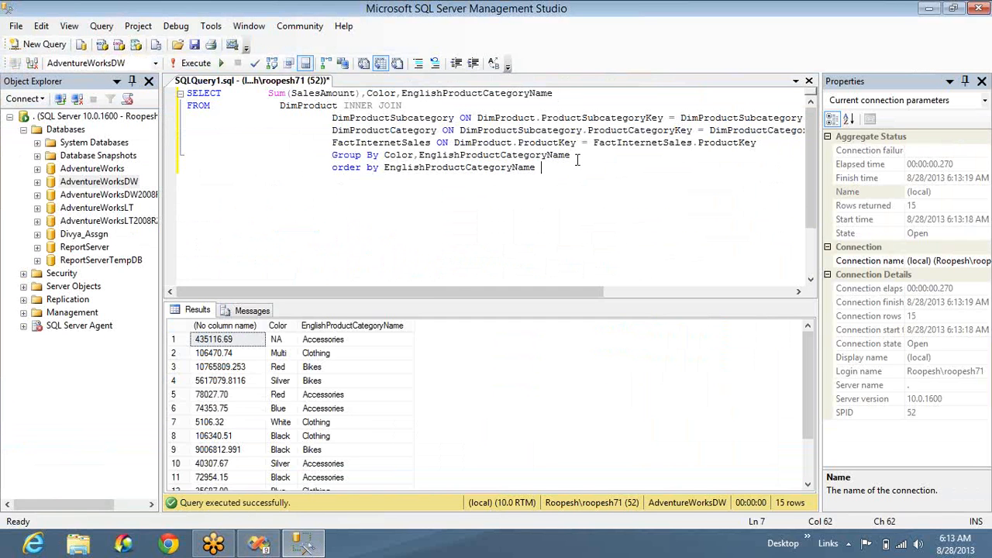
pyautogui.press('F5')
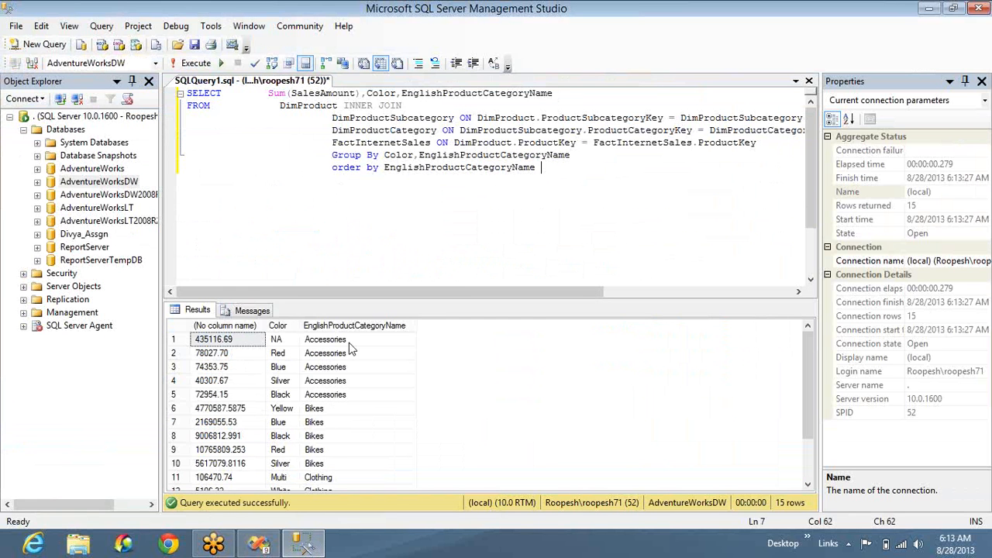
# - Examine the sales by color in the query results for the Accessories, Bikes and Clothing categories in turn
pyautogui.click(349, 345)
pyautogui.hotkey('shift', 'Down')
pyautogui.hotkey('shift', 'Down')
pyautogui.hotkey('shift', 'Down')
pyautogui.hotkey('shift', 'Down')
pyautogui.hotkey('shift', 'Left')
pyautogui.hotkey('shift', 'Left')
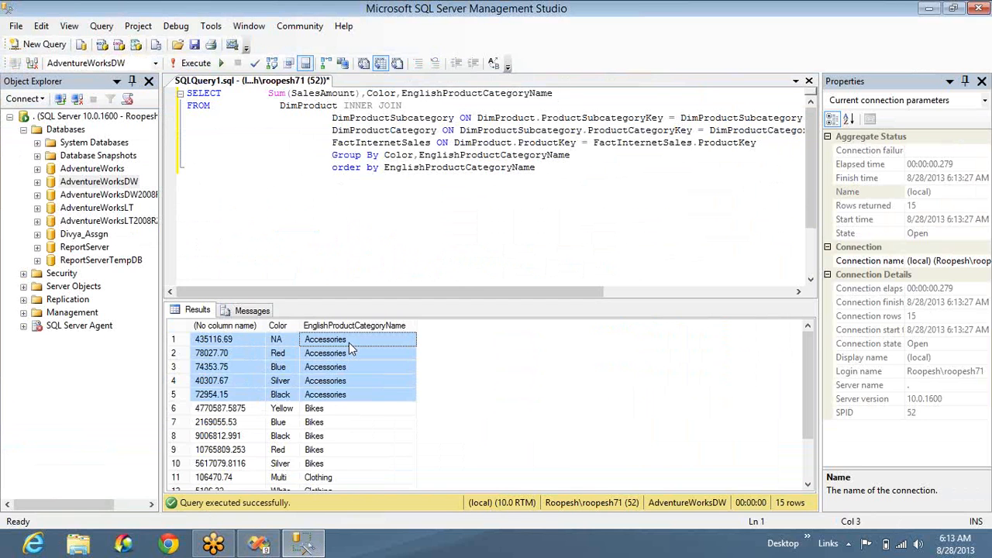
pyautogui.press('Down')
pyautogui.press('Down')
pyautogui.press('Down')
pyautogui.press('Down')
pyautogui.press('Down')
pyautogui.hotkey('shift', 'Down')
pyautogui.hotkey('shift', 'Down')
pyautogui.hotkey('shift', 'Down')
pyautogui.hotkey('shift', 'Down')
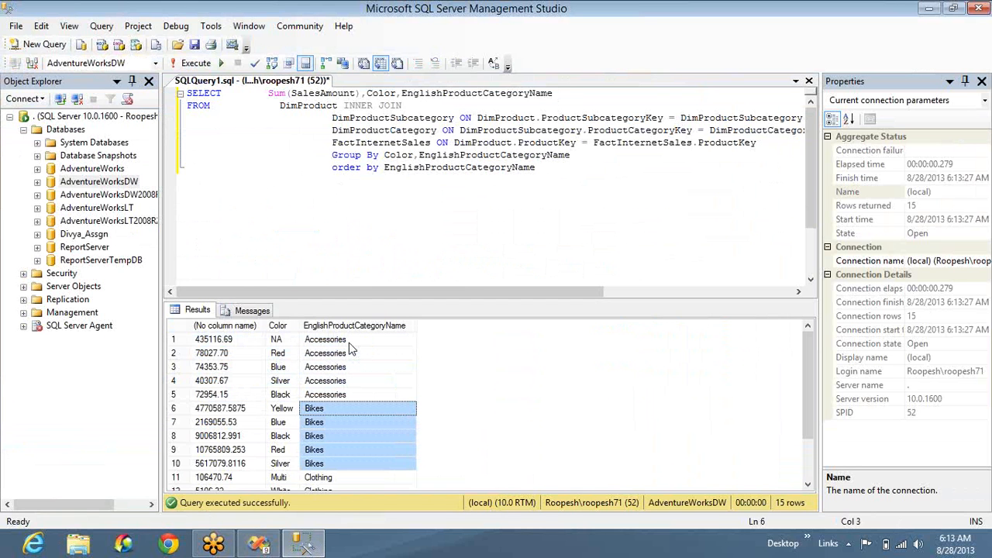
pyautogui.hotkey('shift', 'Left')
pyautogui.hotkey('shift', 'Left')
pyautogui.press('Down')
pyautogui.press('Down')
pyautogui.press('Down')
pyautogui.press('Down')
pyautogui.press('Down')
pyautogui.press('Down')
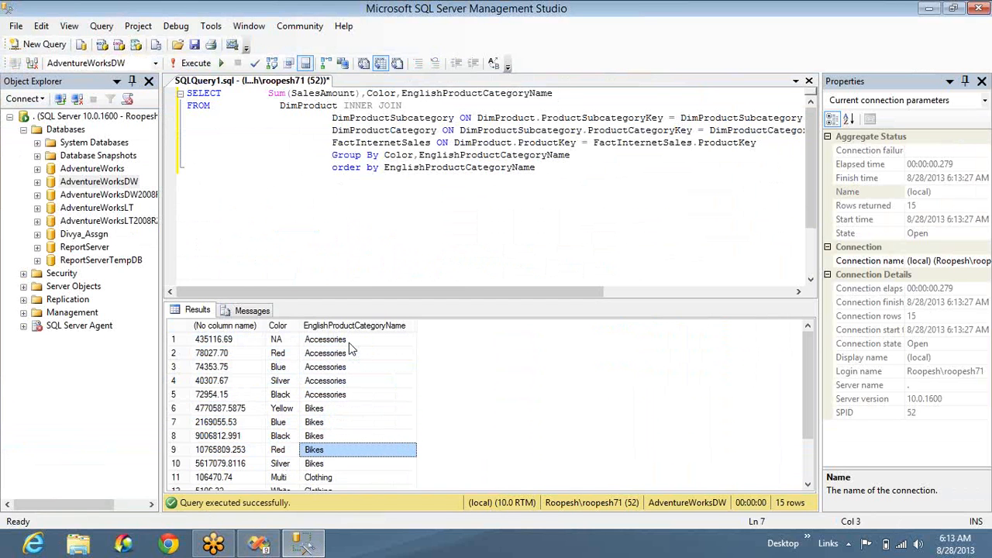
pyautogui.hotkey('shift', 'Down')
pyautogui.hotkey('shift', 'Down')
pyautogui.hotkey('shift', 'Down')
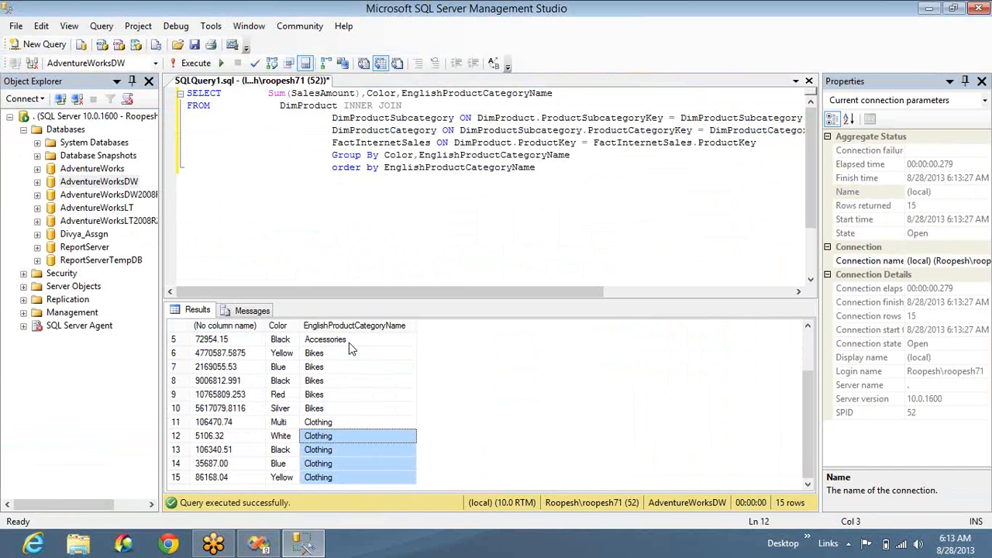
pyautogui.hotkey('shift', 'Left')
pyautogui.hotkey('shift', 'Left')
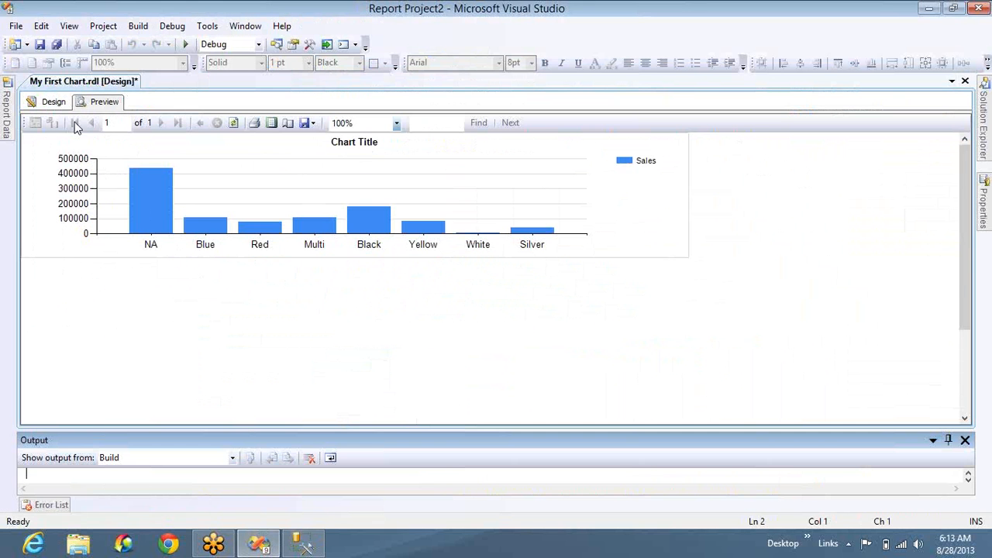
# - Add Categories to the chart's category fields below Color and preview the report
pyautogui.click(54, 103)
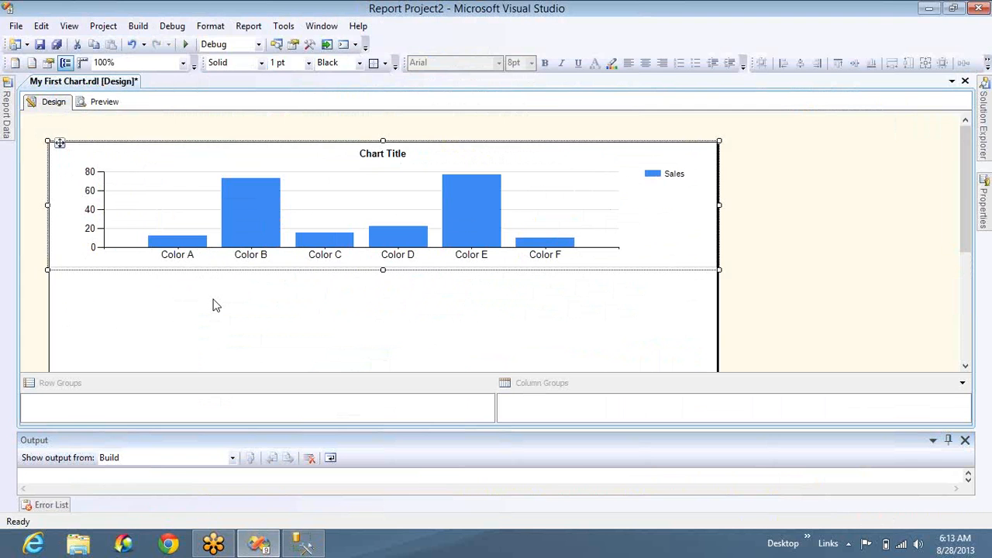
pyautogui.click(238, 252)
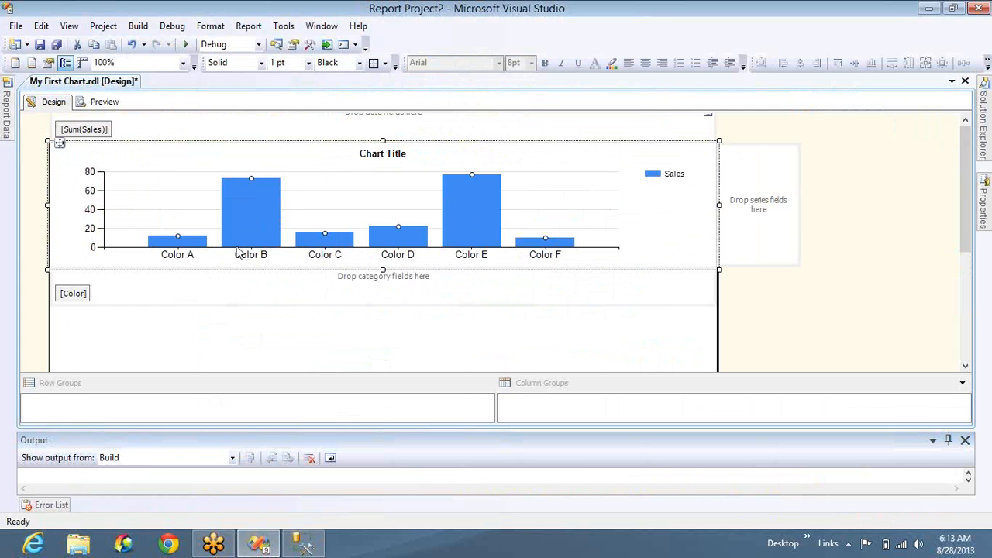
pyautogui.click(708, 276)
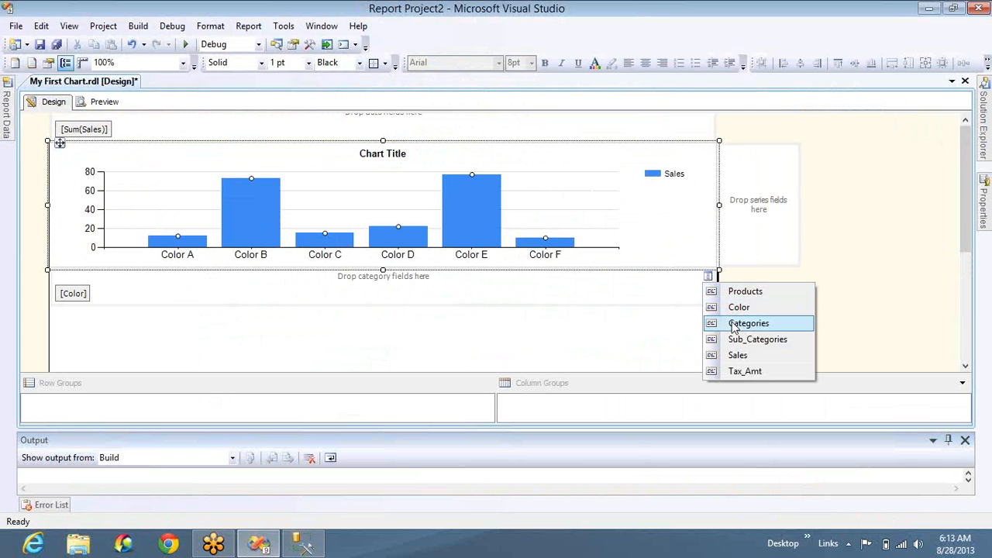
pyautogui.click(737, 324)
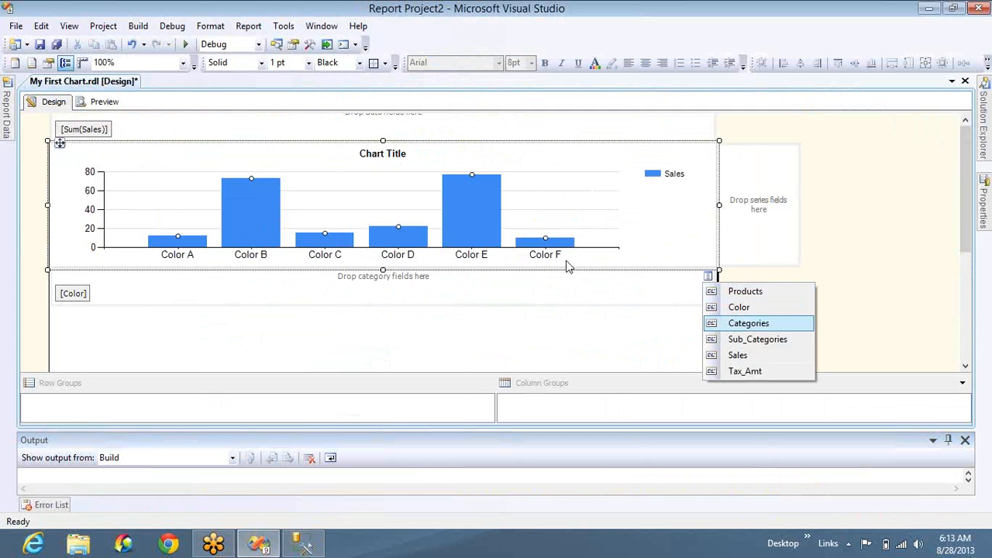
pyautogui.click(104, 103)
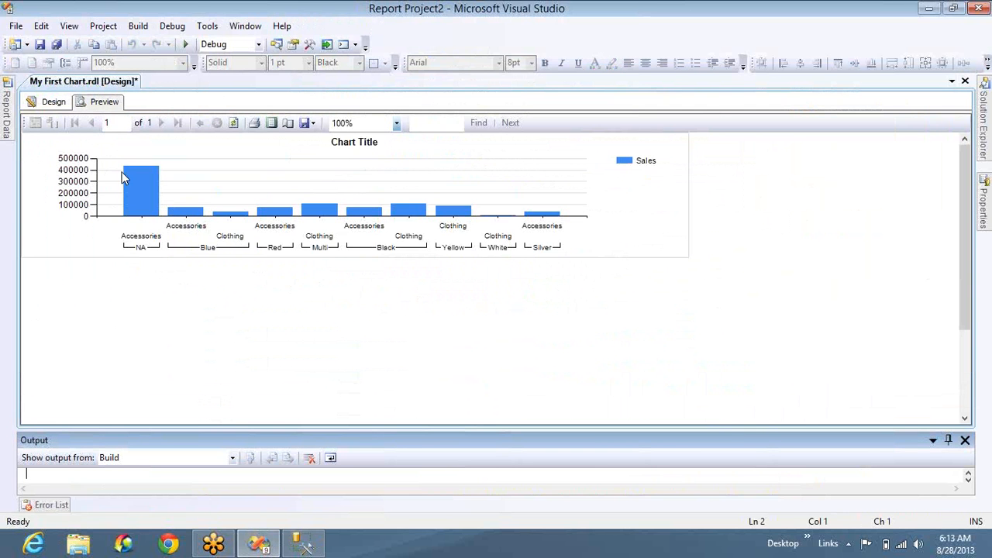
# - Reorder the chart's category fields so that Categories comes before Color, and preview the report
pyautogui.click(62, 105)
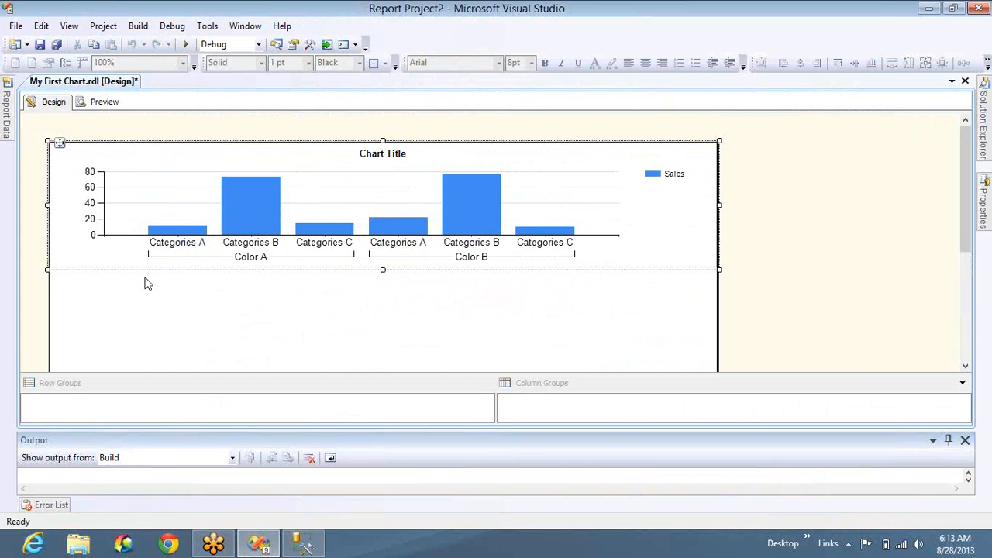
pyautogui.click(155, 261)
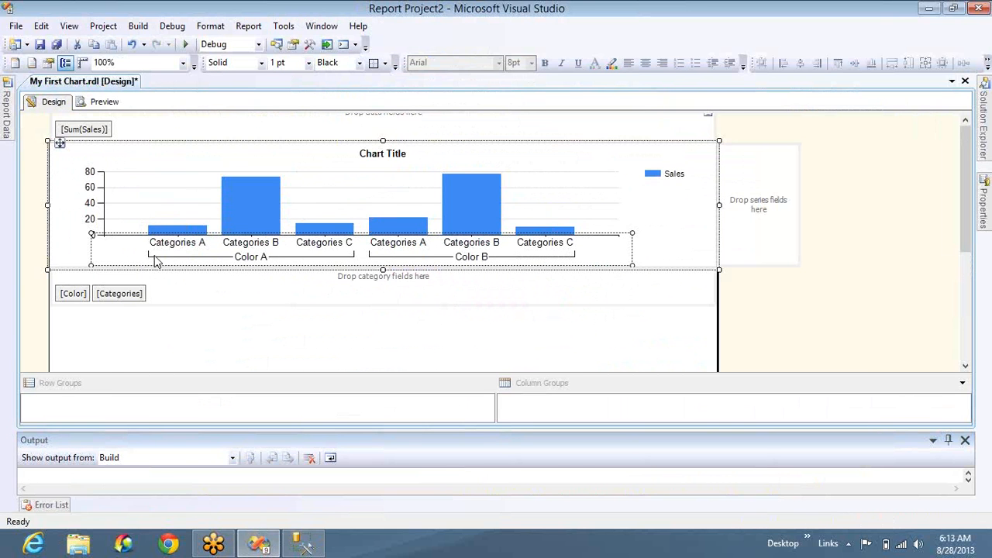
pyautogui.click(84, 293)
pyautogui.moveTo(72, 299); pyautogui.dragTo(178, 298)
pyautogui.click(101, 103)
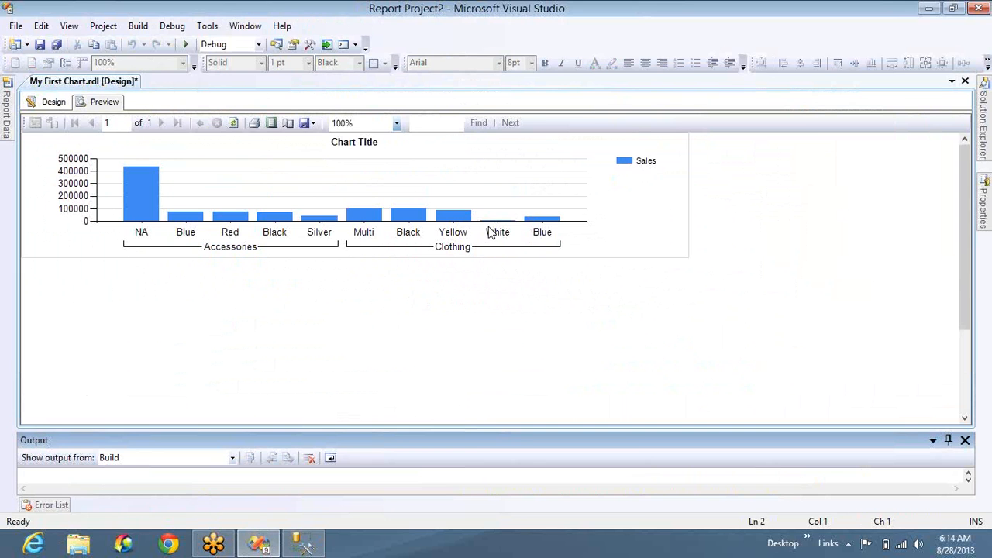
# - Compare the previewed chart's Accessories and Clothing color groups with the grouped query results in SQL Server Management Studio
pyautogui.hotkey('alt', 'Tab')
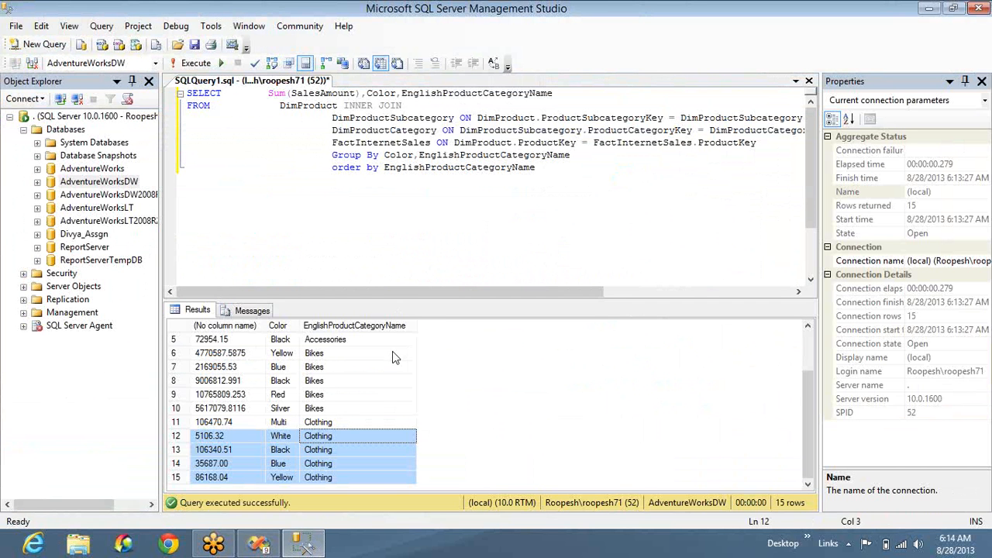
pyautogui.hotkey('alt', 'Tab')
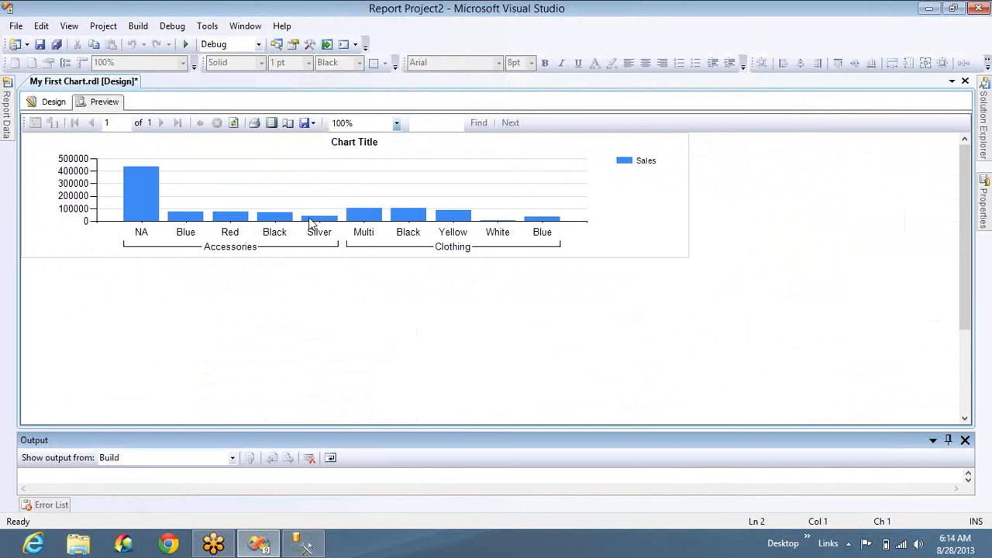
pyautogui.hotkey('alt', 'Tab')
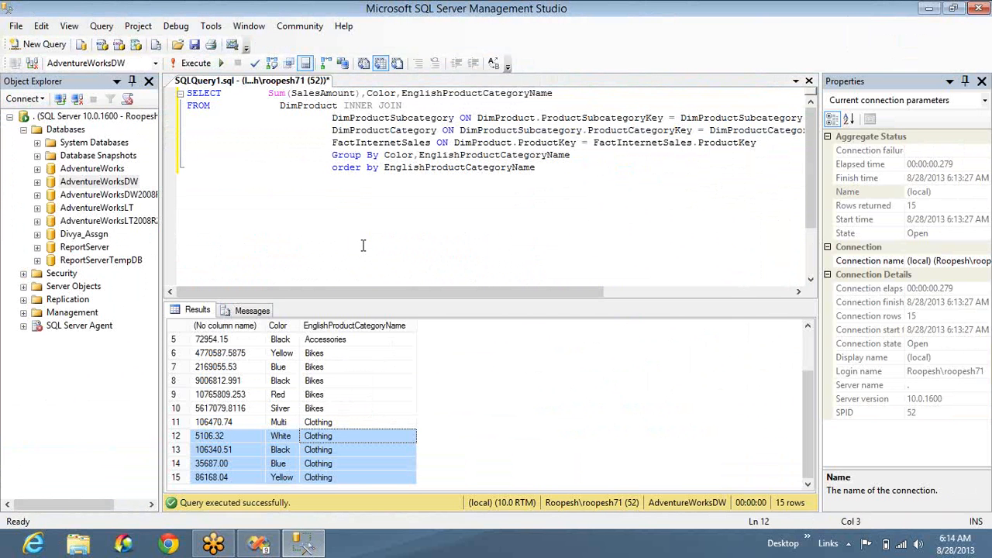
pyautogui.hotkey('alt', 'Tab')
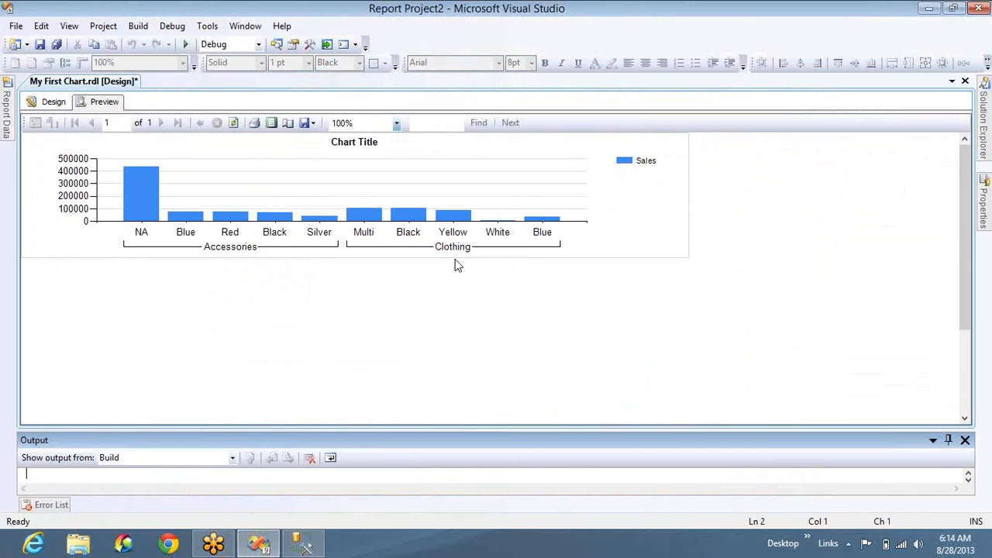
# - Move the Categories field from the chart's category fields to its series fields and preview the report
pyautogui.click(52, 104)
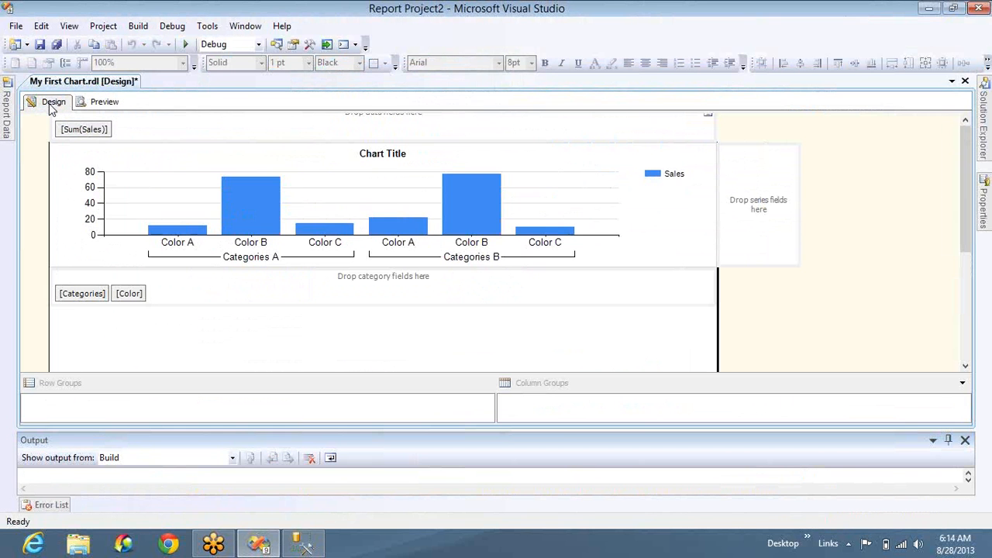
pyautogui.click(88, 294)
pyautogui.moveTo(514, 265); pyautogui.dragTo(756, 253)
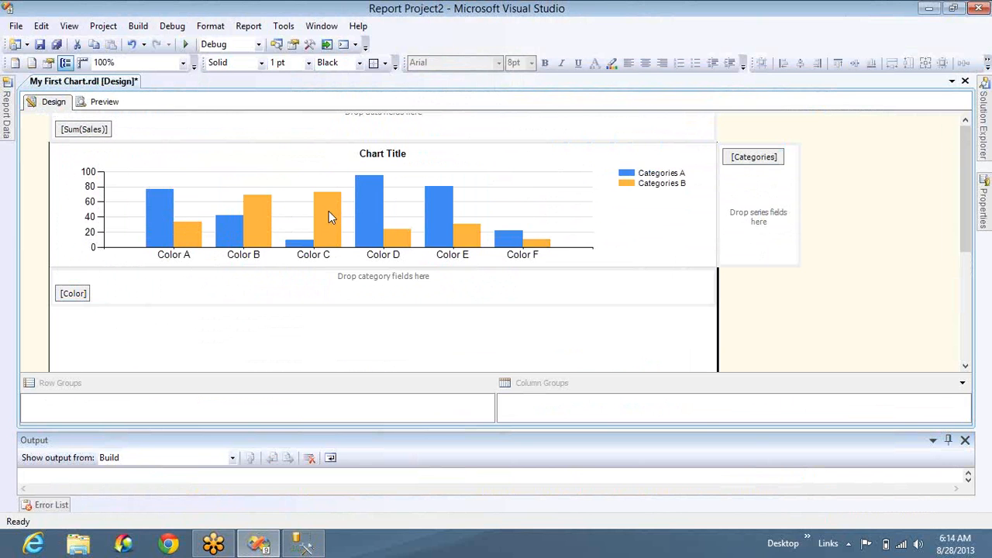
pyautogui.click(120, 102)
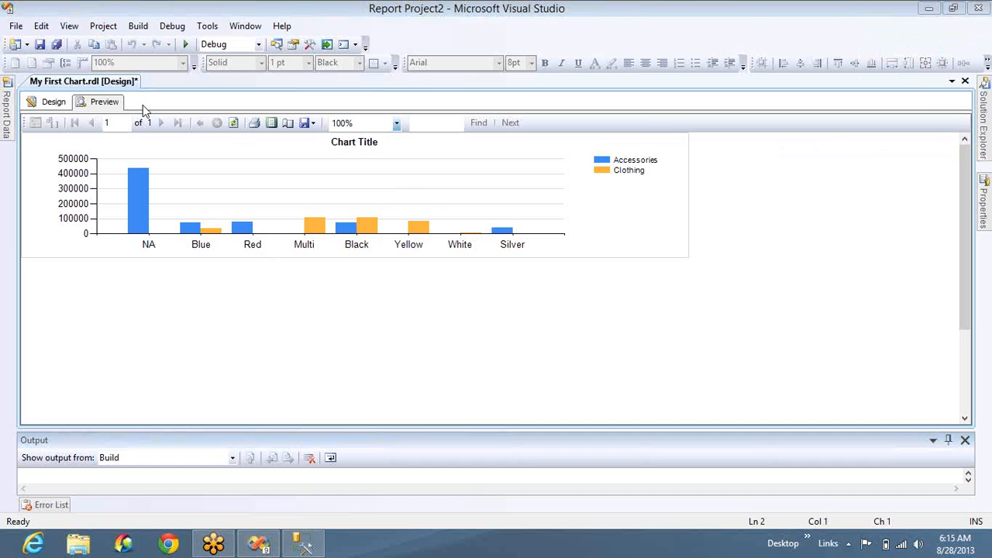
# - Replace Categories with Sub_Categories in the chart's series fields and preview the report
pyautogui.click(58, 106)
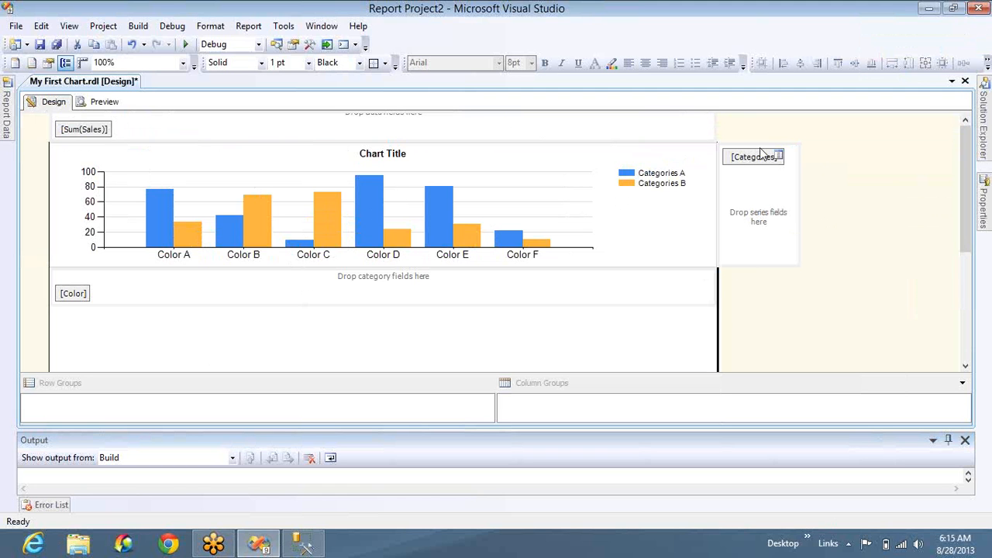
pyautogui.press('Delete')
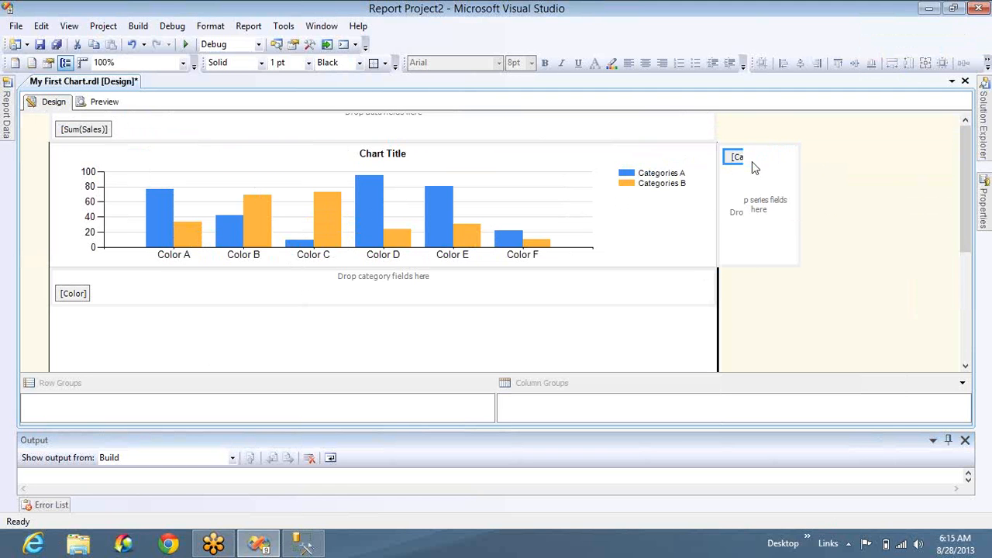
pyautogui.rightClick(753, 166)
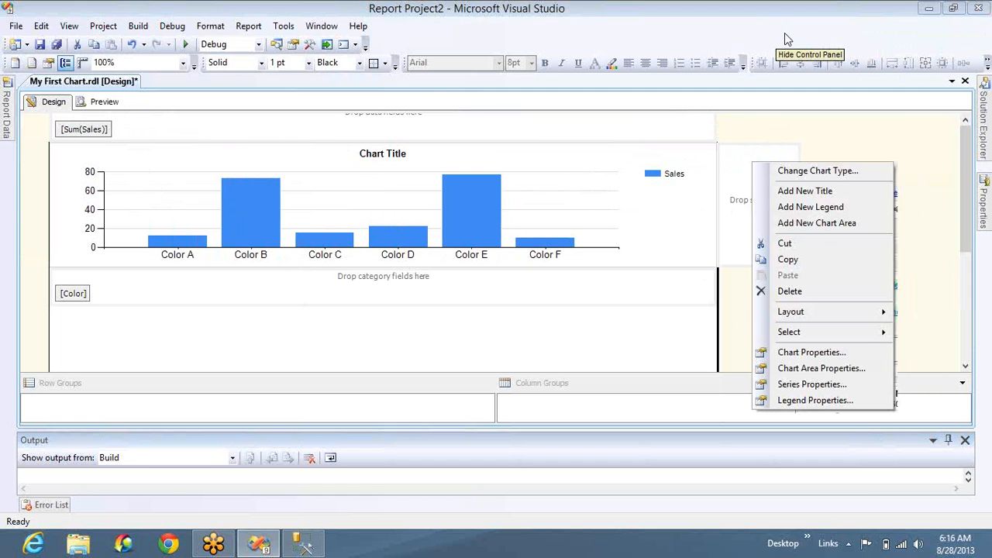
pyautogui.click(794, 150)
pyautogui.click(792, 152)
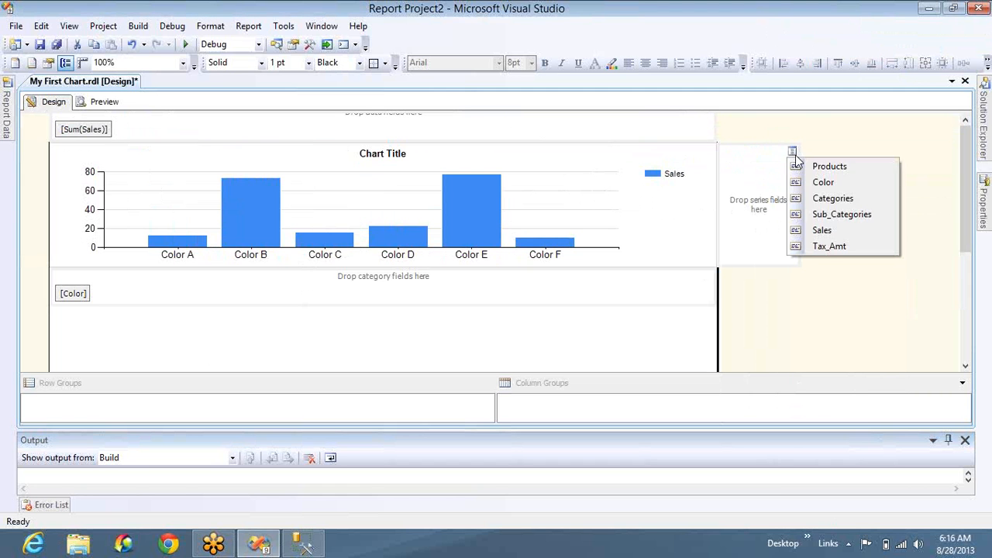
pyautogui.click(835, 214)
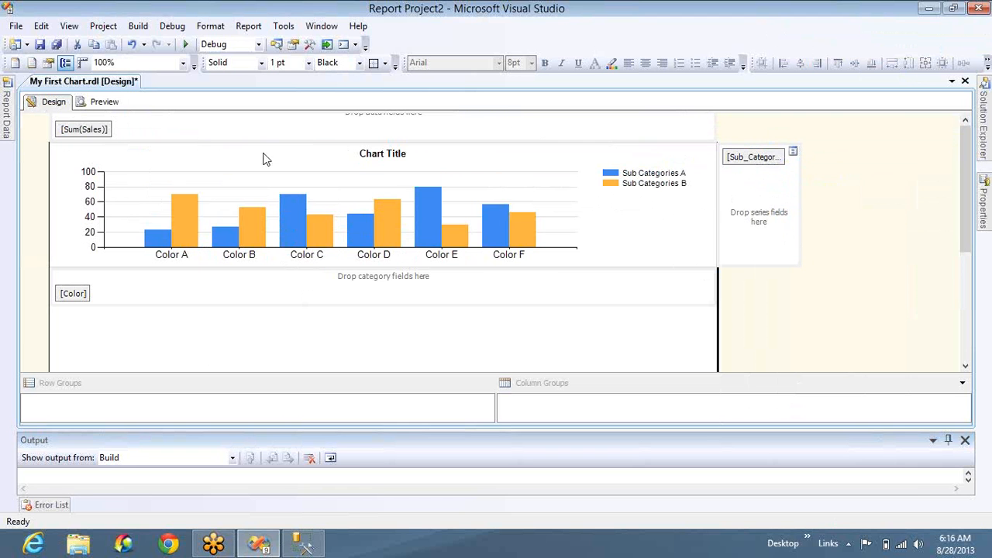
pyautogui.click(107, 102)
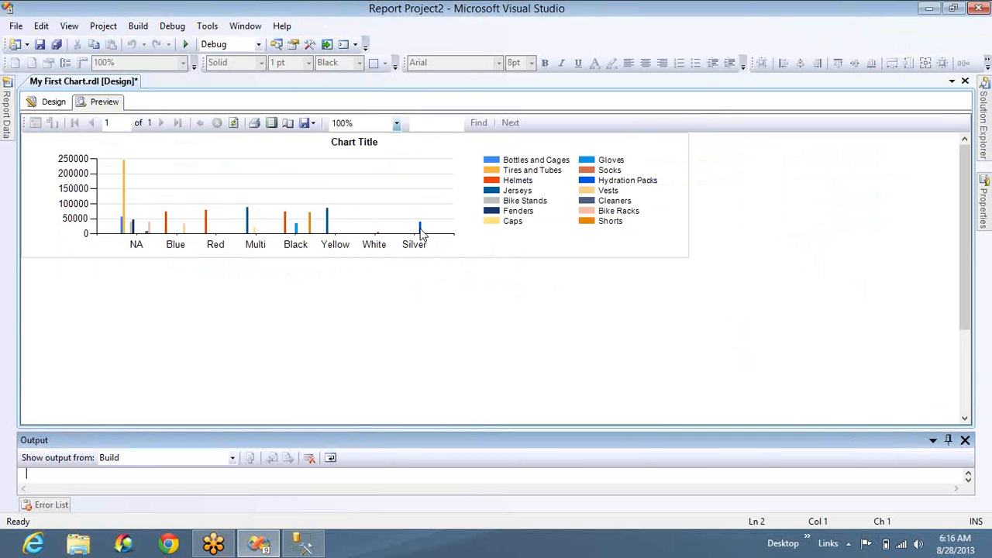
# - Widen the chart by extending its right edge in the design, and preview the sales by color and subcategory
pyautogui.click(53, 101)
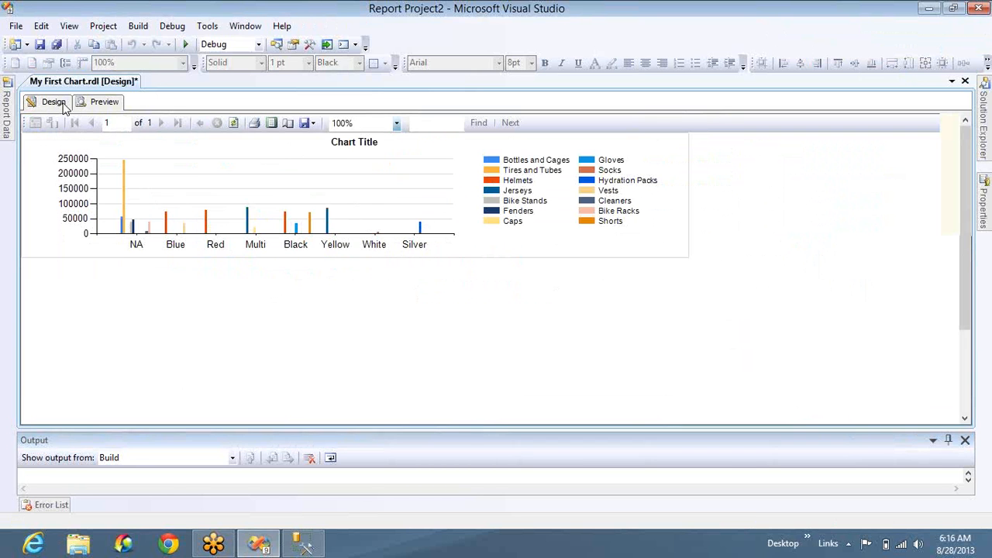
pyautogui.click(525, 211)
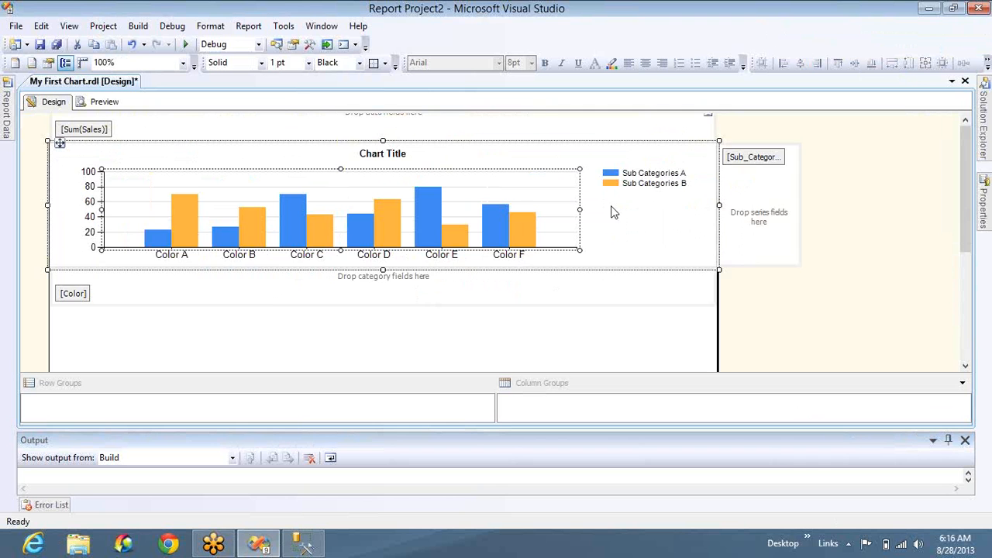
pyautogui.click(730, 214)
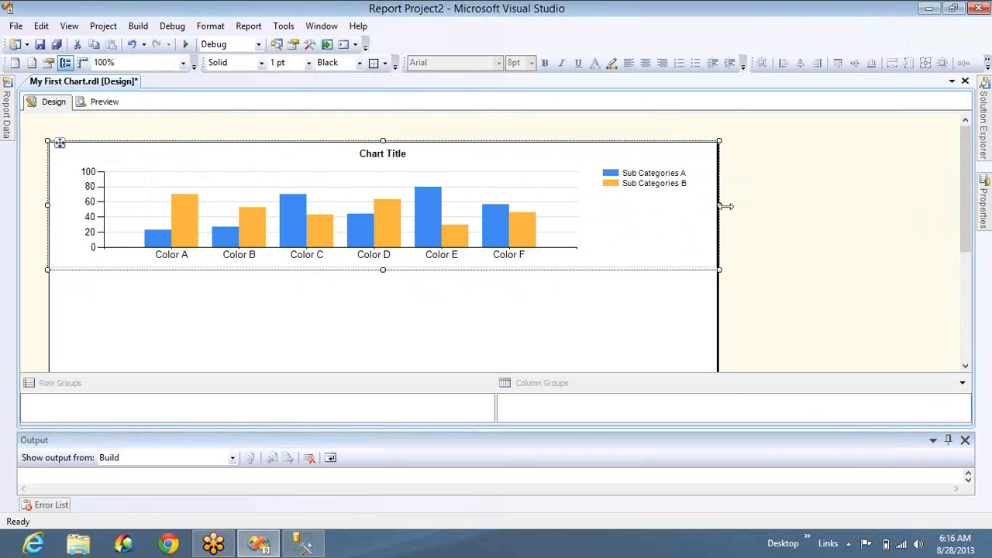
pyautogui.moveTo(726, 207); pyautogui.dragTo(987, 196)
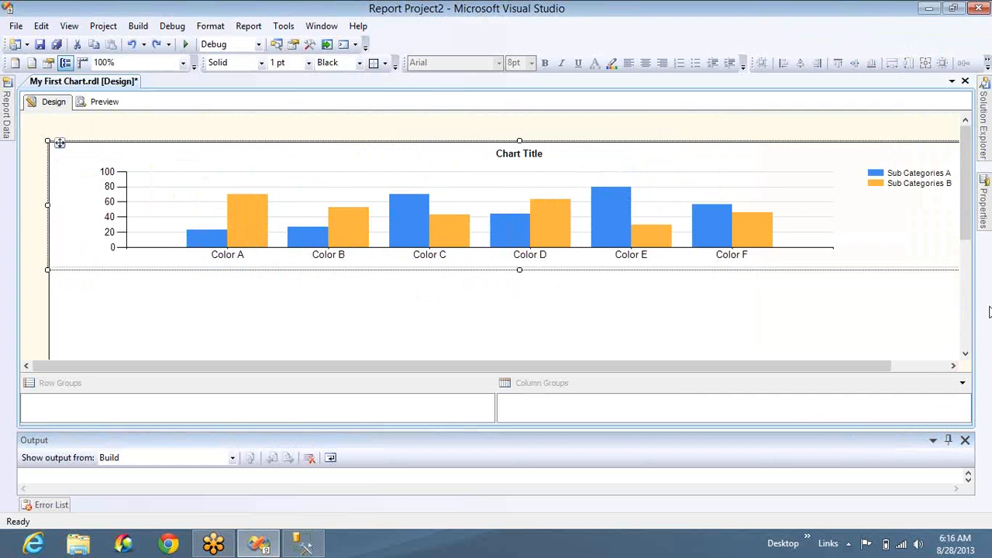
pyautogui.click(946, 366)
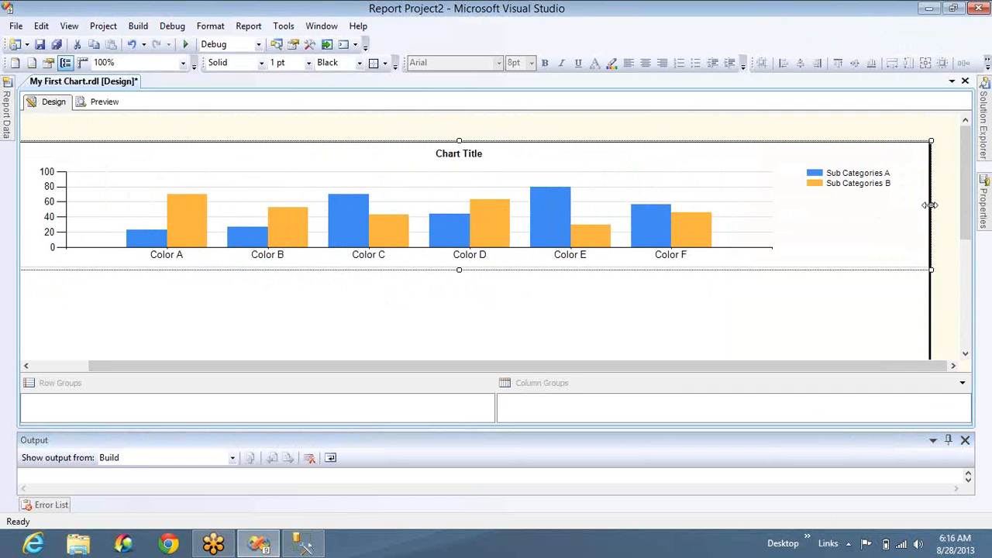
pyautogui.moveTo(929, 206); pyautogui.dragTo(988, 210)
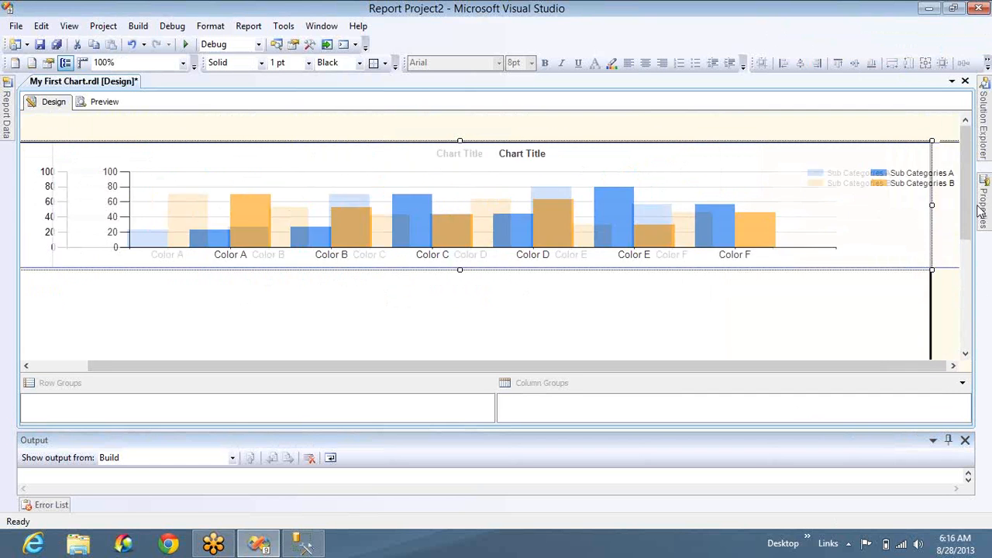
pyautogui.click(104, 102)
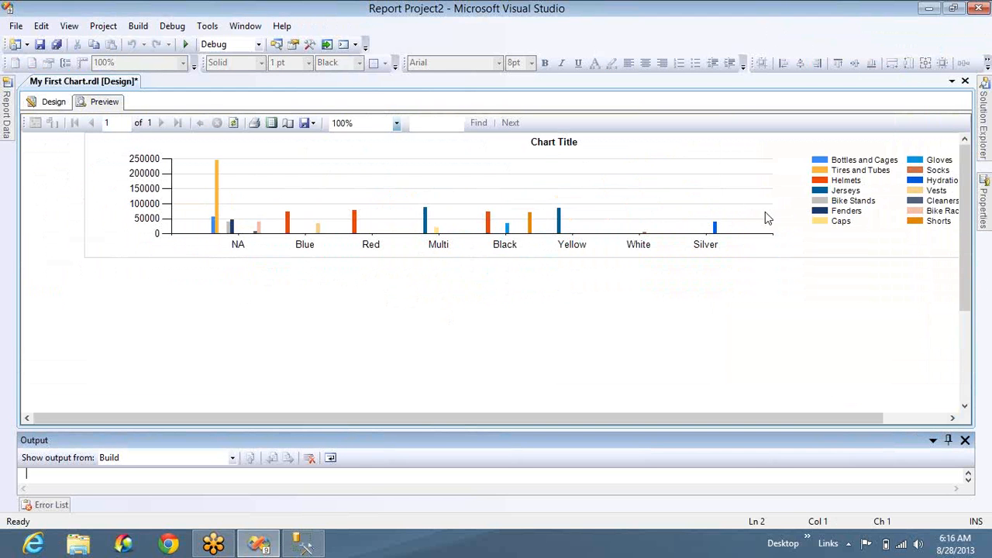
pyautogui.click(812, 163)
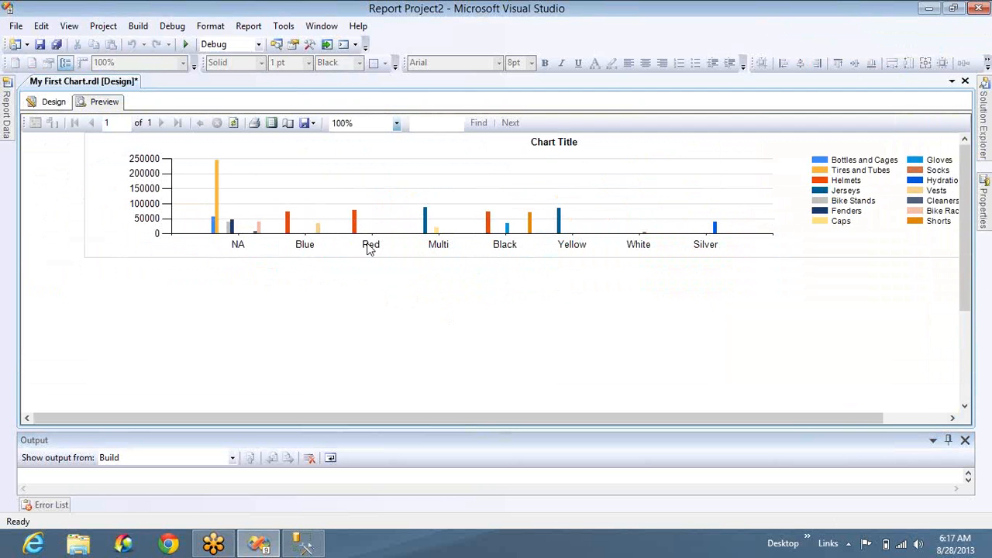
# - Extend the chart's left edge to the report body's left border, preview the report and return to the design
pyautogui.click(53, 107)
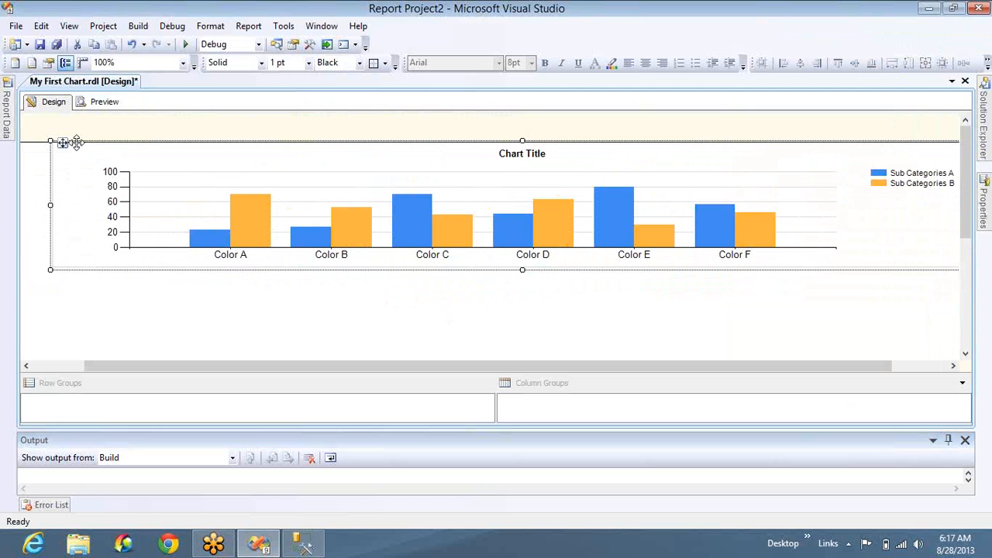
pyautogui.click(43, 217)
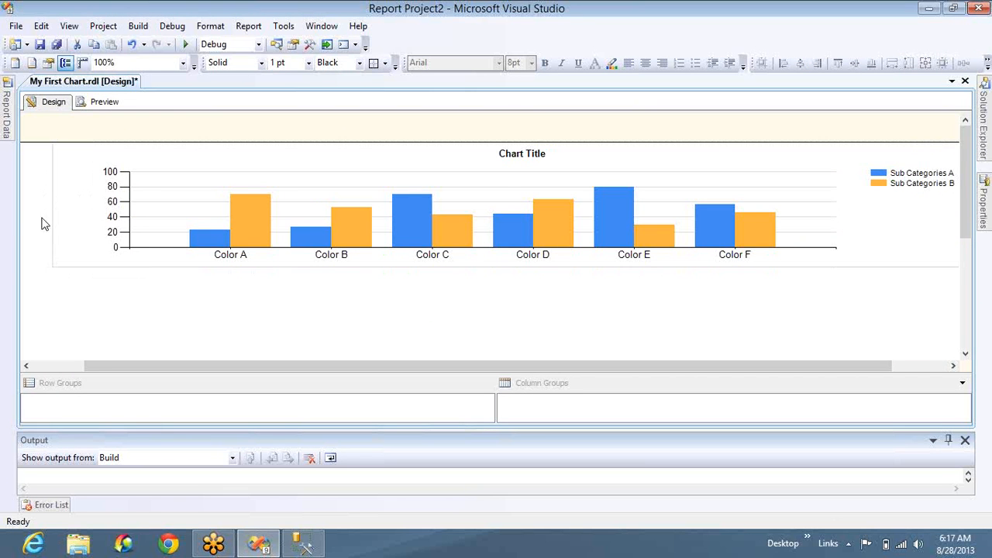
pyautogui.click(63, 222)
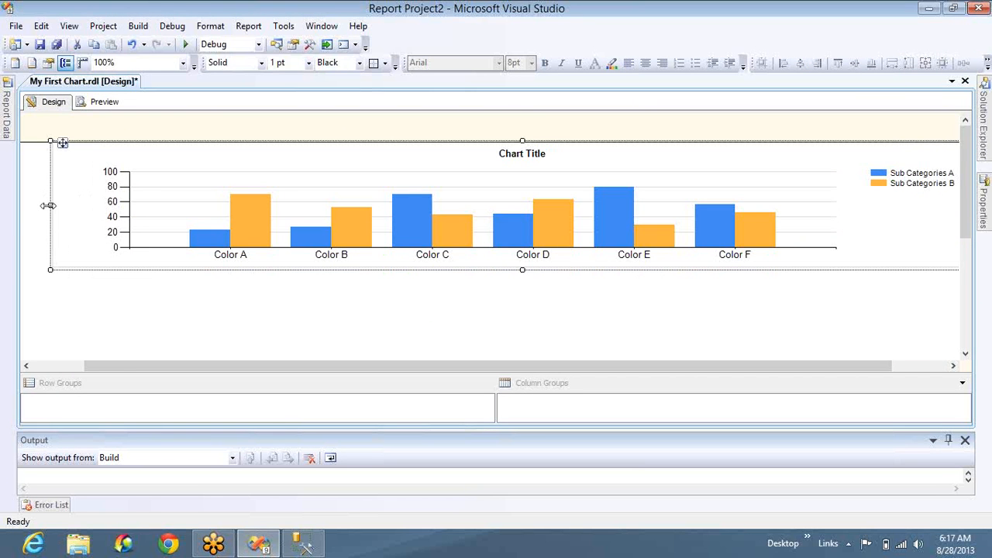
pyautogui.moveTo(48, 206); pyautogui.dragTo(6, 208)
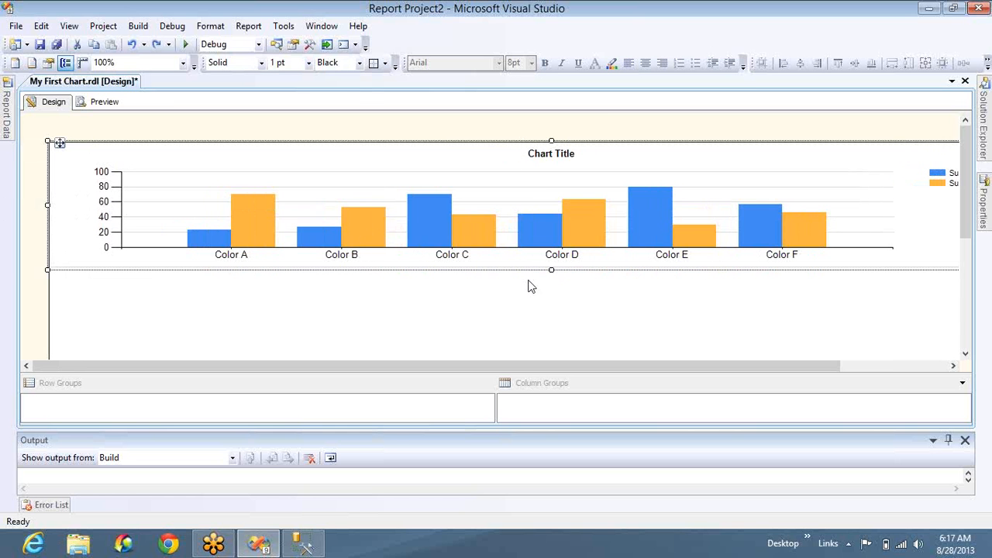
pyautogui.click(101, 102)
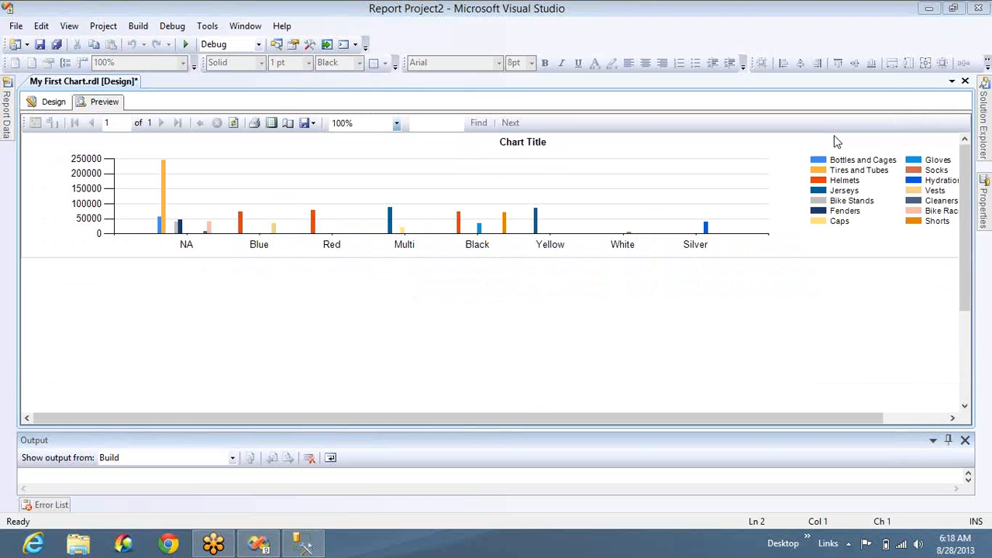
pyautogui.click(50, 102)
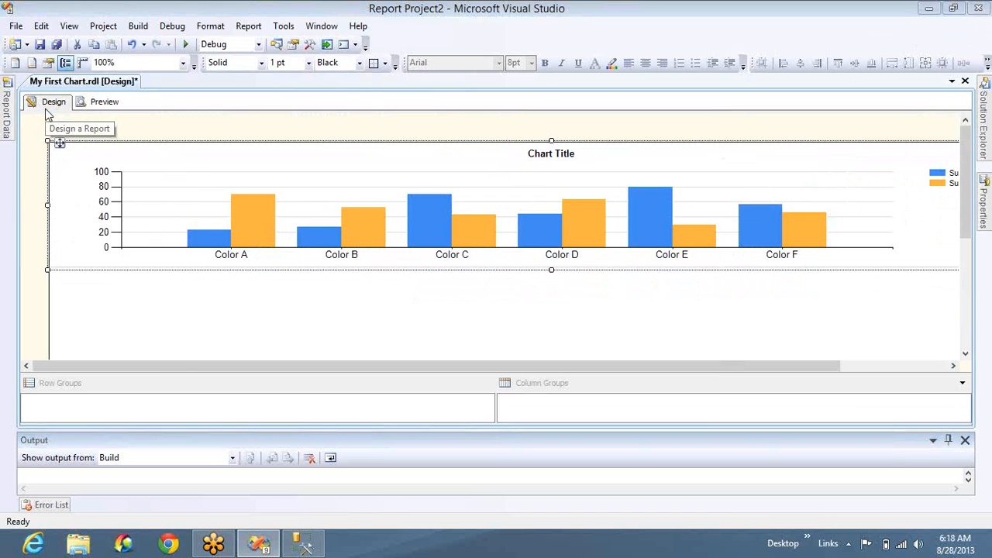
# - Remove the Color field from the chart's category fields and the Sub_Categories field from its series fields
pyautogui.press('super')
pyautogui.click(173, 491)
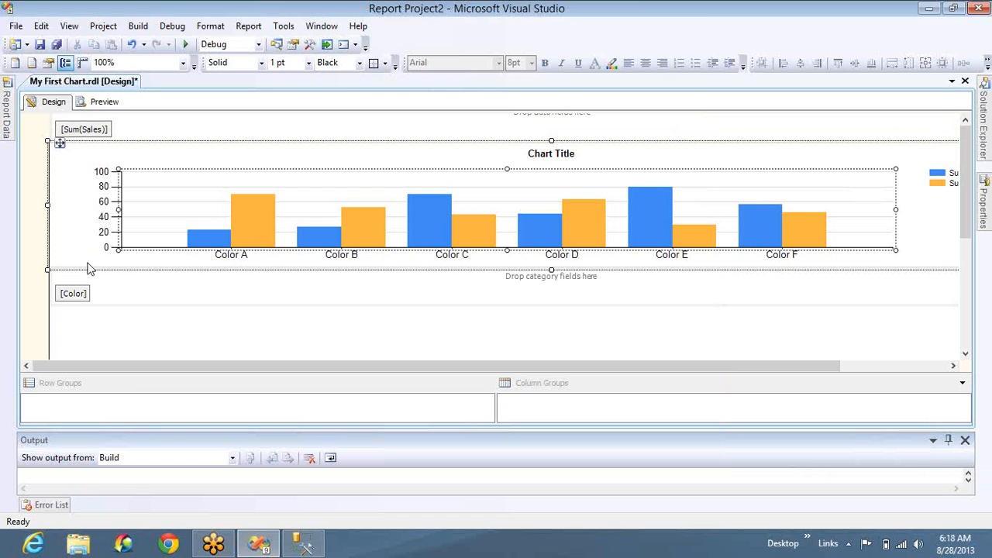
pyautogui.click(84, 294)
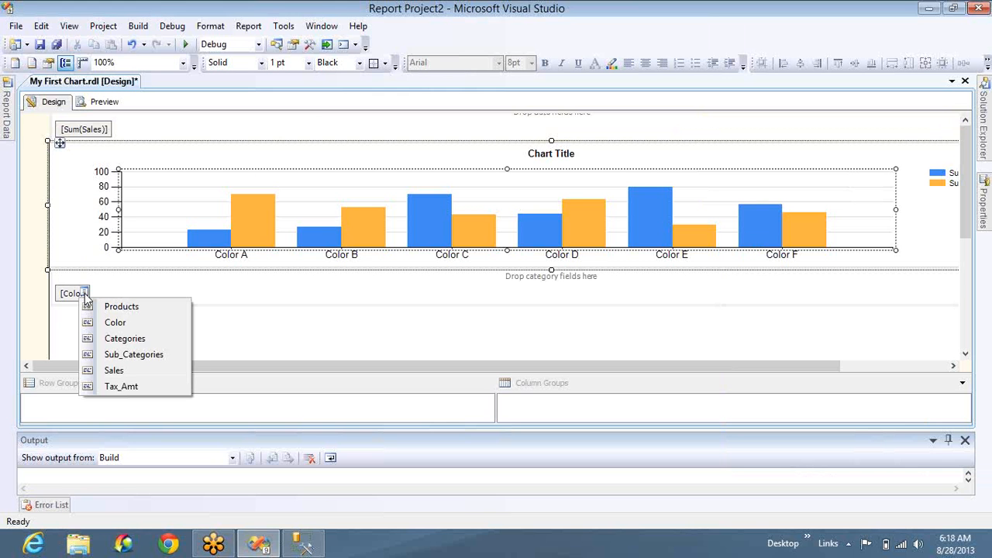
pyautogui.click(73, 295)
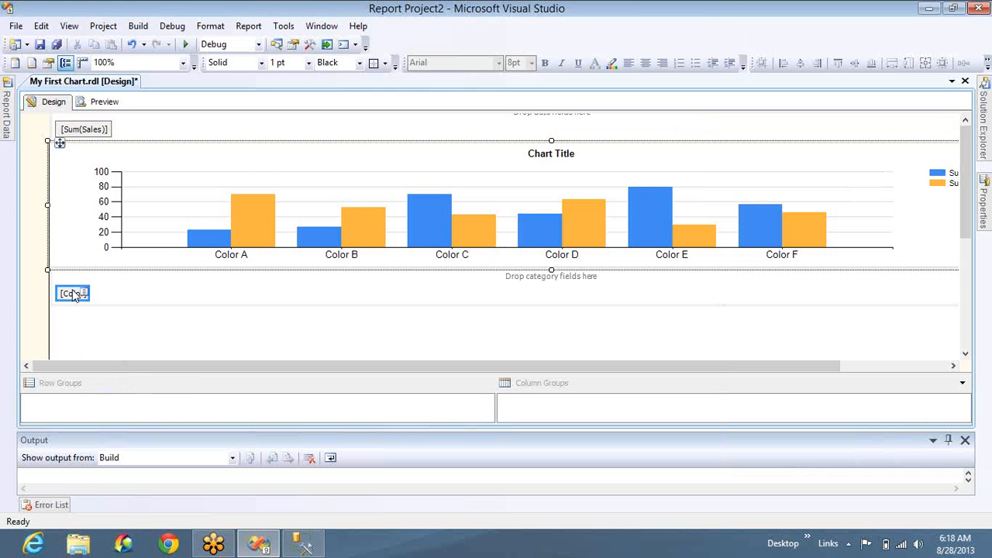
pyautogui.press('Delete')
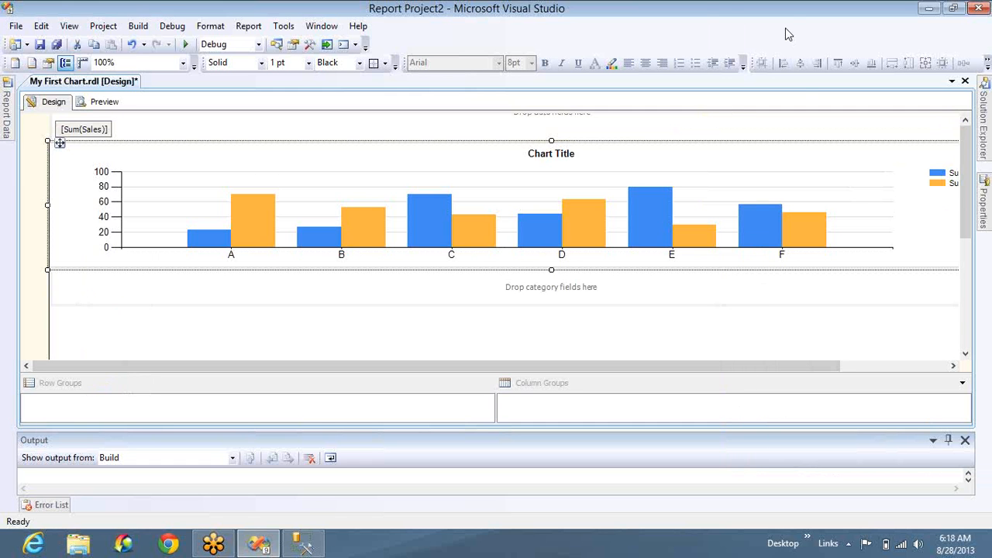
pyautogui.click(933, 366)
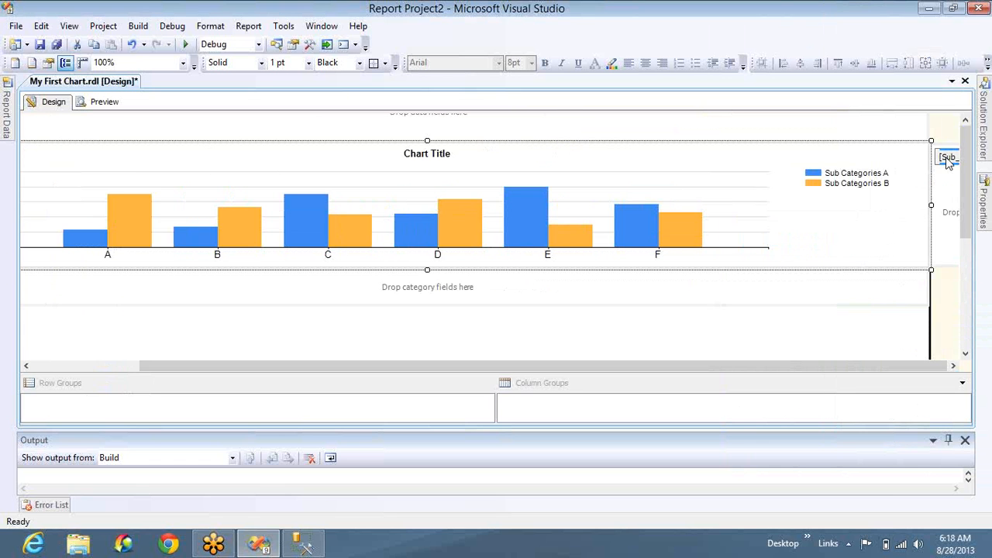
pyautogui.press('Delete')
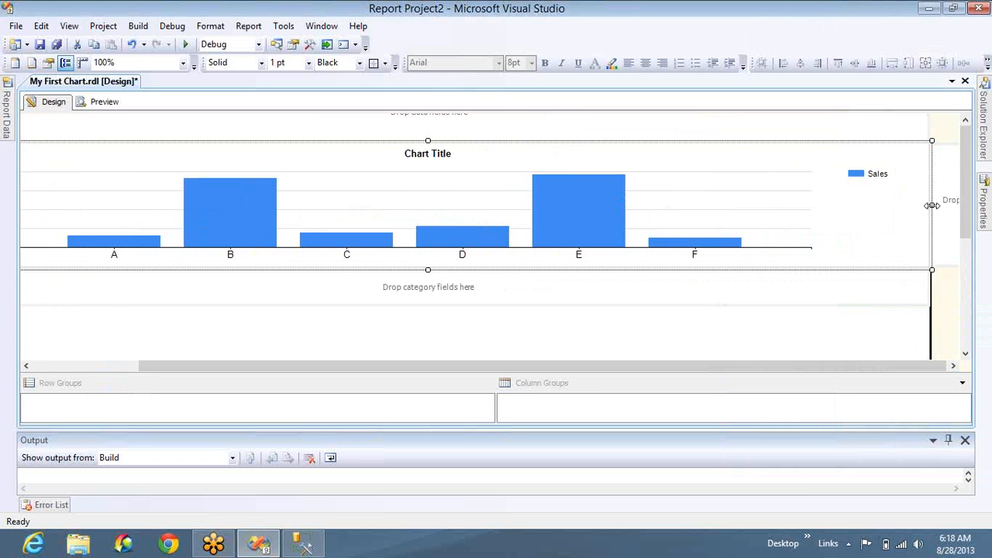
# - Narrow the chart from its right edge and shrink the report body's width to fit it
pyautogui.moveTo(932, 205); pyautogui.dragTo(629, 204)
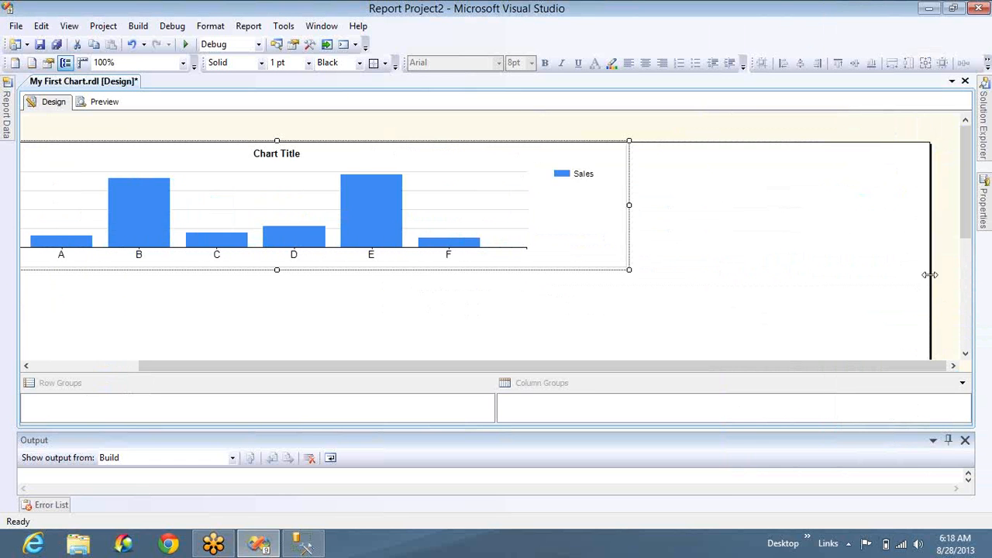
pyautogui.moveTo(931, 275); pyautogui.dragTo(587, 282)
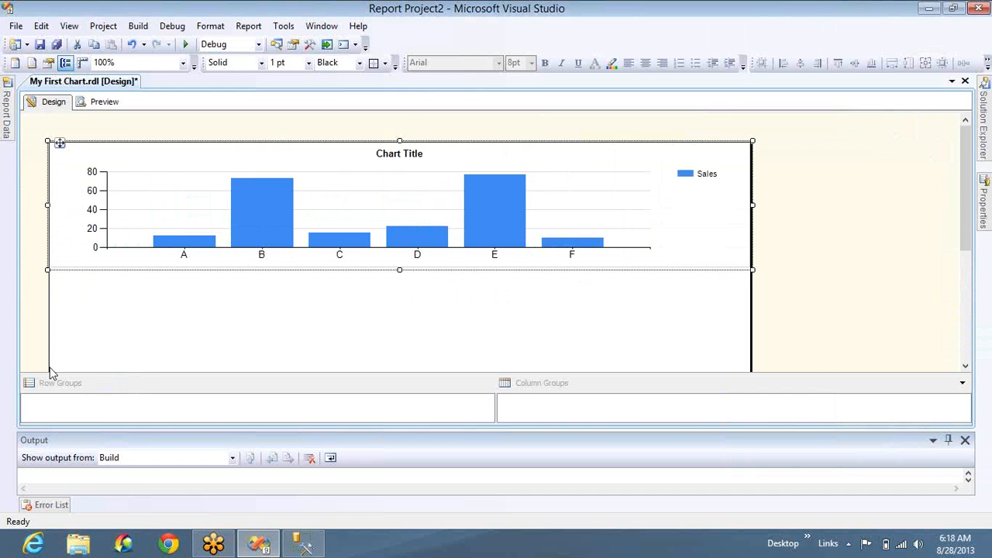
# - Add Tax_Amt to the chart's data fields alongside Sales and preview the report
pyautogui.click(194, 205)
pyautogui.rightClick(162, 125)
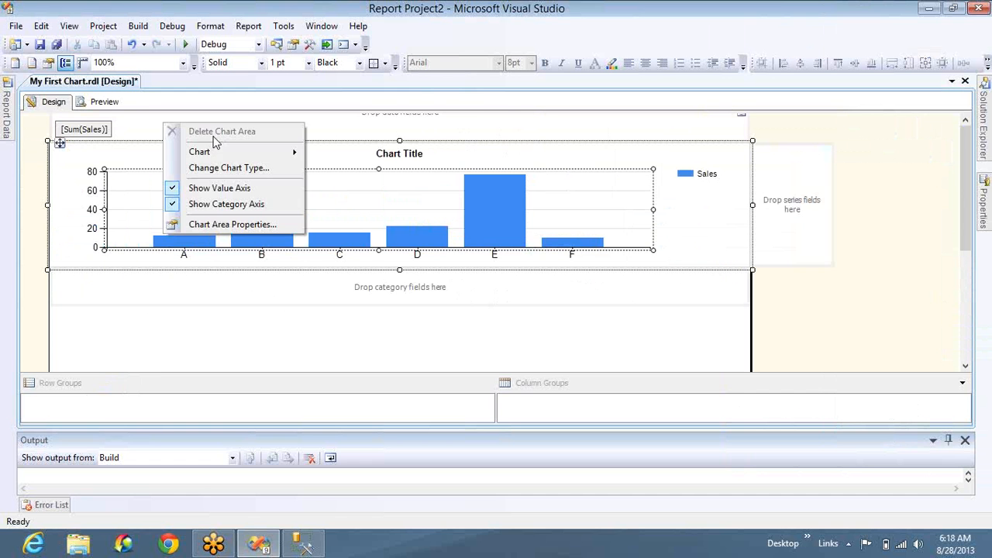
pyautogui.click(743, 116)
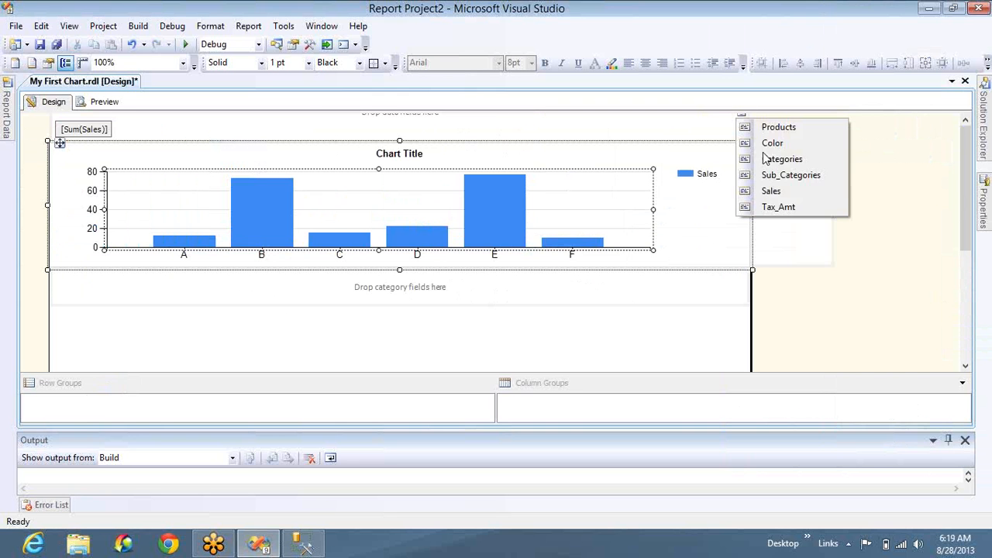
pyautogui.click(779, 207)
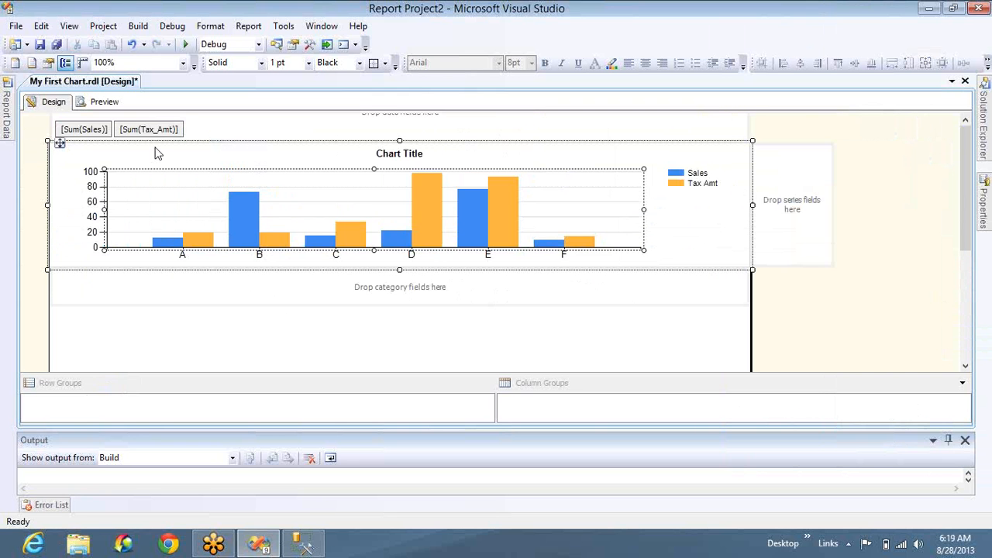
pyautogui.click(104, 102)
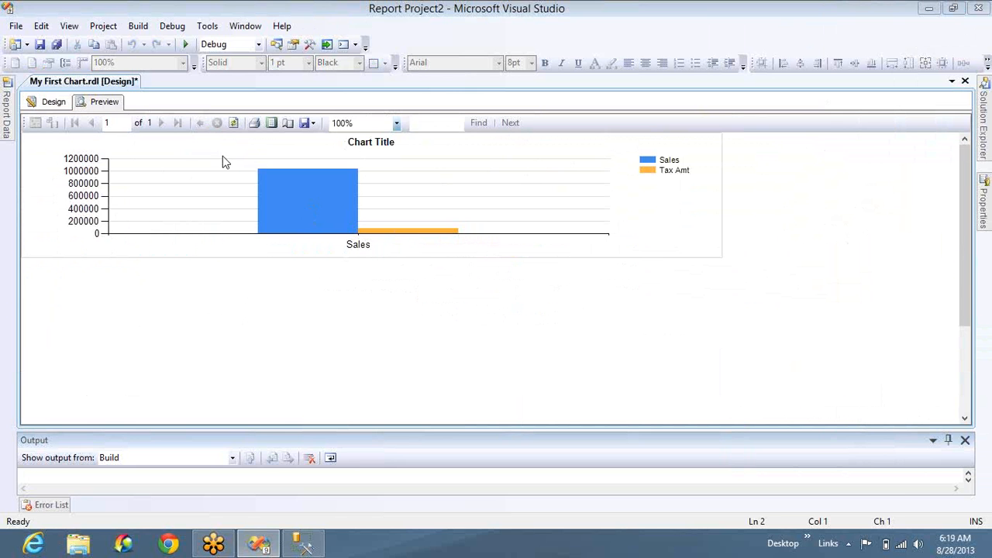
# - Add Color to the chart's category fields and preview sales and tax amount by color
pyautogui.click(54, 101)
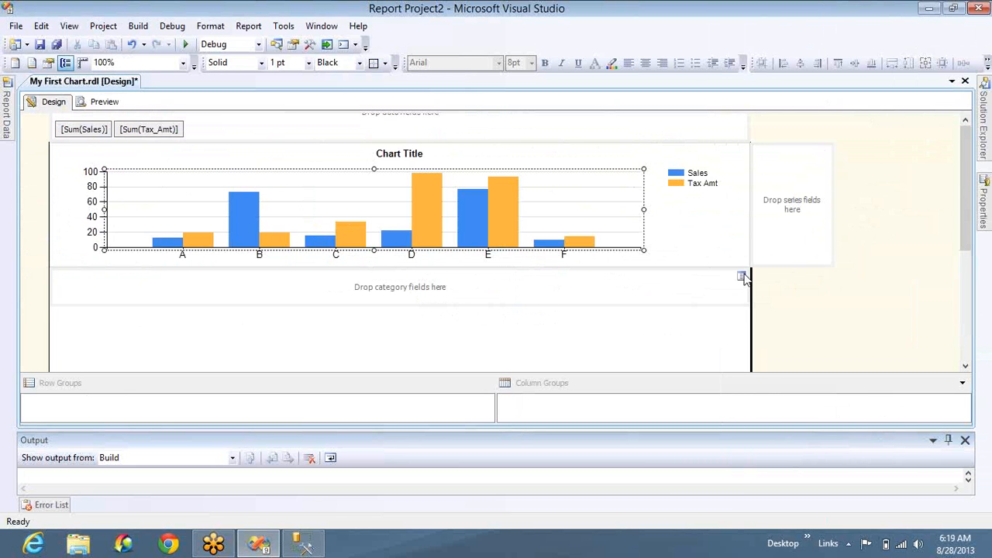
pyautogui.click(742, 276)
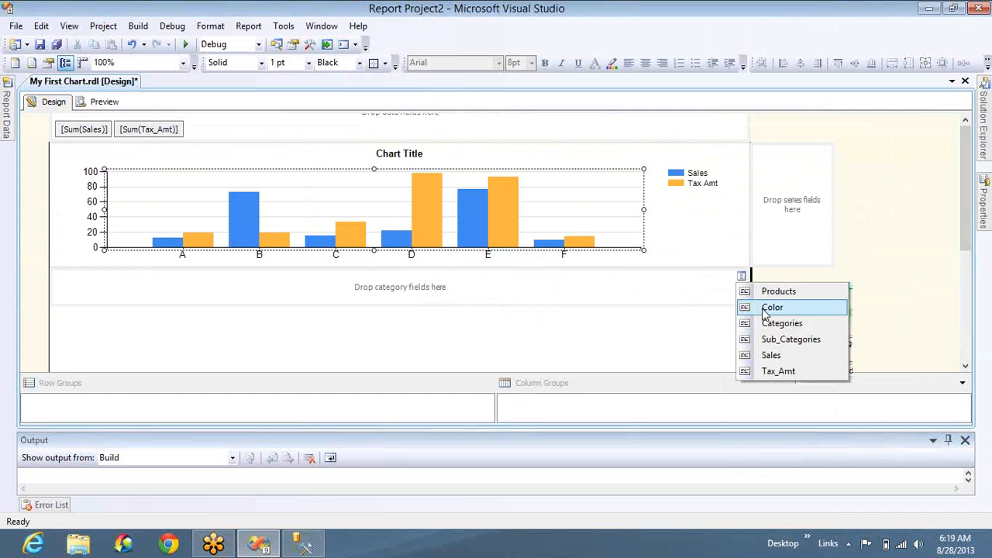
pyautogui.click(769, 306)
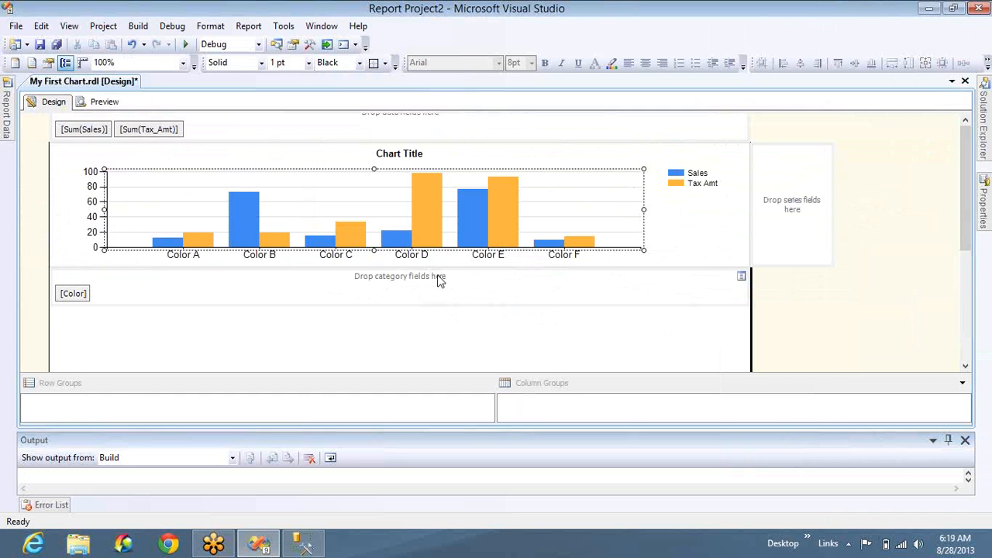
pyautogui.click(104, 105)
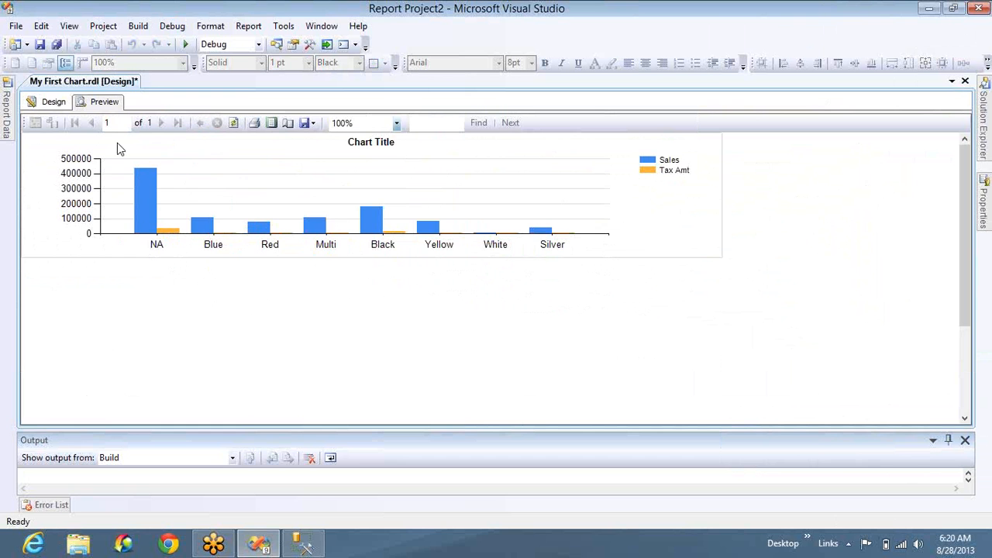
# - Remove Color from the chart's category fields and preview the overall sales and tax amount
pyautogui.click(52, 105)
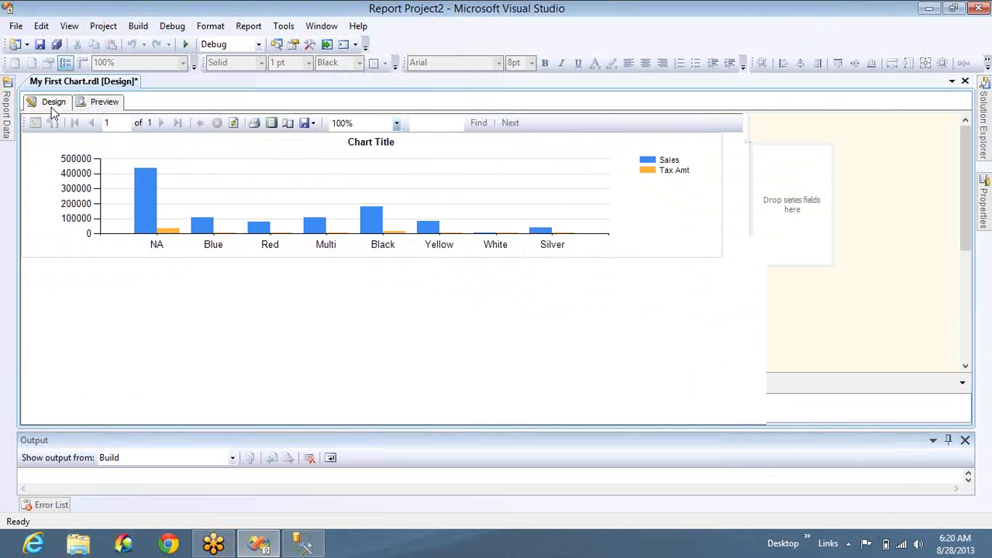
pyautogui.click(86, 293)
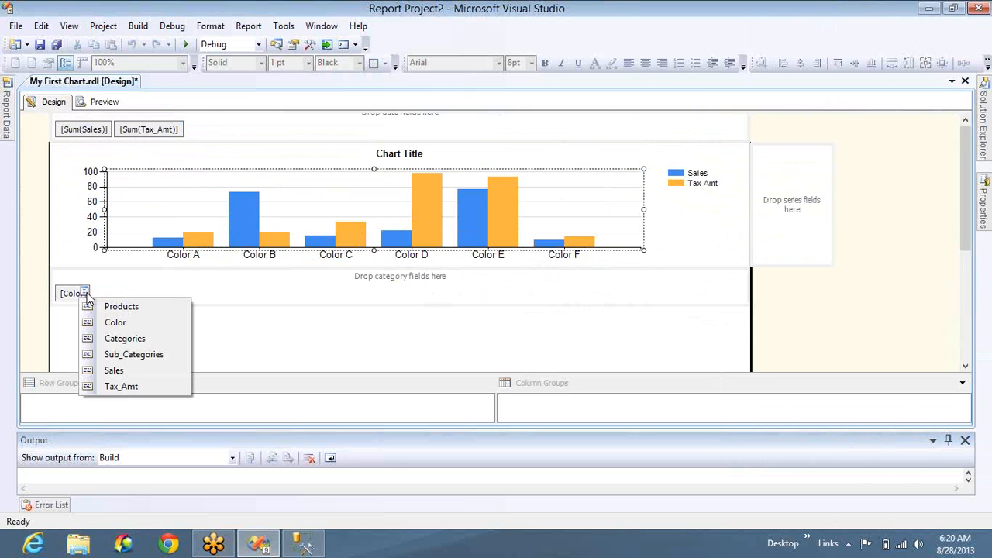
pyautogui.click(85, 294)
pyautogui.click(71, 294)
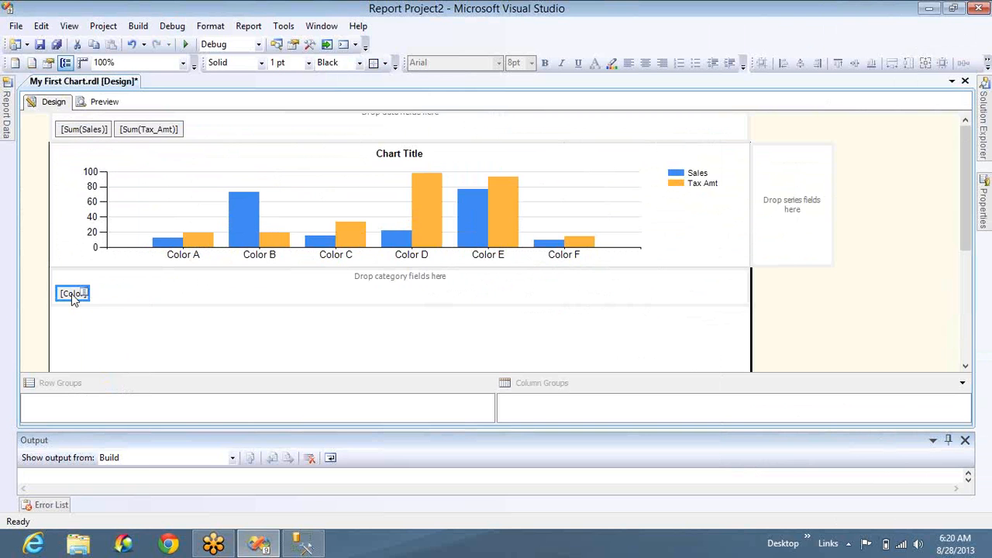
pyautogui.press('Delete')
pyautogui.click(113, 103)
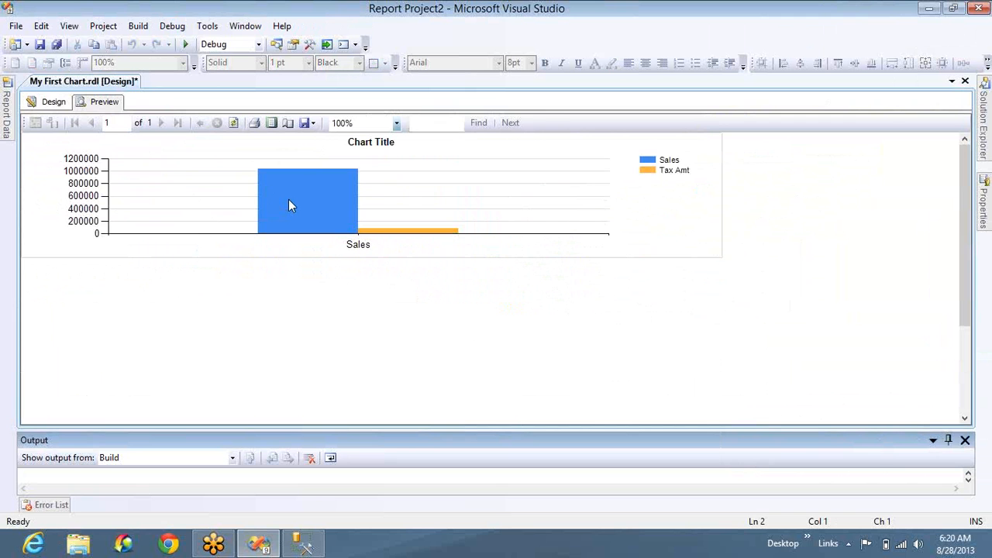
# - Add the Color field back to the chart's category fields and preview the report again
pyautogui.click(46, 101)
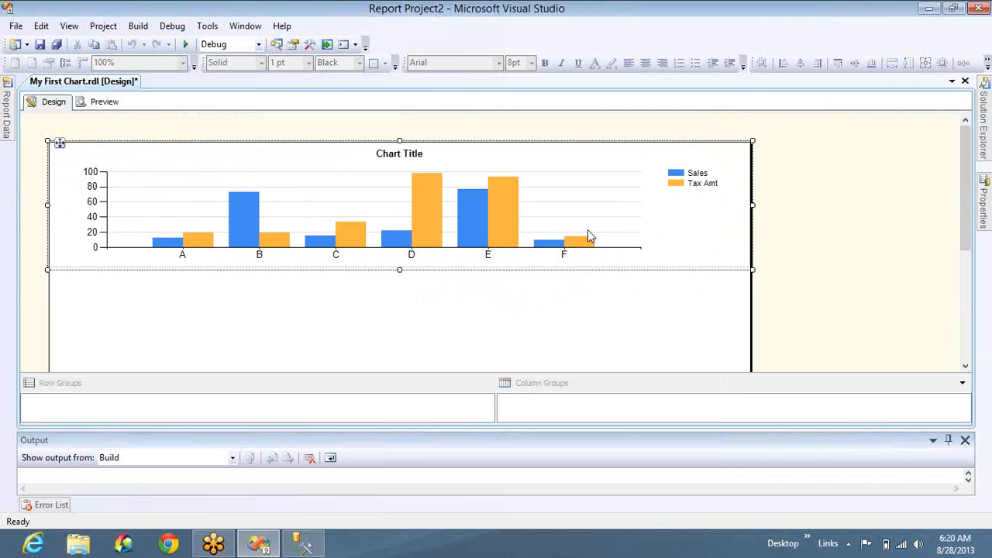
pyautogui.click(694, 253)
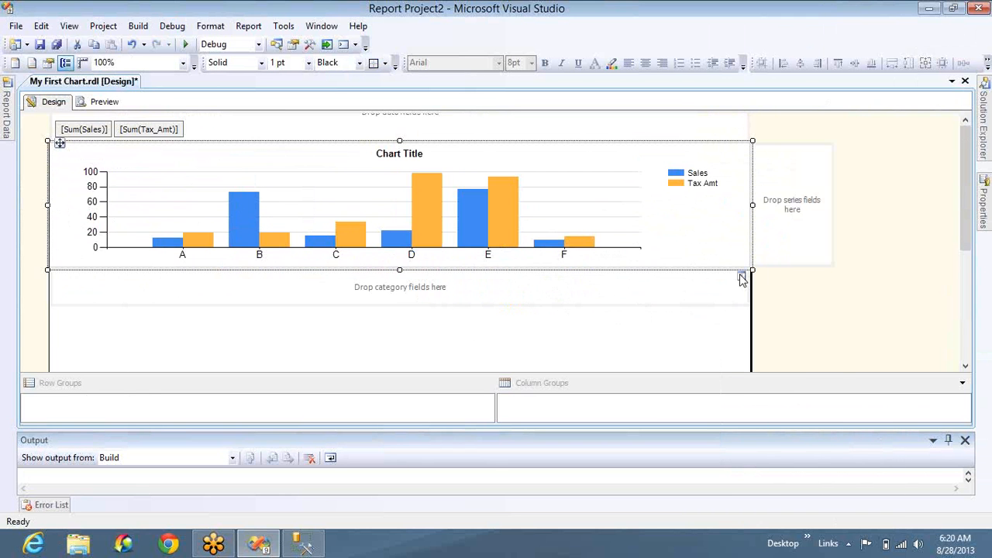
pyautogui.click(743, 276)
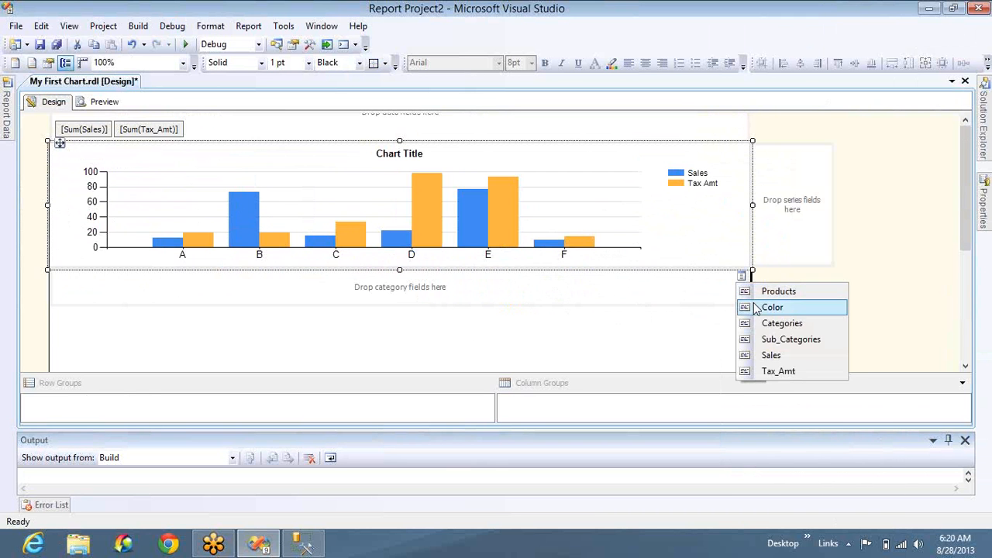
pyautogui.click(772, 308)
pyautogui.click(104, 102)
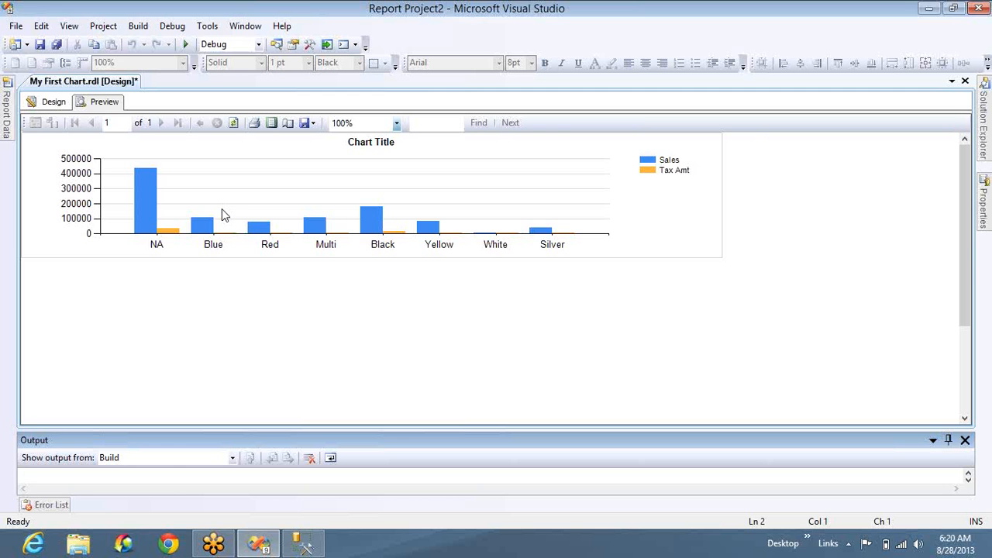
# - Replace Color with Sub_Categories in the chart's category fields and preview sales and tax amount by subcategory
pyautogui.click(51, 106)
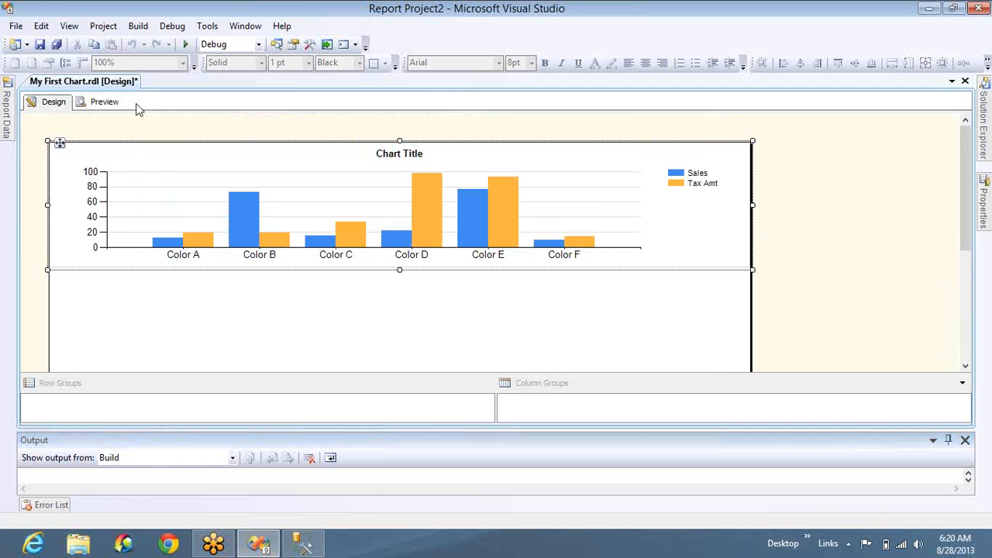
pyautogui.click(122, 239)
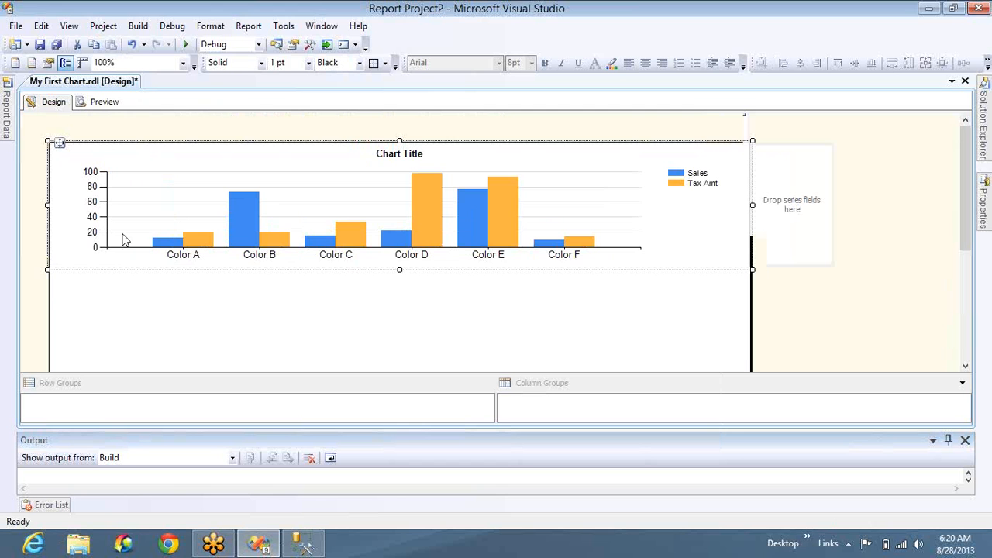
pyautogui.click(122, 240)
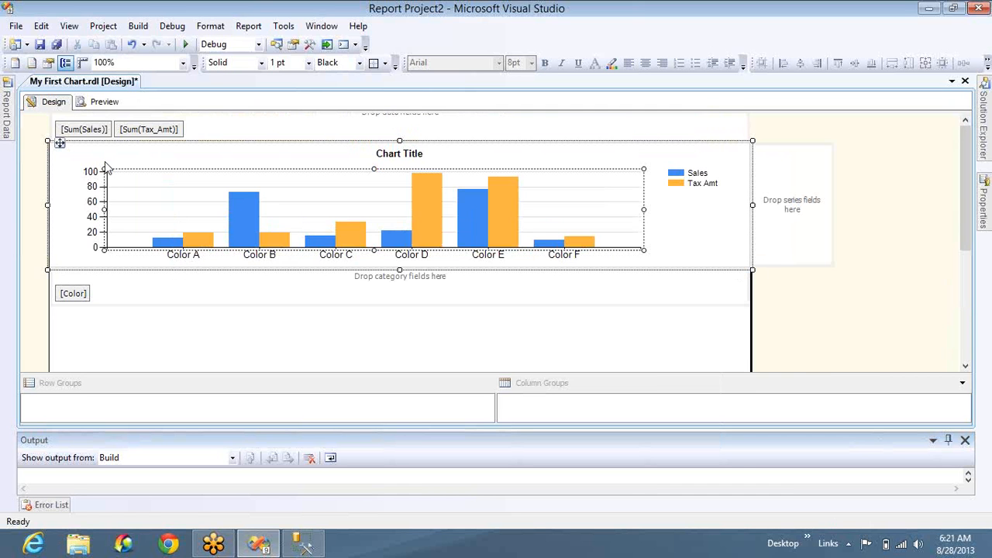
pyautogui.click(70, 295)
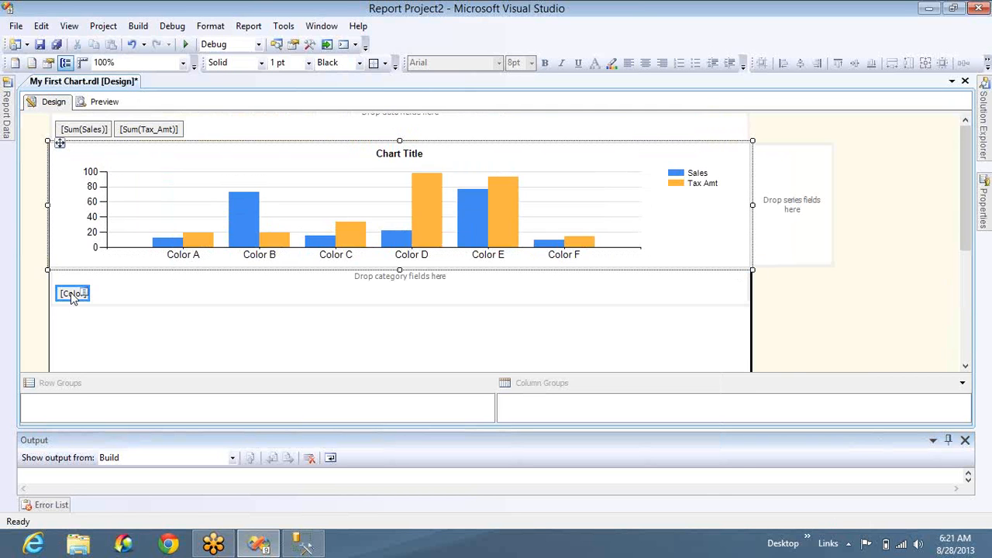
pyautogui.press('Delete')
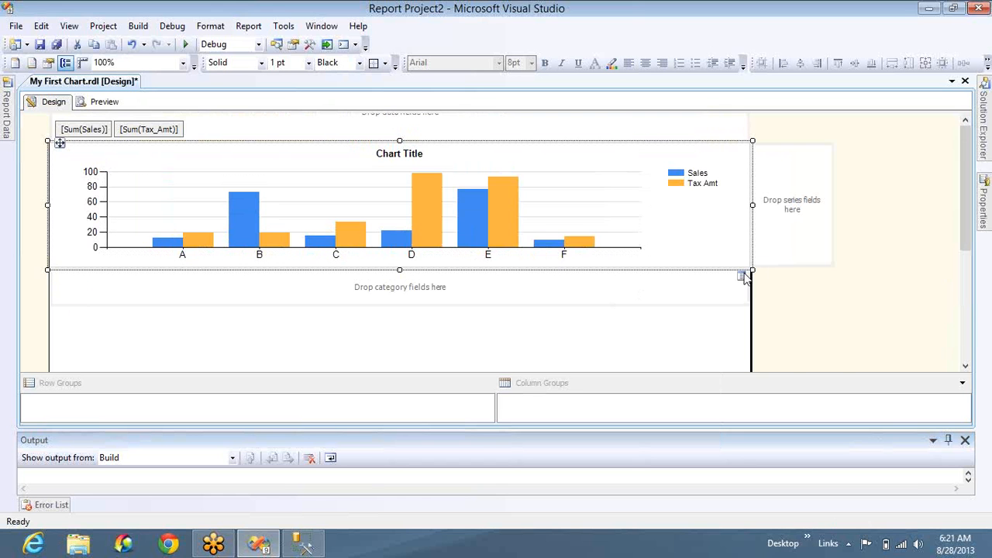
pyautogui.click(743, 277)
pyautogui.click(780, 339)
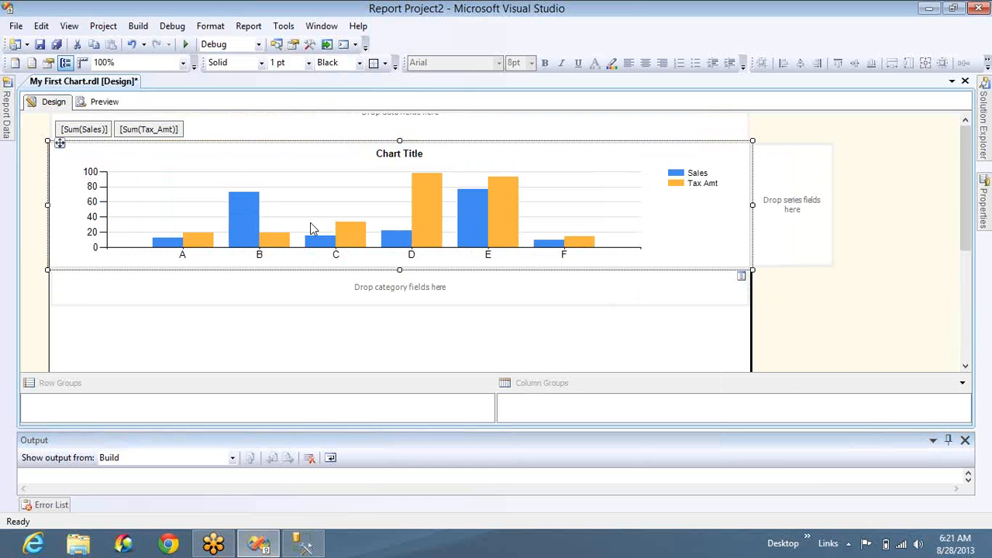
pyautogui.click(100, 107)
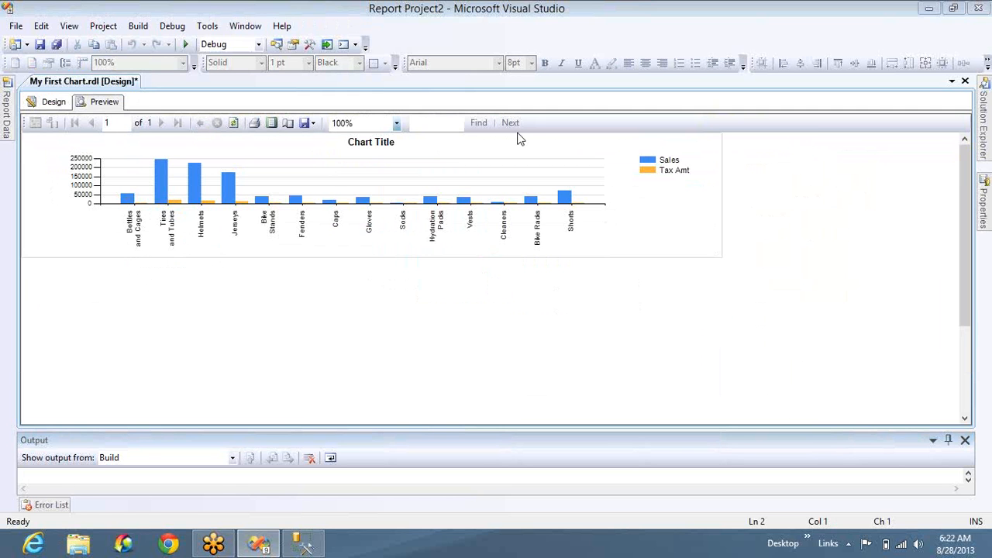
# - Return to the design and remove Sub_Categories from the chart's category fields
pyautogui.click(53, 102)
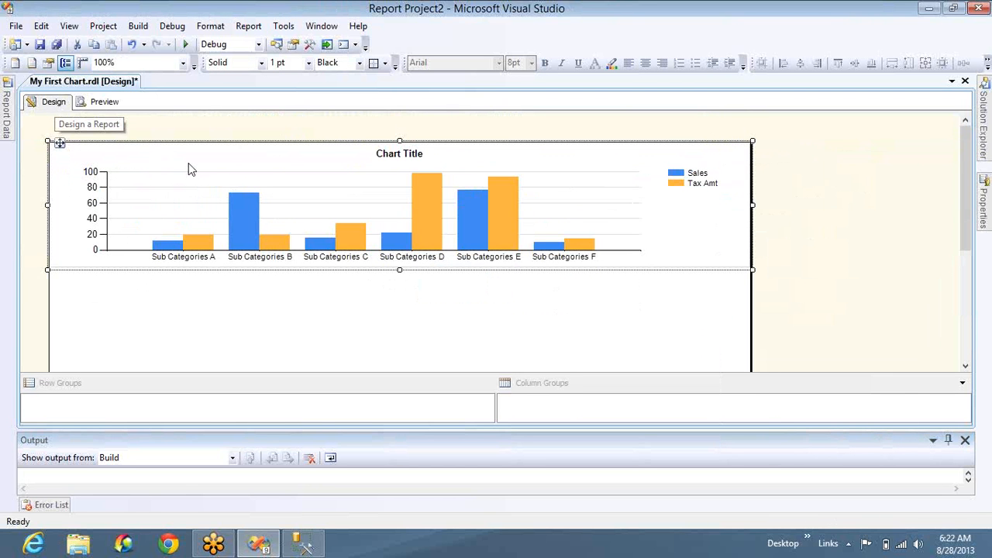
pyautogui.click(193, 169)
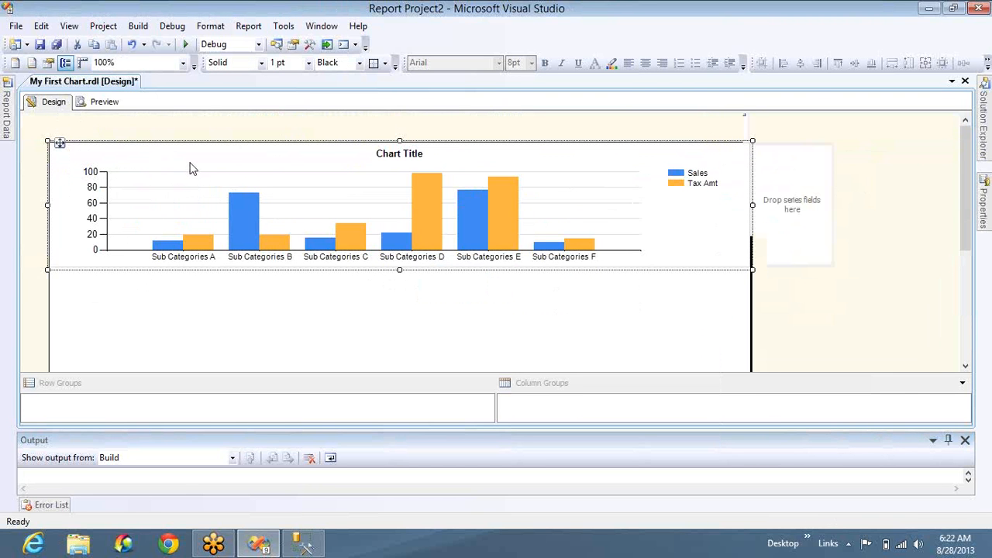
pyautogui.click(191, 164)
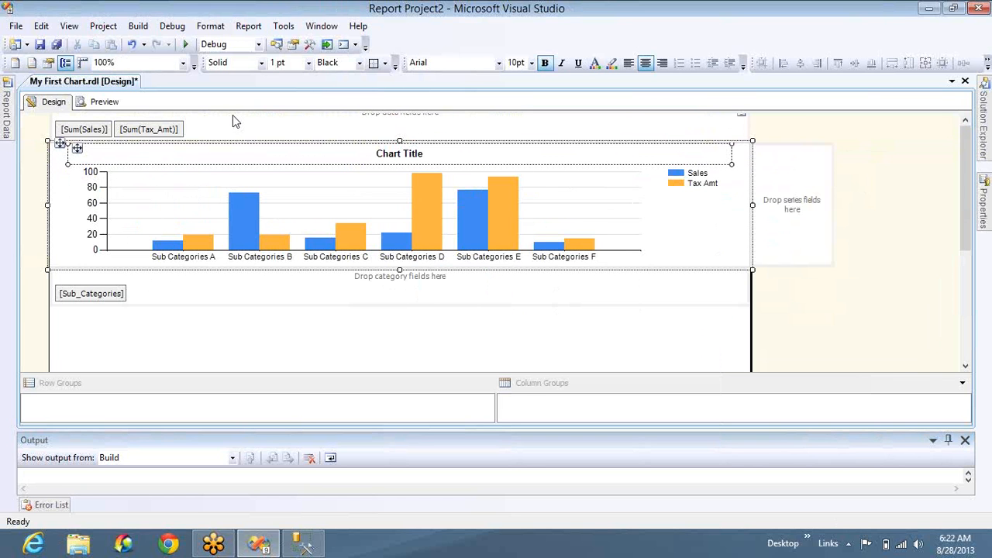
pyautogui.click(90, 298)
pyautogui.press('Delete')
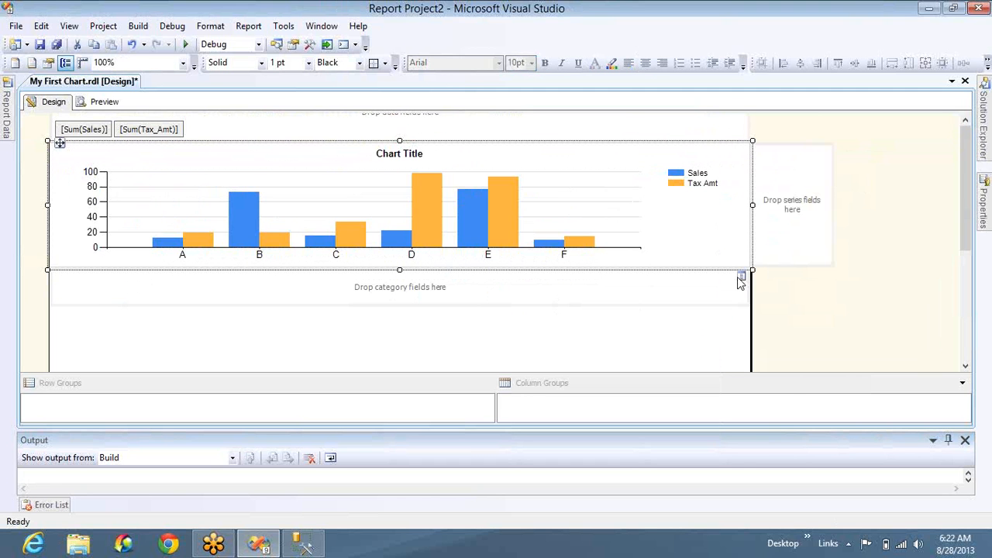
# - Add Categories to the chart's category fields and preview sales and tax amount by category
pyautogui.click(741, 277)
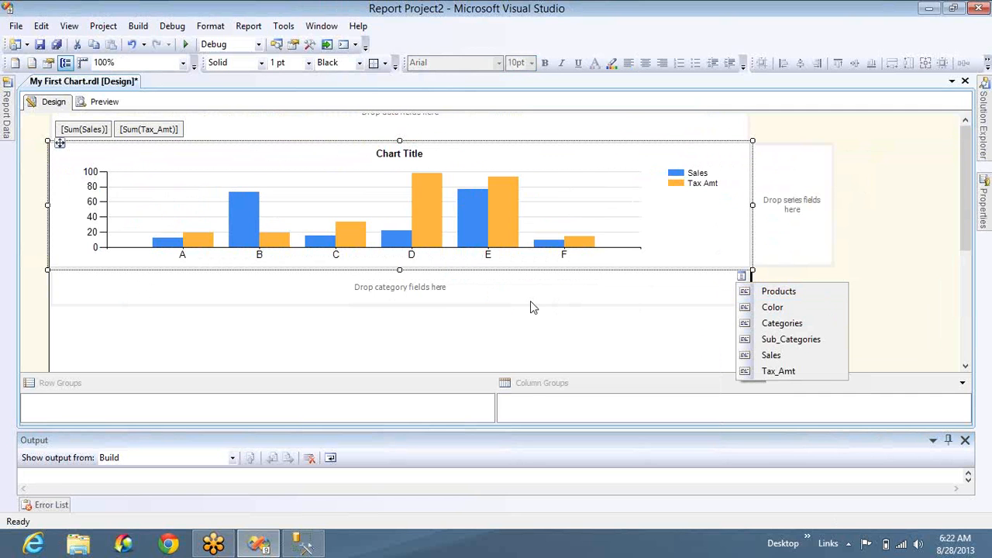
pyautogui.click(775, 324)
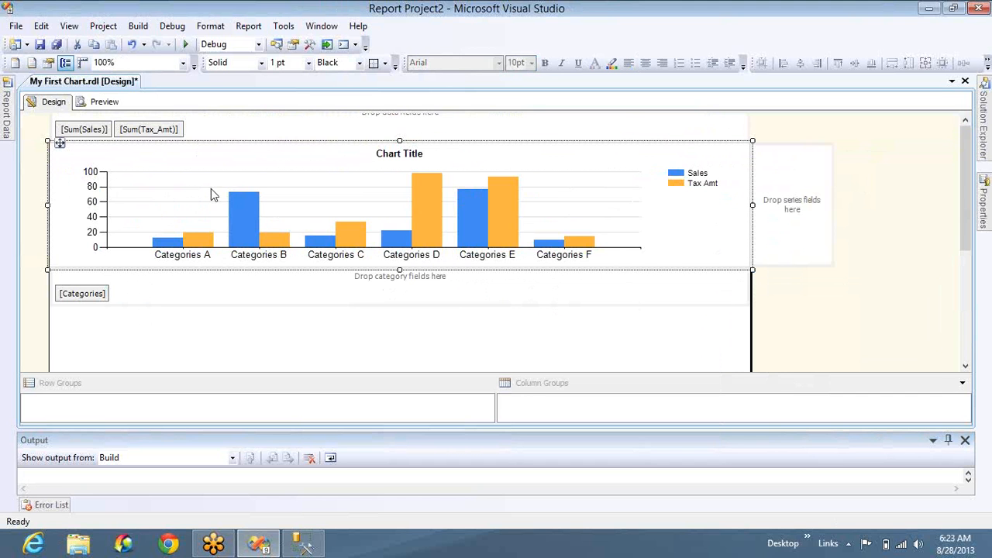
pyautogui.click(98, 103)
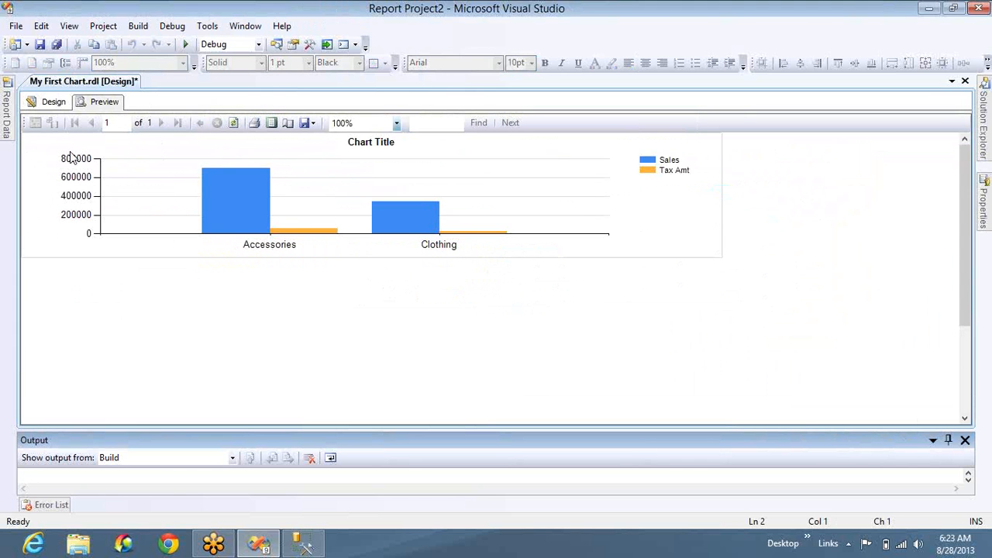
# - Return to the design and shorten the report body so its lower edge fits just below the chart
pyautogui.click(54, 102)
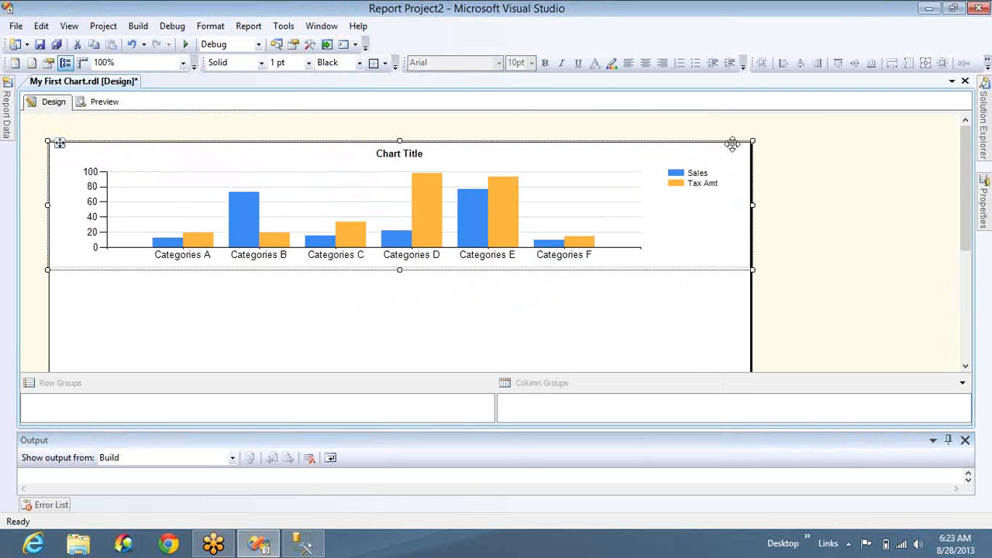
pyautogui.click(767, 307)
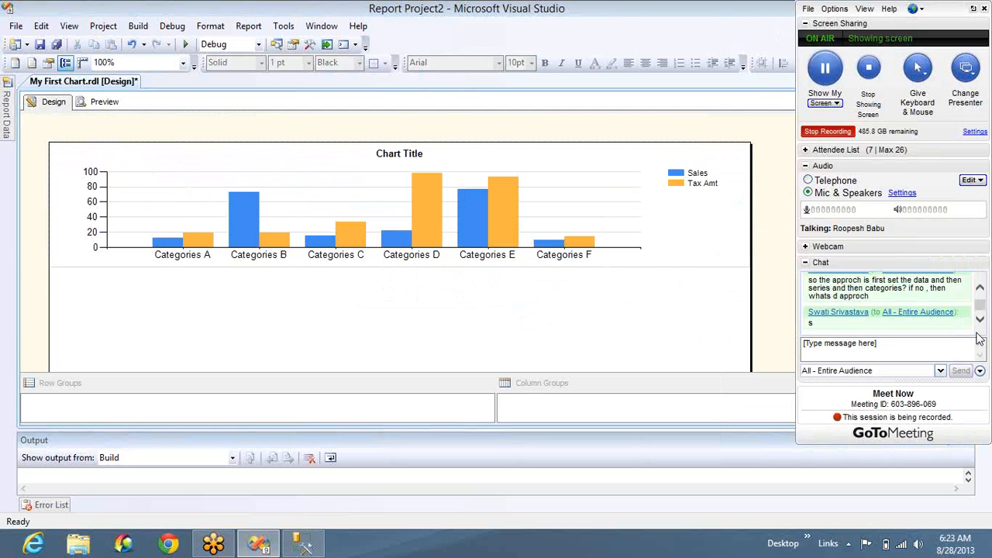
pyautogui.scroll(-3, 778, 331)
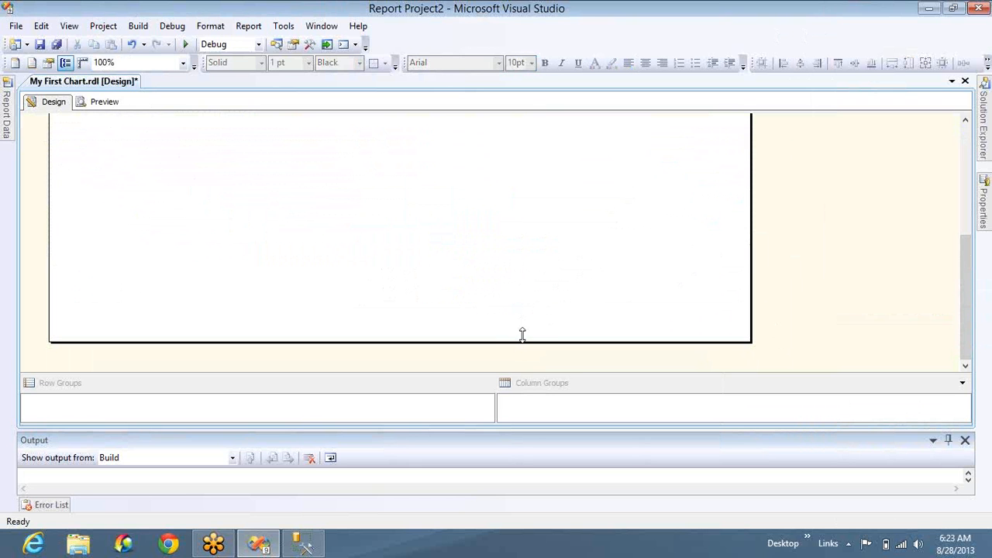
pyautogui.moveTo(523, 335); pyautogui.dragTo(515, 62)
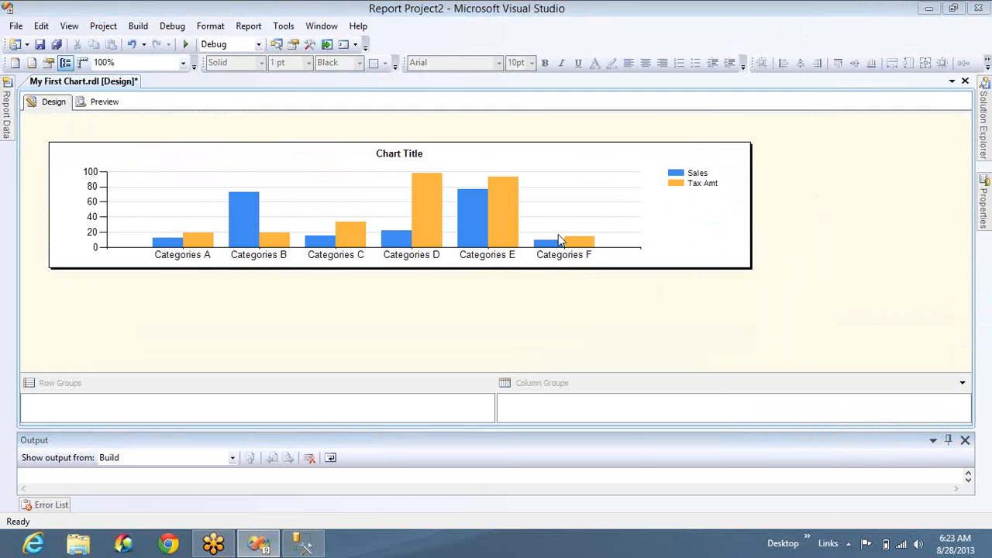
# - Remove Categories from the chart's category fields and preview the overall sales and tax amount
pyautogui.click(483, 229)
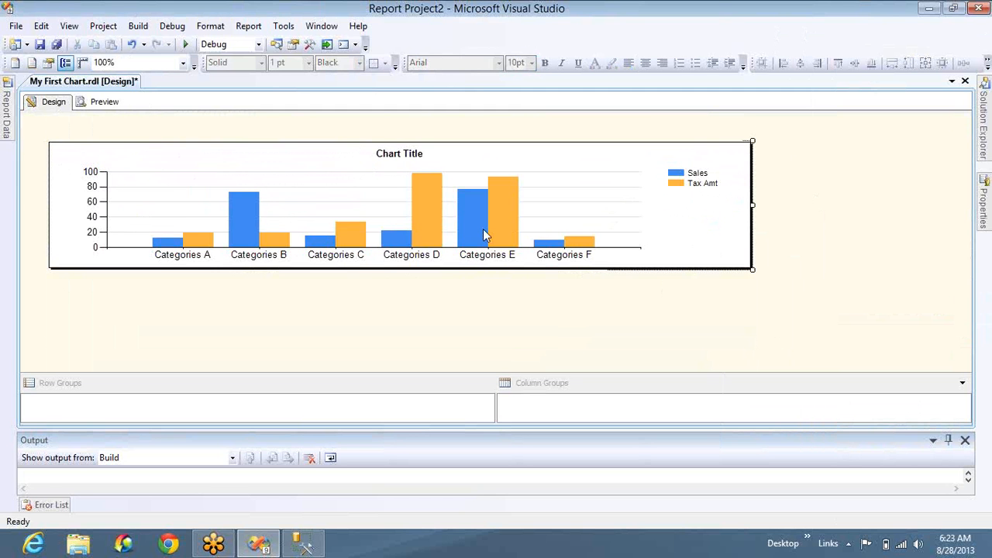
pyautogui.click(365, 244)
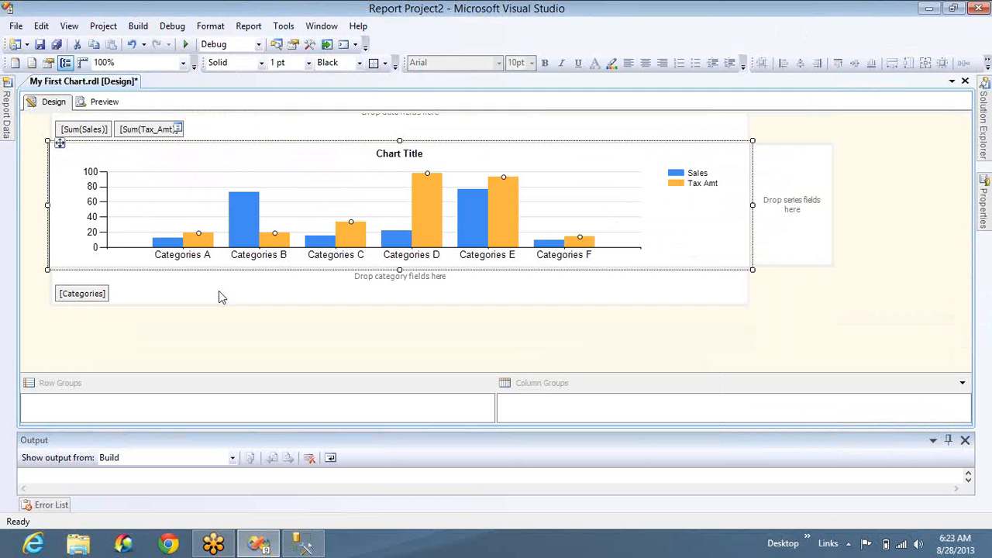
pyautogui.click(103, 293)
pyautogui.click(103, 300)
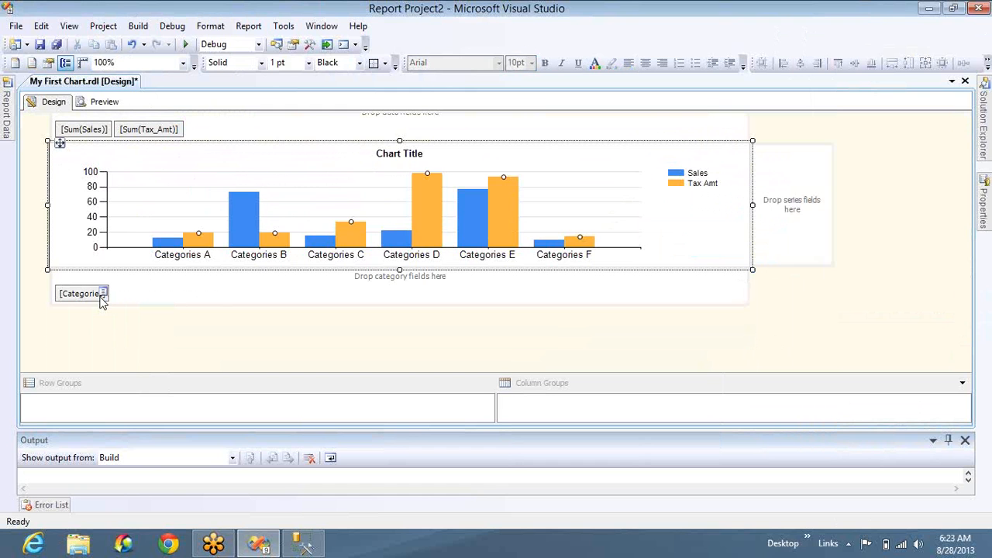
pyautogui.click(93, 299)
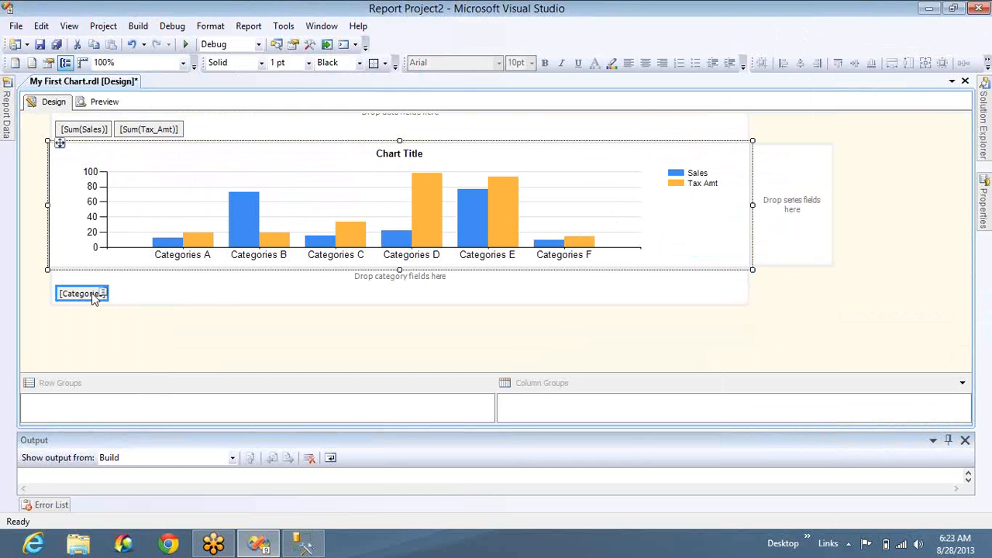
pyautogui.press('Delete')
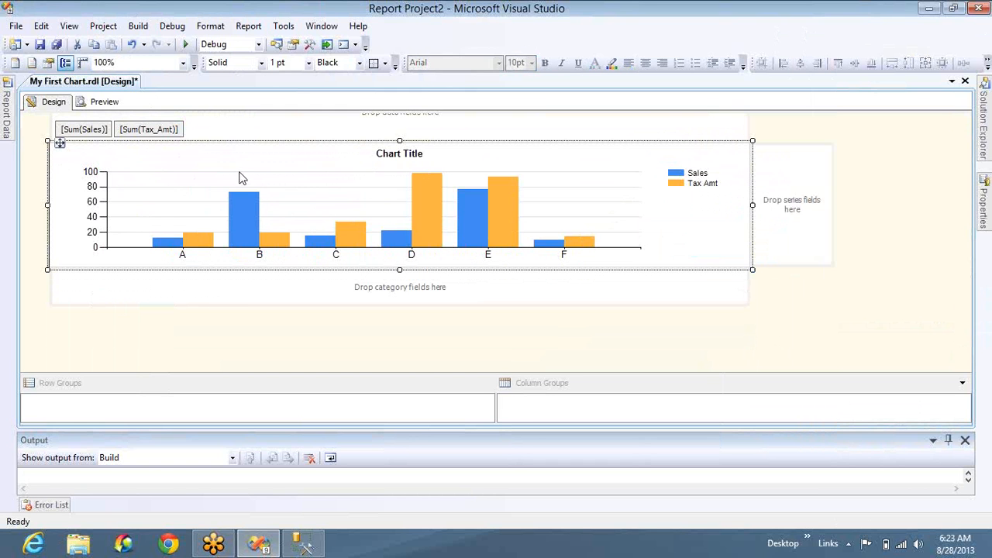
pyautogui.click(97, 104)
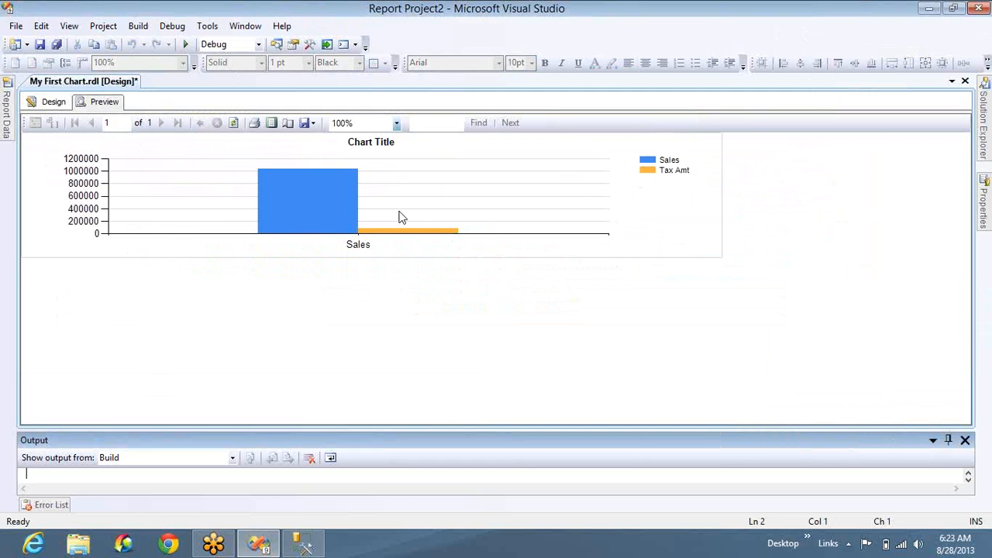
# - Return to the design, add Categories to the chart's series fields and preview the report
pyautogui.click(43, 102)
pyautogui.click(667, 237)
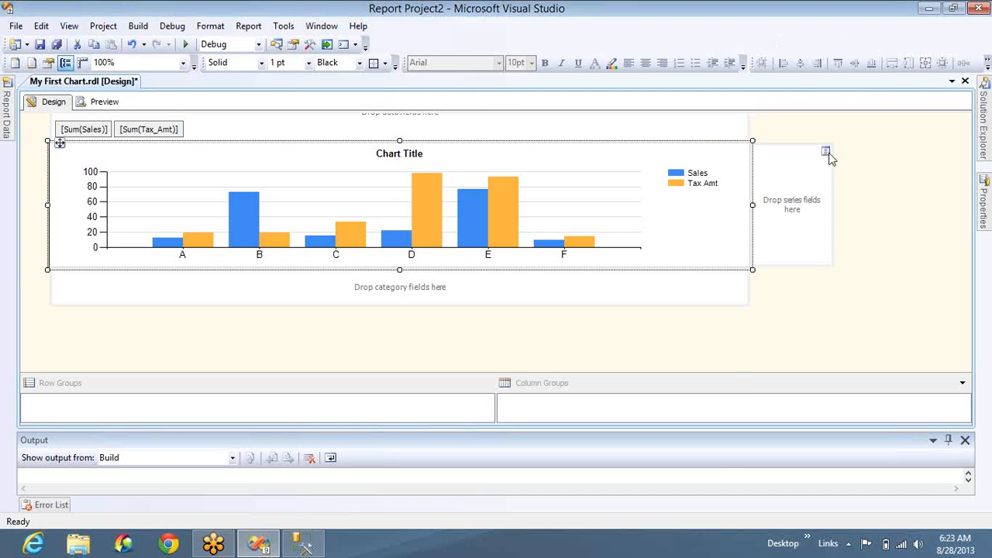
pyautogui.click(826, 152)
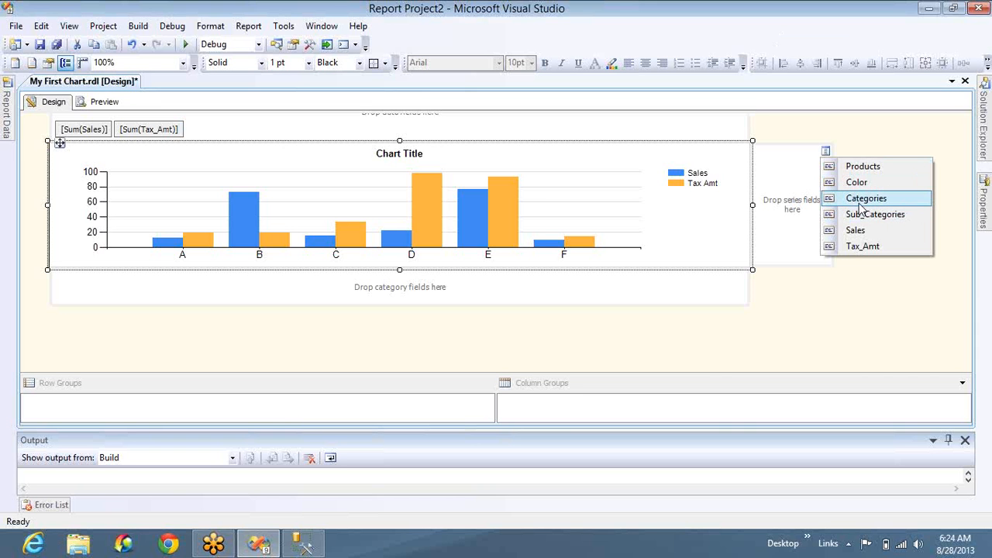
pyautogui.click(864, 199)
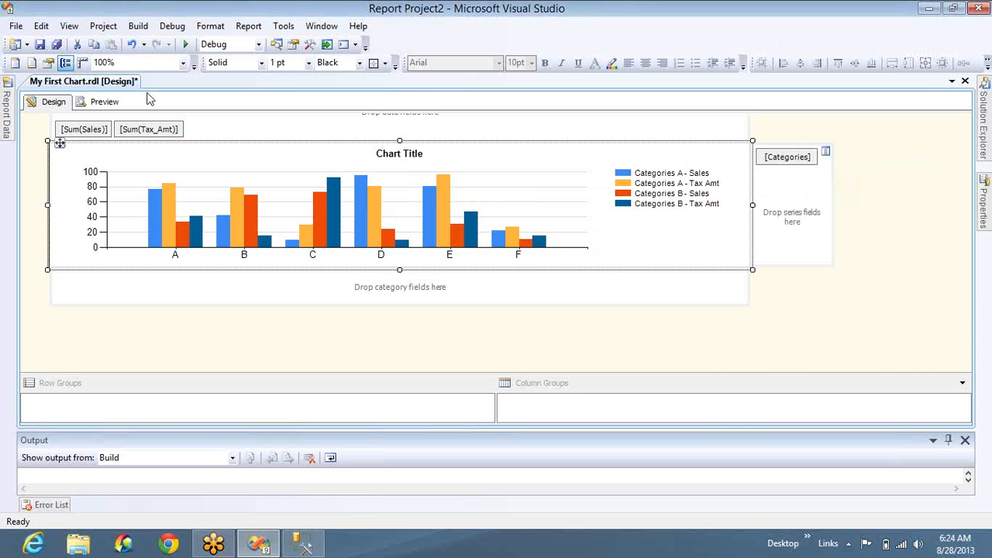
pyautogui.click(101, 102)
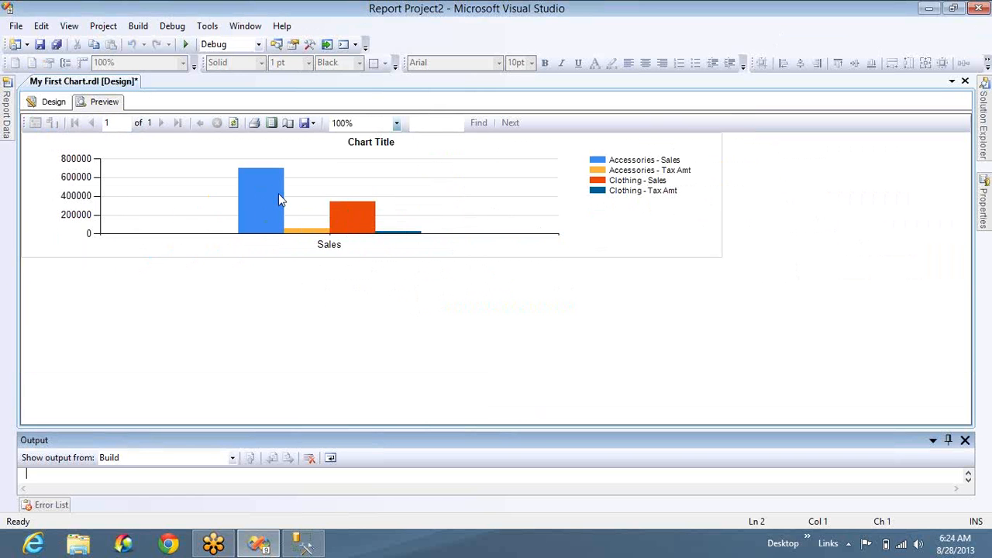
# - Examine the Accessories and Bikes rows of the query results in SQL Server Management Studio, ending back at the Visual Studio report
pyautogui.click(303, 549)
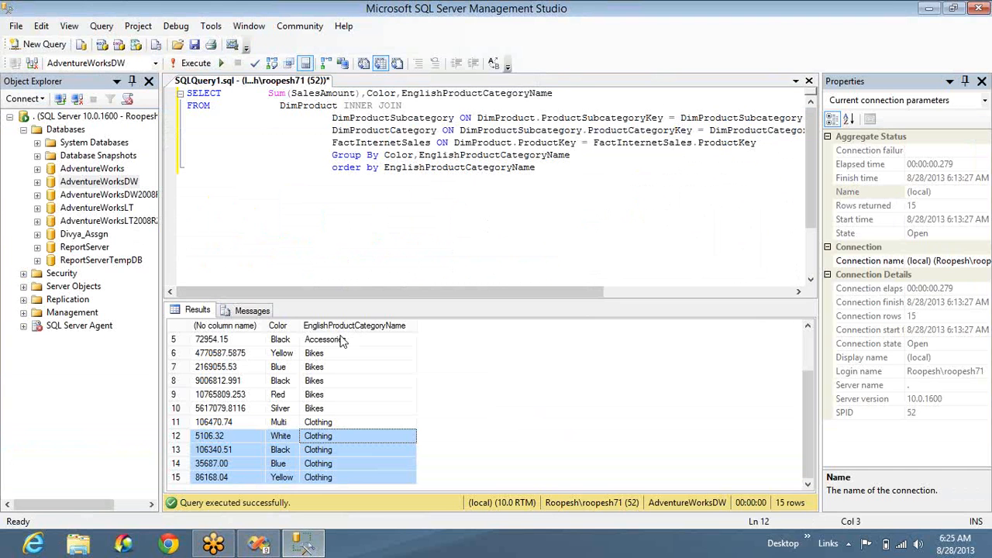
pyautogui.moveTo(342, 341); pyautogui.dragTo(341, 408)
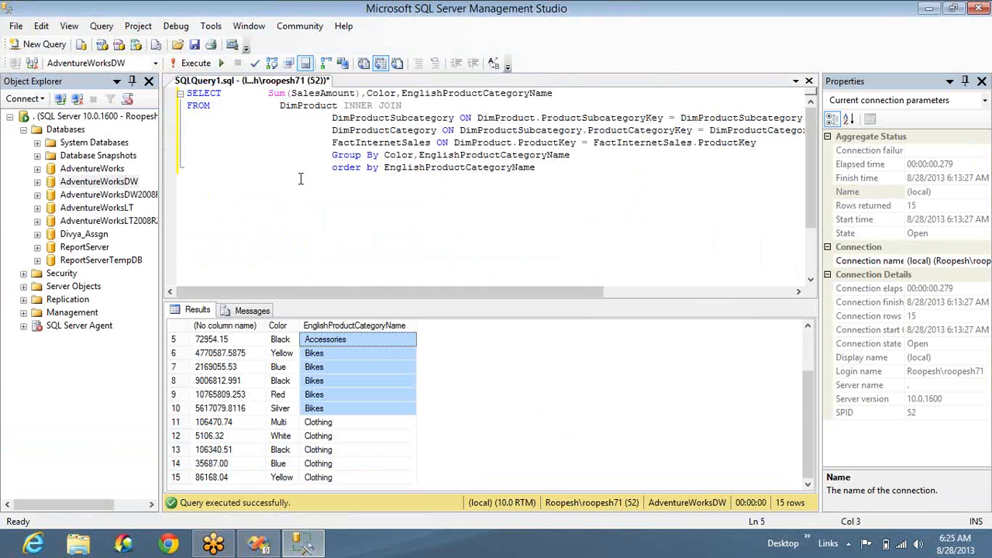
pyautogui.moveTo(263, 543)
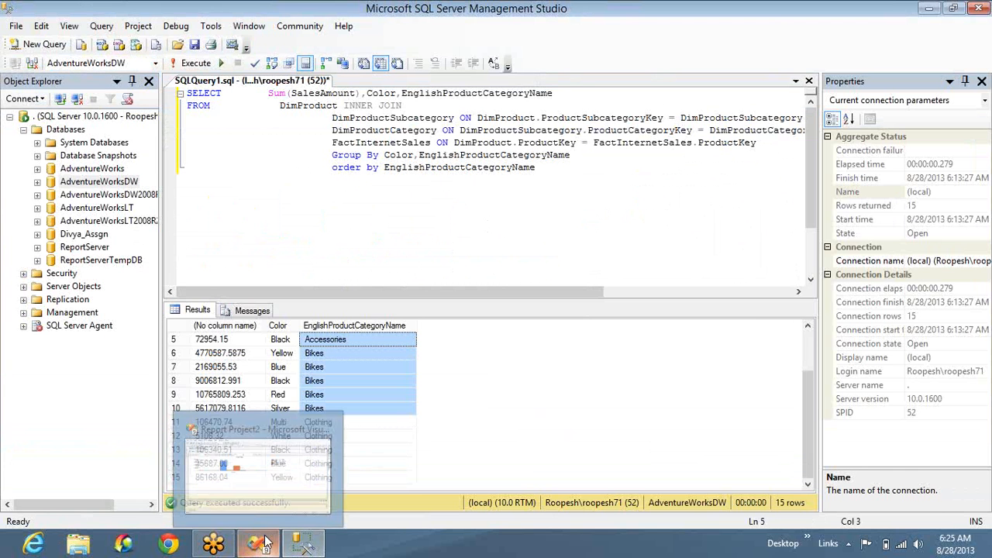
pyautogui.click(258, 465)
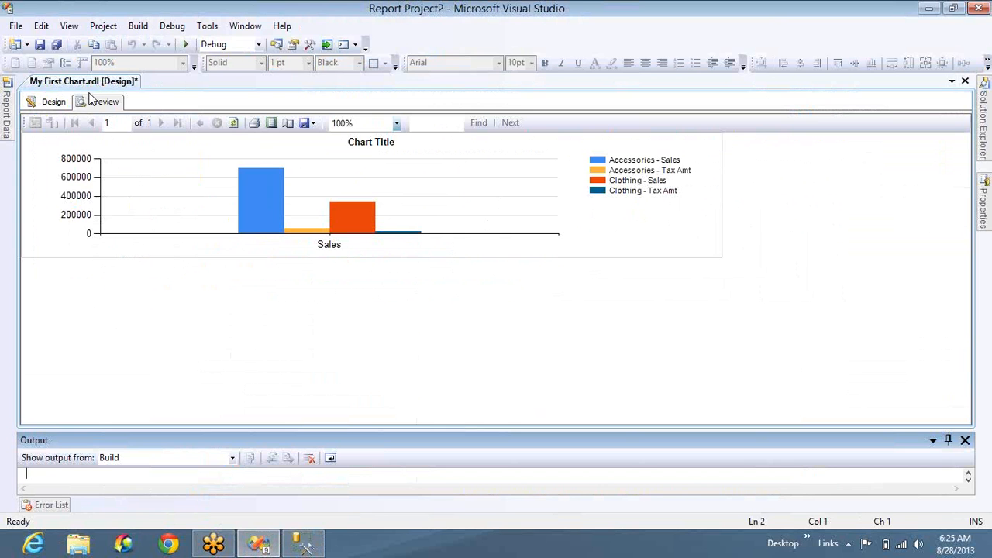
# - In the design, add Color to the chart's series fields after Categories and remove Sum(Tax_Amt) from its data fields
pyautogui.click(62, 103)
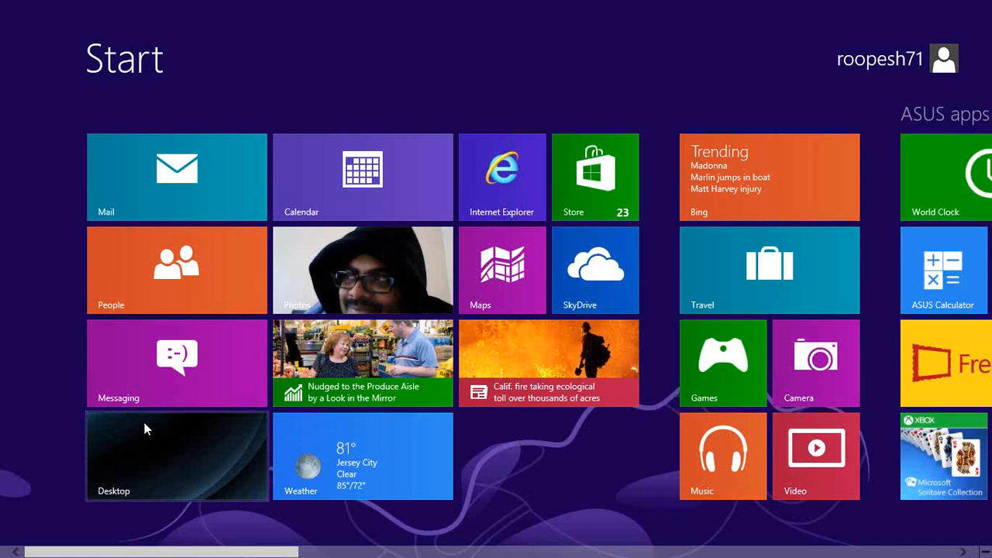
pyautogui.click(144, 429)
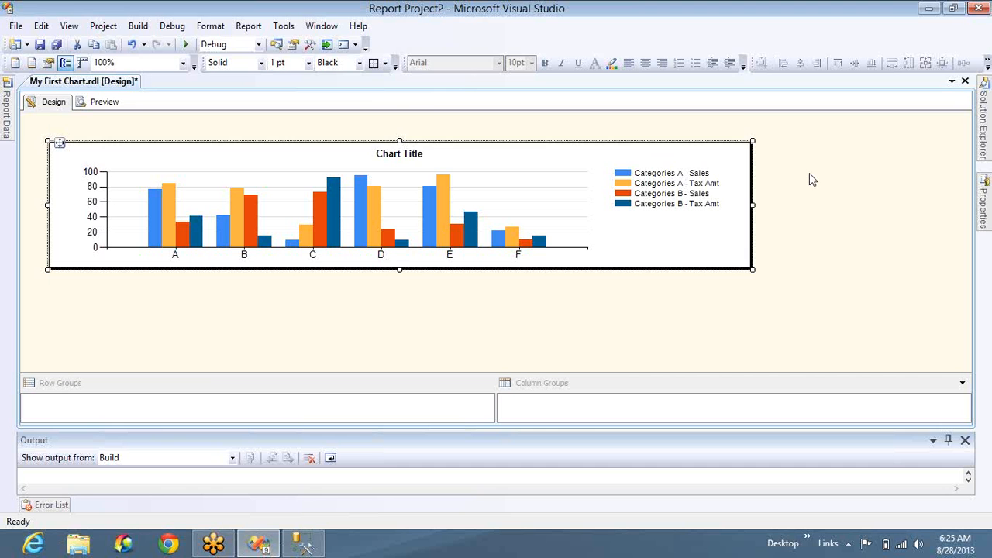
pyautogui.click(826, 152)
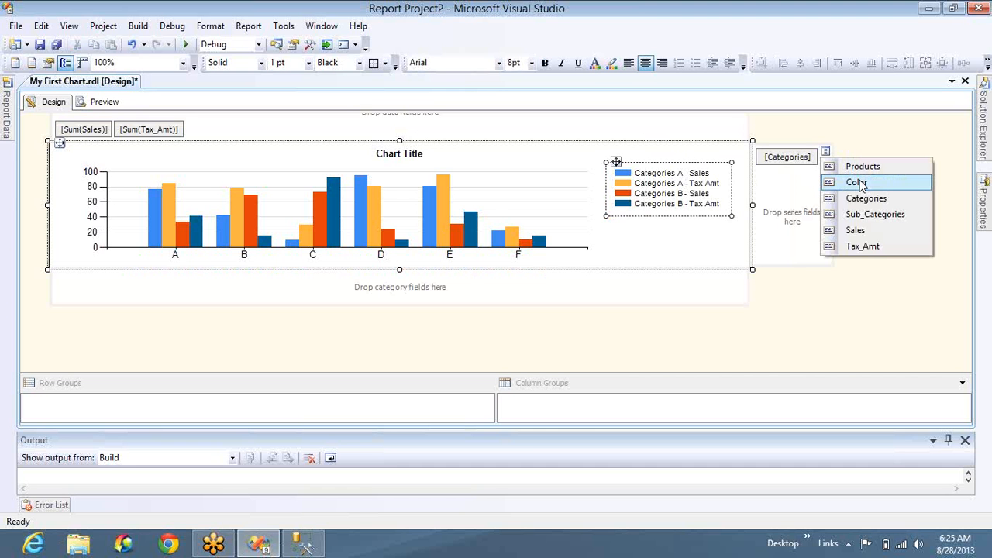
pyautogui.click(163, 130)
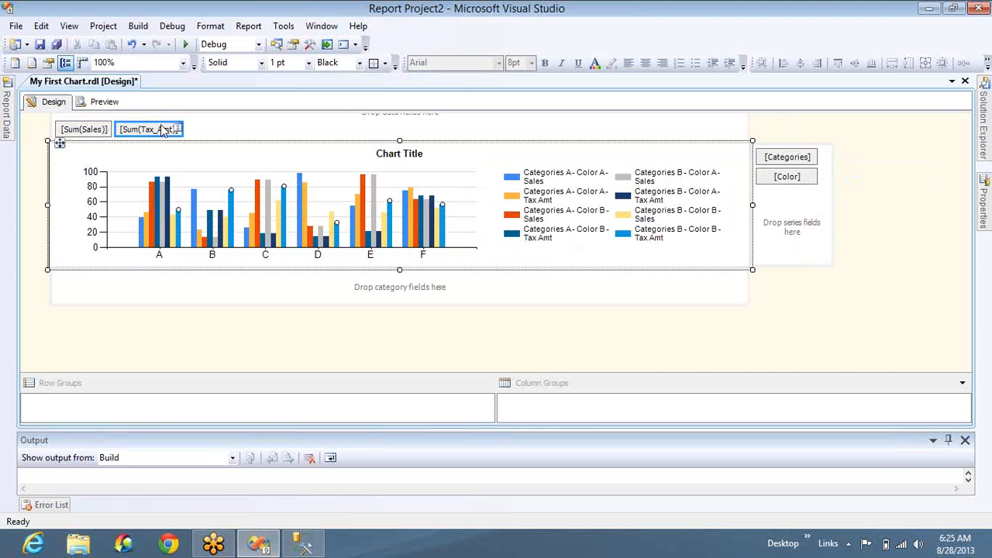
pyautogui.press('Delete')
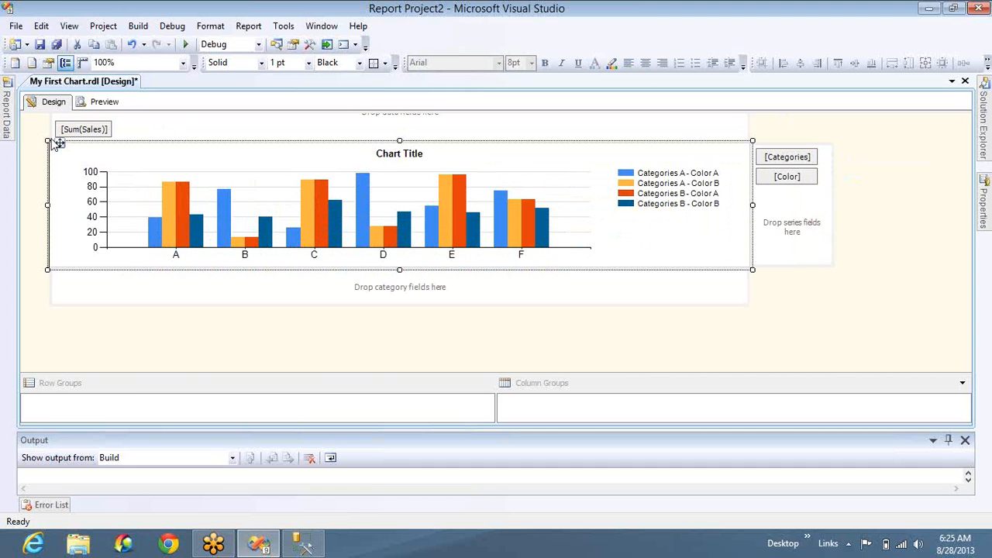
# - Delete the Categories <> Bikes filter from the ADV_DS dataset and preview the report
pyautogui.click(8, 117)
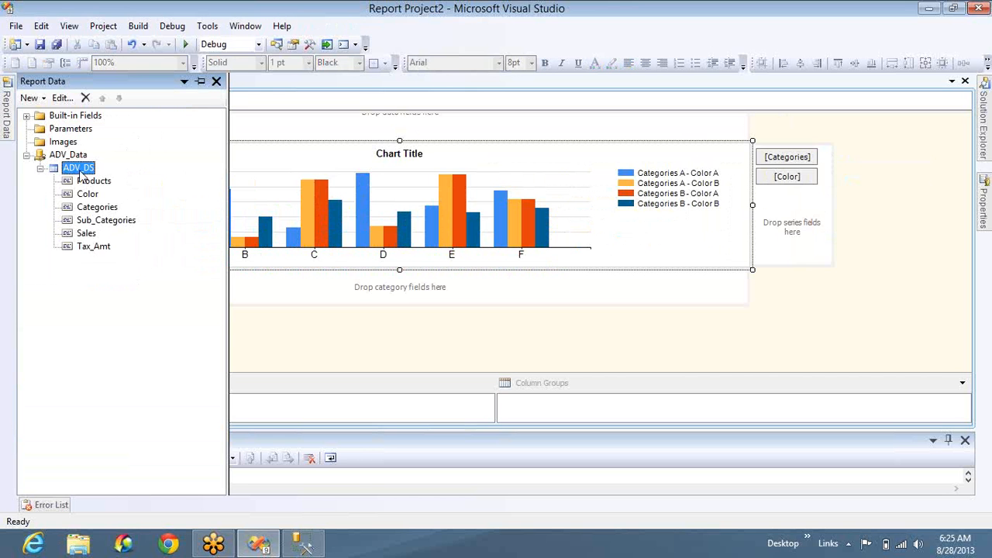
pyautogui.press('super')
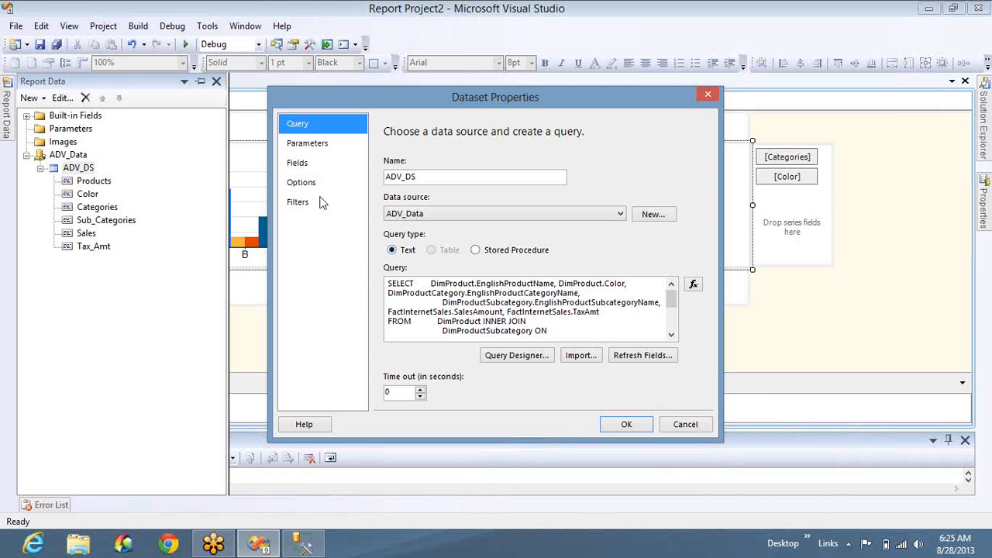
pyautogui.click(304, 209)
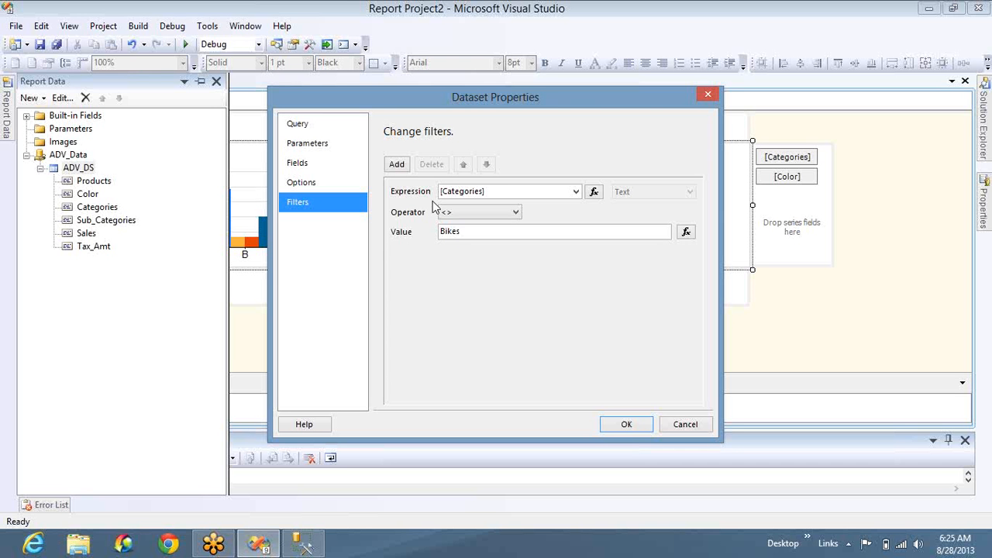
pyautogui.click(436, 207)
pyautogui.click(431, 163)
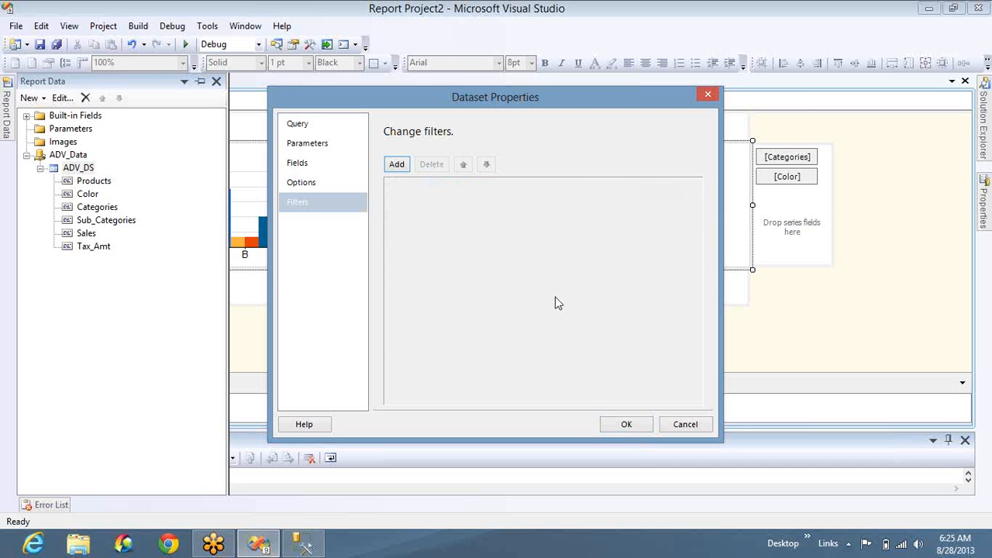
pyautogui.click(618, 425)
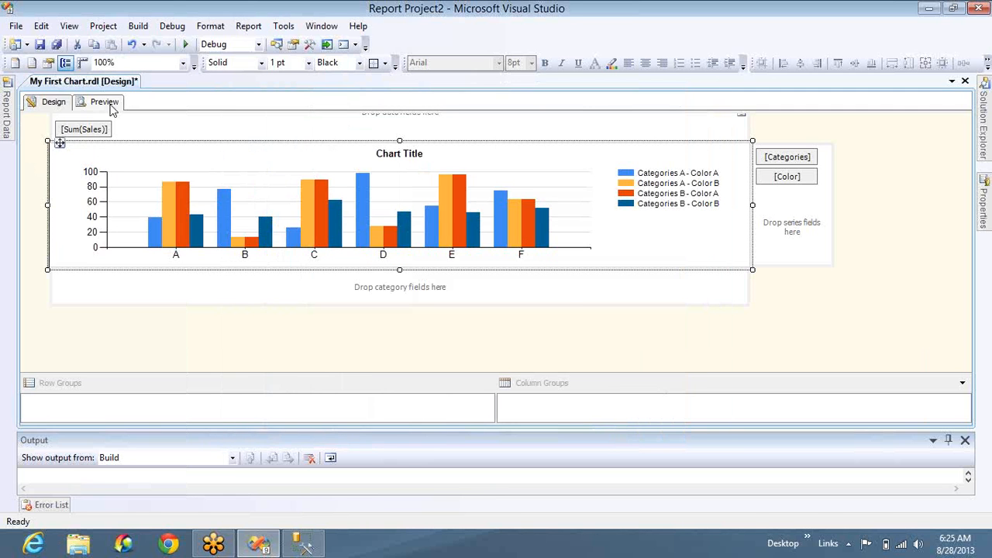
pyautogui.click(108, 105)
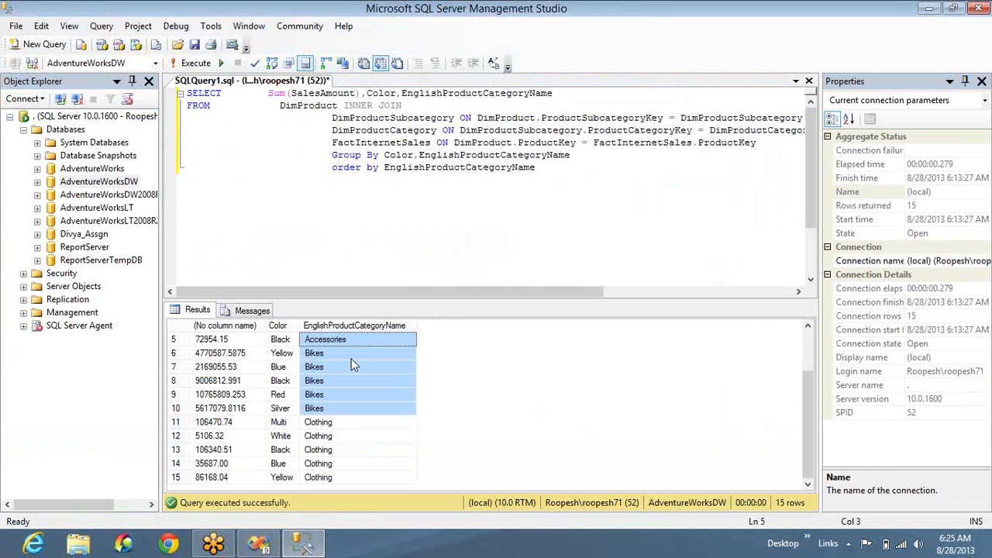
# - Examine the color and category rows of the query results from the first row, and switch back to the Visual Studio report preview
pyautogui.click(342, 344)
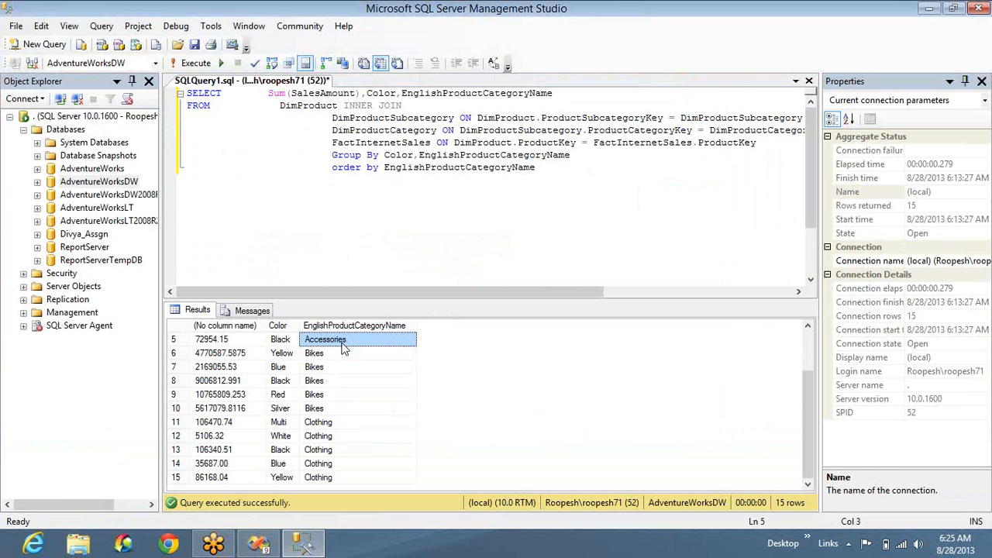
pyautogui.press('Up')
pyautogui.press('Up')
pyautogui.press('Up')
pyautogui.press('Up')
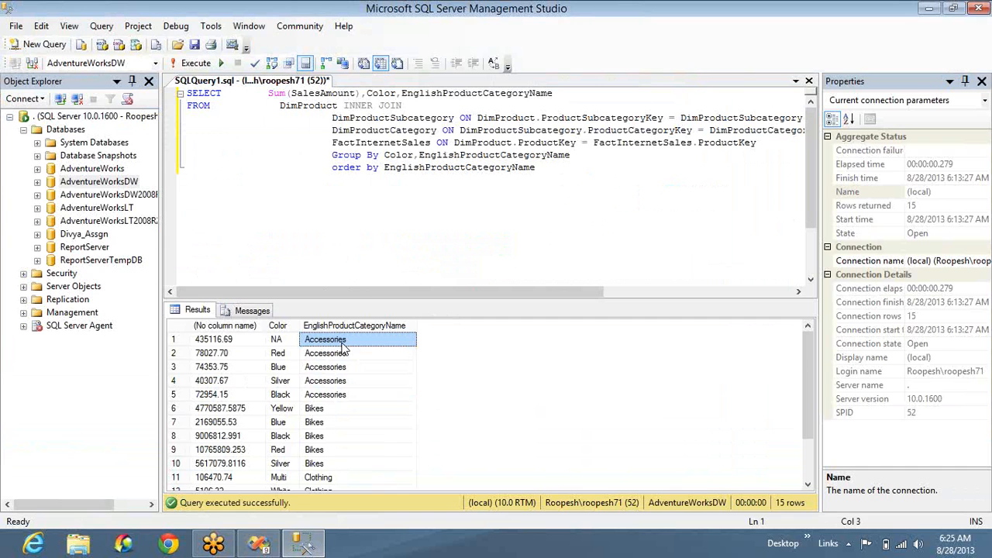
pyautogui.hotkey('alt', 'Tab')
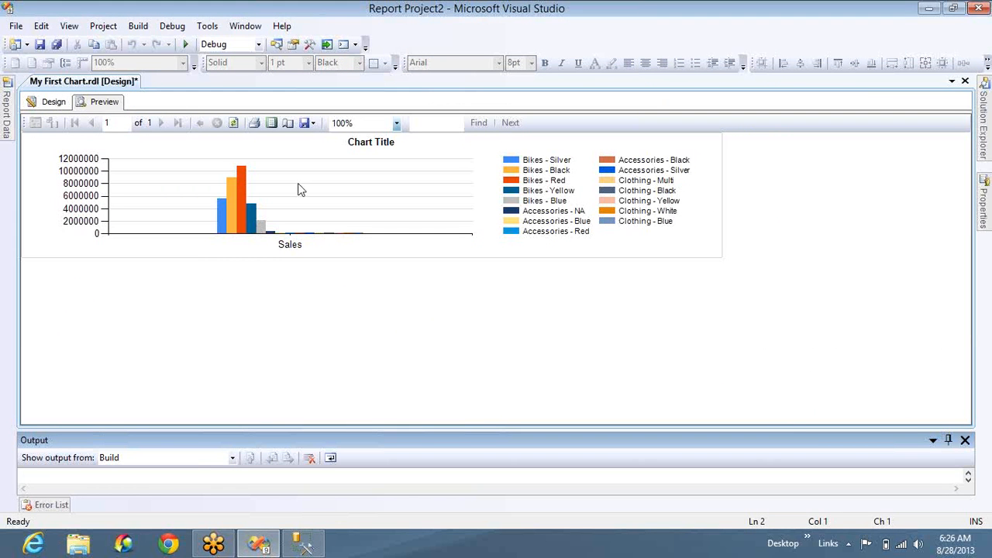
# - Switch to SQL Server Management Studio and open a new query window for AdventureWorksDW
pyautogui.click(303, 542)
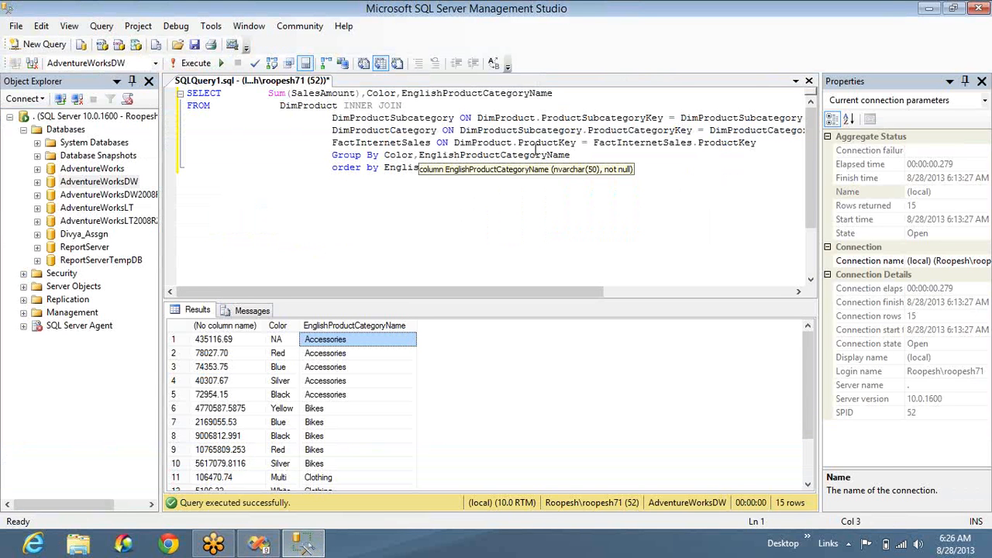
pyautogui.hotkey('ctrl', 'a')
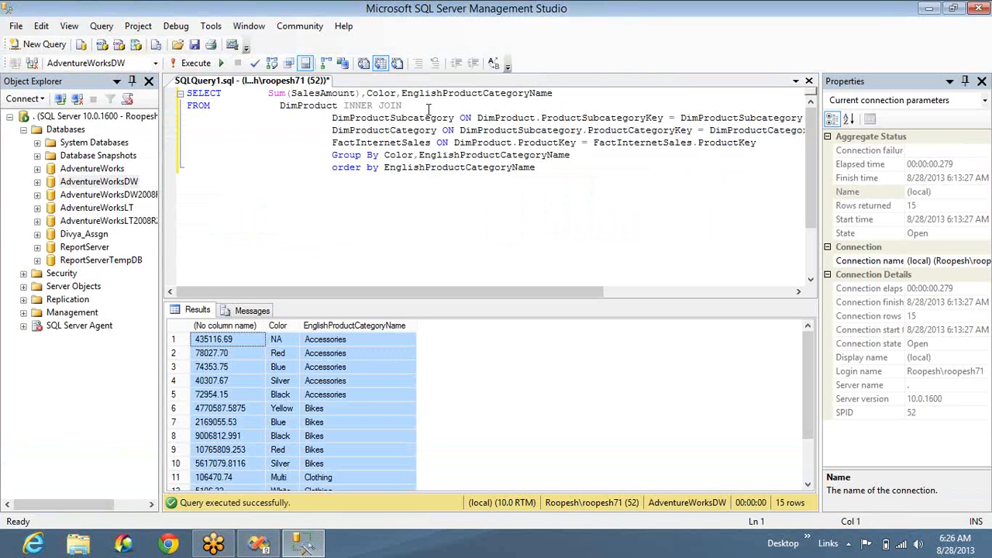
pyautogui.moveTo(419, 106); pyautogui.dragTo(186, 93)
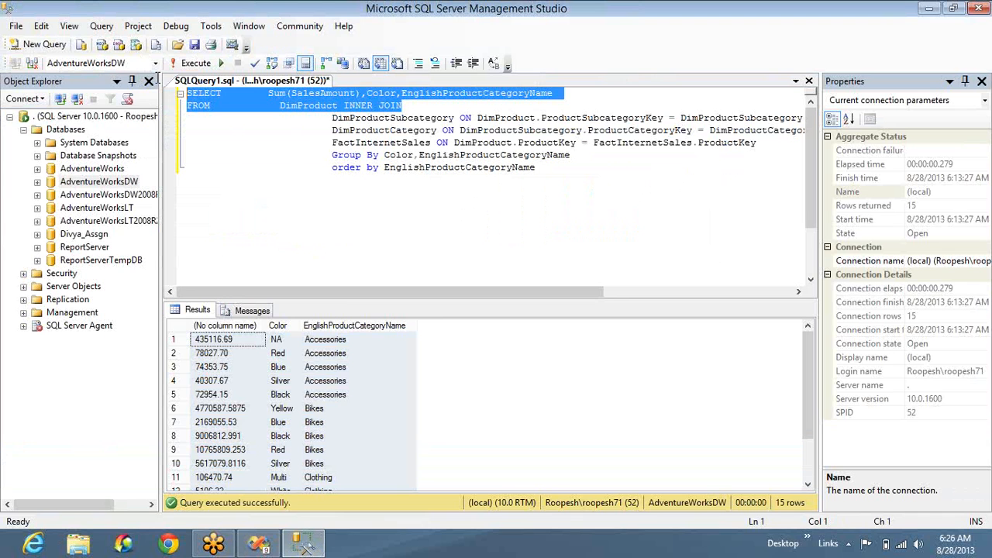
pyautogui.click(269, 199)
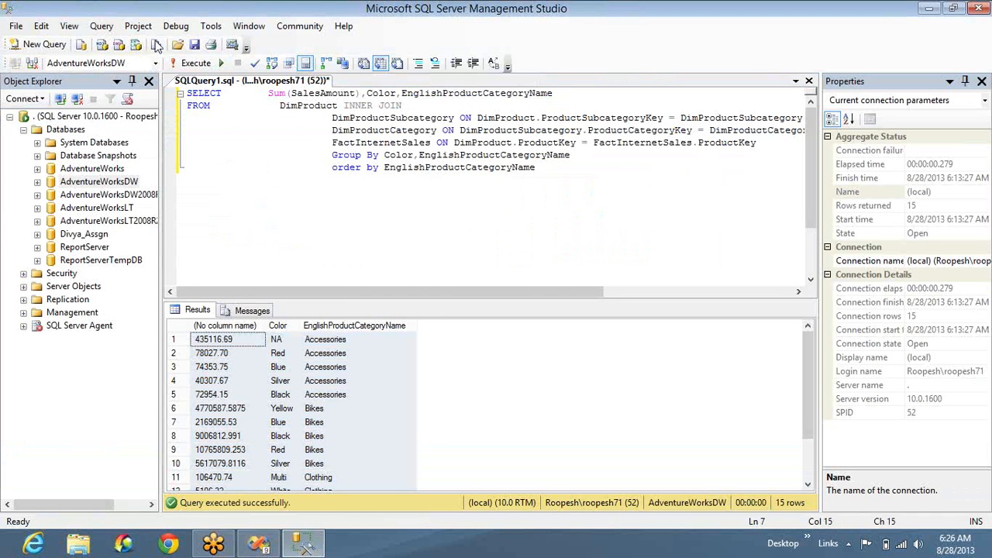
pyautogui.click(53, 47)
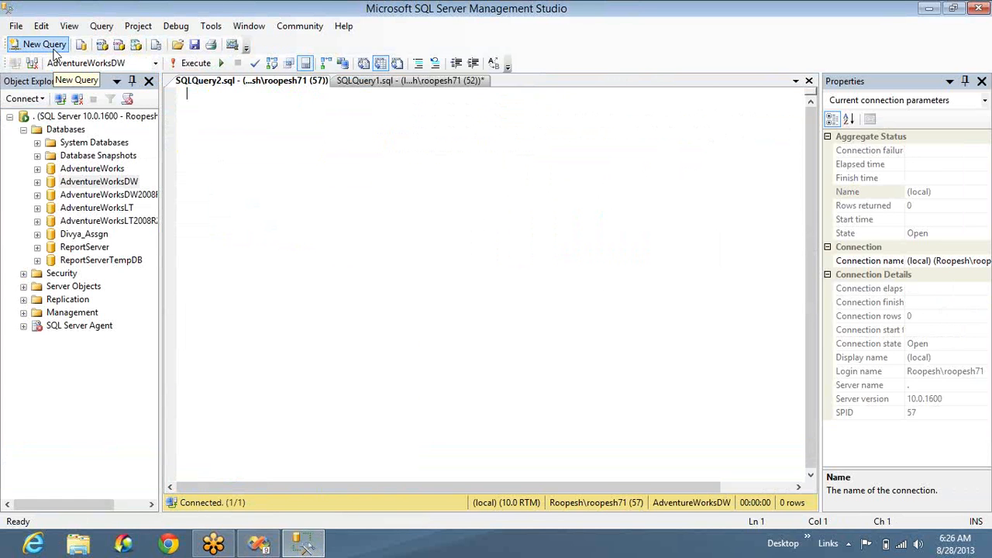
# - Write the query's first line as "Select SalesAmount from FactInternetSales A"
pyautogui.write('Select ')
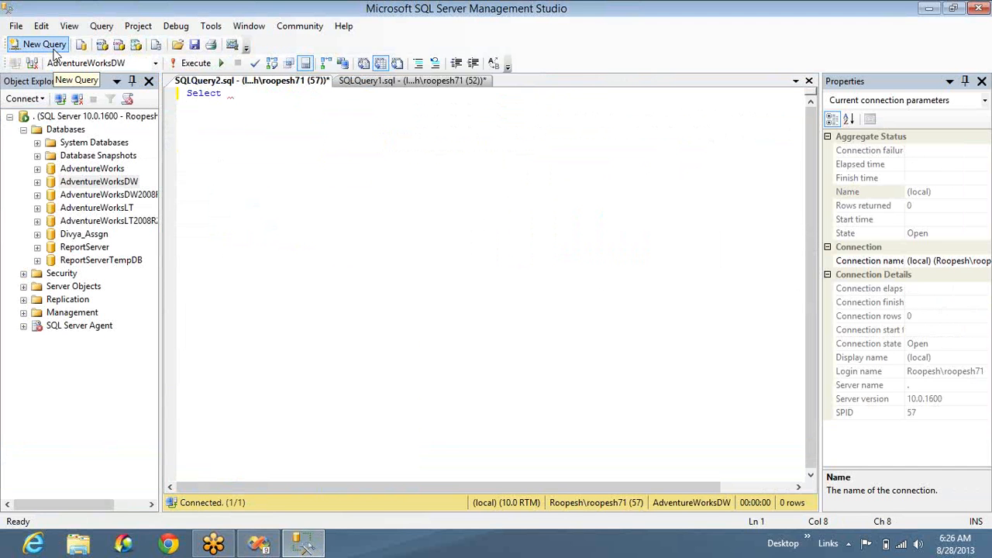
pyautogui.write('Sum')
pyautogui.press('BackSpace')
pyautogui.press('BackSpace')
pyautogui.press('BackSpace')
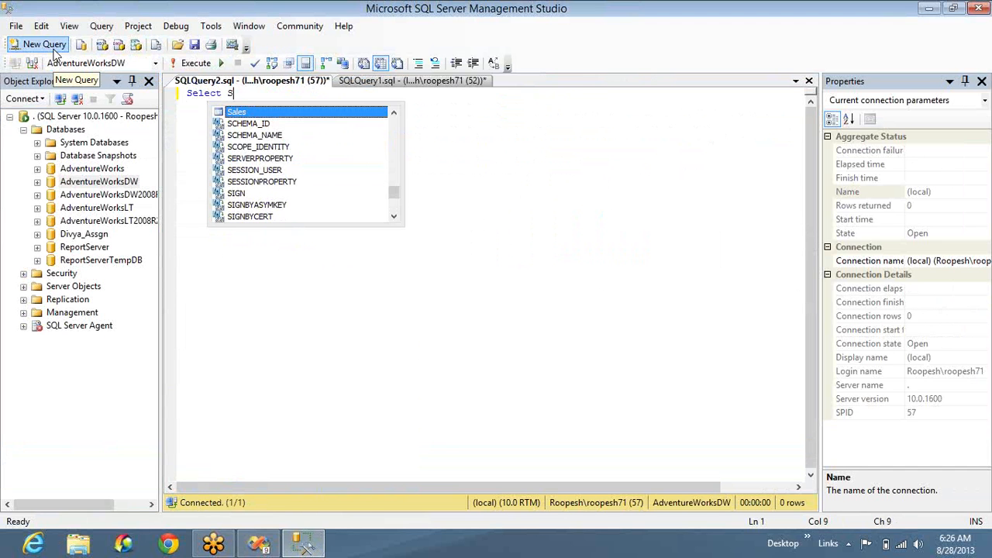
pyautogui.write('SalesAmou')
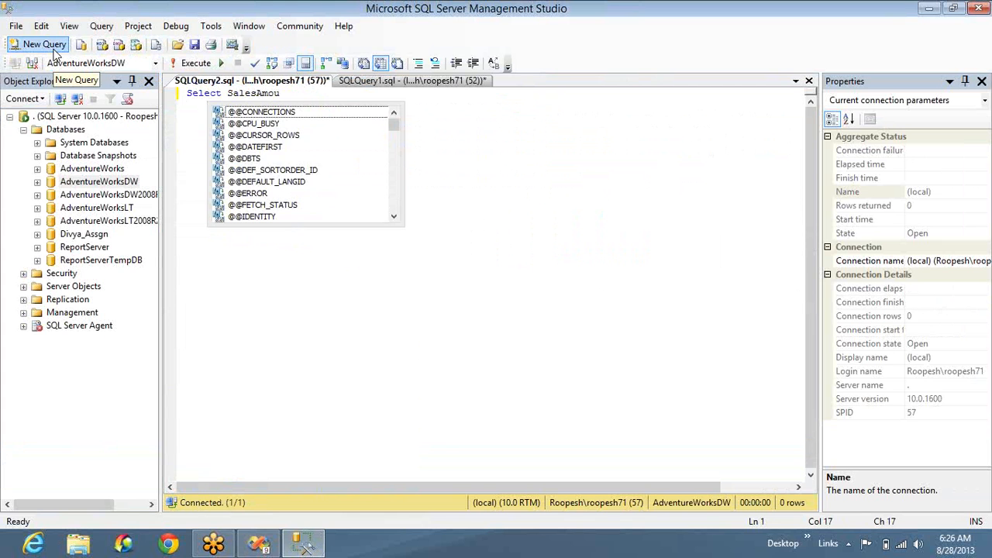
pyautogui.write('nt from D')
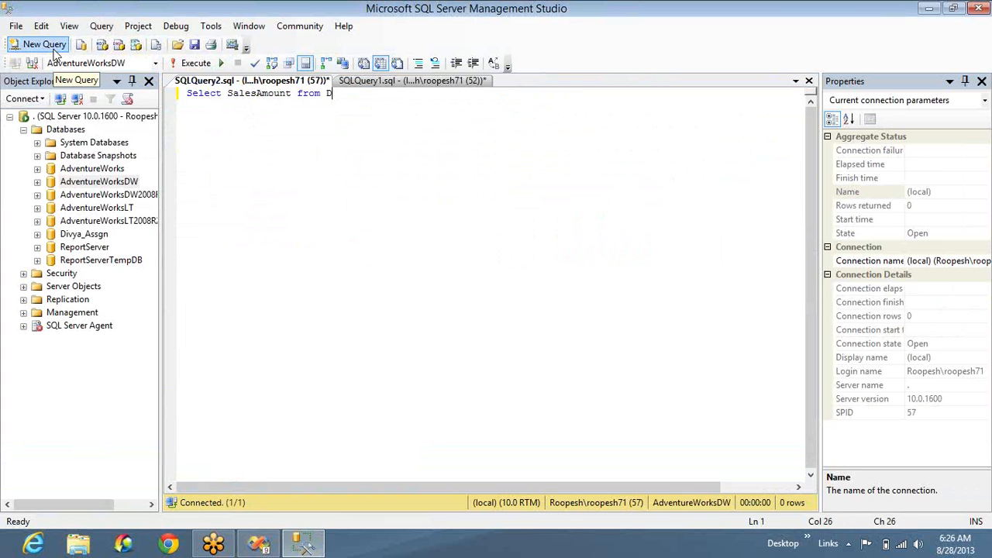
pyautogui.press('BackSpace')
pyautogui.write('Fact')
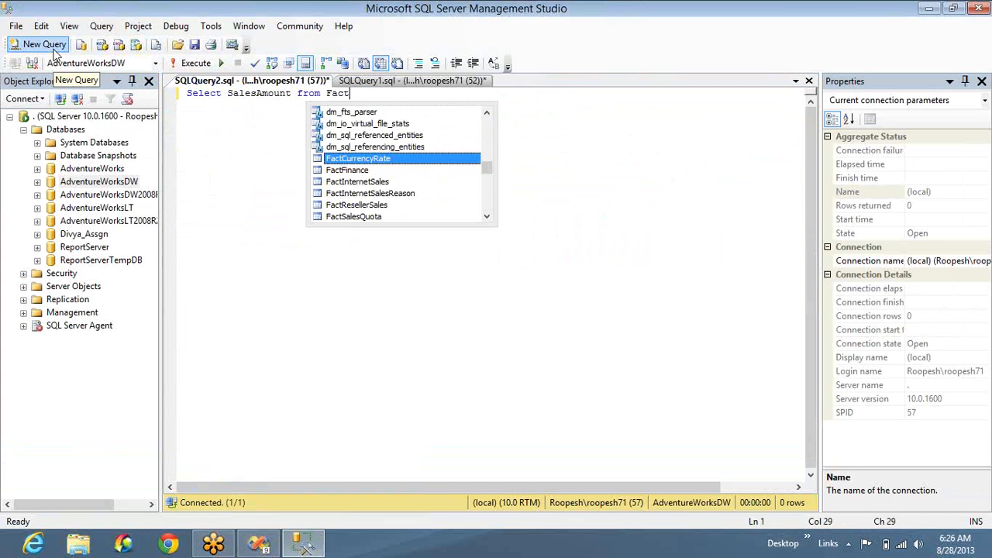
pyautogui.write('InternetSales A')
pyautogui.press('Return')
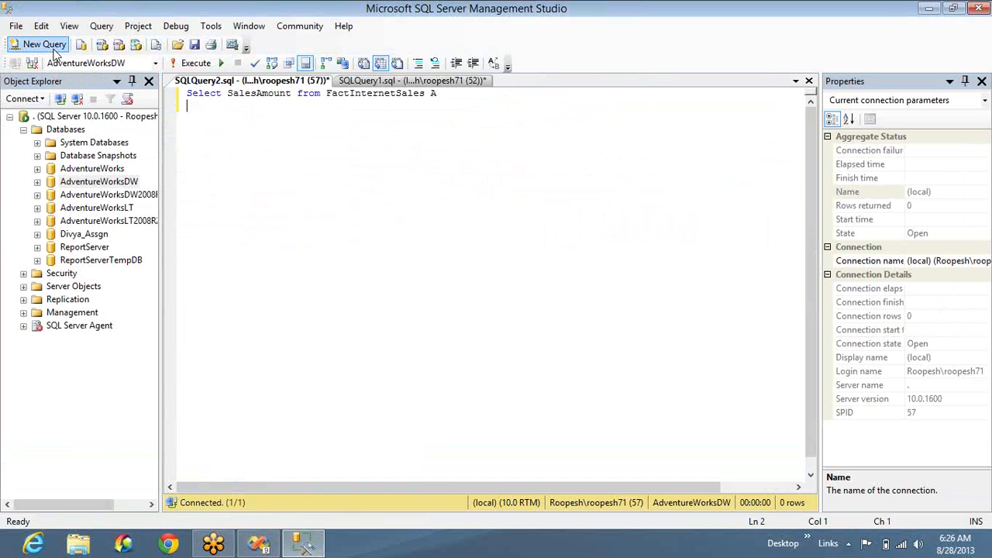
# - Add the join "Inner Join DimTime B on A.DueDateKey = B.TimeKey" on the query's second line
pyautogui.write('Inner Join Dim')
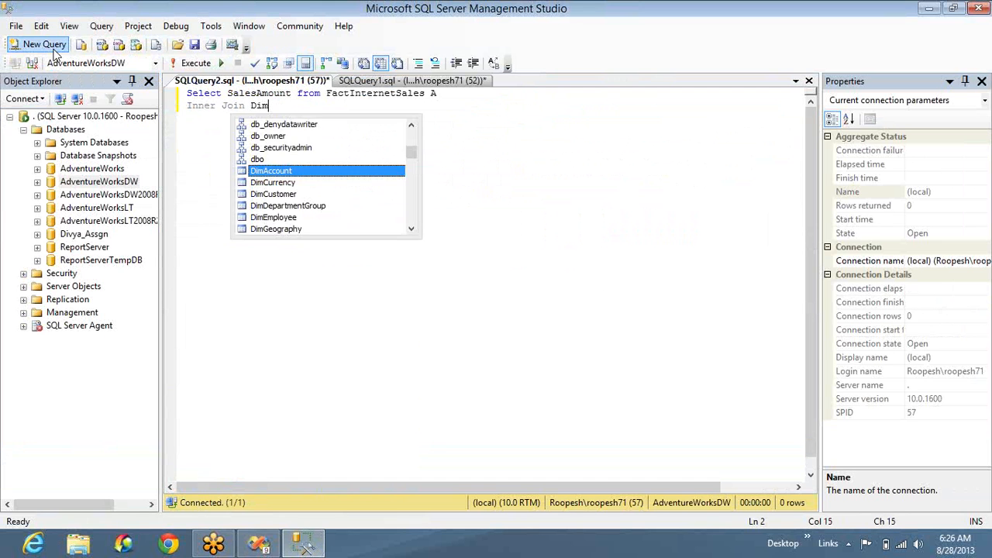
pyautogui.write('Time B')
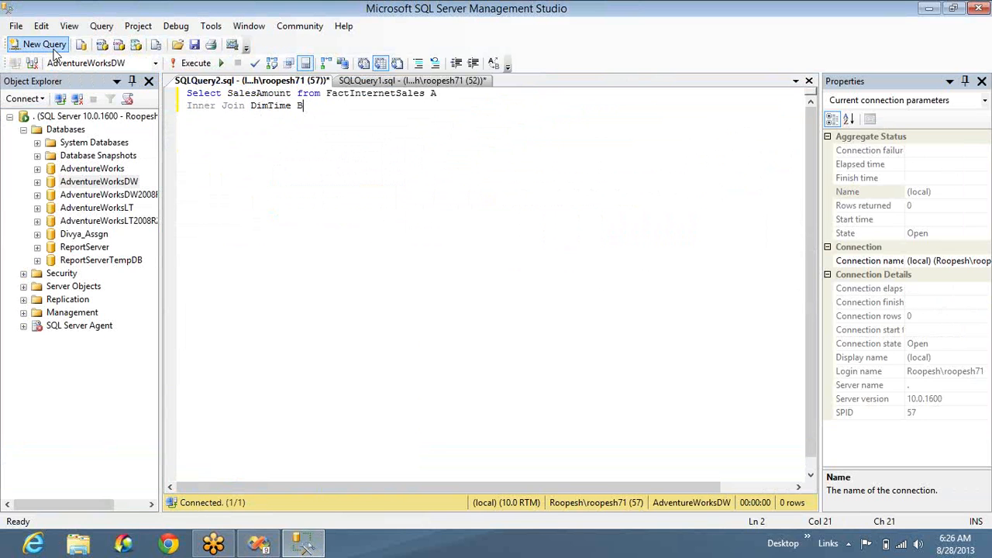
pyautogui.write(' on A.')
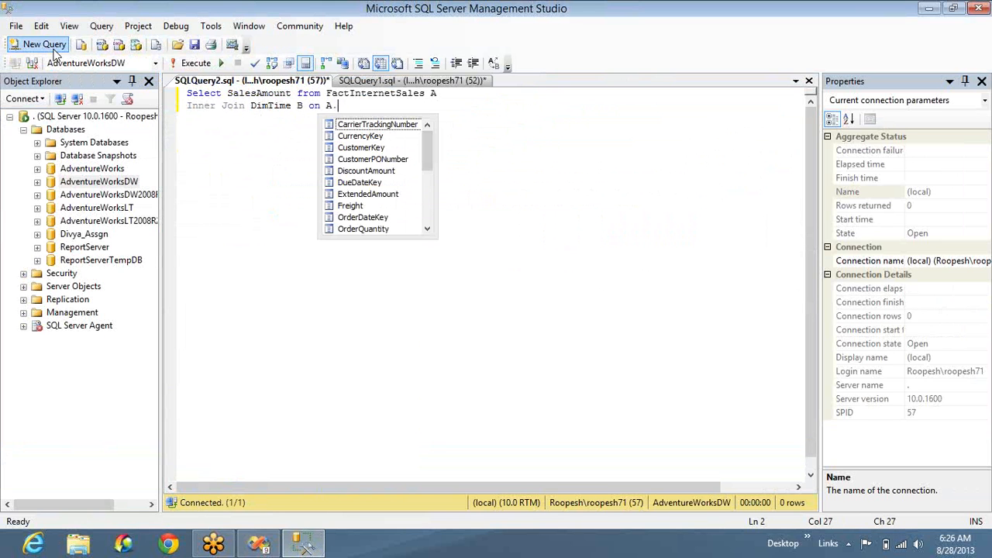
pyautogui.write('Du')
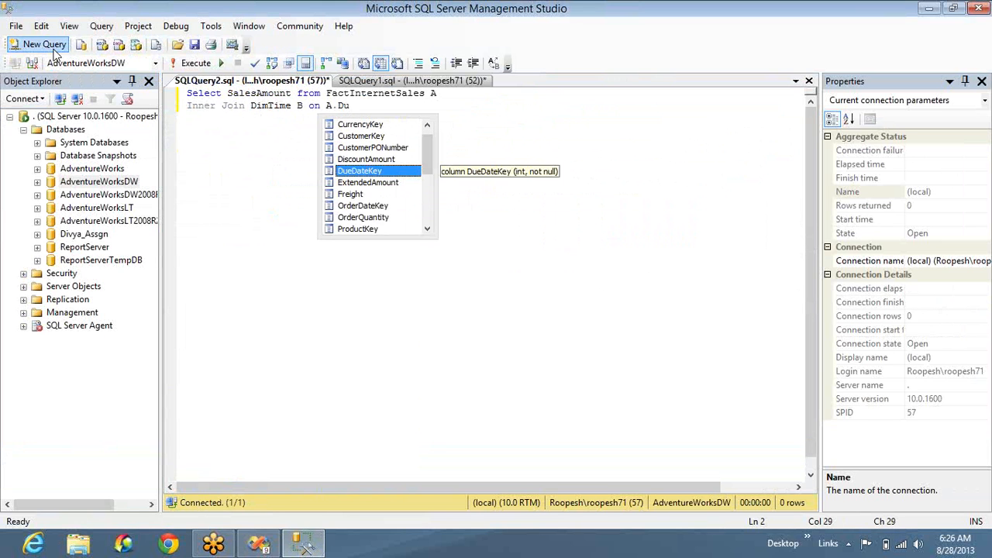
pyautogui.write('eDateKey = B.')
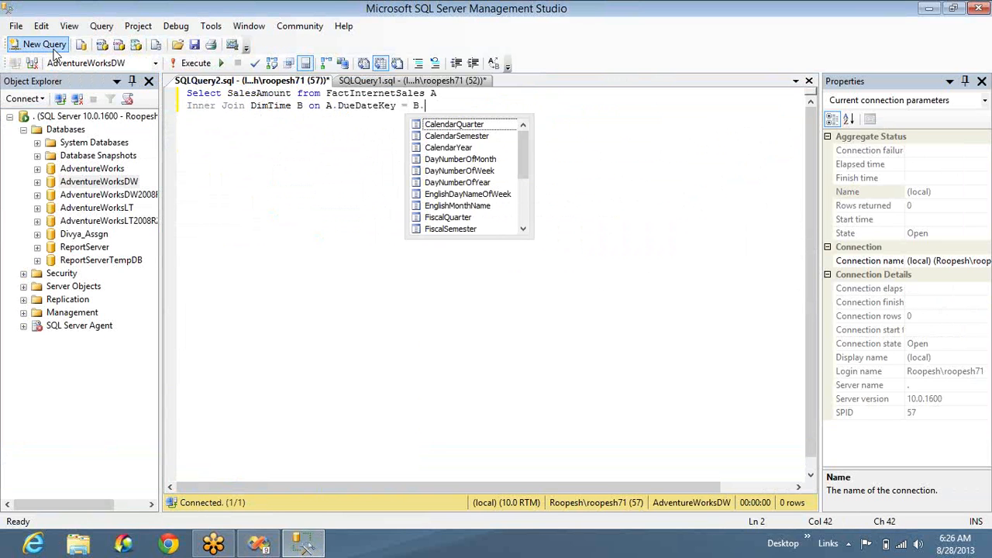
pyautogui.write('TimeKey')
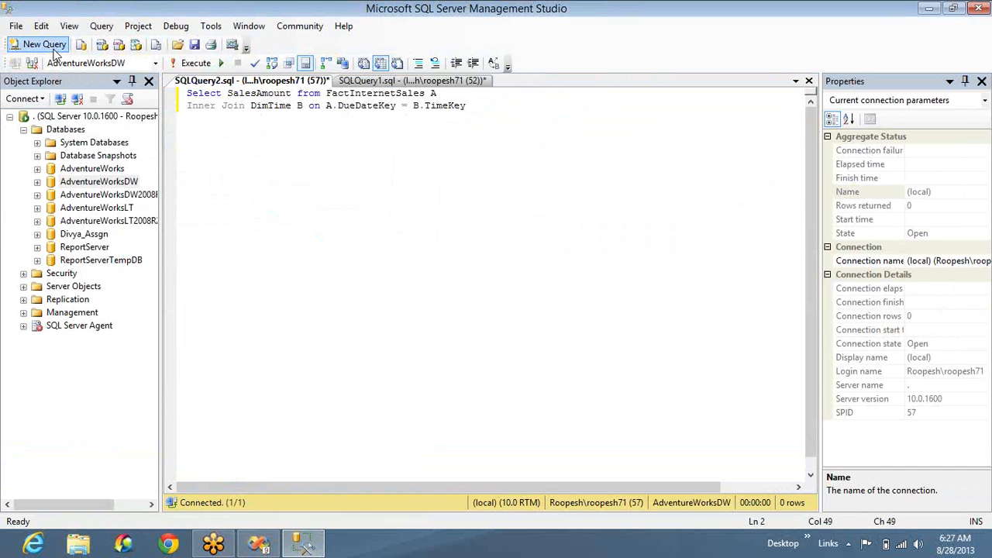
# - Add the columns EnglishMonthName and CalendarYear after SalesAmount in the query's select list
pyautogui.press('Up')
pyautogui.press('Left')
pyautogui.press('Left')
pyautogui.press('Left')
pyautogui.press('Left')
pyautogui.press('Left')
pyautogui.press('Left')
pyautogui.press('Left')
pyautogui.press('Left')
pyautogui.press('Left')
pyautogui.press('Left')
pyautogui.press('Left')
pyautogui.press('Left')
pyautogui.press('Left')
pyautogui.press('Left')
pyautogui.press('Left')
pyautogui.press('Left')
pyautogui.press('Left')
pyautogui.press('Left')
pyautogui.press('Left')
pyautogui.press('Left')
pyautogui.press('Right')
pyautogui.press('Right')
pyautogui.press('Right')
pyautogui.press('Right')
pyautogui.press('Right')
pyautogui.press('Right')
pyautogui.press('Right')
pyautogui.press('Right')
pyautogui.press('Right')
pyautogui.press('Right')
pyautogui.write(',Eng')
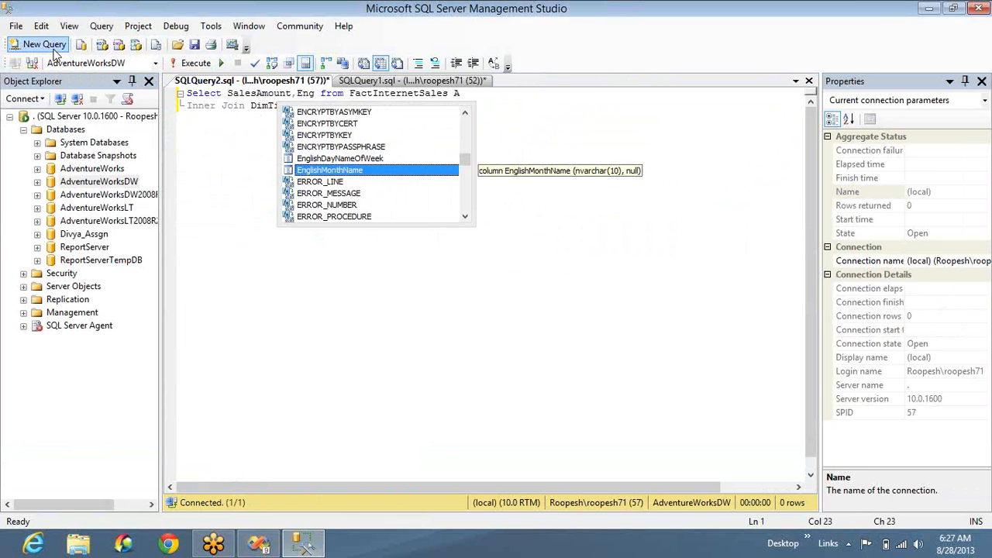
pyautogui.write('lishMonthName,')
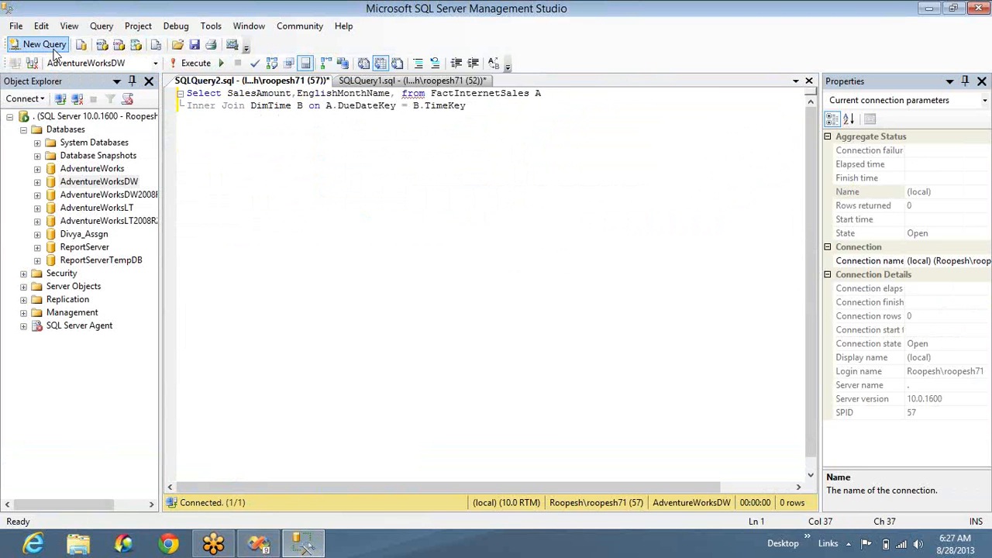
pyautogui.write('Cal')
pyautogui.press('Down')
pyautogui.press('Down')
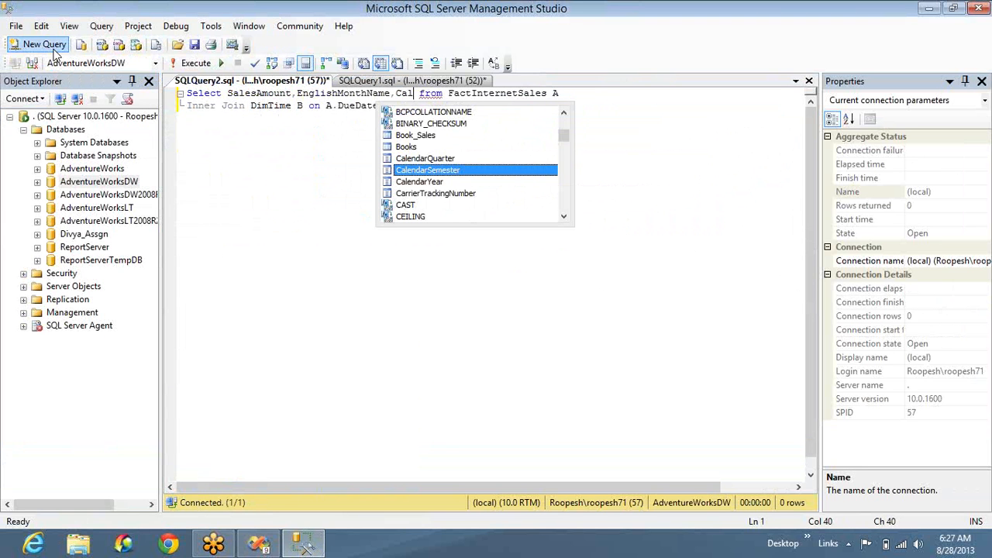
pyautogui.write('endarYear')
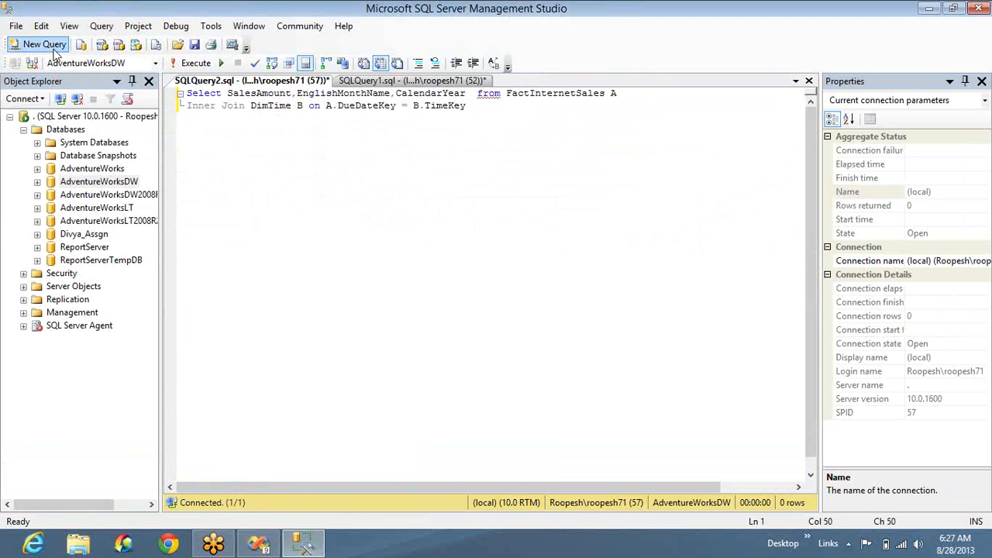
# - Execute the new sales query and copy its full text
pyautogui.press('F5')
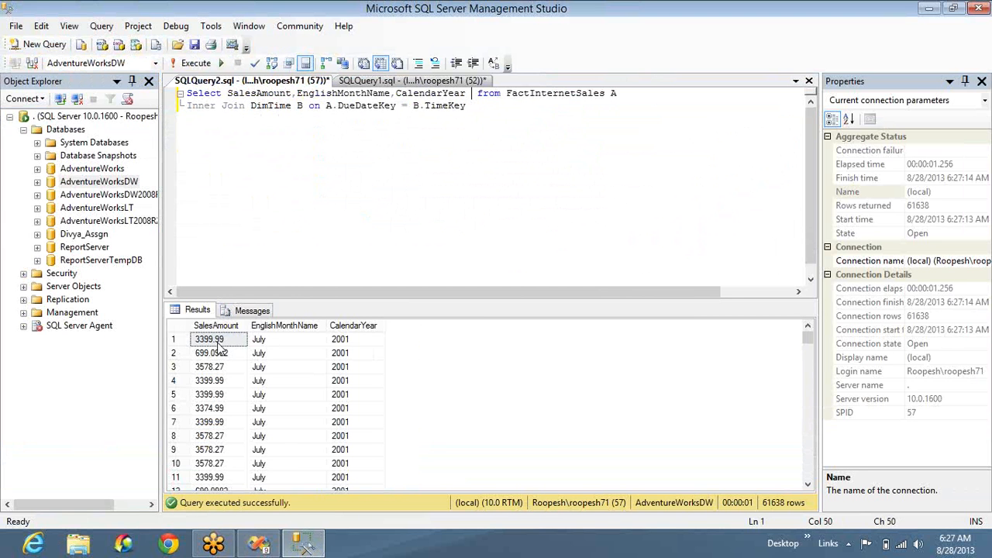
pyautogui.click(337, 233)
pyautogui.hotkey('ctrl', 'a')
pyautogui.hotkey('ctrl', 'c')
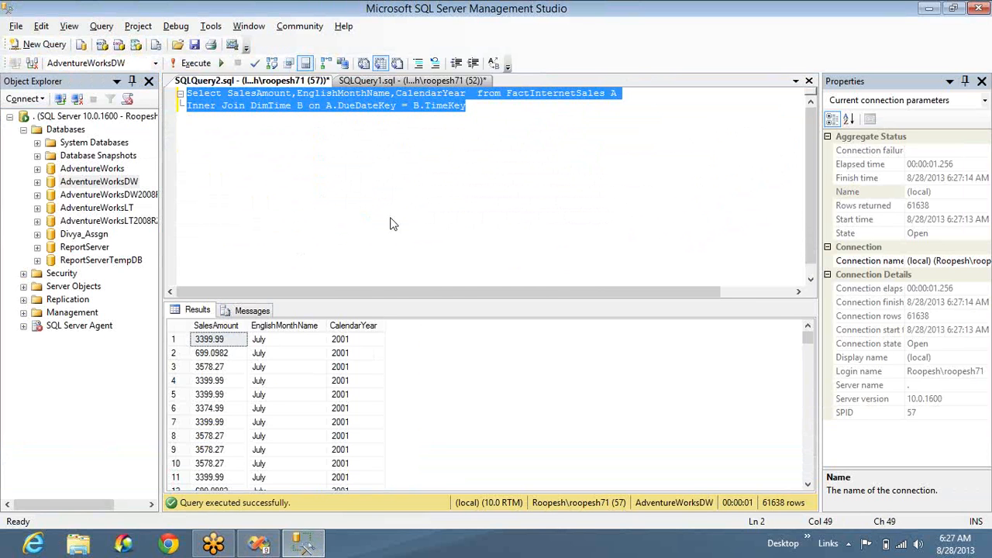
# - Switch to the Visual Studio report design and replace the ADV_DS dataset's query with the copied one
pyautogui.hotkey('alt', 'Tab')
pyautogui.click(6, 115)
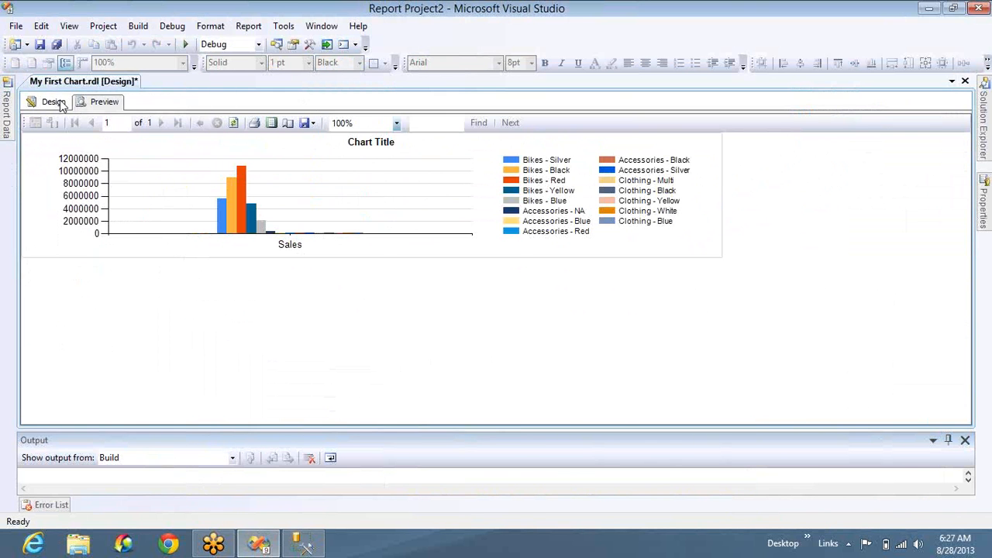
pyautogui.click(70, 99)
pyautogui.click(6, 124)
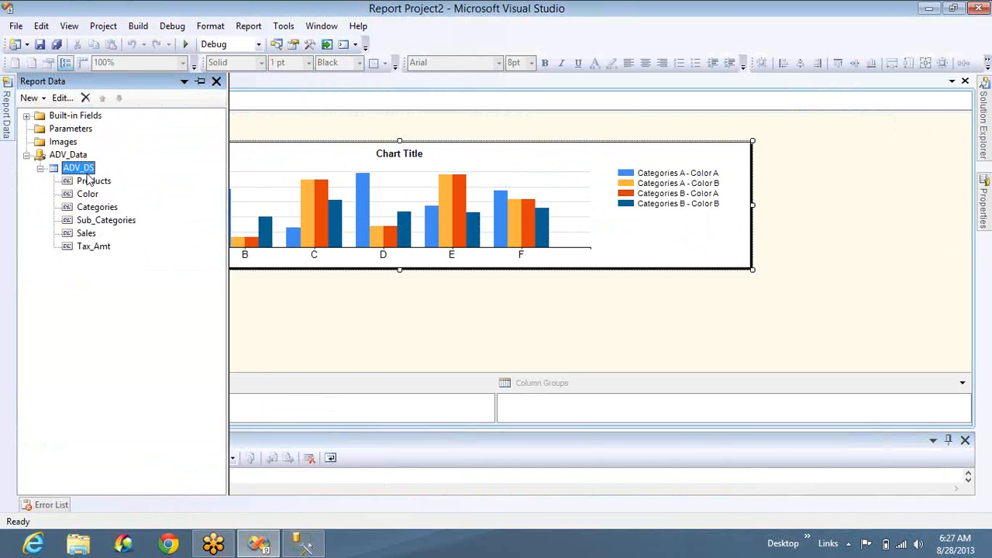
pyautogui.doubleClick(79, 168)
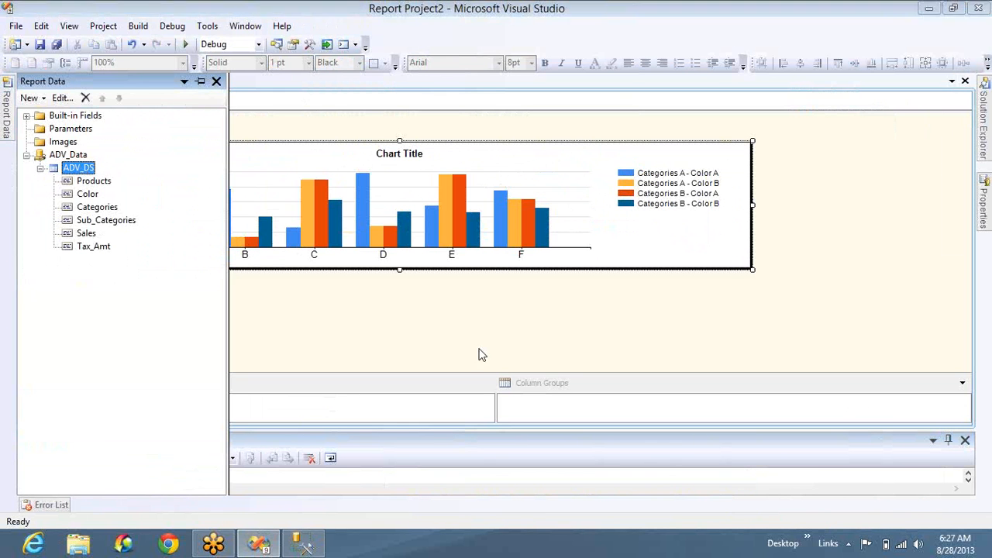
pyautogui.hotkey('ctrl', 'a')
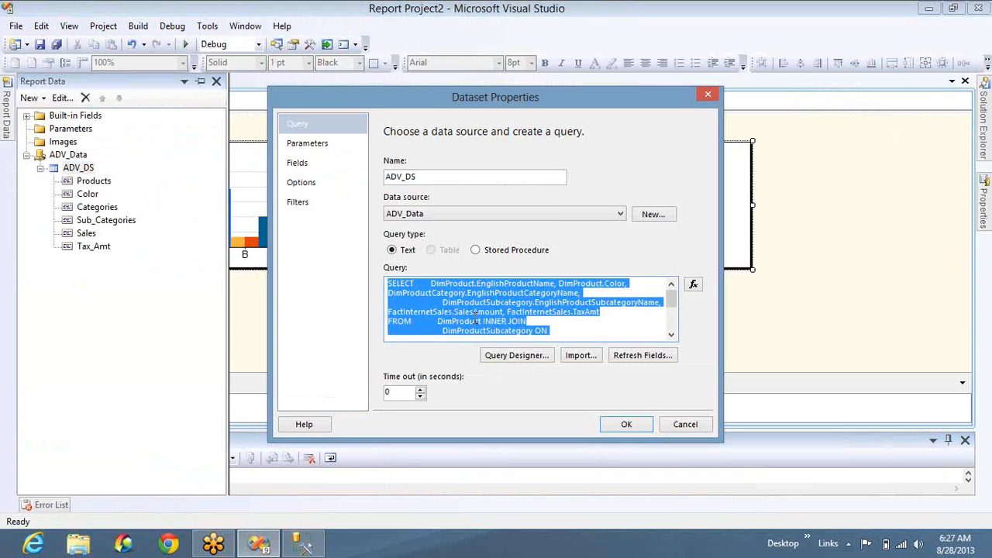
pyautogui.hotkey('ctrl', 'v')
pyautogui.click(614, 424)
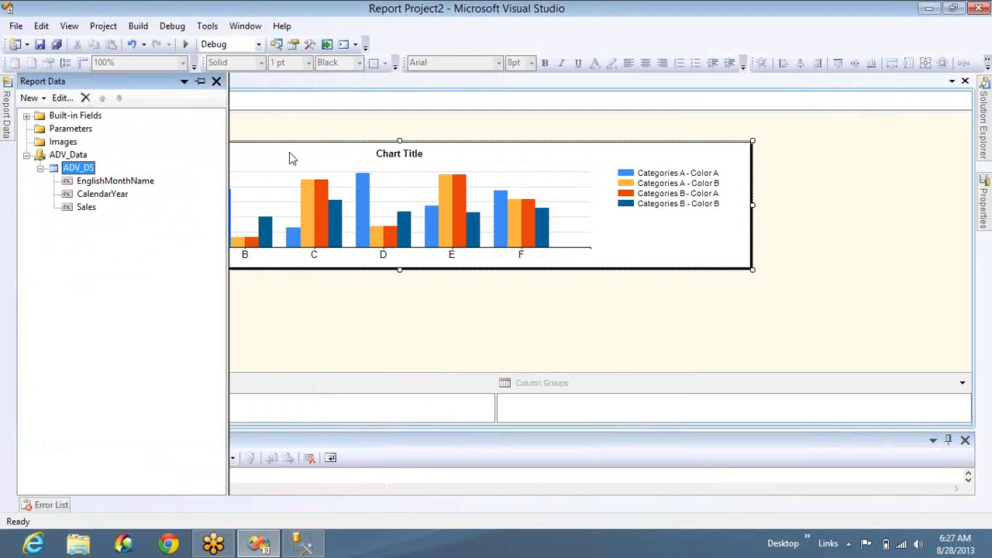
# - Add EnglishMonthName to the chart's category fields
pyautogui.moveTo(289, 153); pyautogui.dragTo(92, 133)
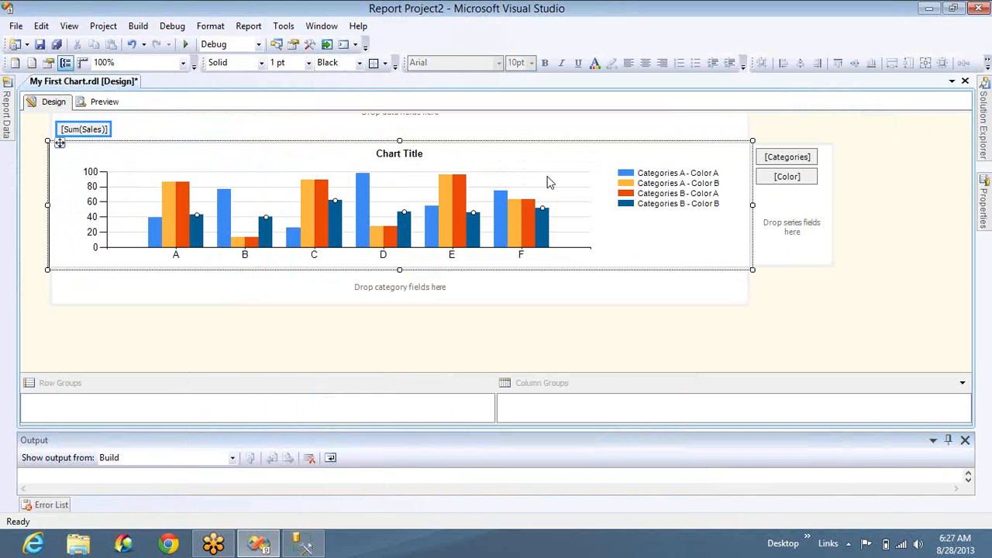
pyautogui.click(742, 276)
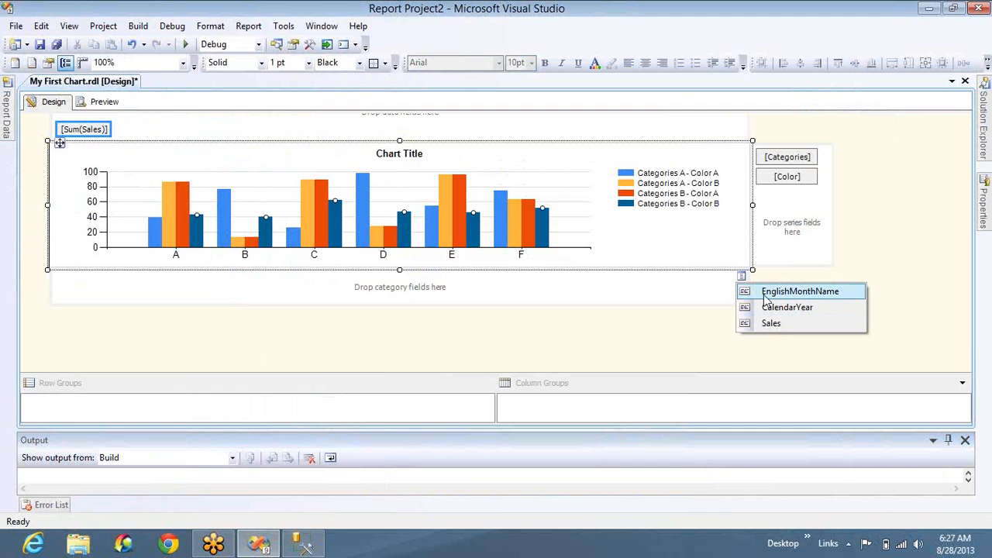
pyautogui.click(767, 292)
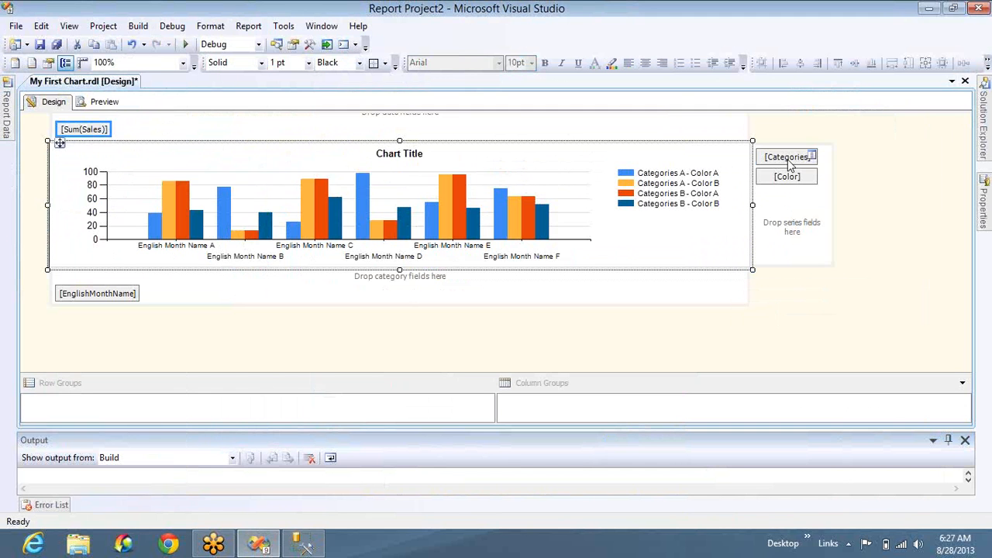
# - Remove Categories and Color from the chart's series fields, and check the report in preview before returning to the design
pyautogui.click(788, 162)
pyautogui.press('Delete')
pyautogui.click(788, 160)
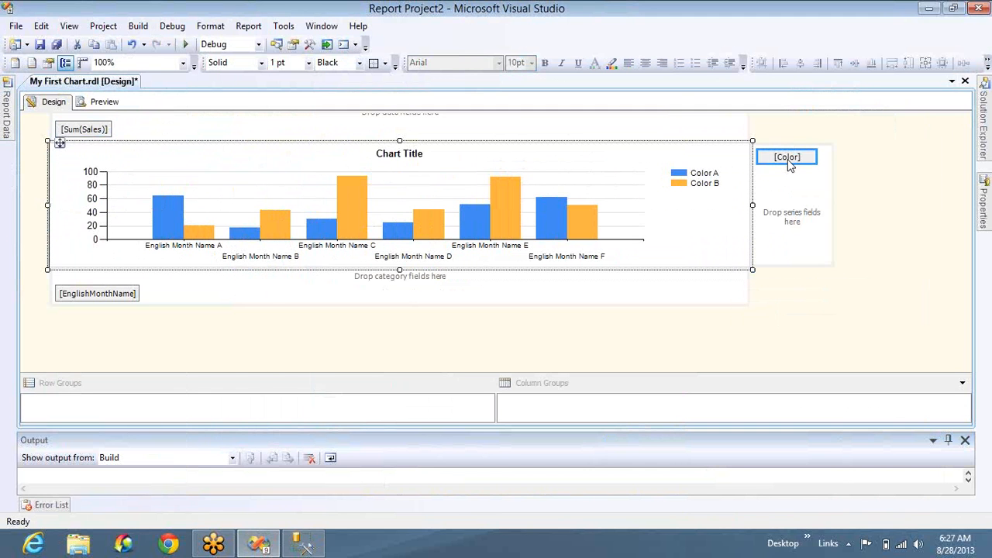
pyautogui.press('Delete')
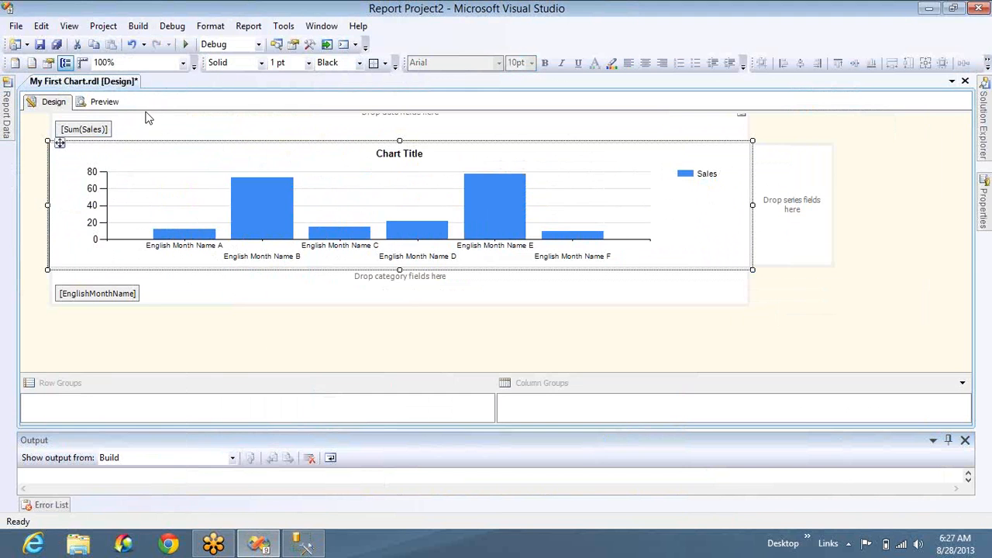
pyautogui.click(104, 101)
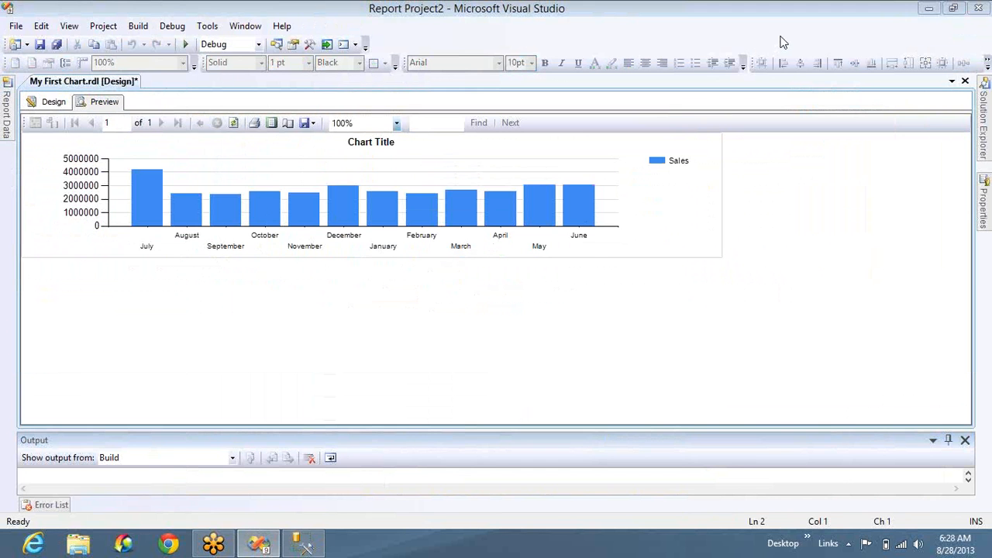
pyautogui.click(48, 102)
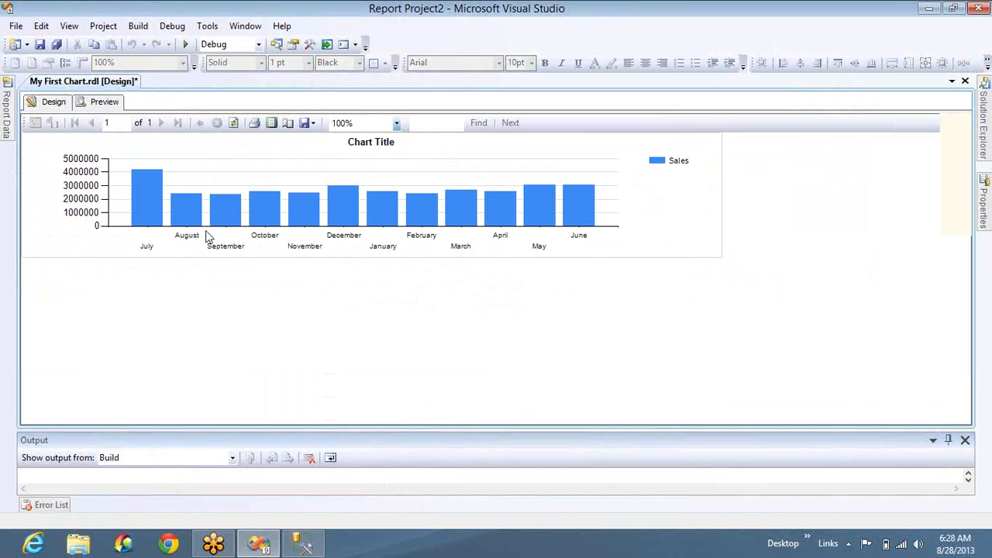
# - Add CalendarYear to the chart's category fields ahead of EnglishMonthName, and check the report in preview before returning to the design
pyautogui.doubleClick(457, 247)
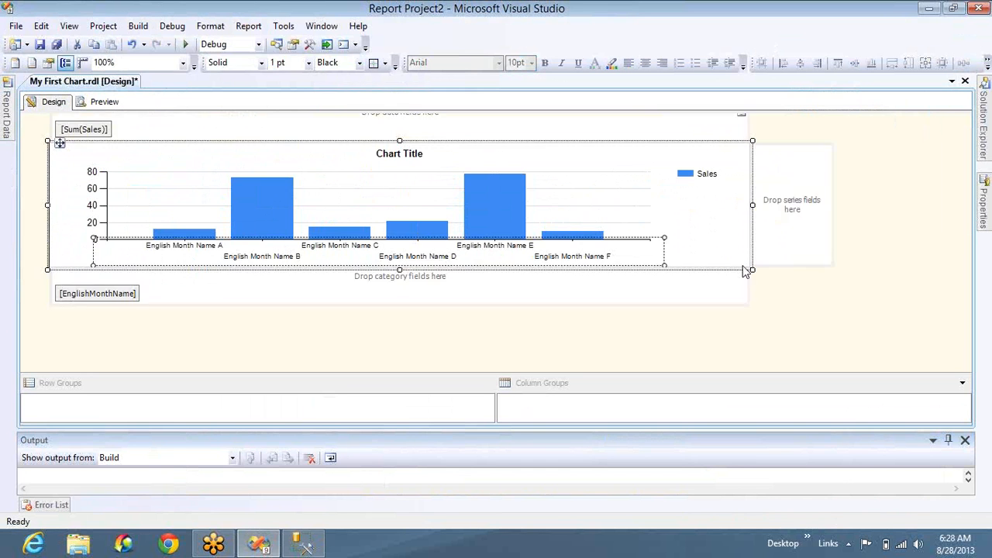
pyautogui.click(742, 276)
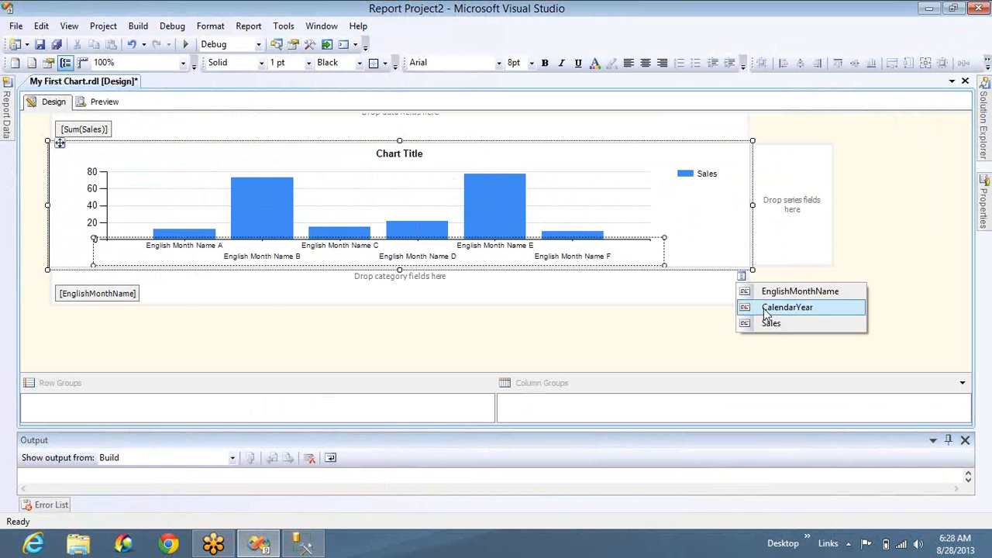
pyautogui.moveTo(766, 313); pyautogui.dragTo(176, 307)
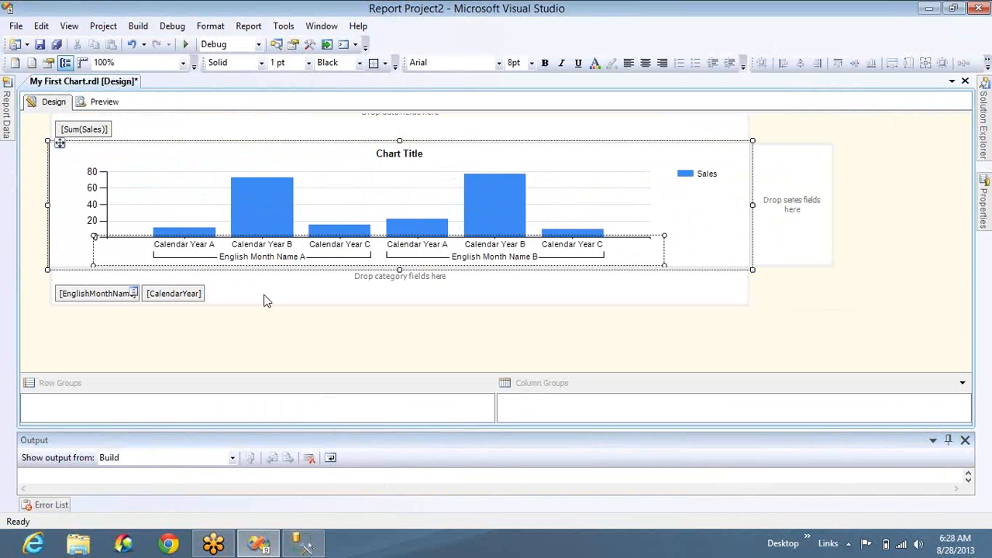
pyautogui.moveTo(97, 294); pyautogui.dragTo(264, 301)
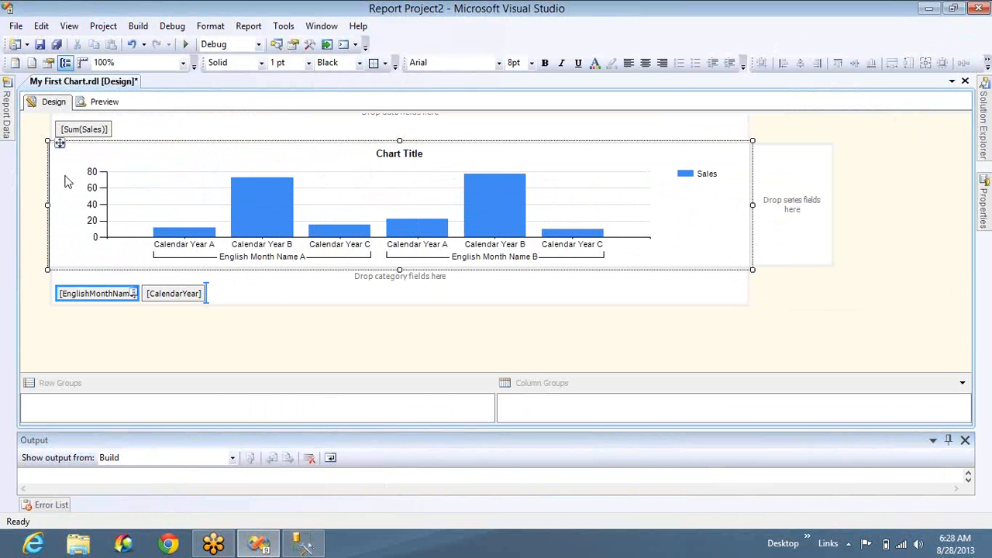
pyautogui.click(105, 104)
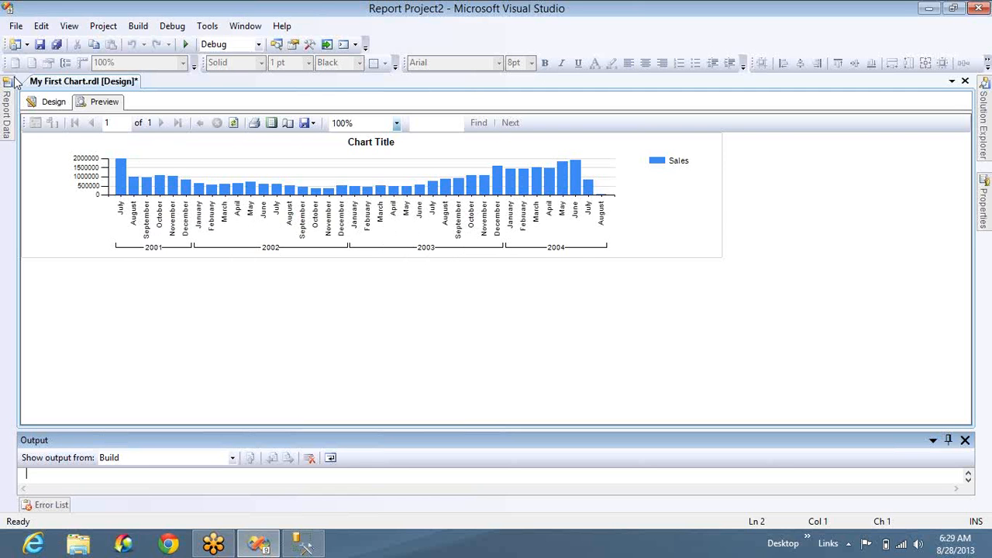
pyautogui.click(55, 105)
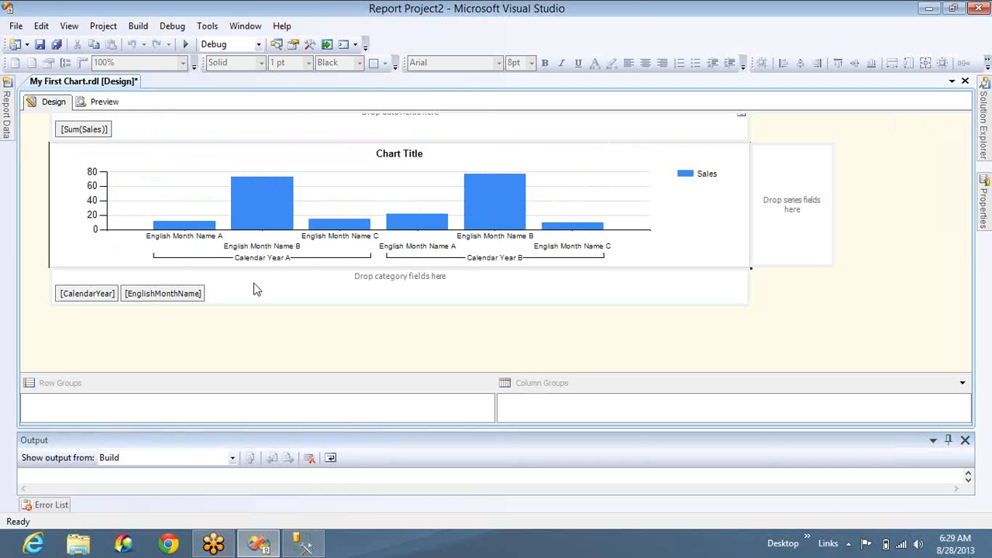
# - Replace CalendarYear in the chart's category fields with CalendarYear as a series field, and check the report in preview before returning to the design
pyautogui.click(112, 293)
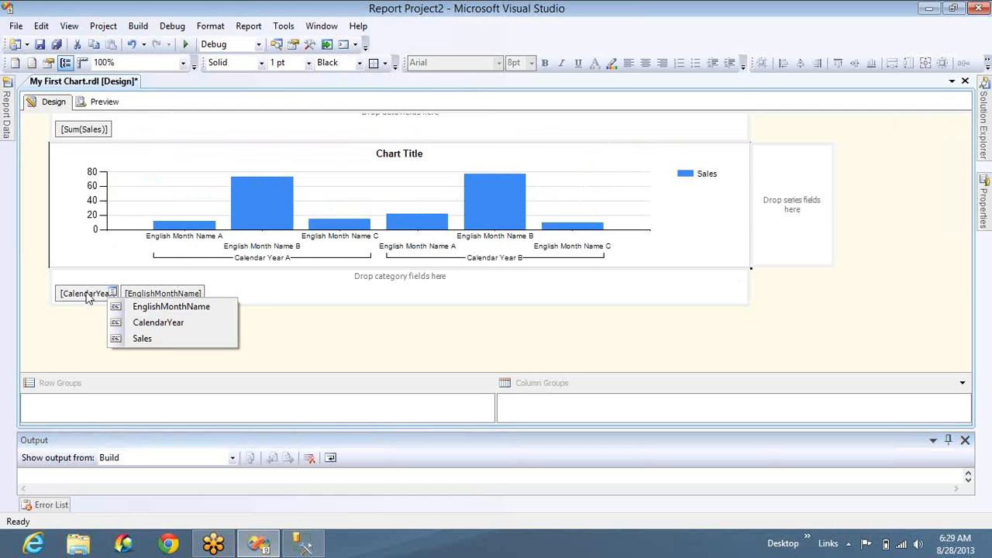
pyautogui.click(88, 295)
pyautogui.press('Delete')
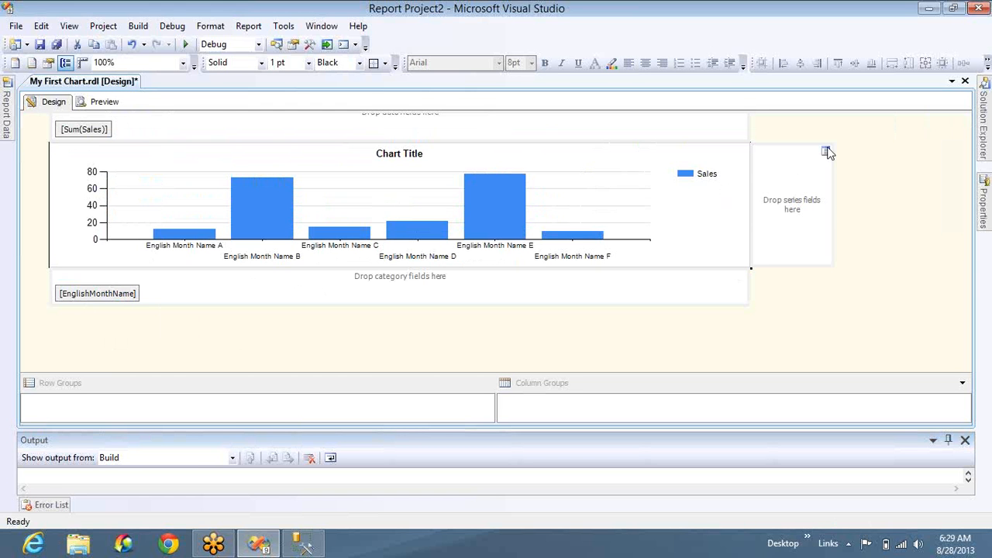
pyautogui.click(827, 152)
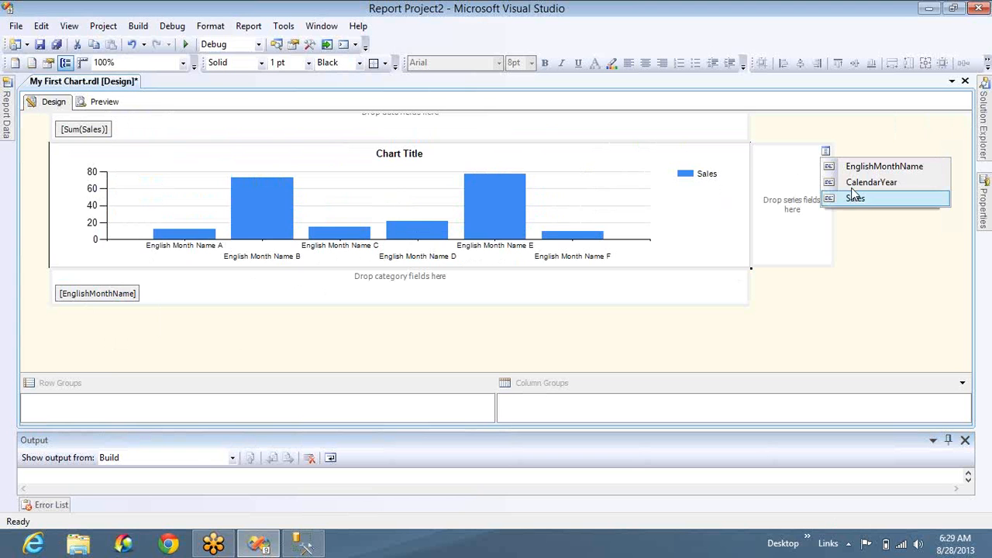
pyautogui.click(855, 189)
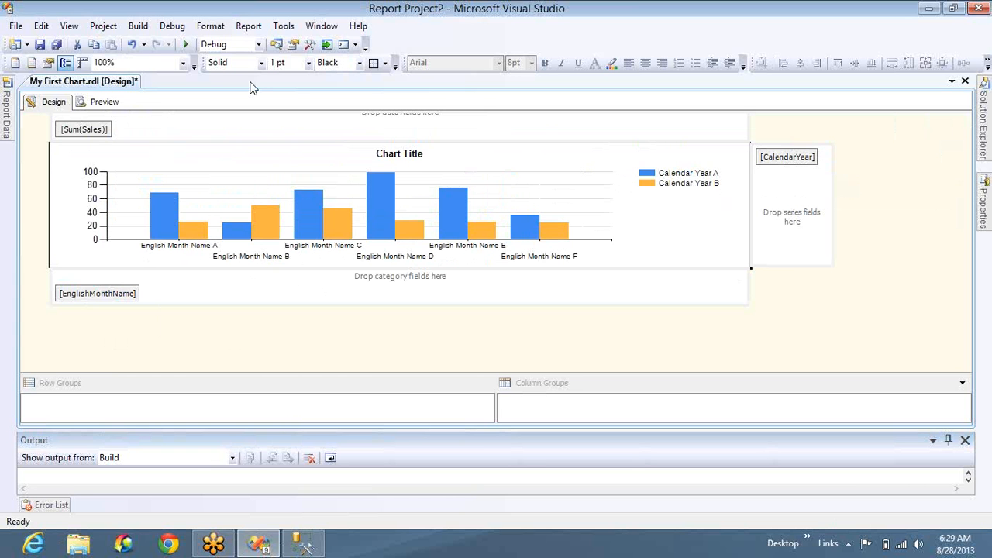
pyautogui.click(101, 102)
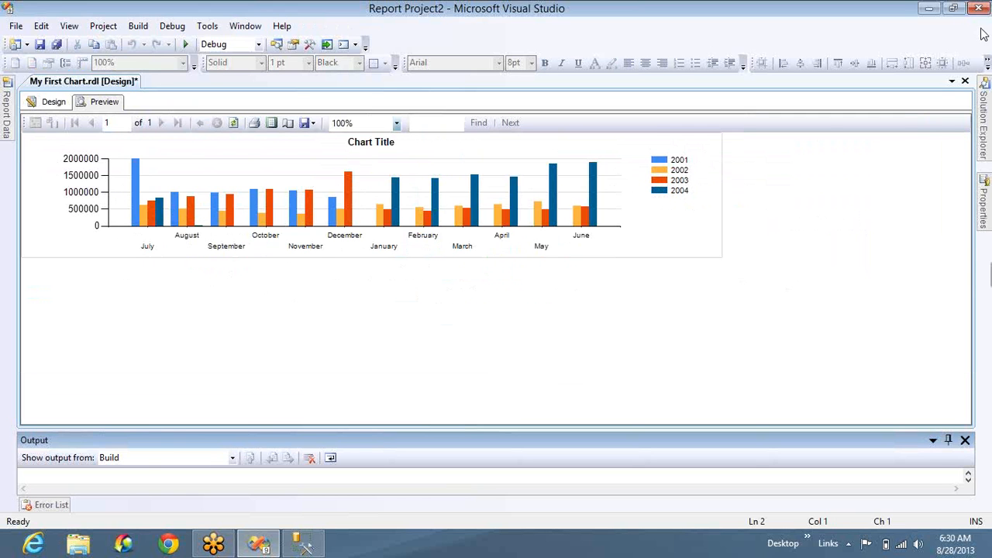
pyautogui.moveTo(985, 31)
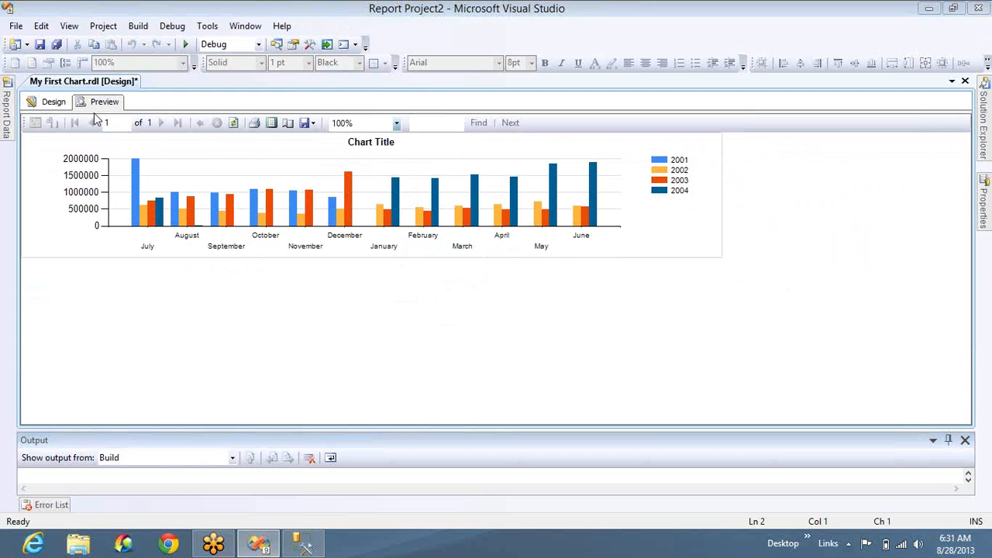
pyautogui.click(54, 102)
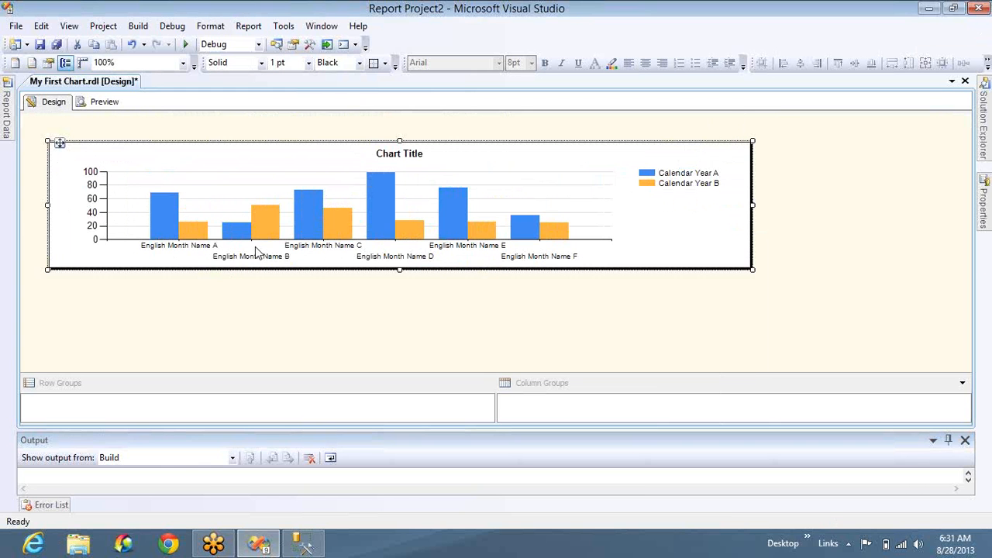
# - Swap the chart's groupings so EnglishMonthName is the series field and CalendarYear the category field, and check the result in preview
pyautogui.click(255, 246)
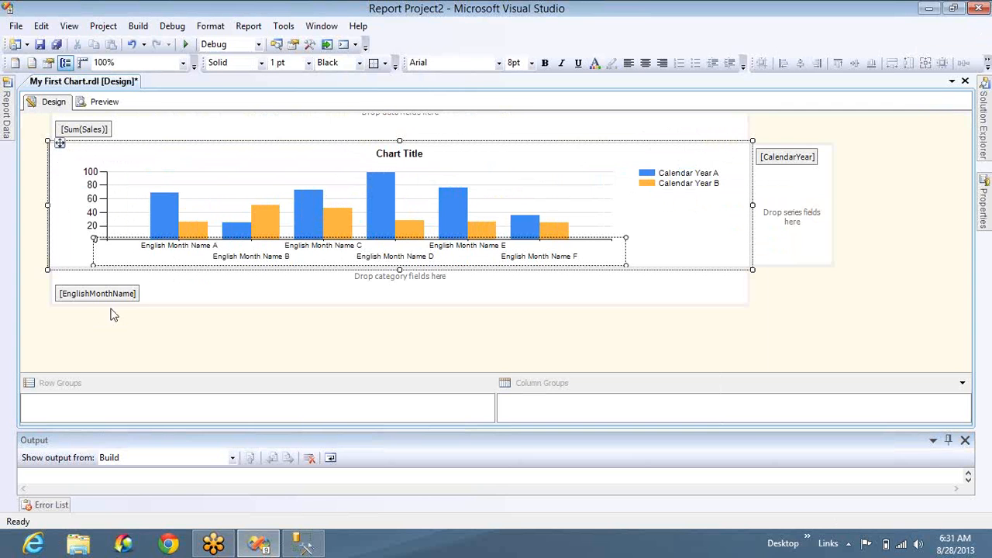
pyautogui.click(110, 299)
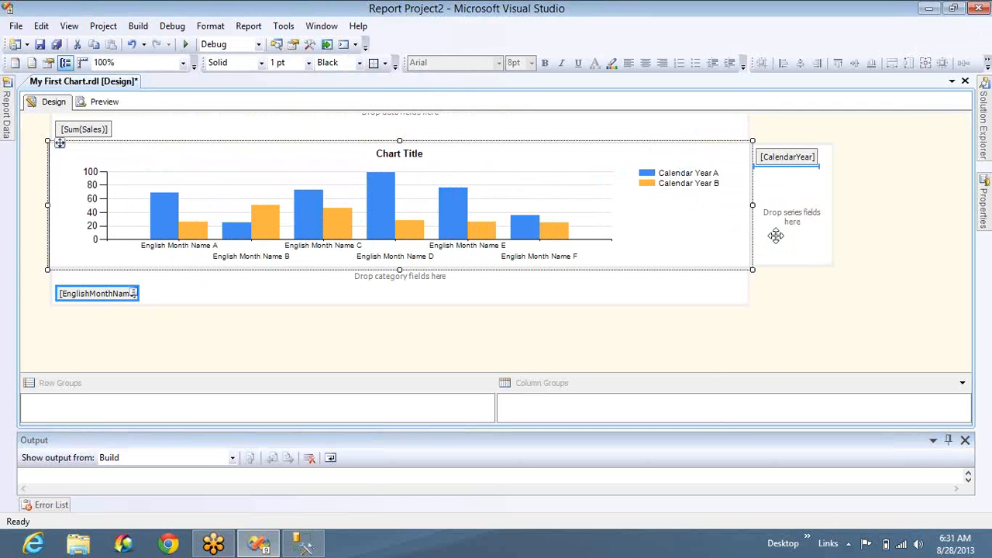
pyautogui.moveTo(776, 235); pyautogui.dragTo(783, 186)
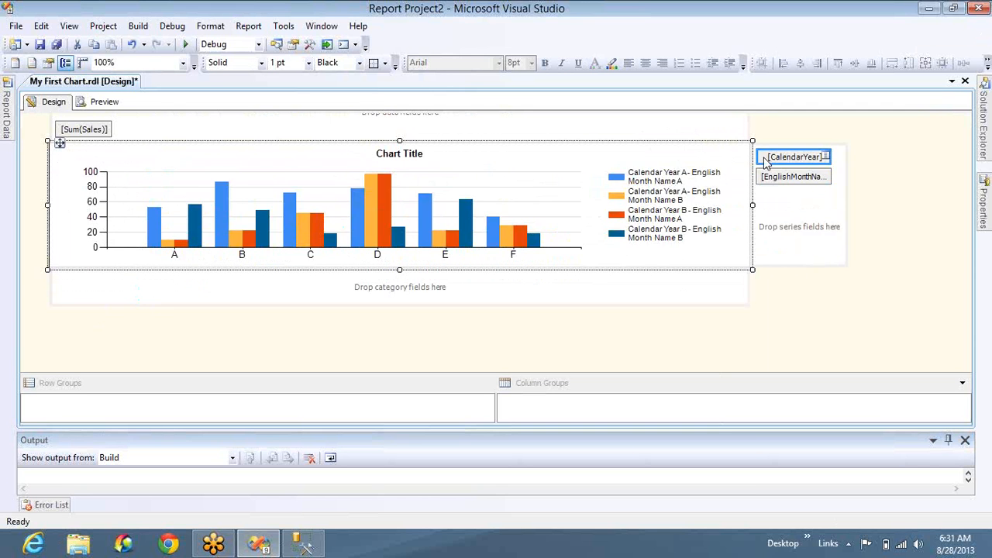
pyautogui.moveTo(610, 268); pyautogui.dragTo(584, 288)
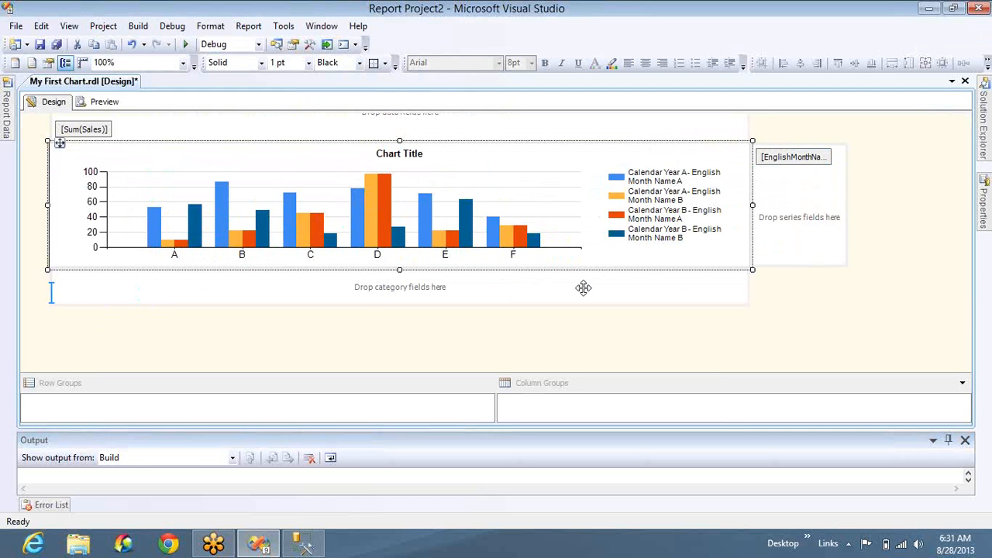
pyautogui.click(102, 106)
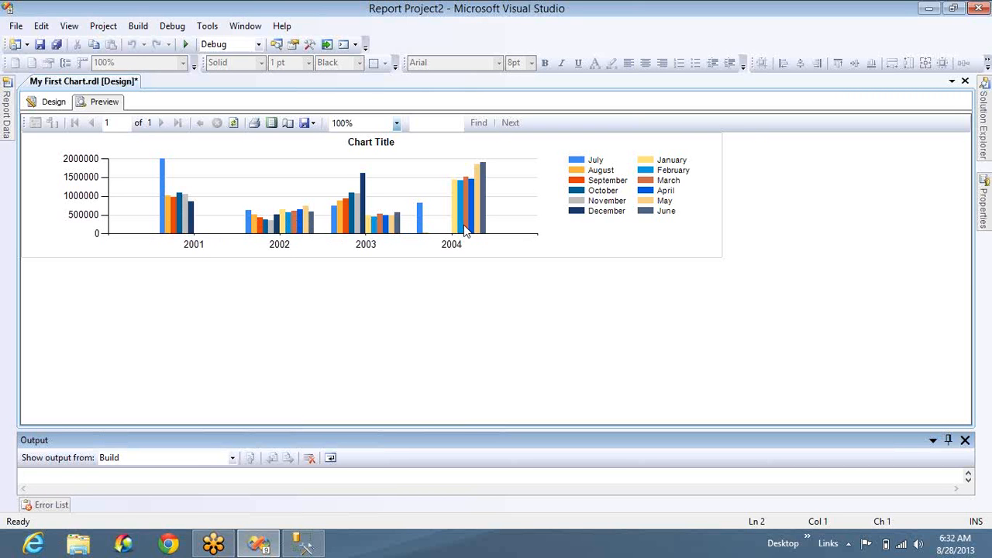
pyautogui.click(53, 102)
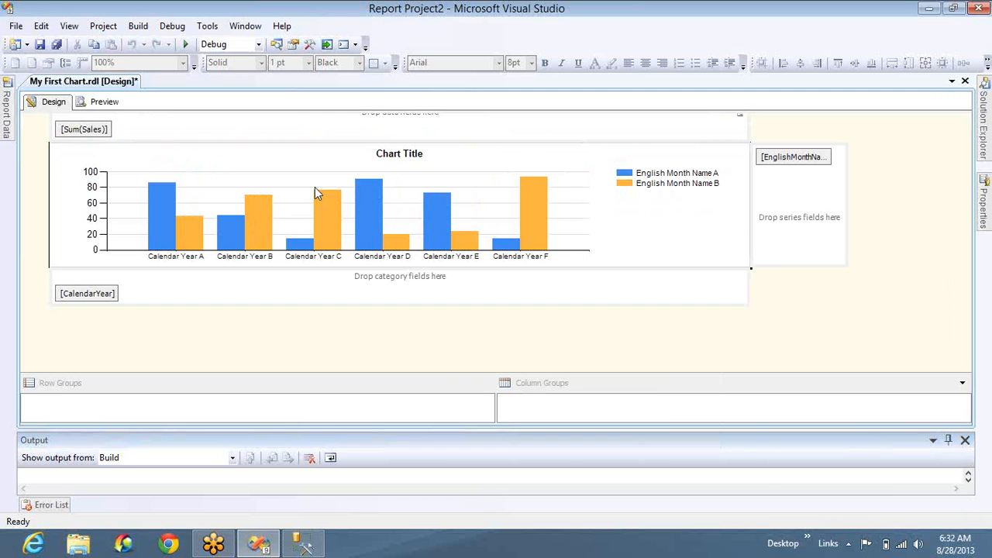
# - Preview the report with EnglishMonthName placed after CalendarYear in the category fields, and return EnglishMonthName to the series fields in the design
pyautogui.click(314, 189)
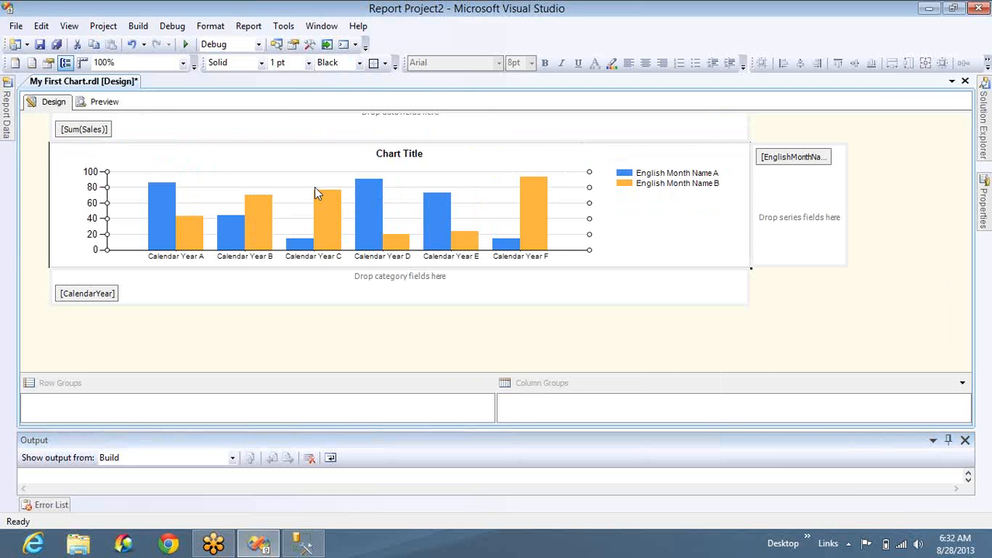
pyautogui.click(766, 160)
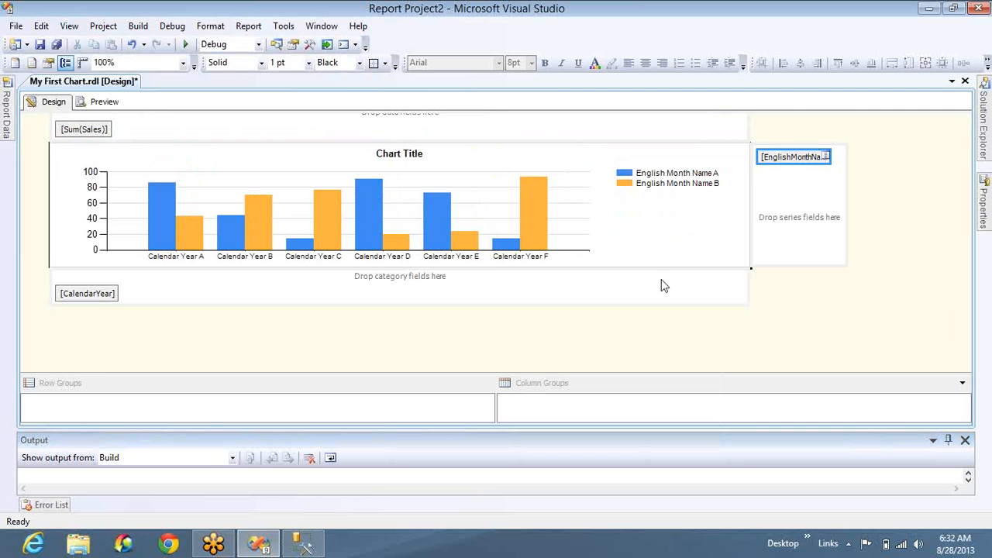
pyautogui.moveTo(664, 286); pyautogui.dragTo(660, 284)
pyautogui.click(103, 102)
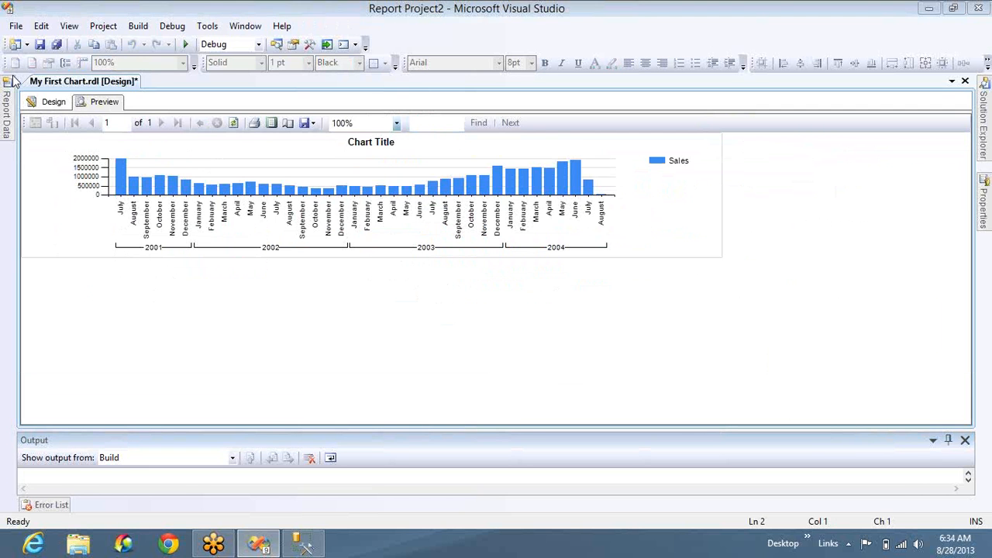
pyautogui.click(48, 103)
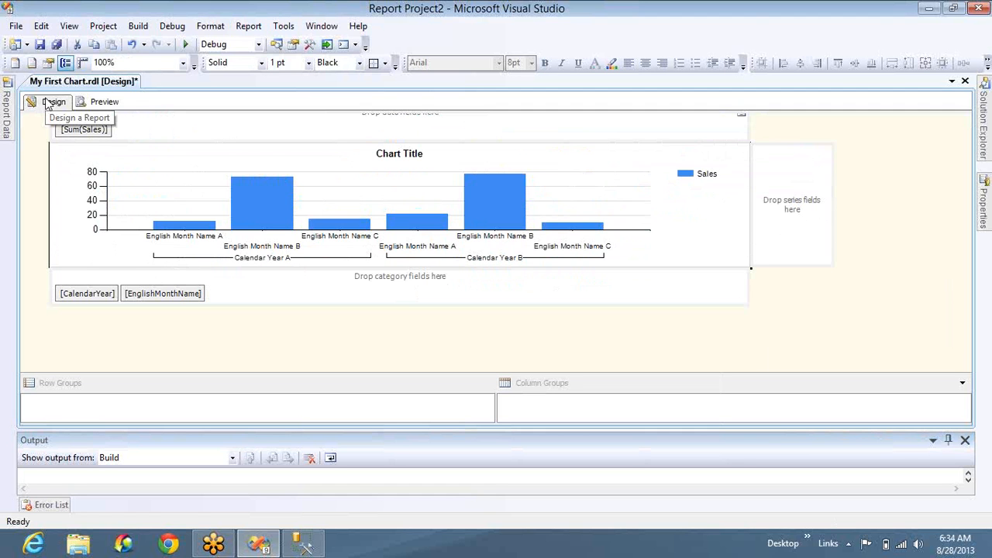
pyautogui.click(193, 293)
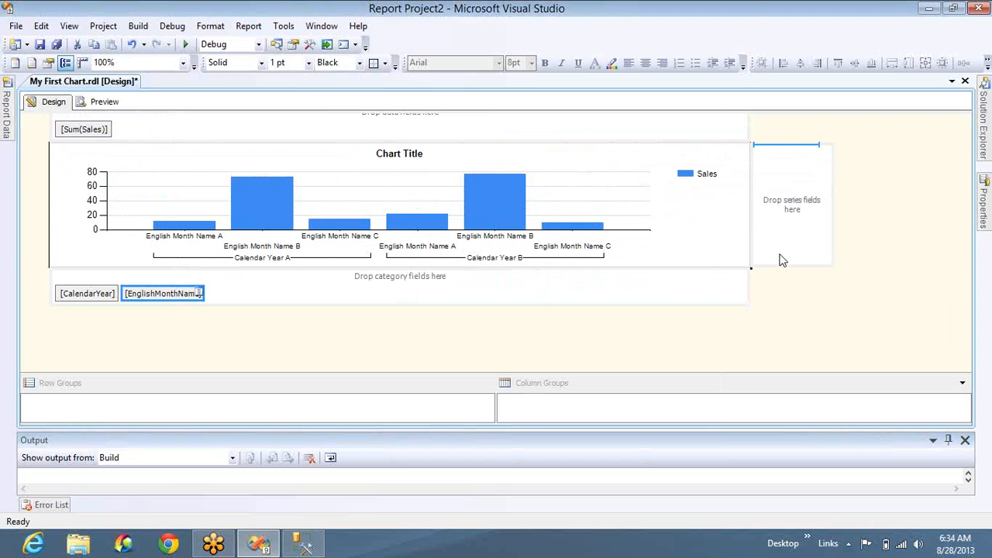
pyautogui.moveTo(782, 262); pyautogui.dragTo(782, 261)
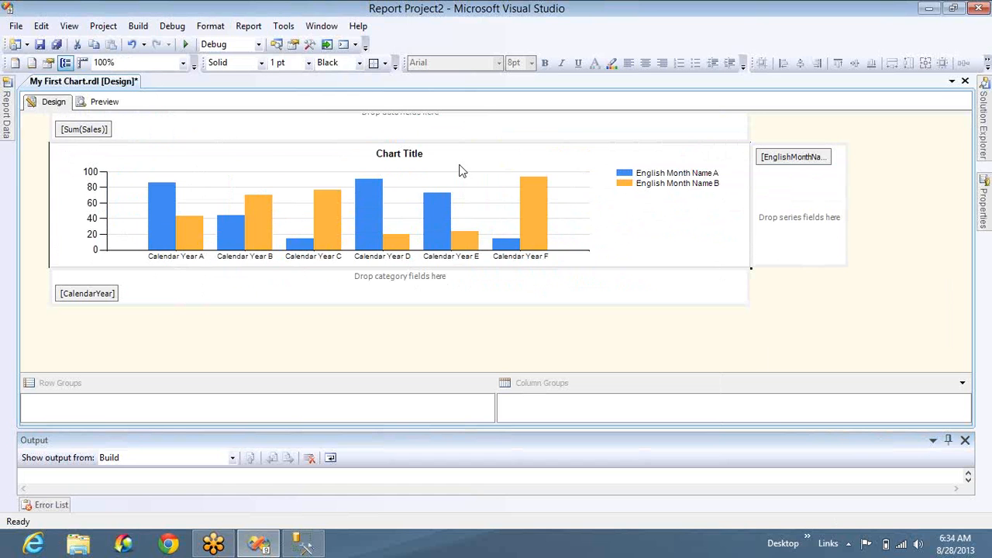
# - Change the chart type from column to the plain Bar type, and check the report in preview before returning to the design
pyautogui.rightClick(496, 206)
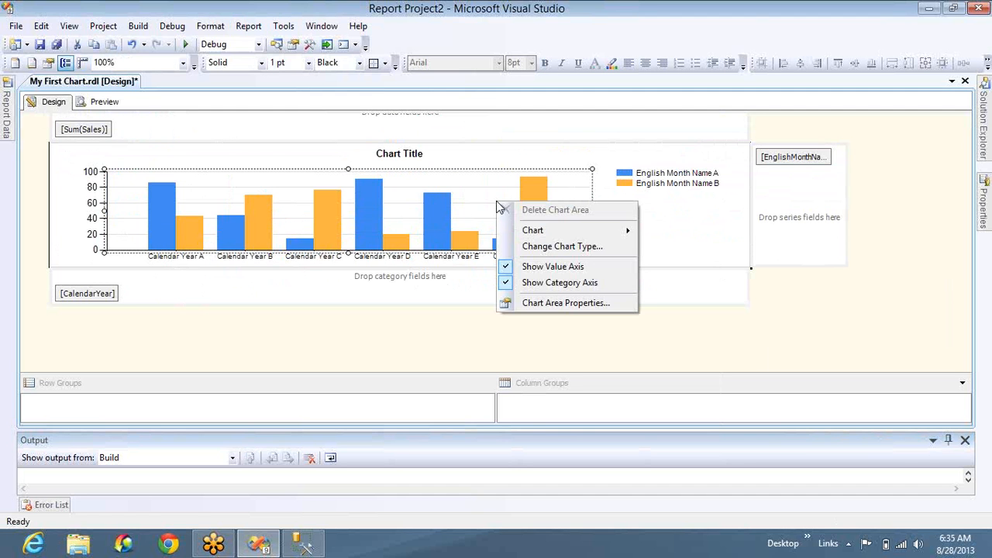
pyautogui.click(544, 246)
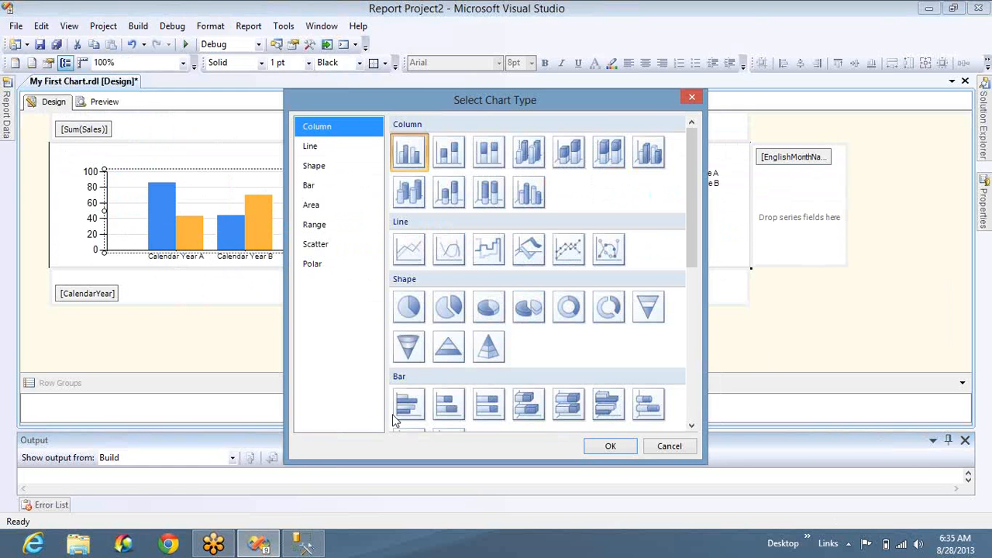
pyautogui.scroll(-1, 395, 418)
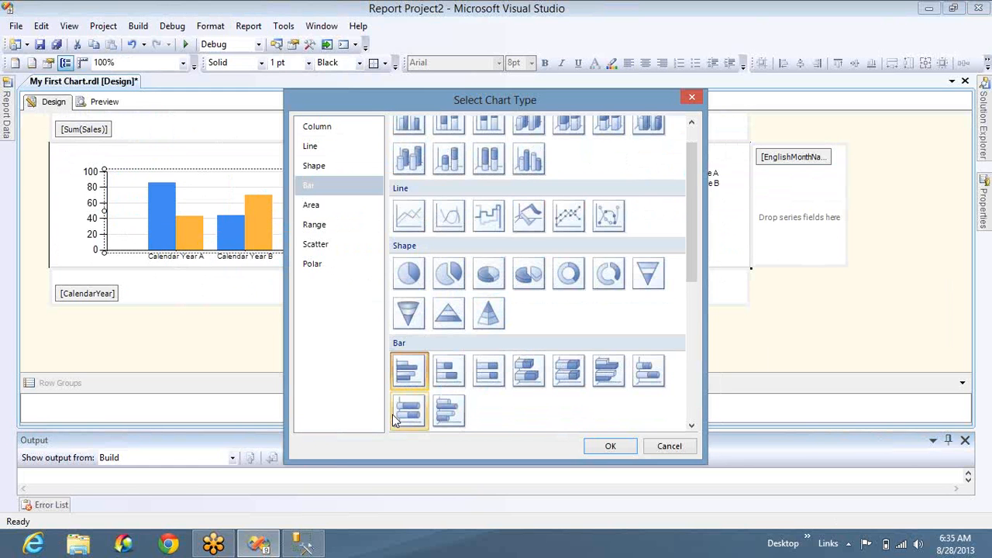
pyautogui.press('Return')
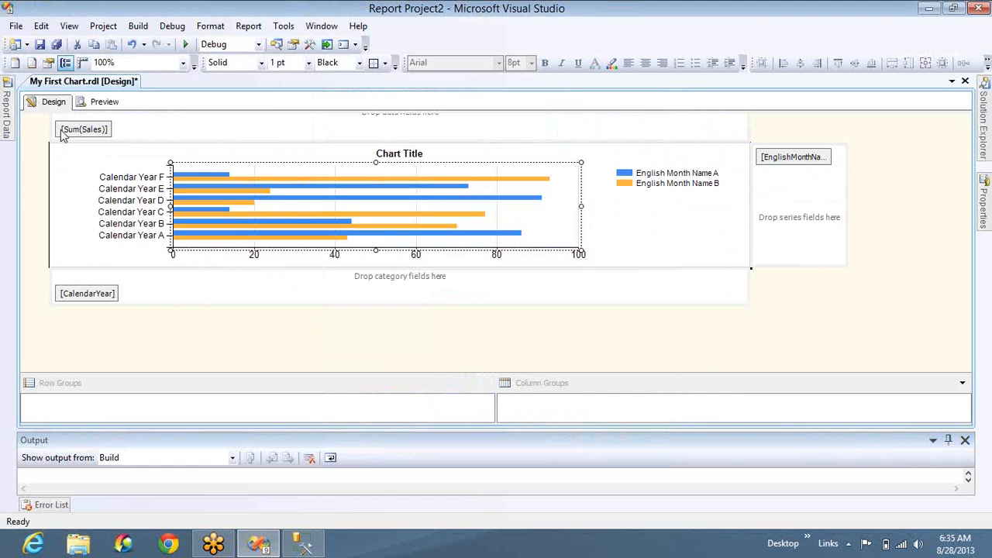
pyautogui.click(101, 103)
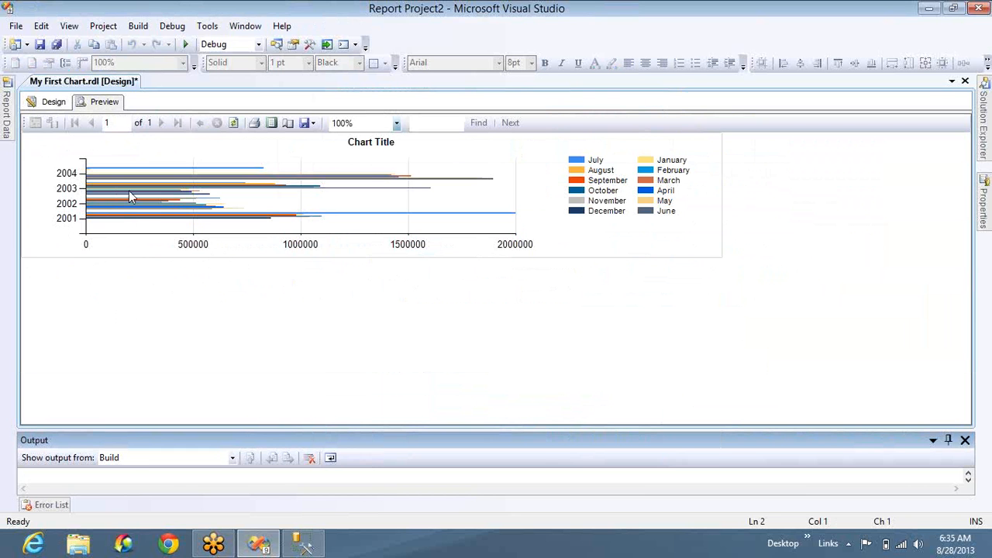
pyautogui.click(53, 102)
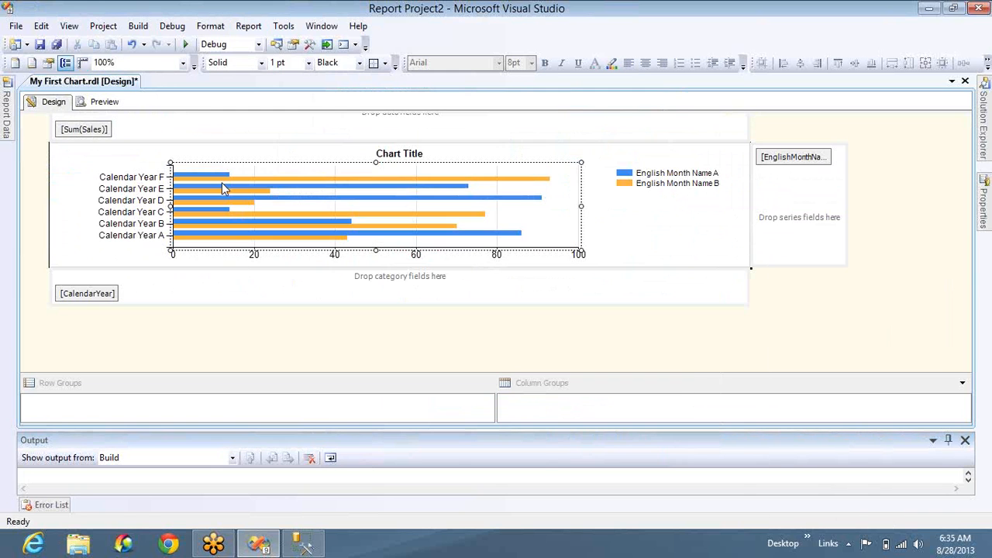
# - Select the whole chart and extend its lower edge to nearly double the chart's height
pyautogui.click(334, 237)
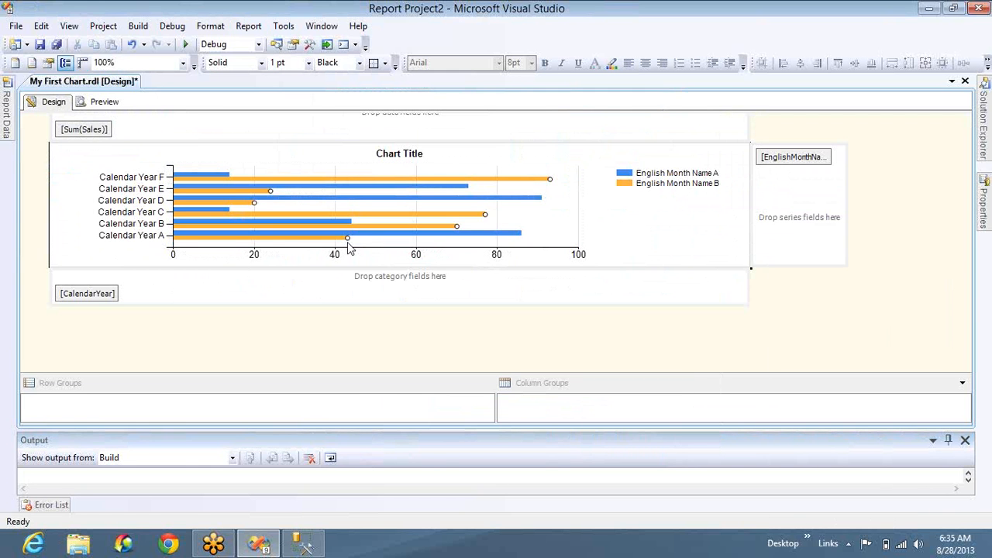
pyautogui.click(390, 247)
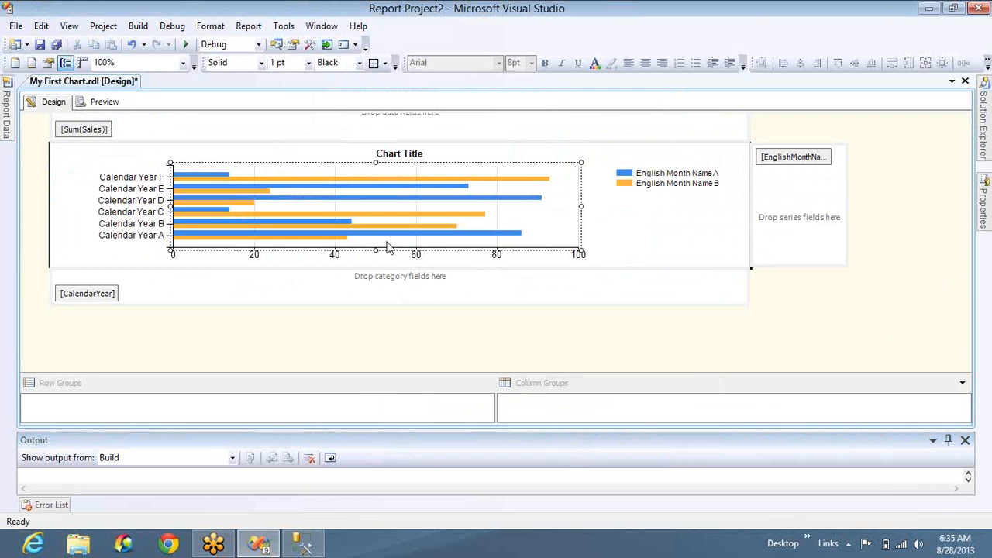
pyautogui.click(93, 231)
pyautogui.click(93, 231)
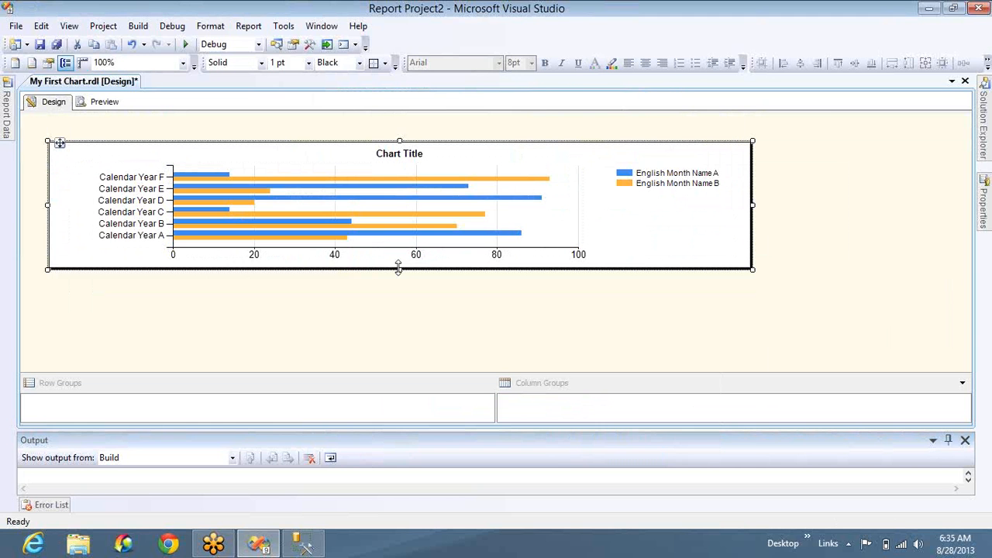
pyautogui.moveTo(398, 269); pyautogui.dragTo(408, 372)
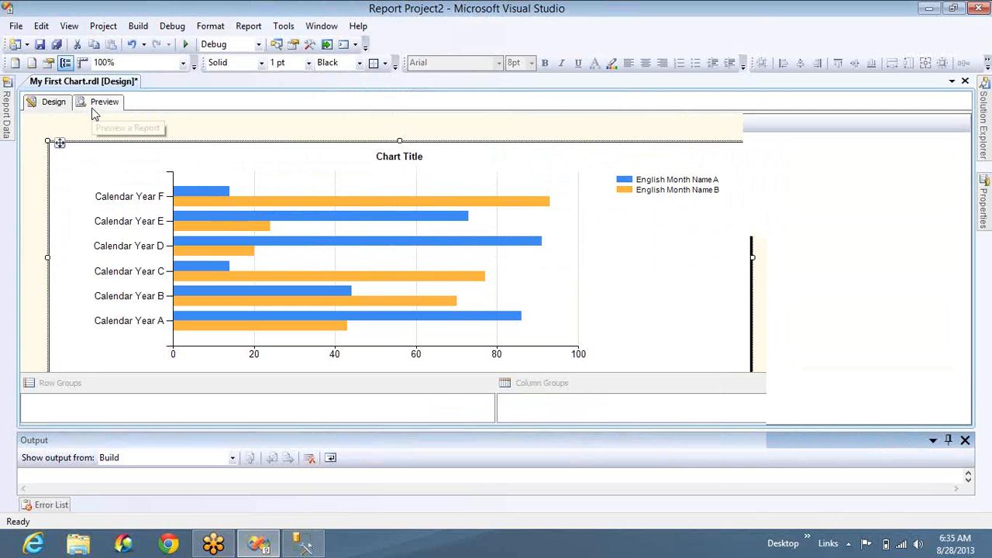
# - Check the enlarged bar chart in the report preview and return to the design
pyautogui.click(91, 109)
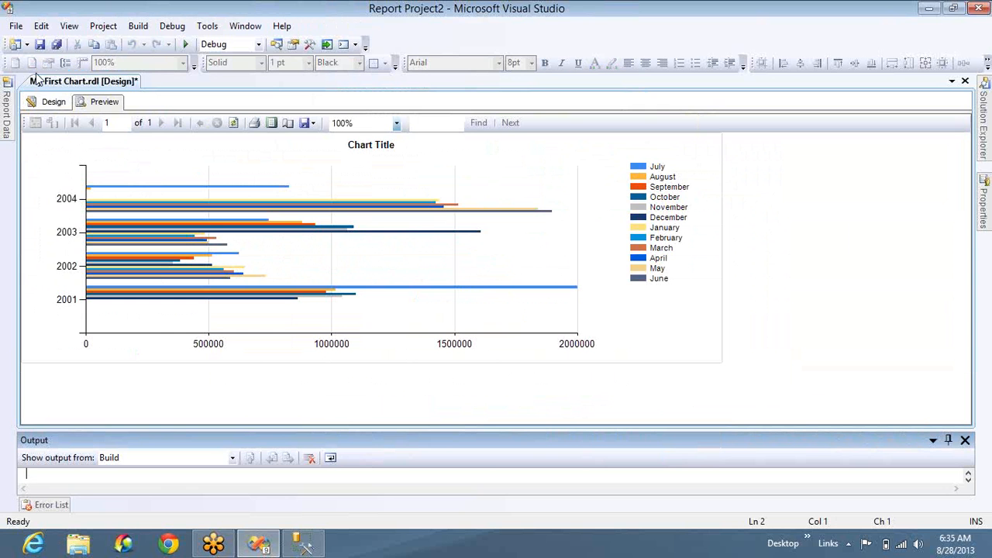
pyautogui.click(54, 107)
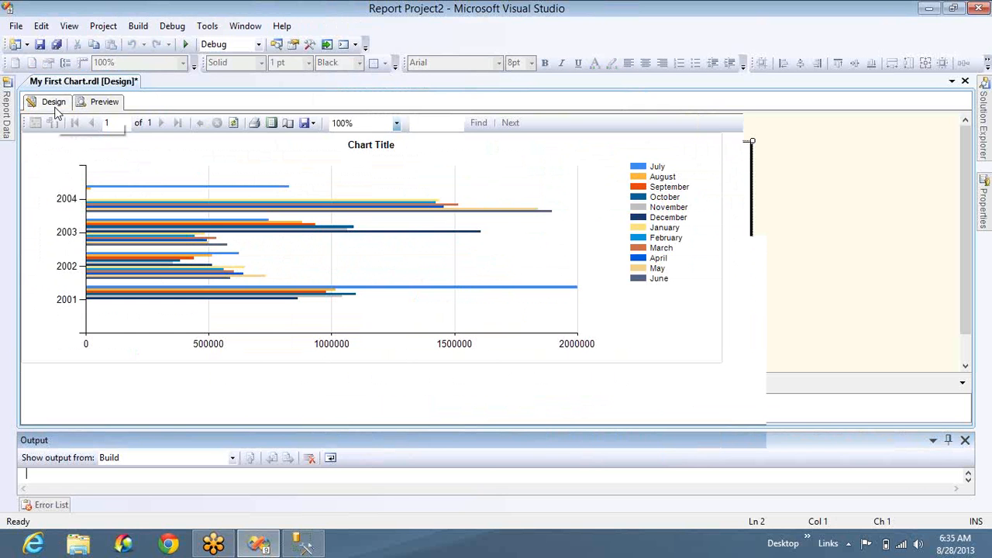
# - Change the chart type from bar to the plain Line type, and check the report in preview before returning to the design
pyautogui.rightClick(396, 217)
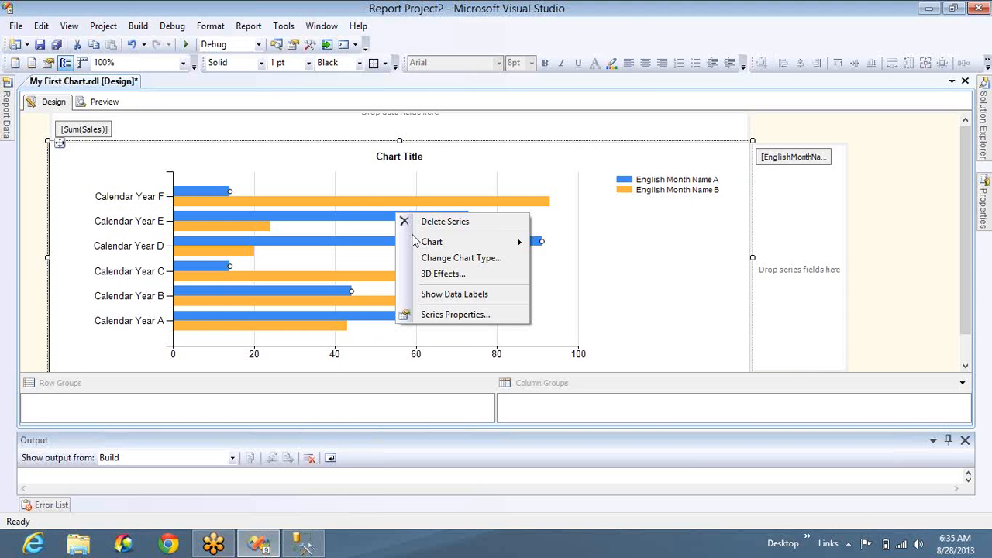
pyautogui.click(461, 257)
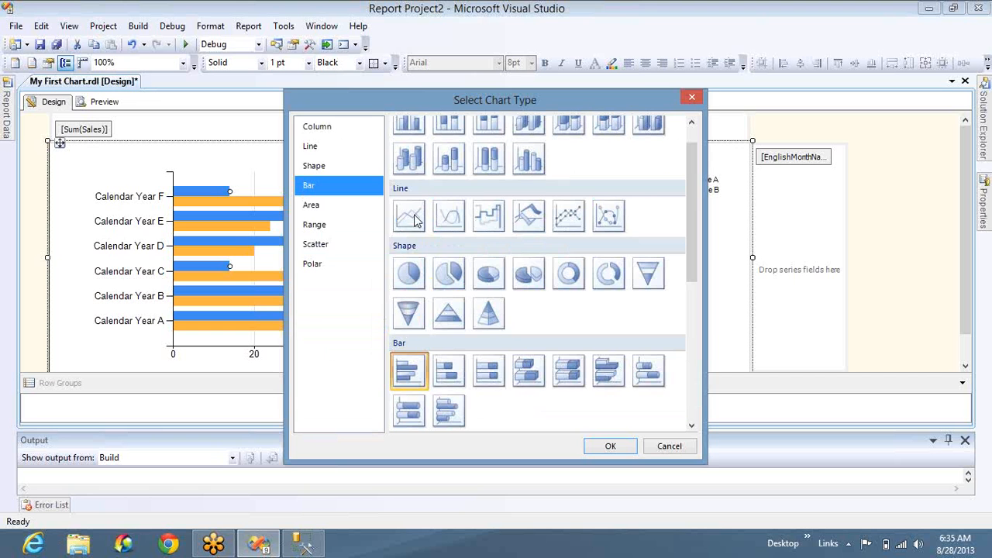
pyautogui.click(411, 219)
pyautogui.doubleClick(411, 220)
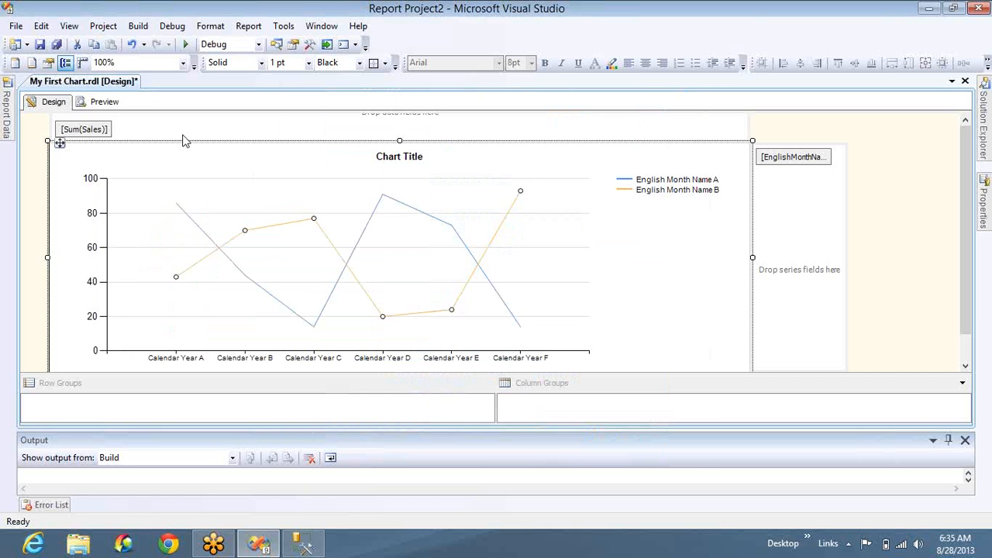
pyautogui.click(107, 103)
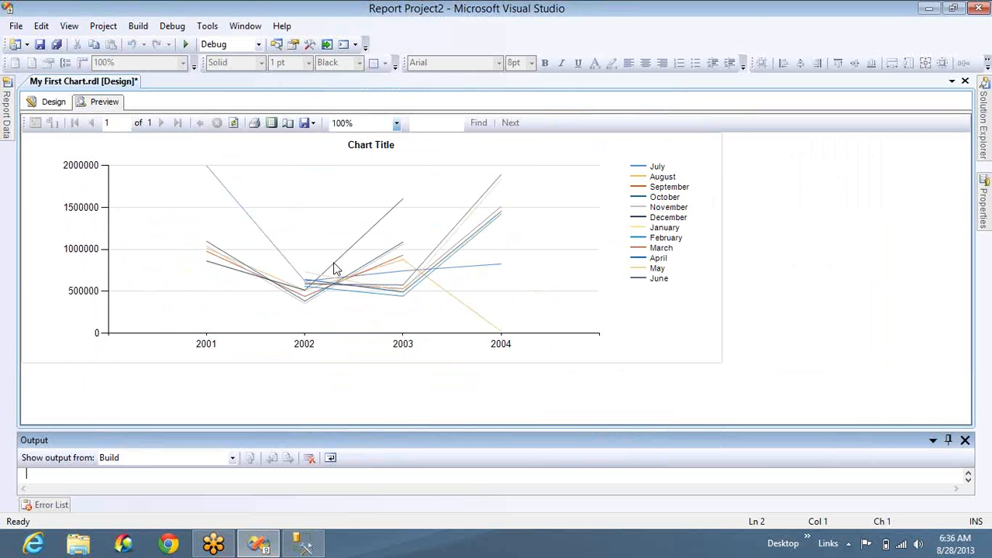
pyautogui.click(35, 107)
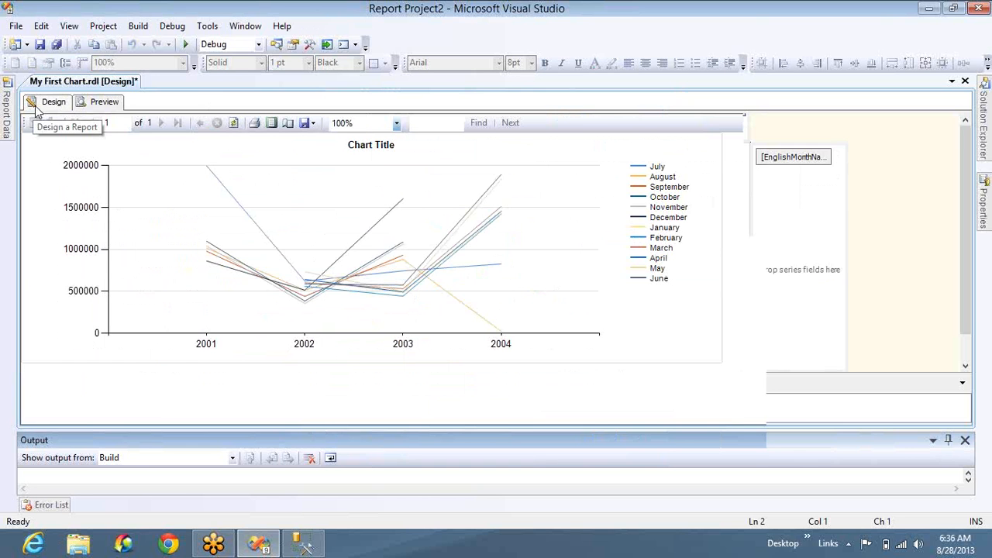
# - Change the chart type to the plain Pie shape, and check the report in preview before returning to the design
pyautogui.rightClick(285, 187)
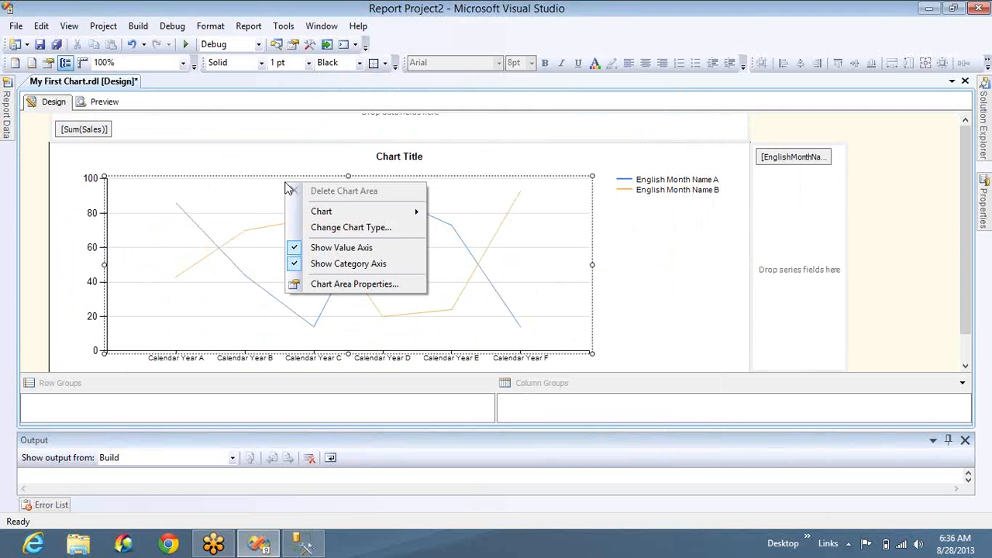
pyautogui.click(330, 230)
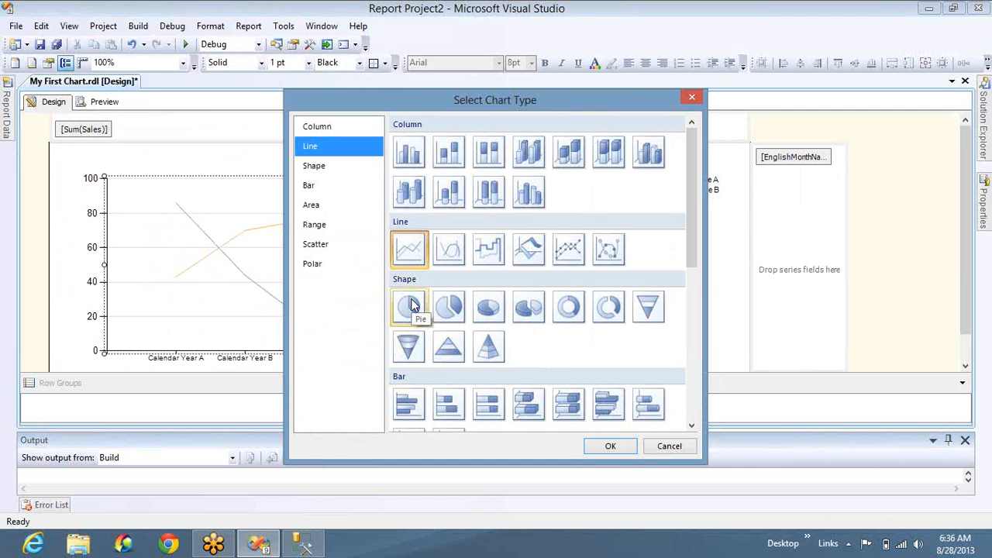
pyautogui.doubleClick(409, 305)
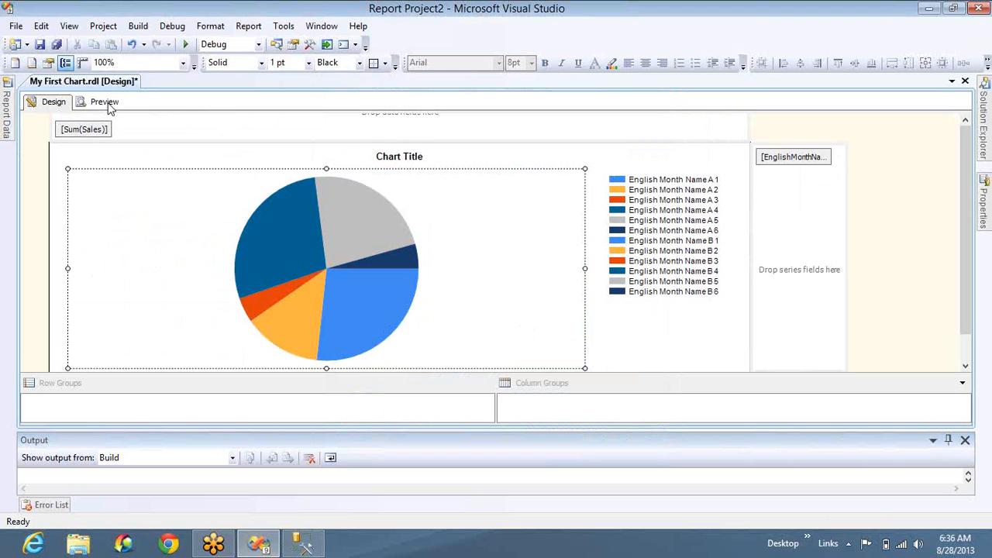
pyautogui.click(104, 102)
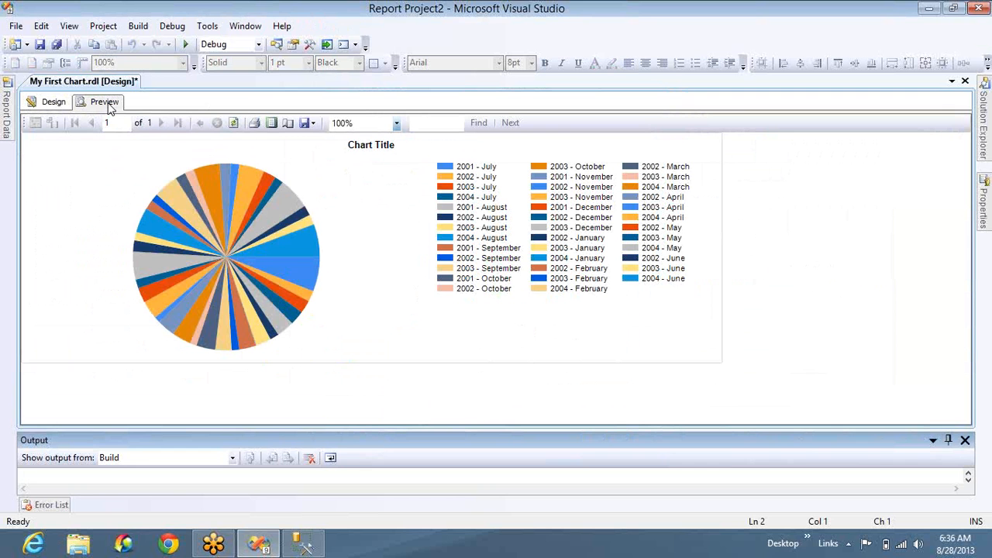
pyautogui.click(48, 102)
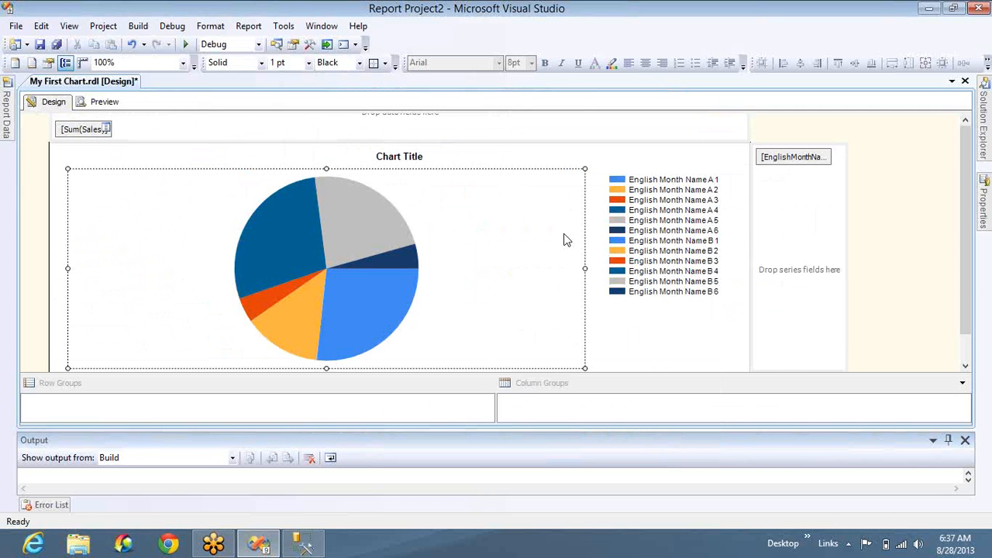
pyautogui.rightClick(530, 235)
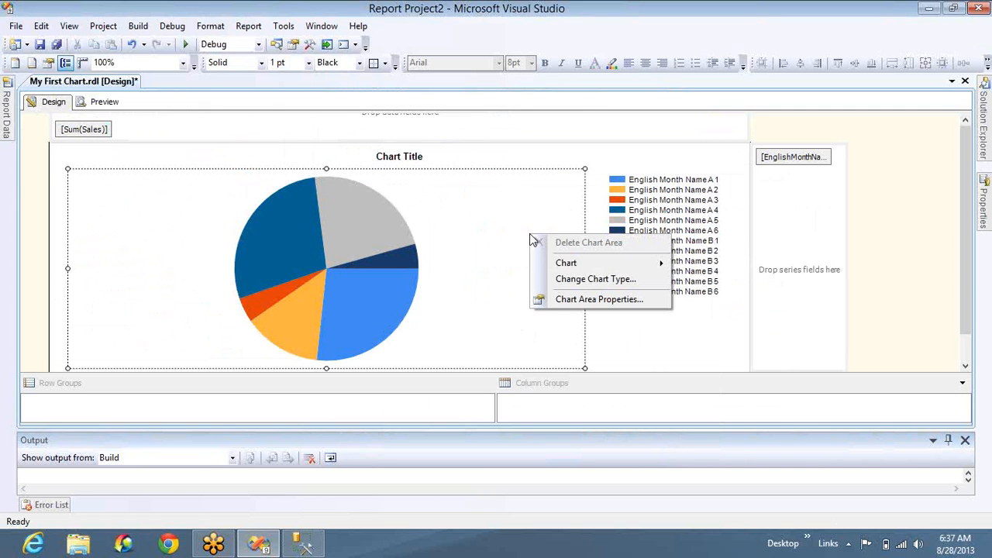
pyautogui.click(455, 244)
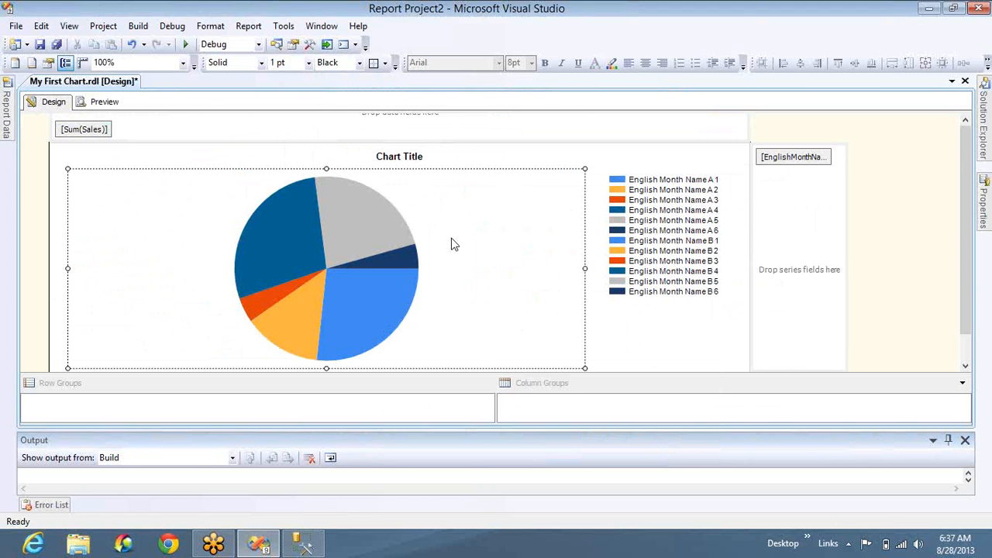